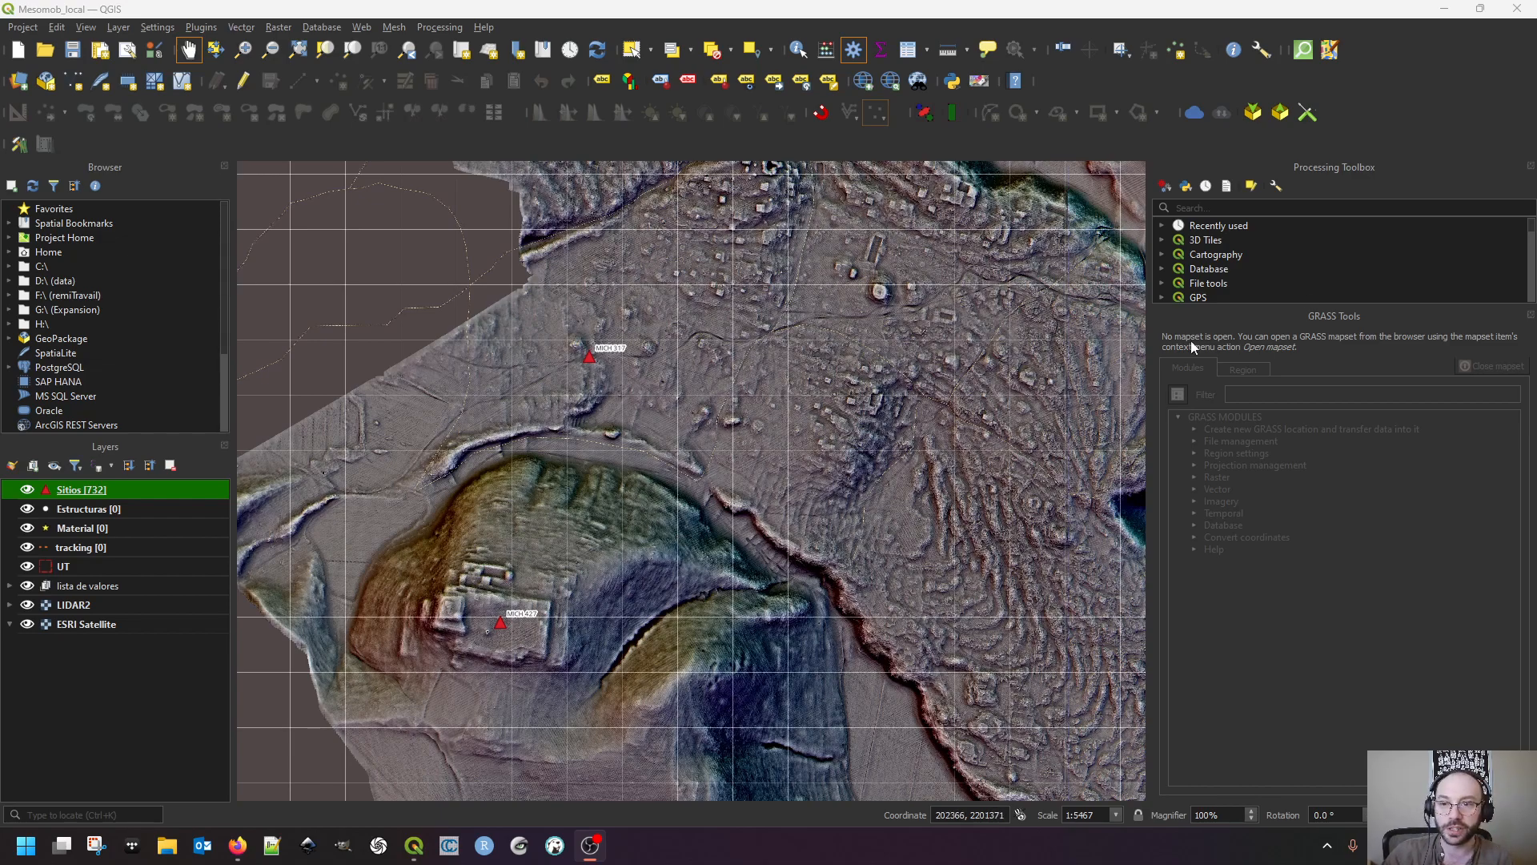
Close the GRASS Tools and the Processing Toolbox to give the map more room
click(1531, 316)
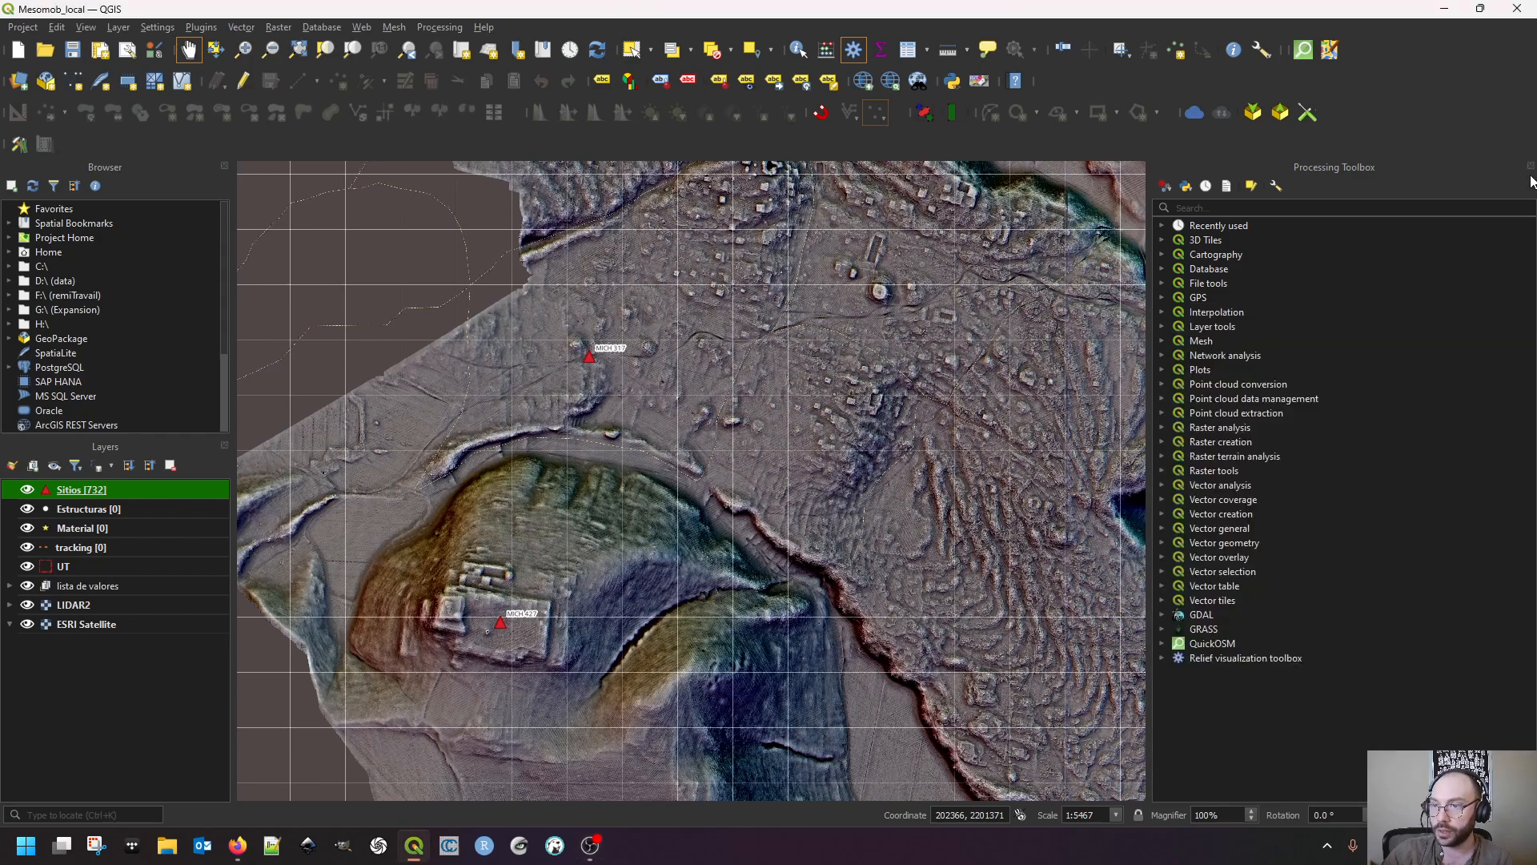
click(1530, 166)
drag(873, 534, 830, 516)
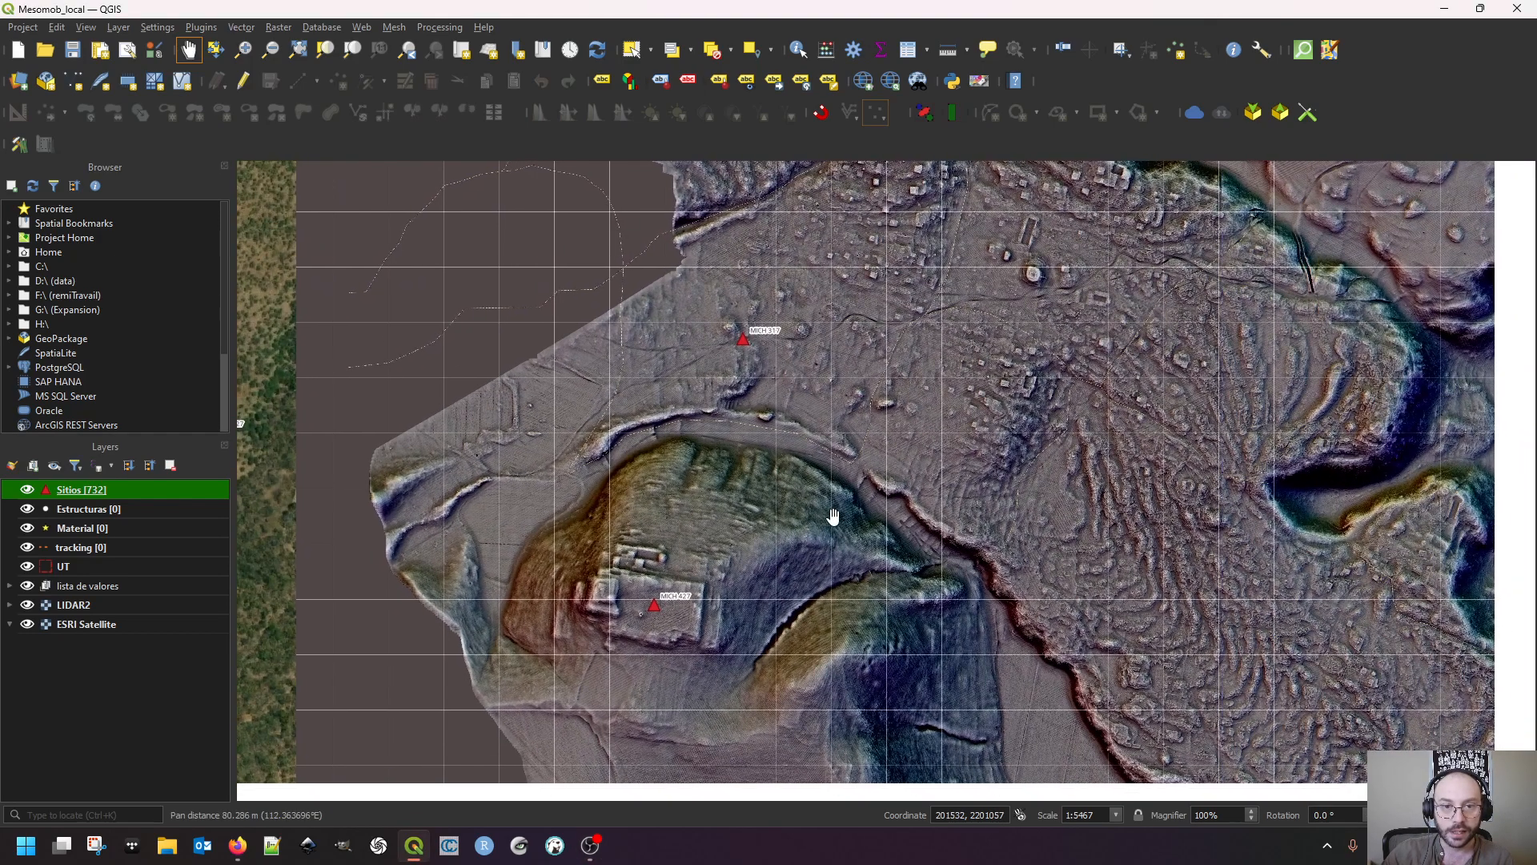
scroll(1057, 430, up, 2)
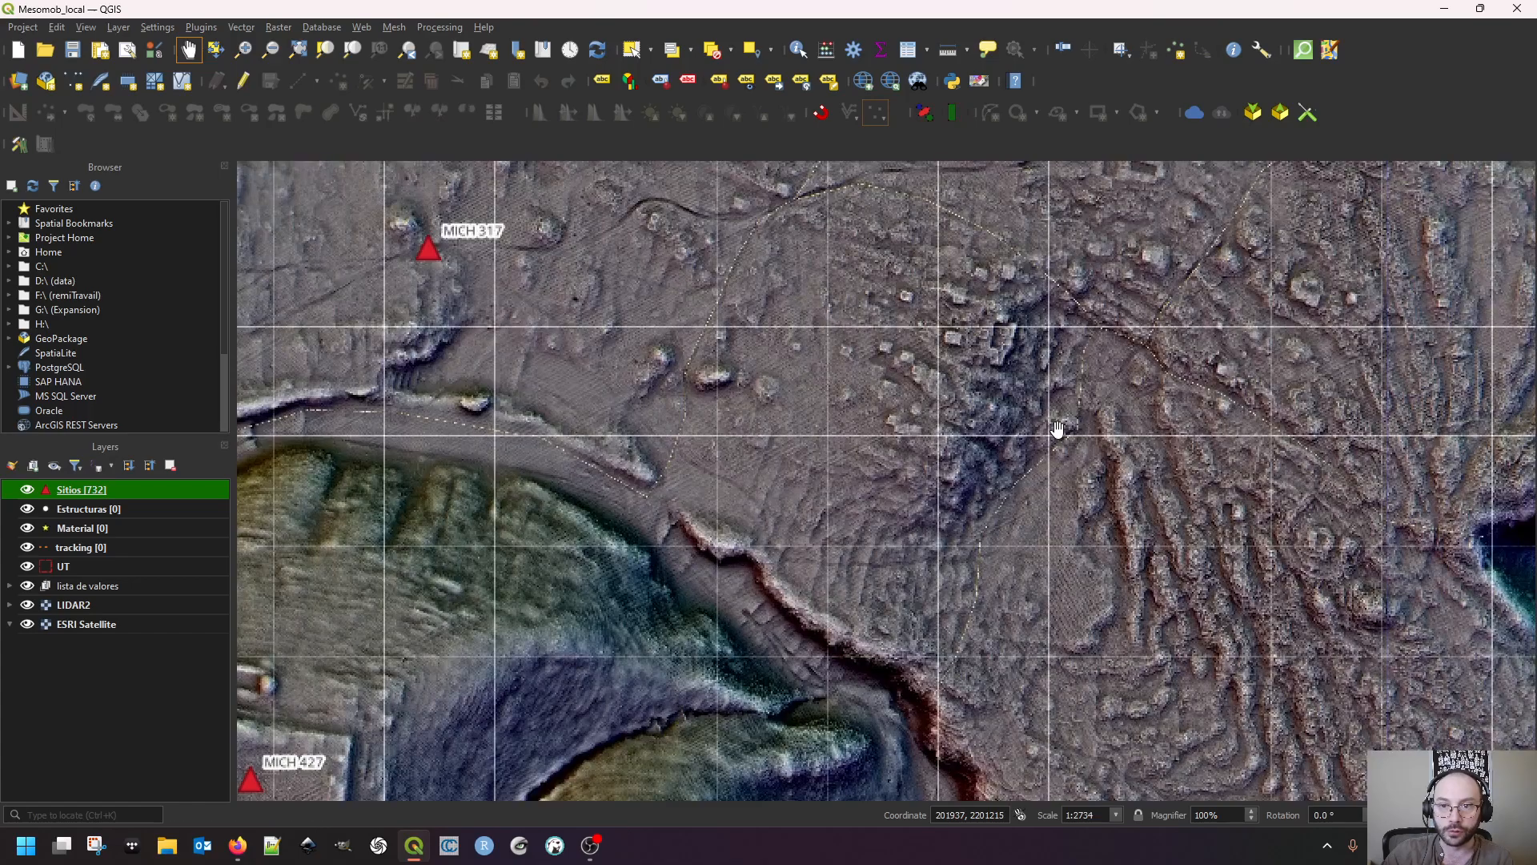
scroll(793, 535, down, 3)
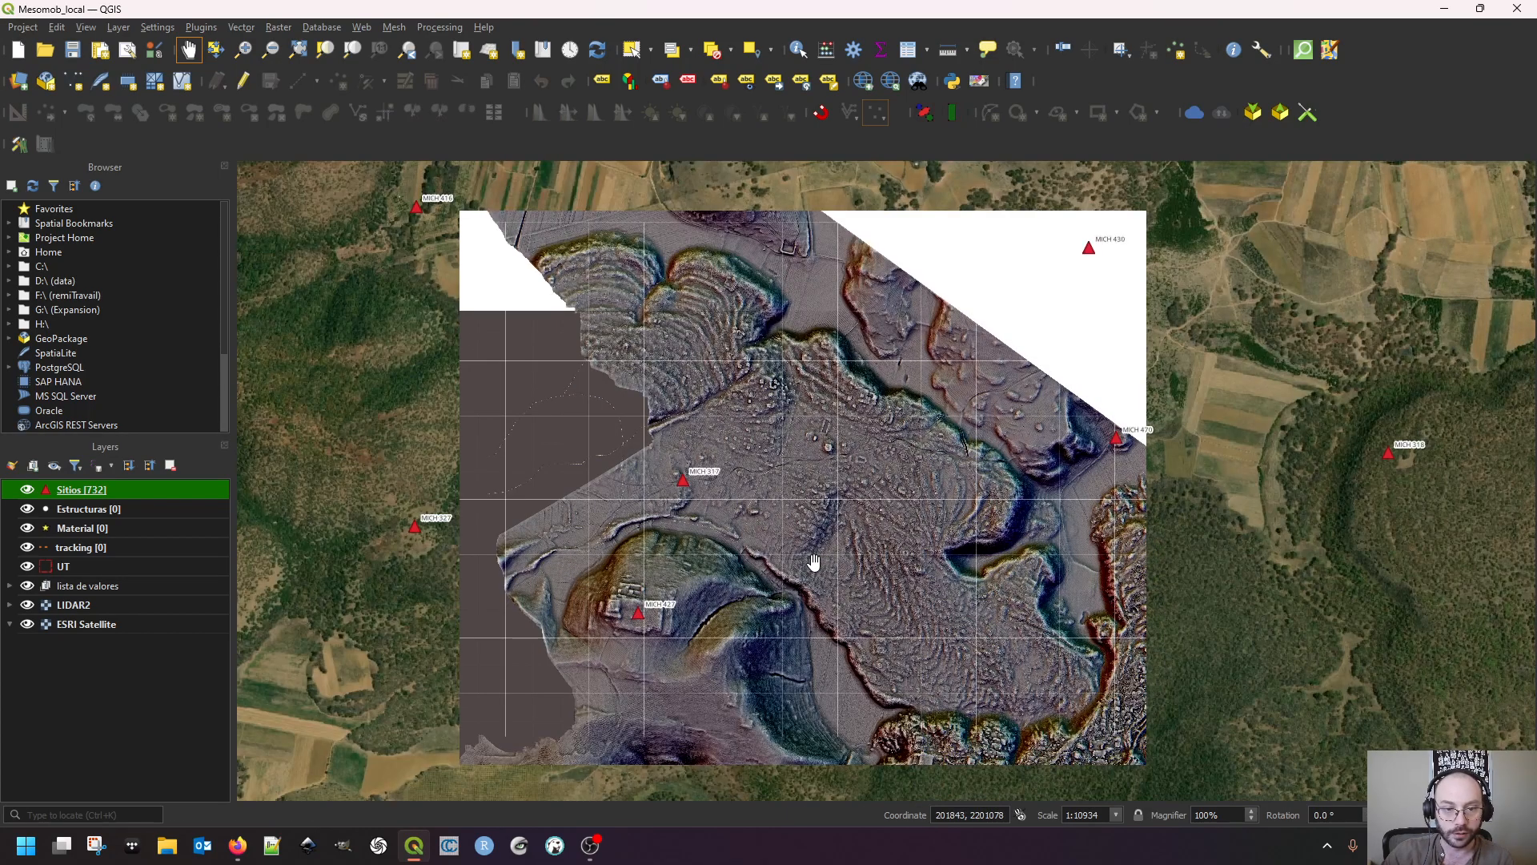
scroll(812, 555, up, 1)
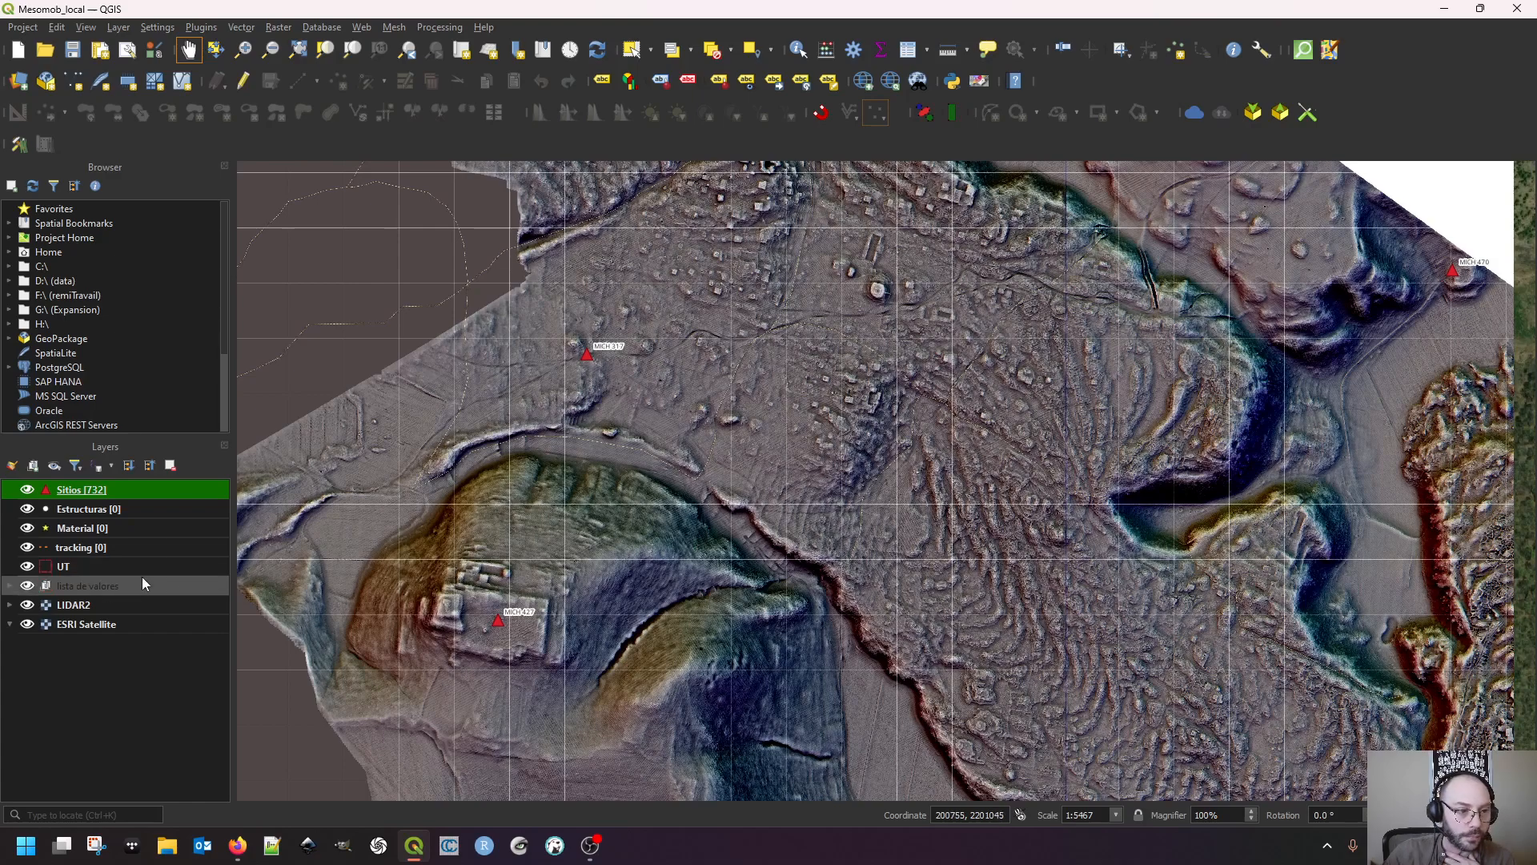
click(148, 508)
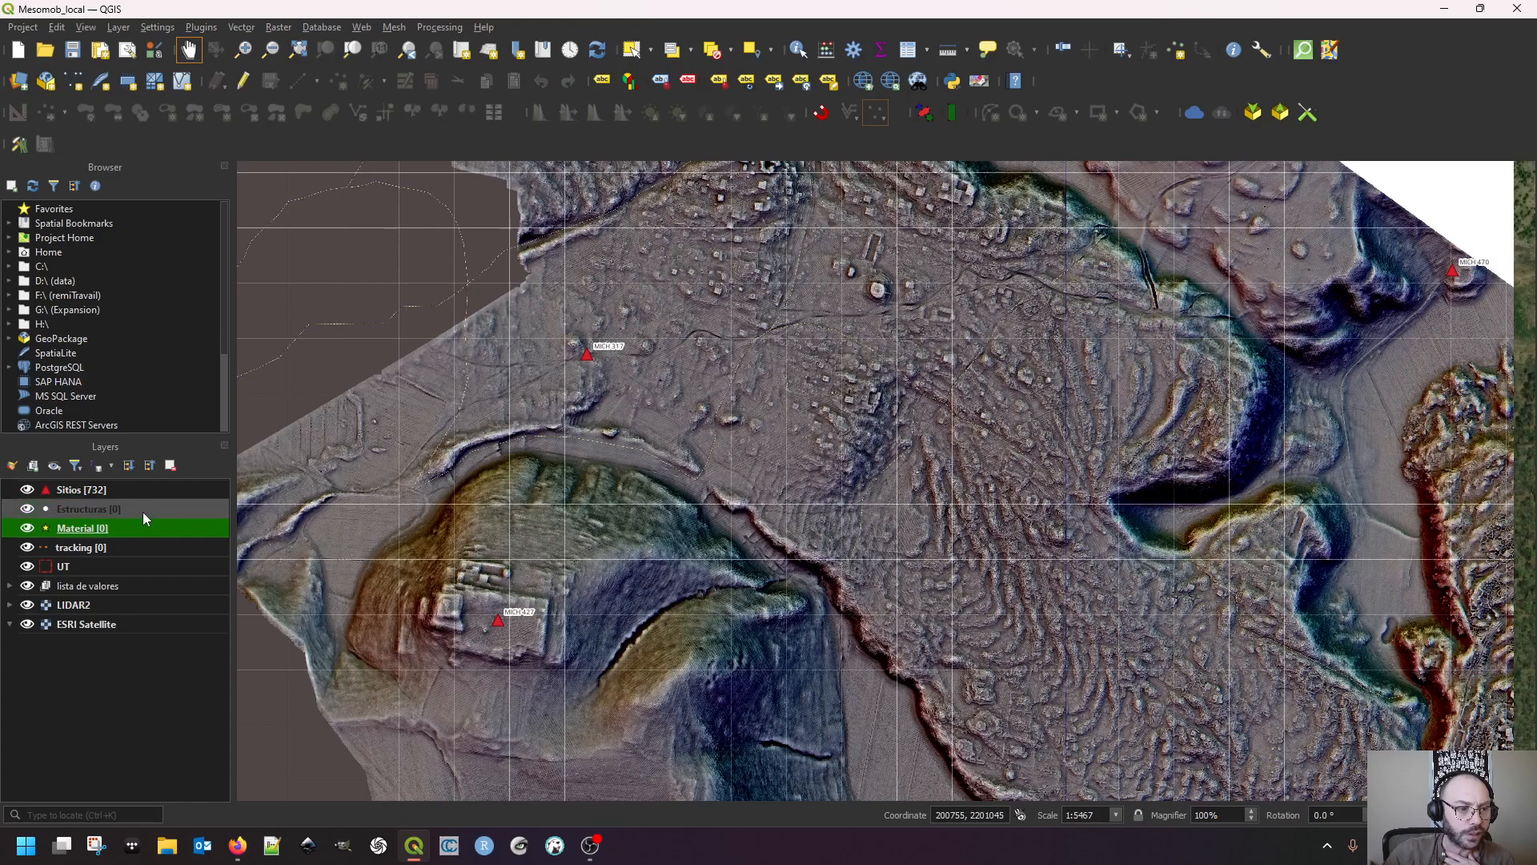
click(131, 530)
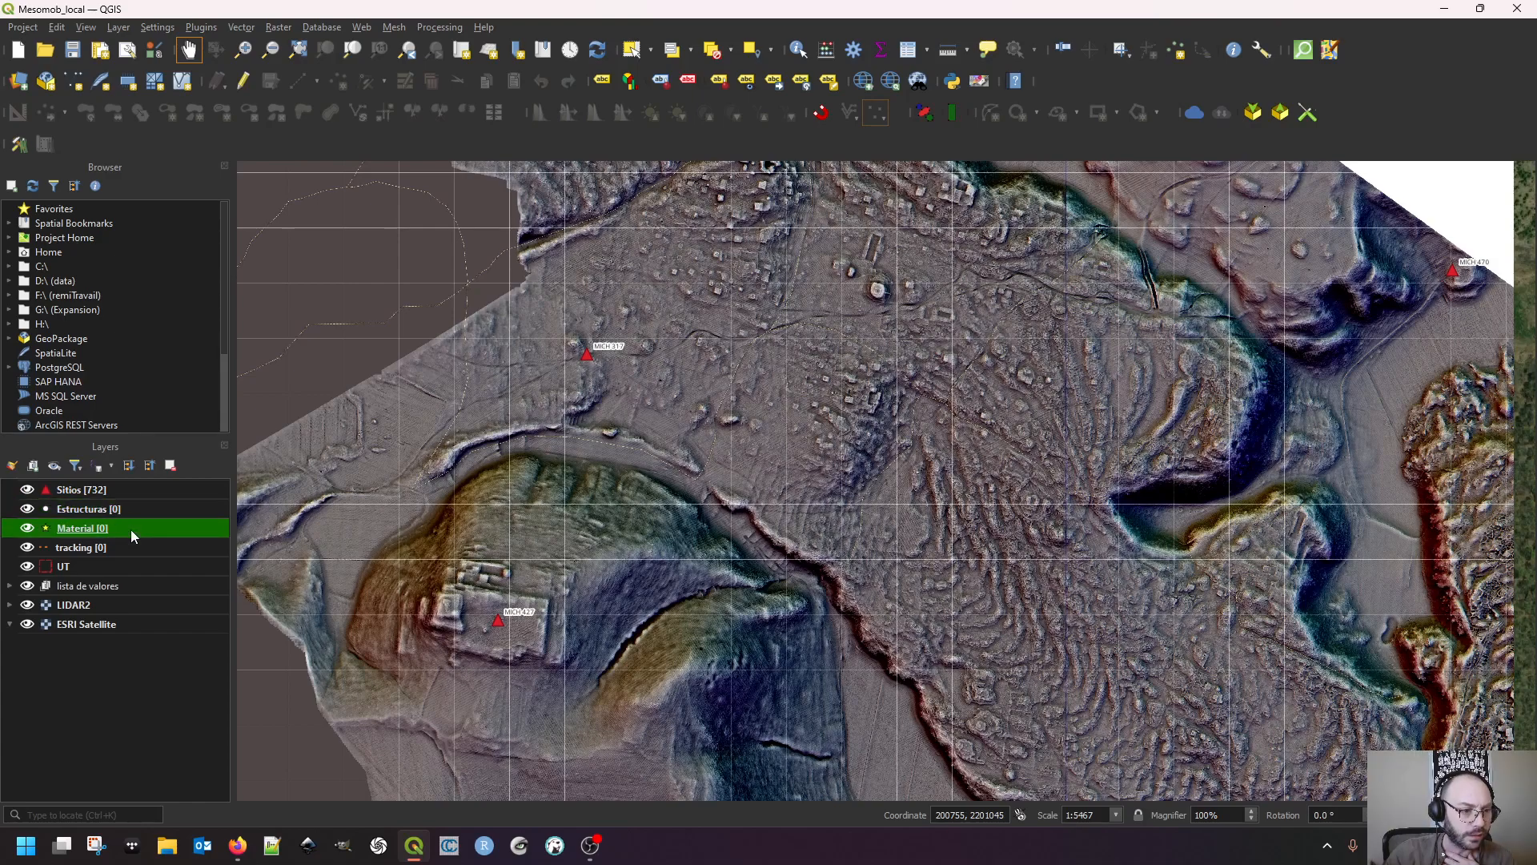
click(126, 542)
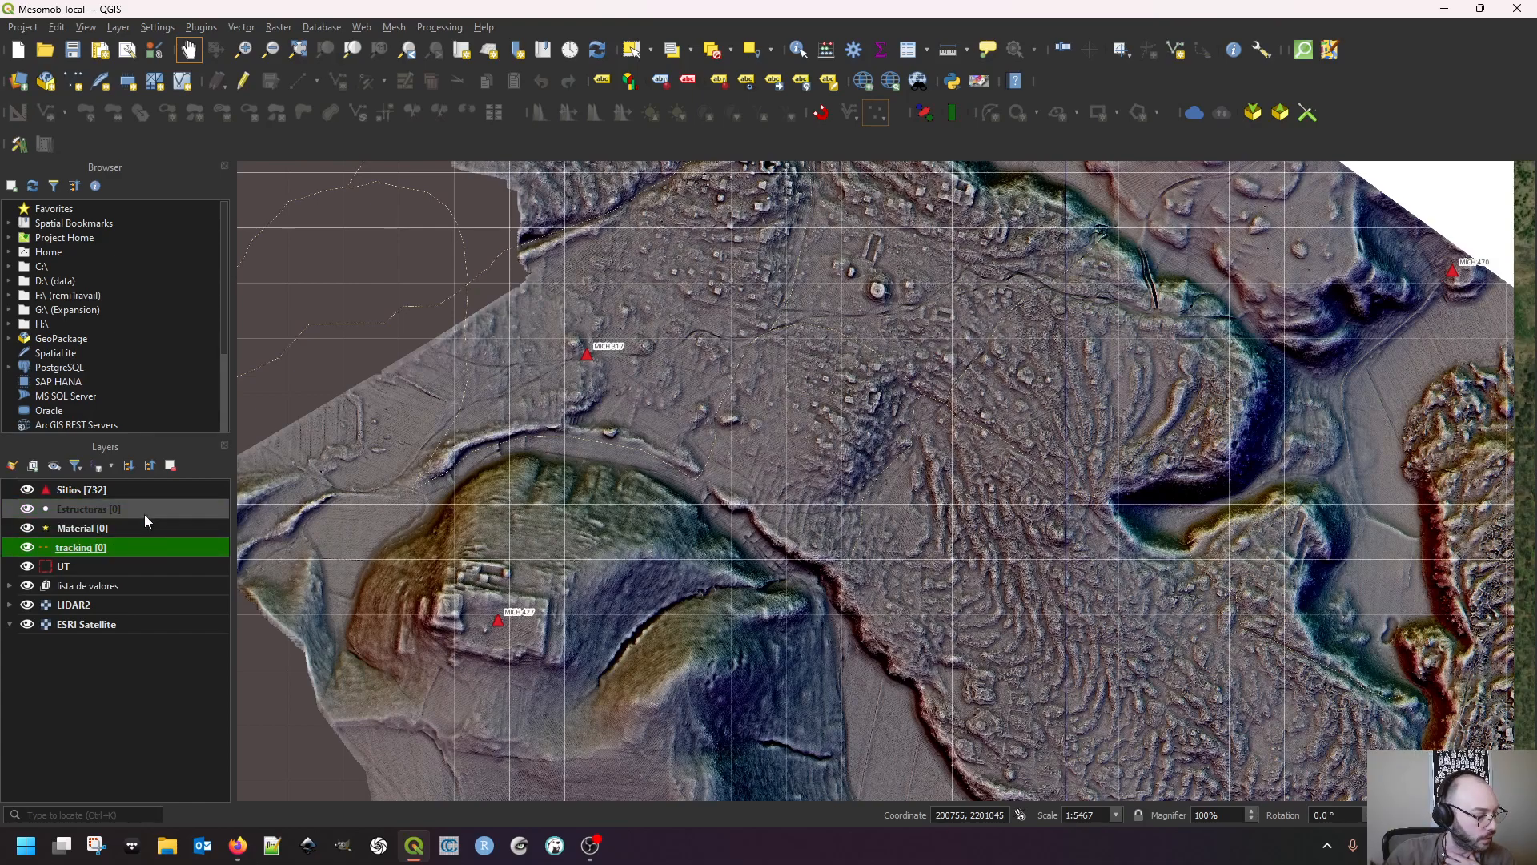
click(144, 515)
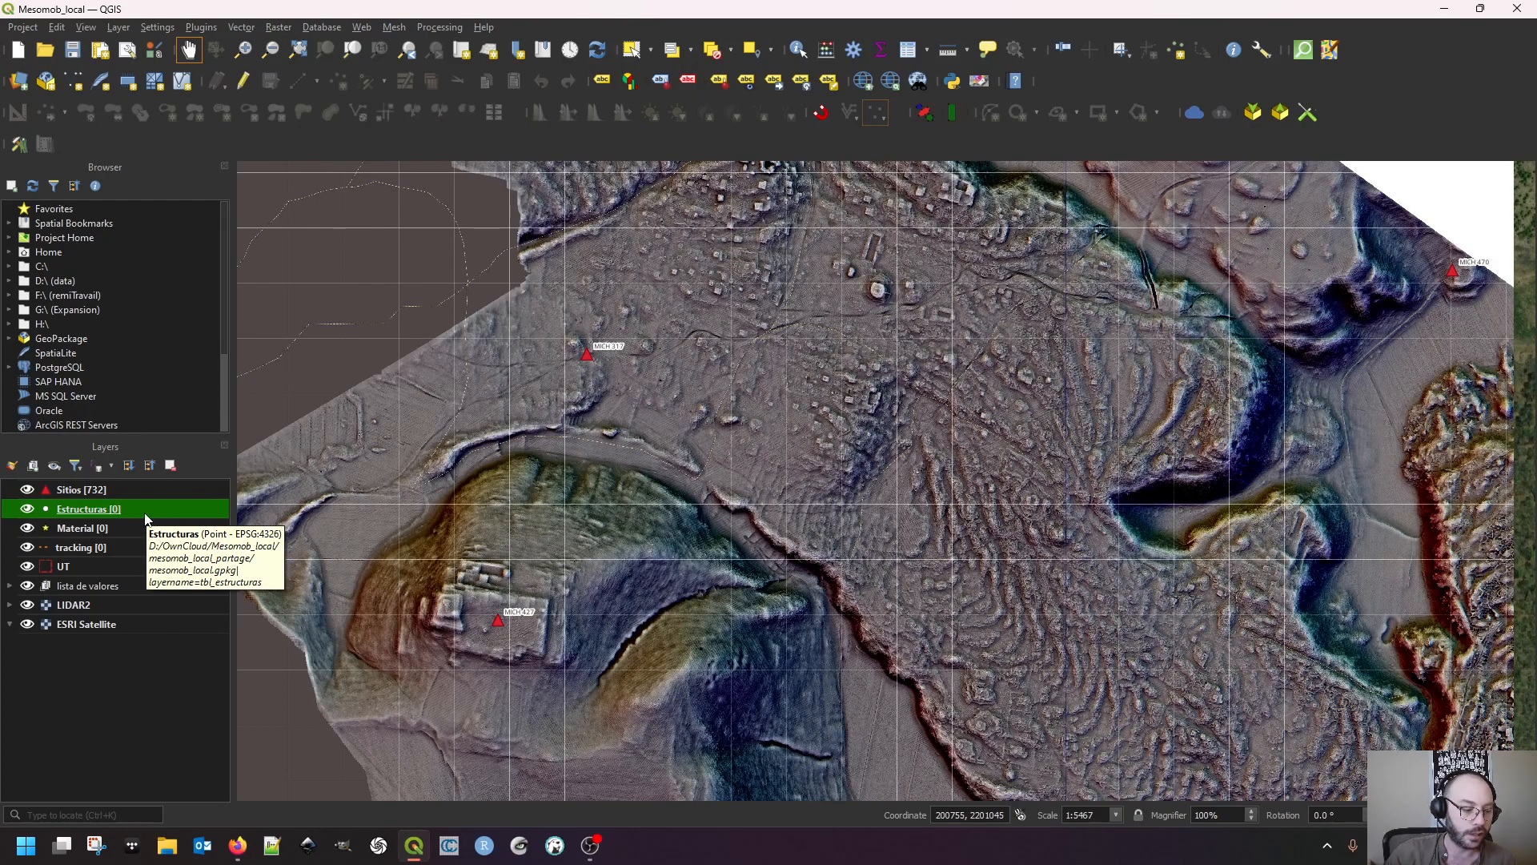
drag(721, 521, 610, 529)
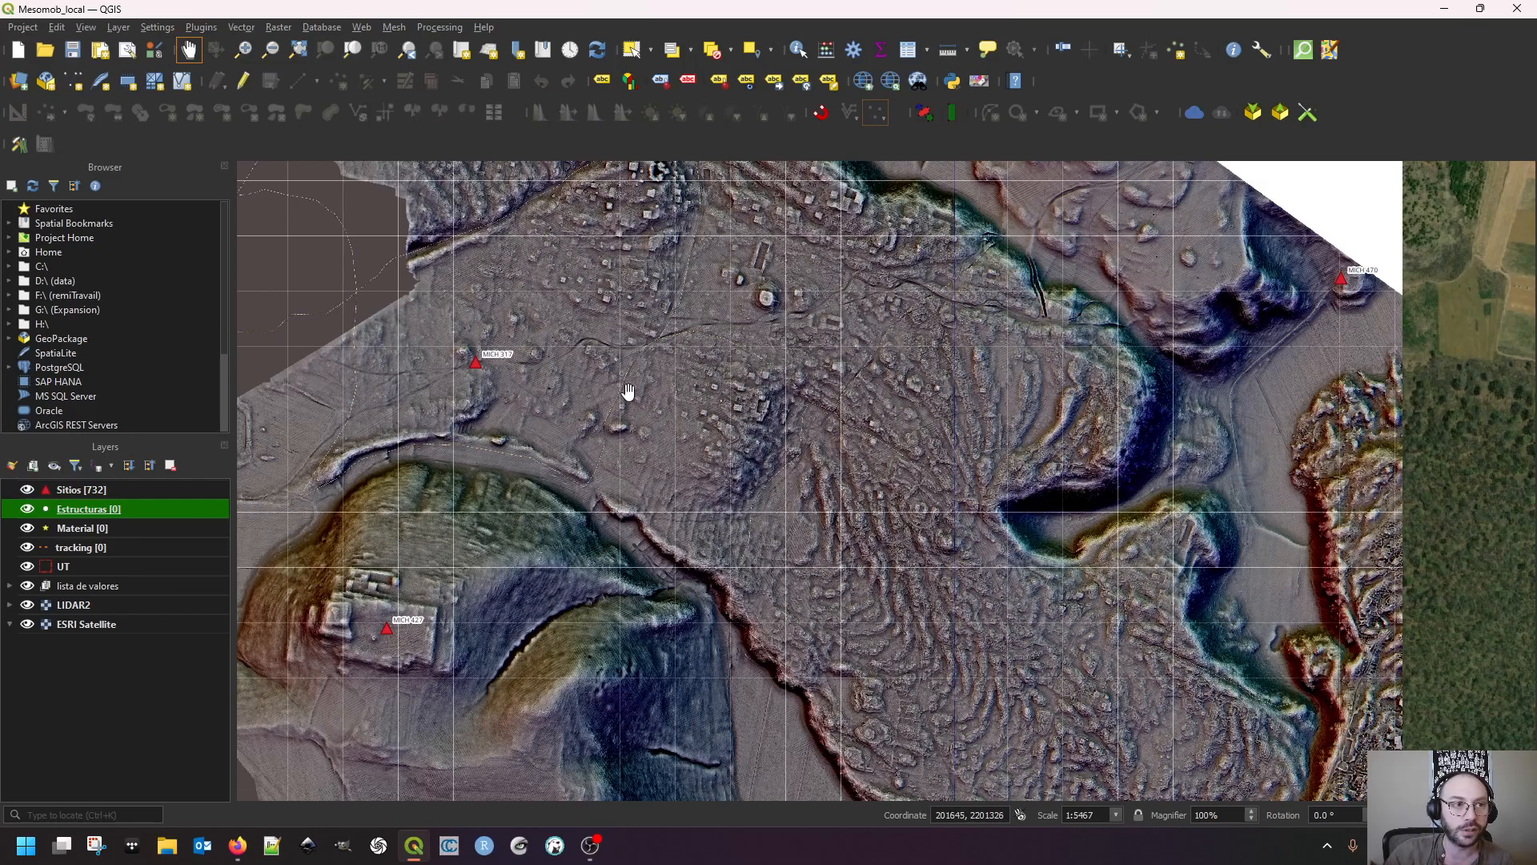
click(183, 487)
click(176, 510)
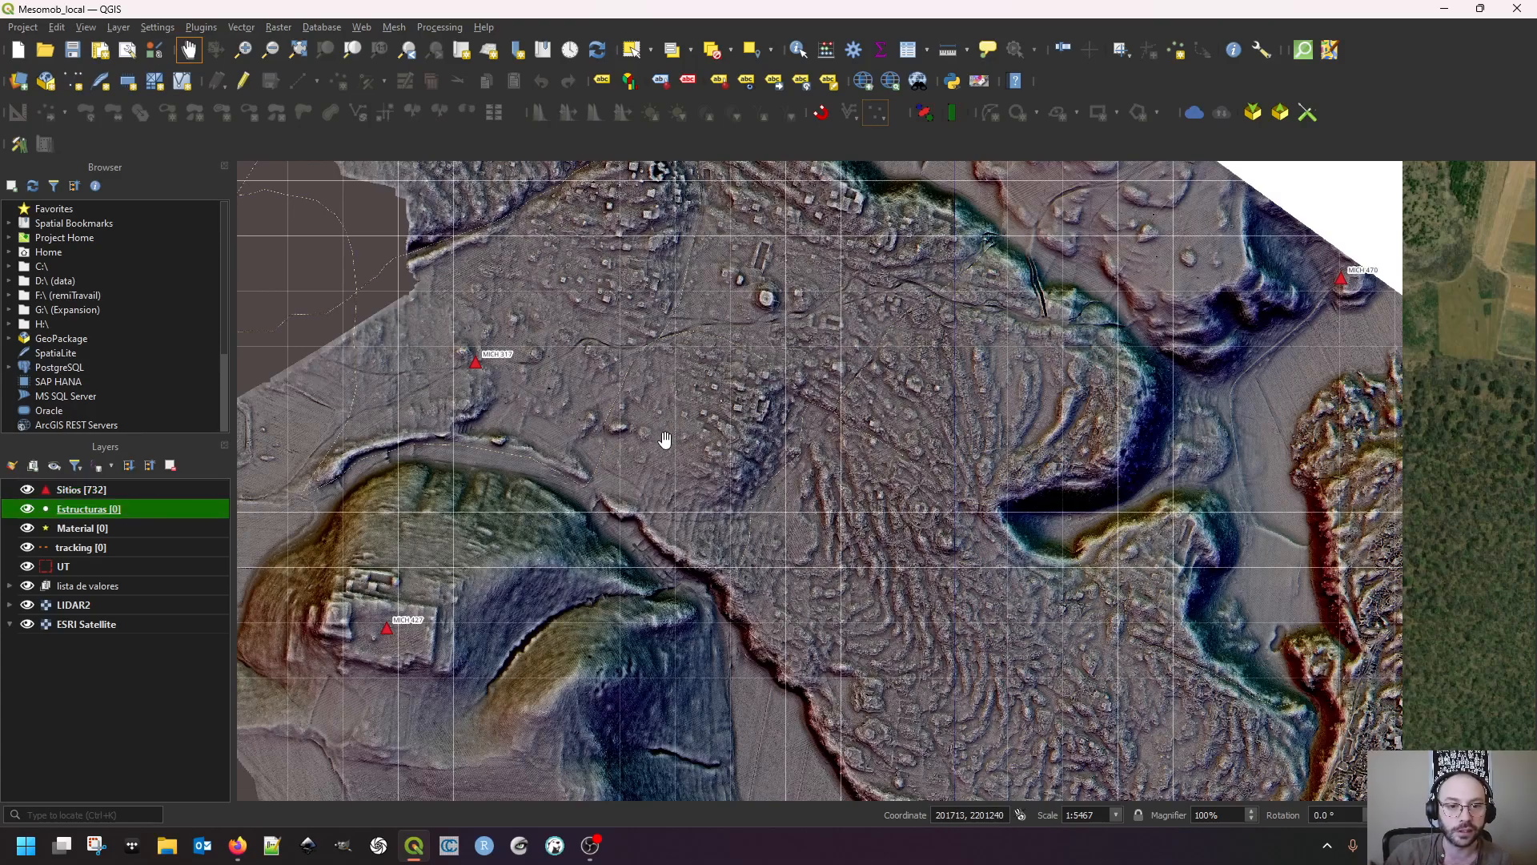
Examine the project's existing relations between Sitios, Material and Estructuras, widening the name and Id columns to read them
click(39, 29)
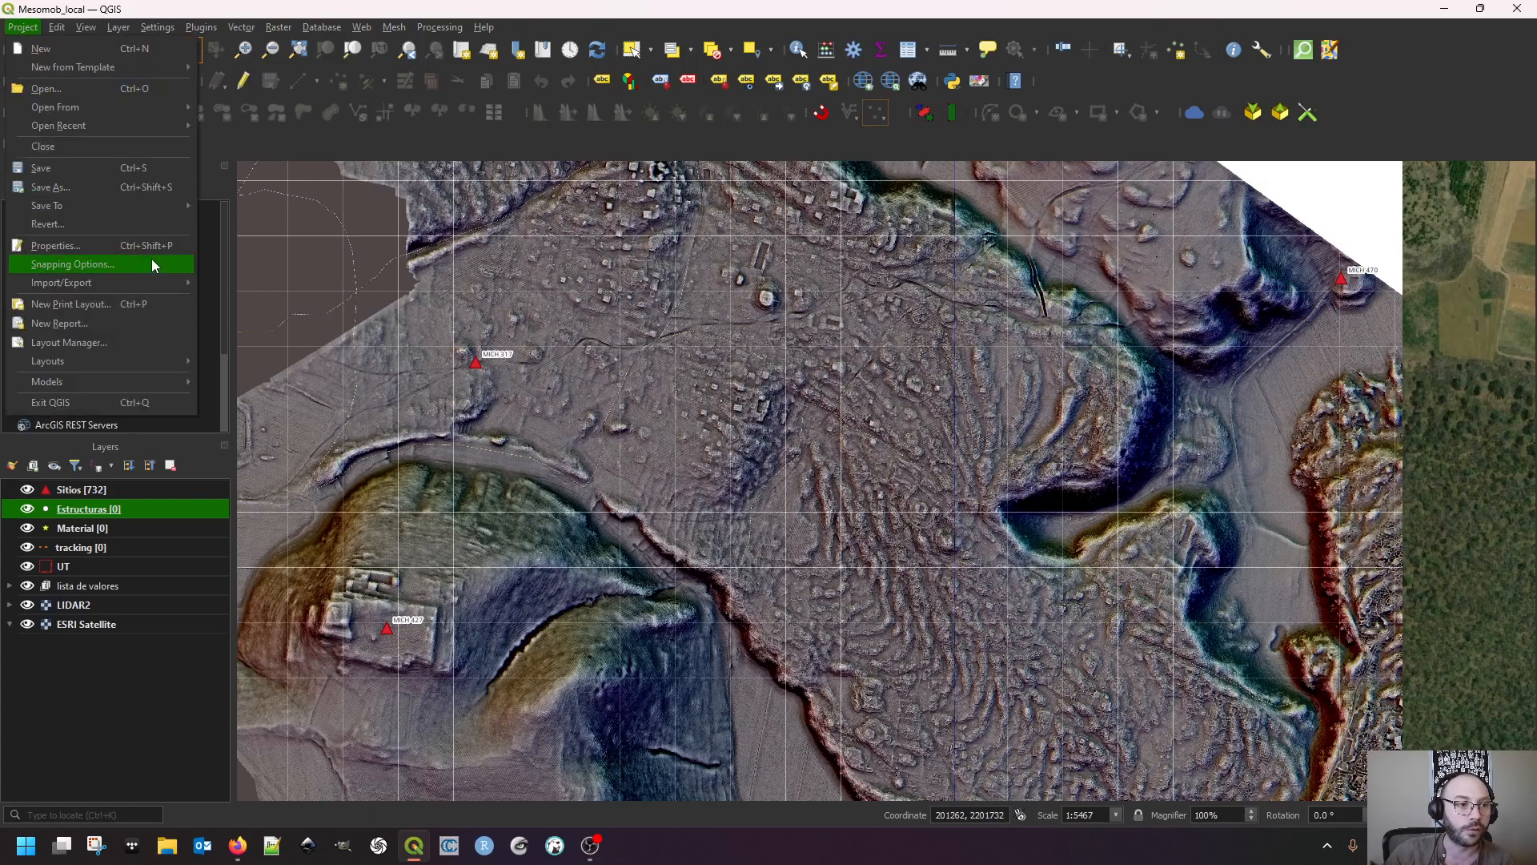
click(139, 245)
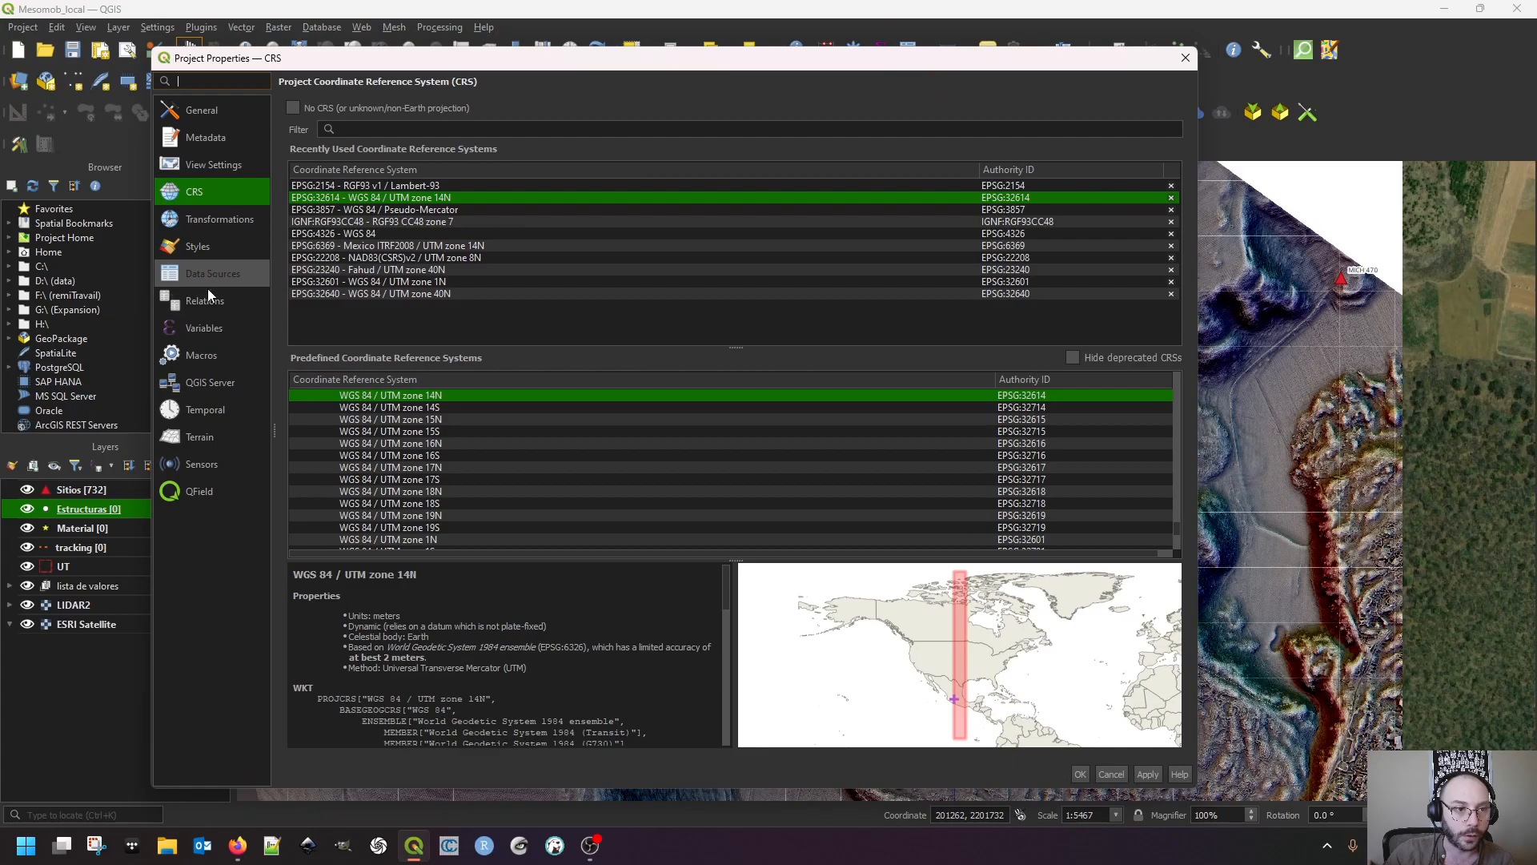
click(203, 300)
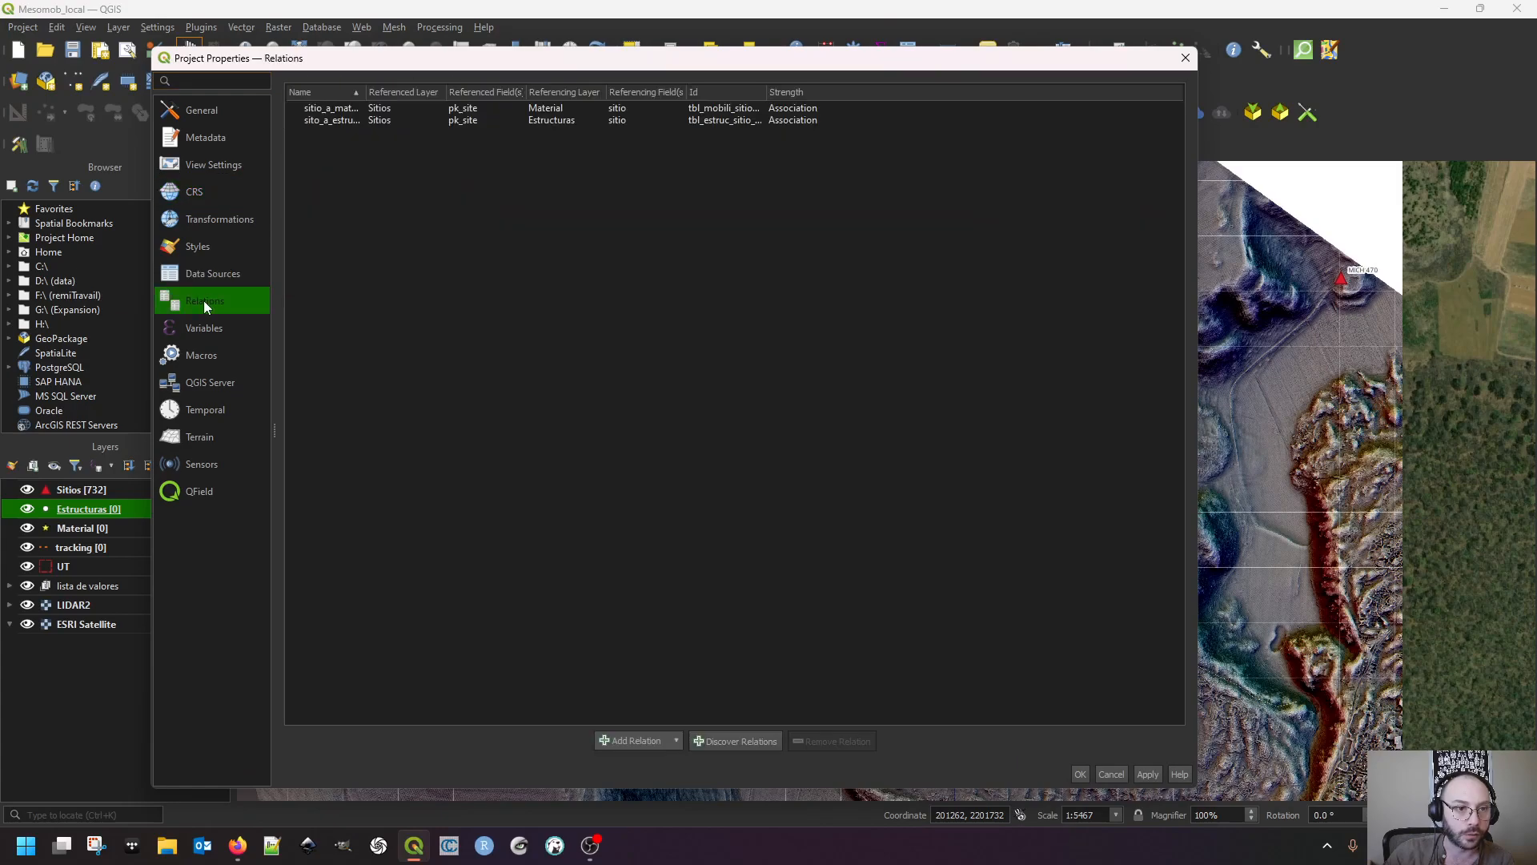
drag(367, 92, 412, 91)
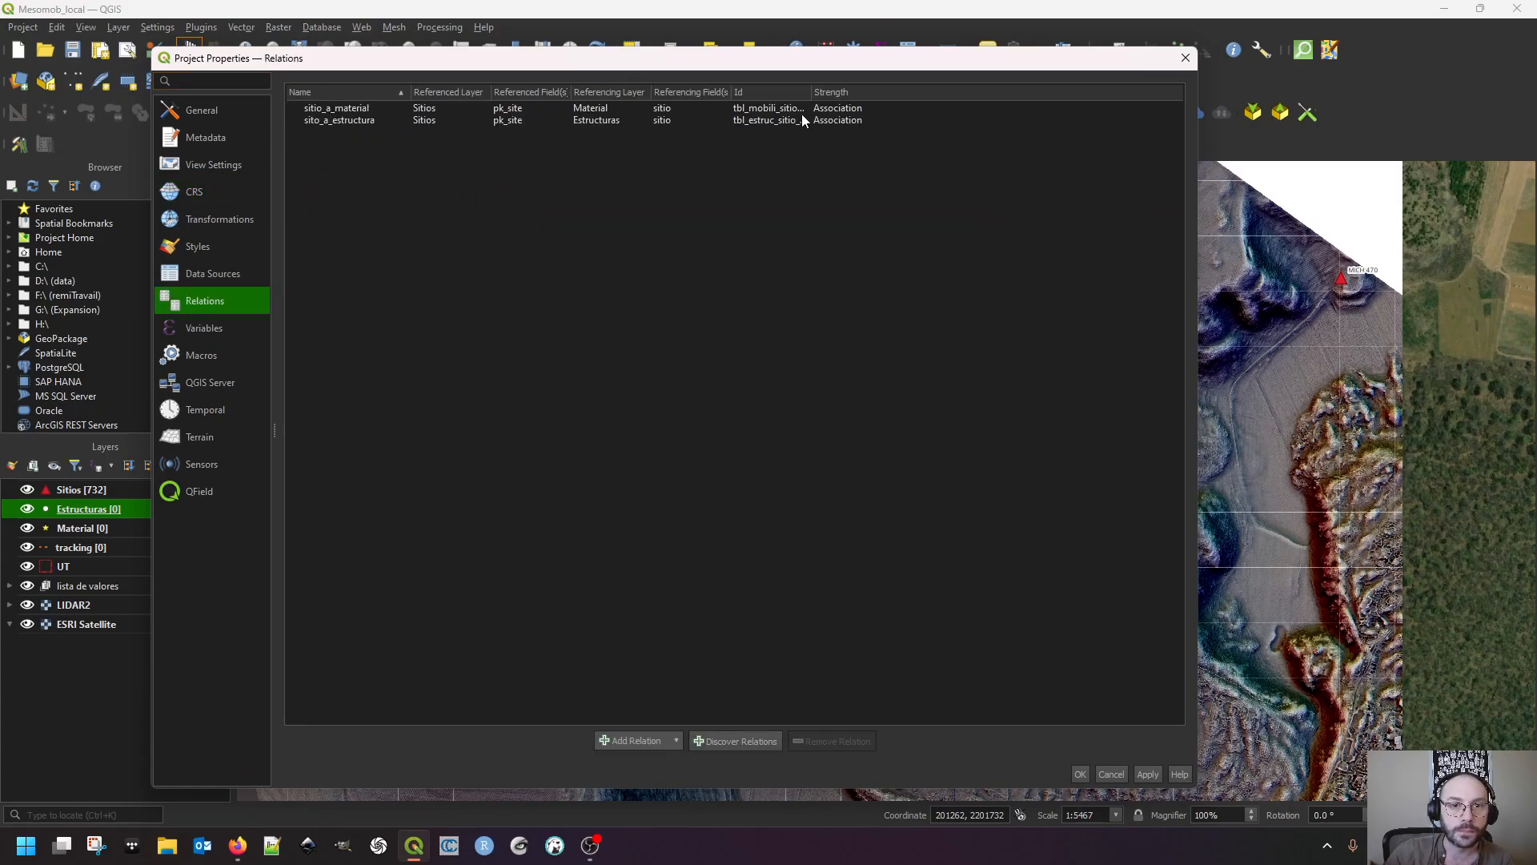
click(525, 112)
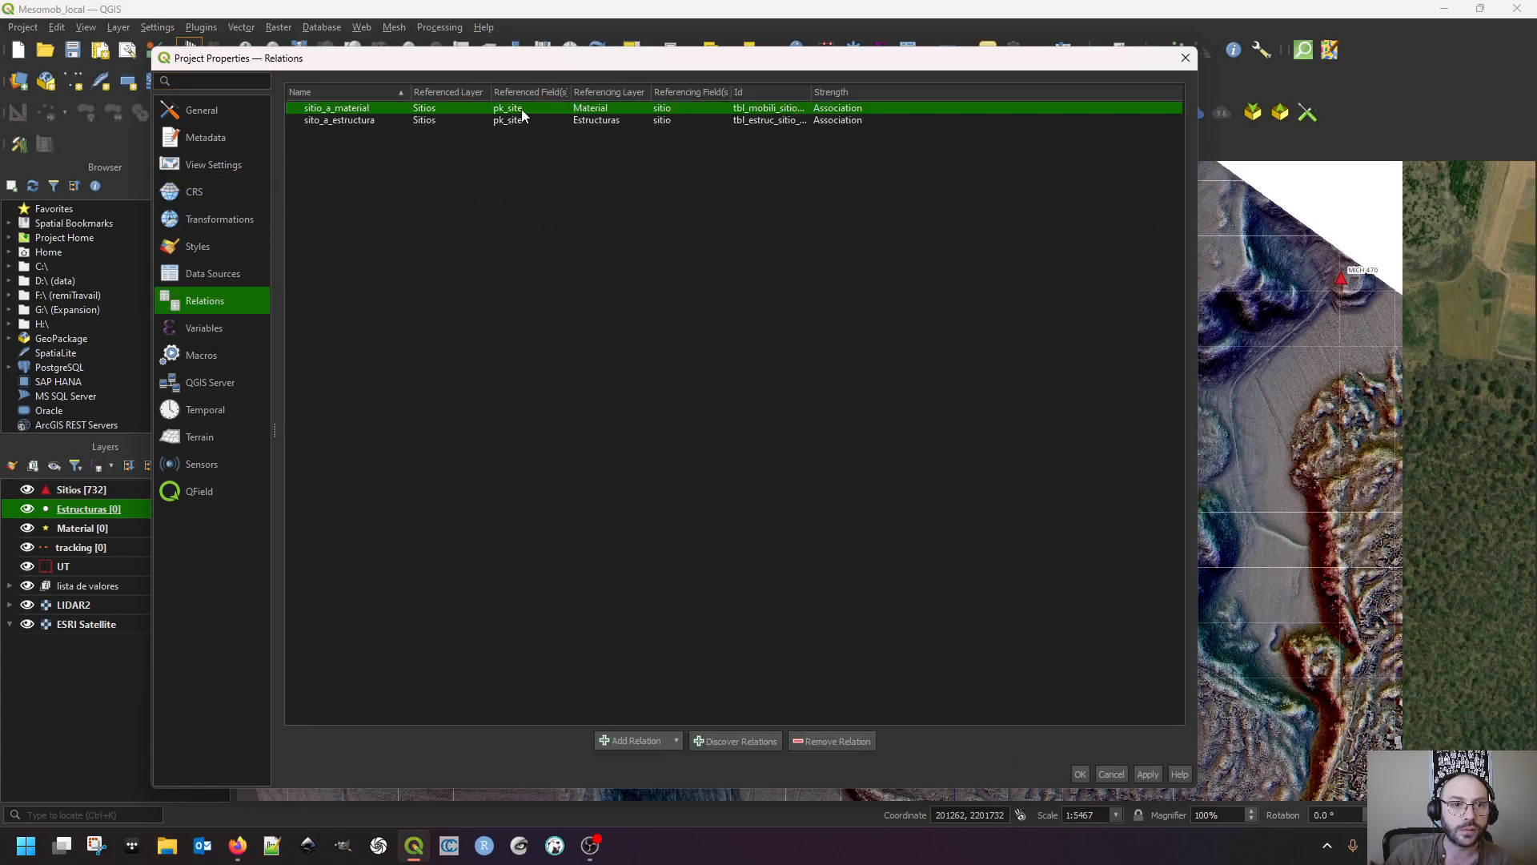
drag(811, 92, 872, 91)
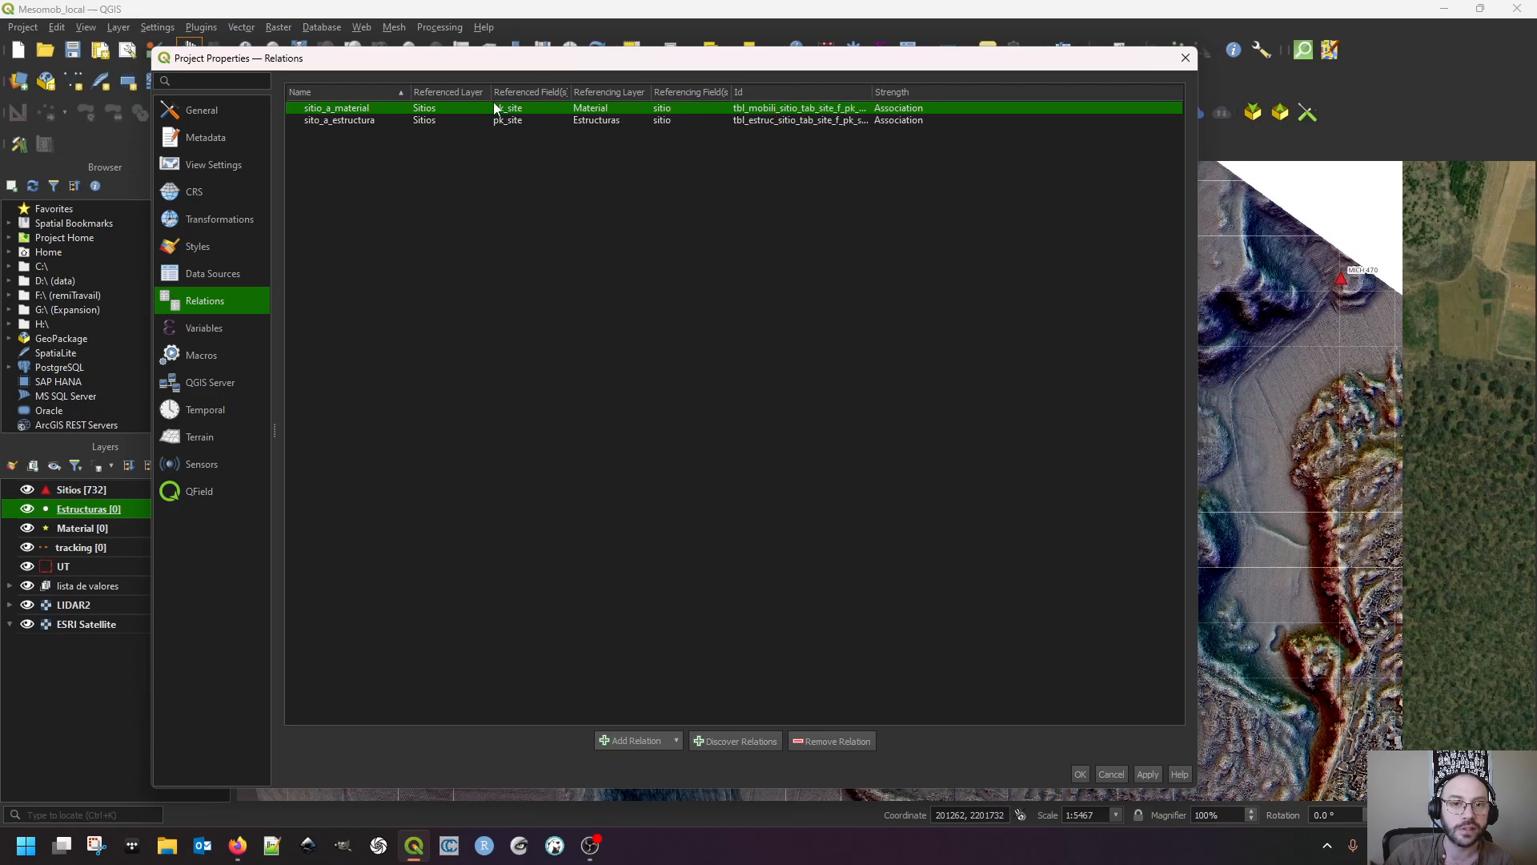
click(1184, 59)
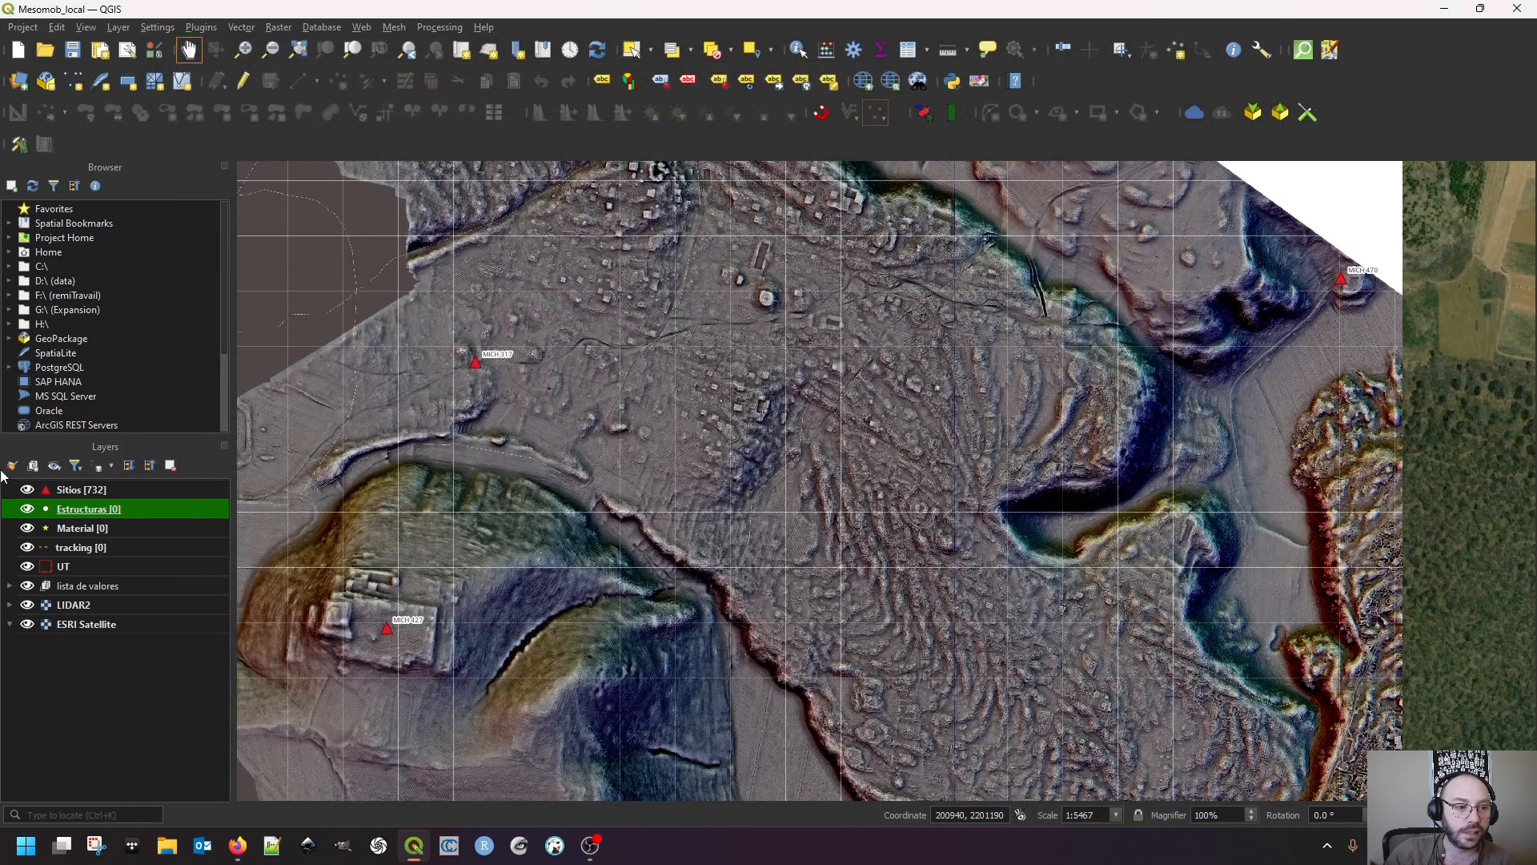
click(123, 530)
click(108, 565)
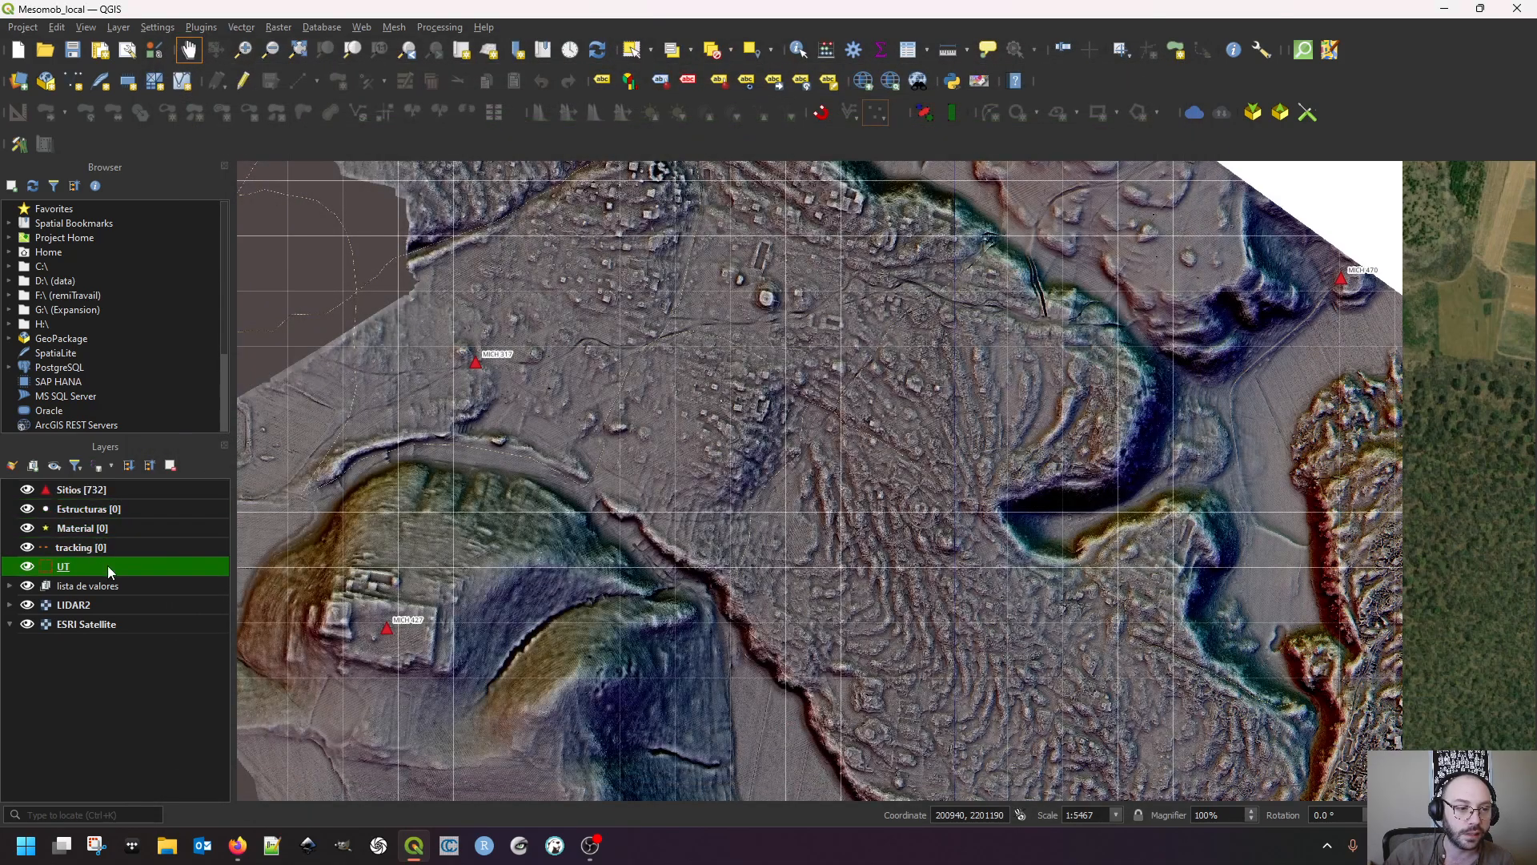
click(125, 512)
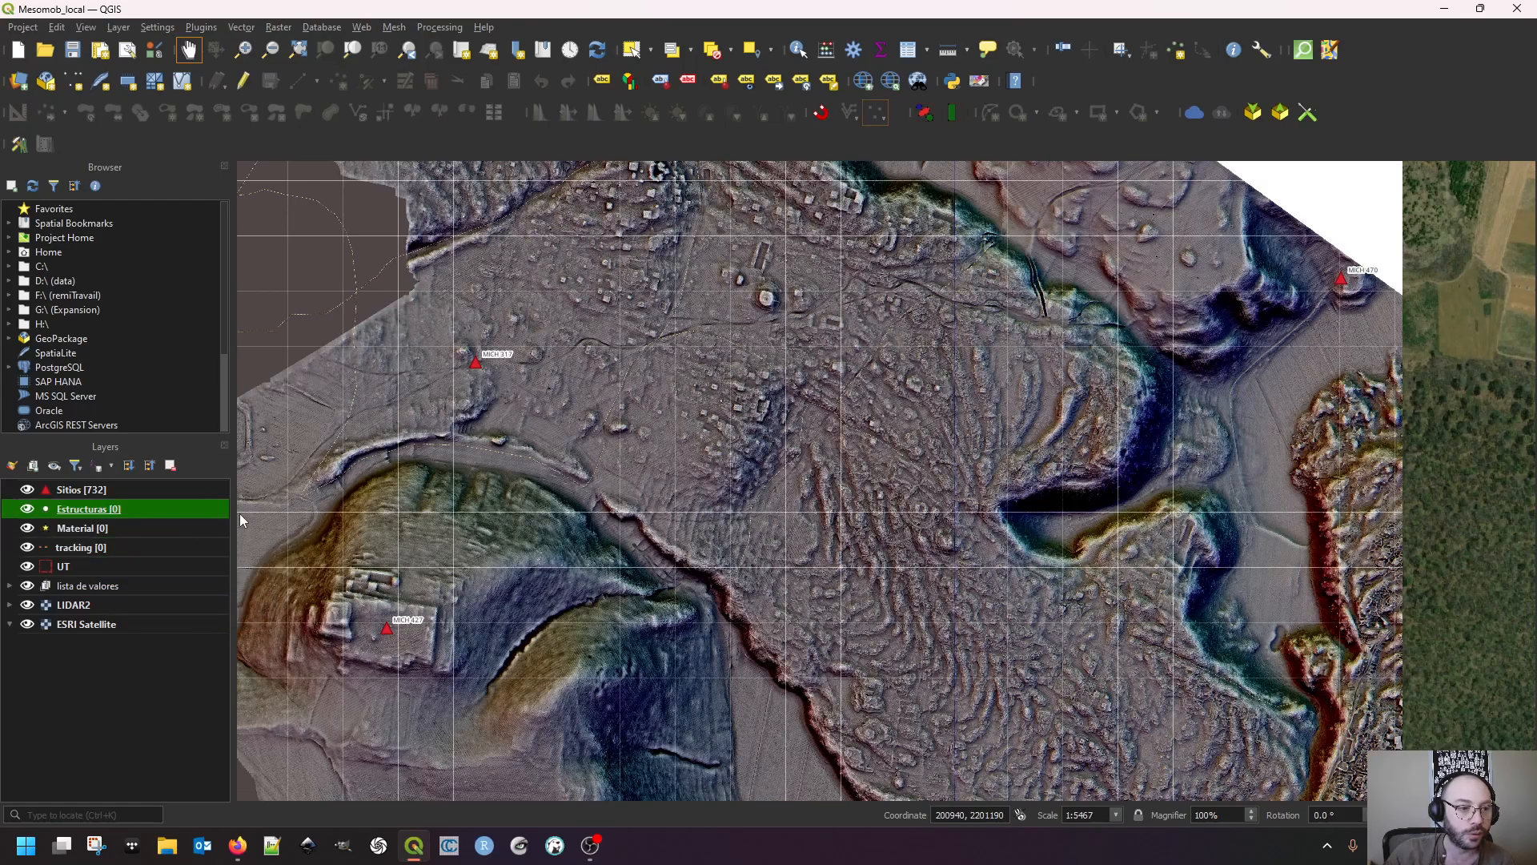
Add a Text (string) field named UT to the Estructuras layer
double_click(128, 509)
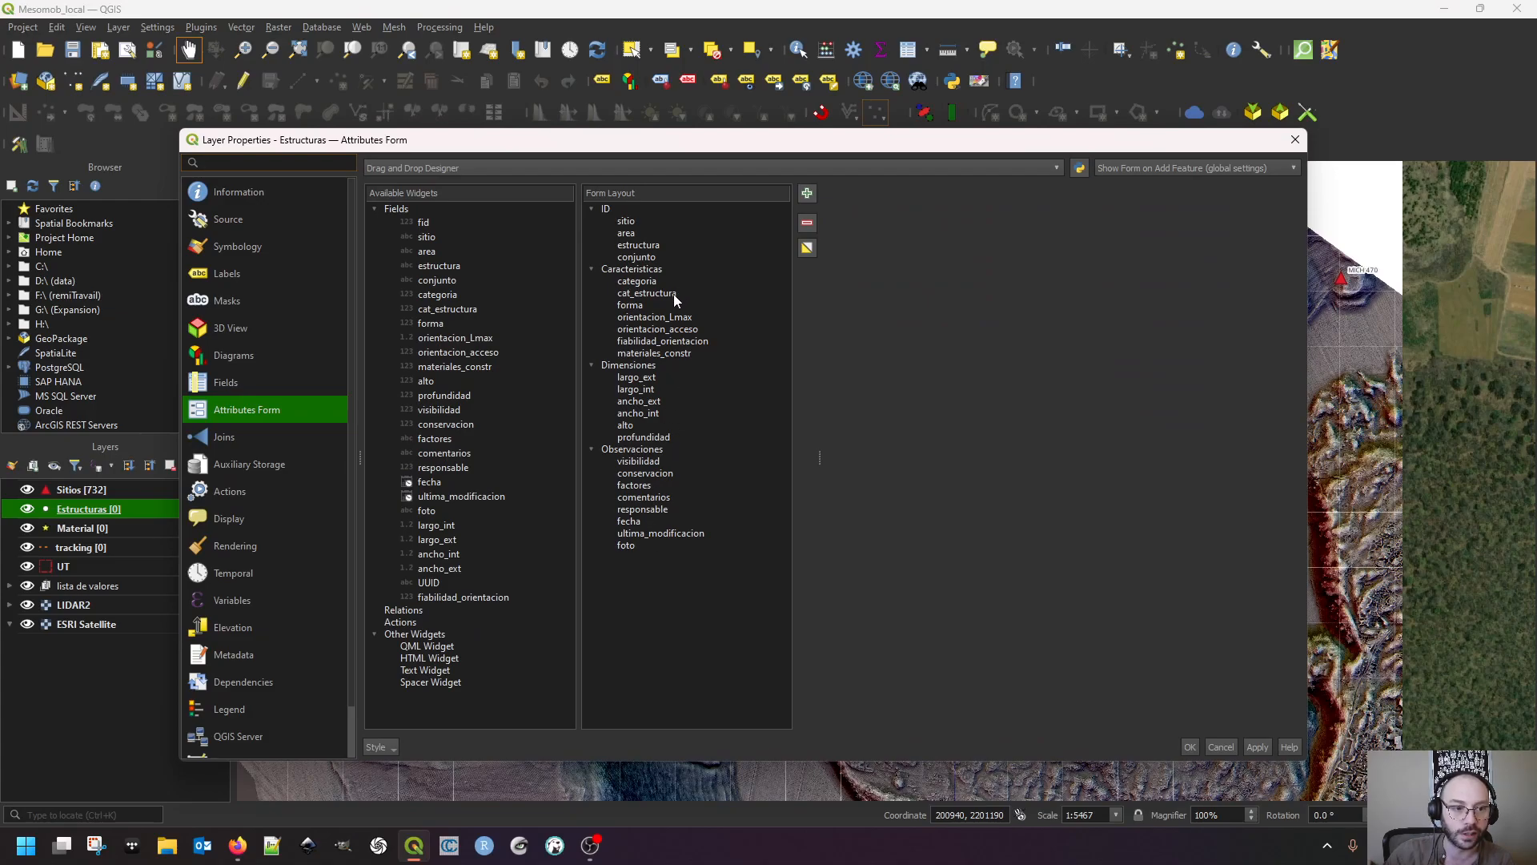
click(285, 383)
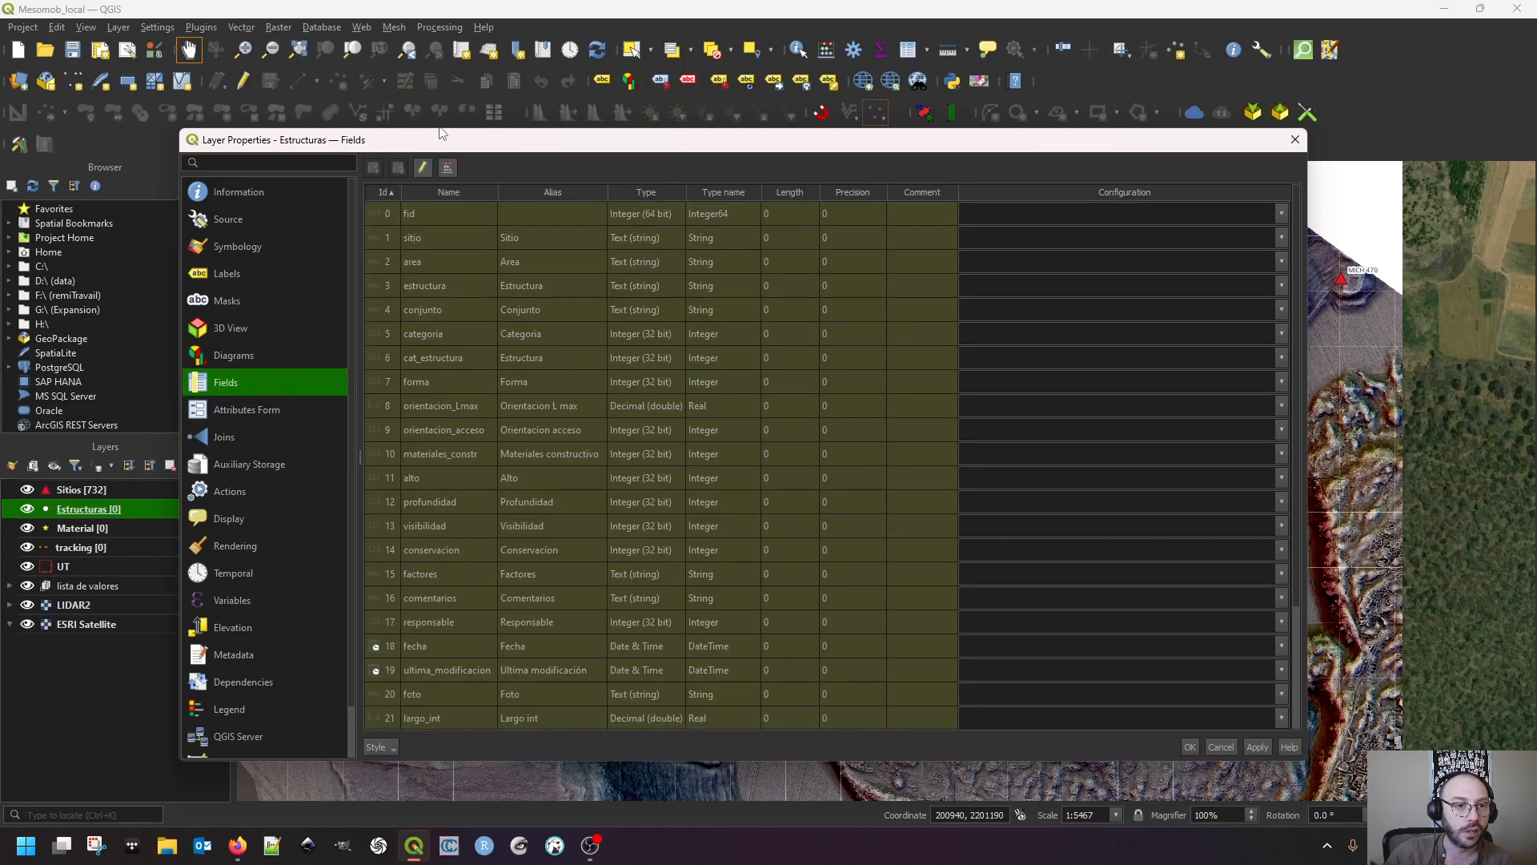
click(424, 168)
click(373, 167)
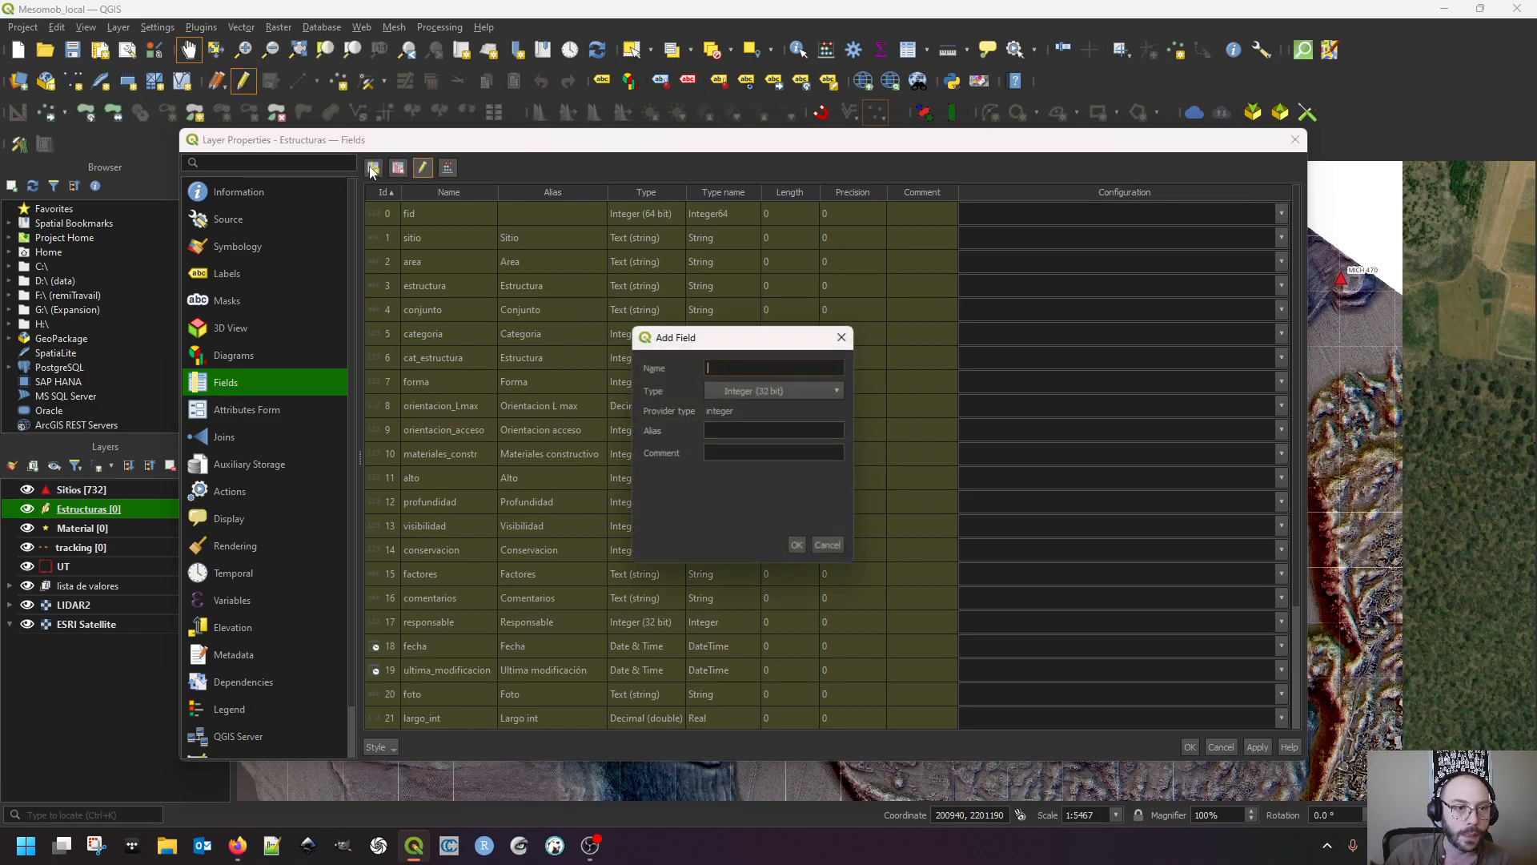
text(UT)
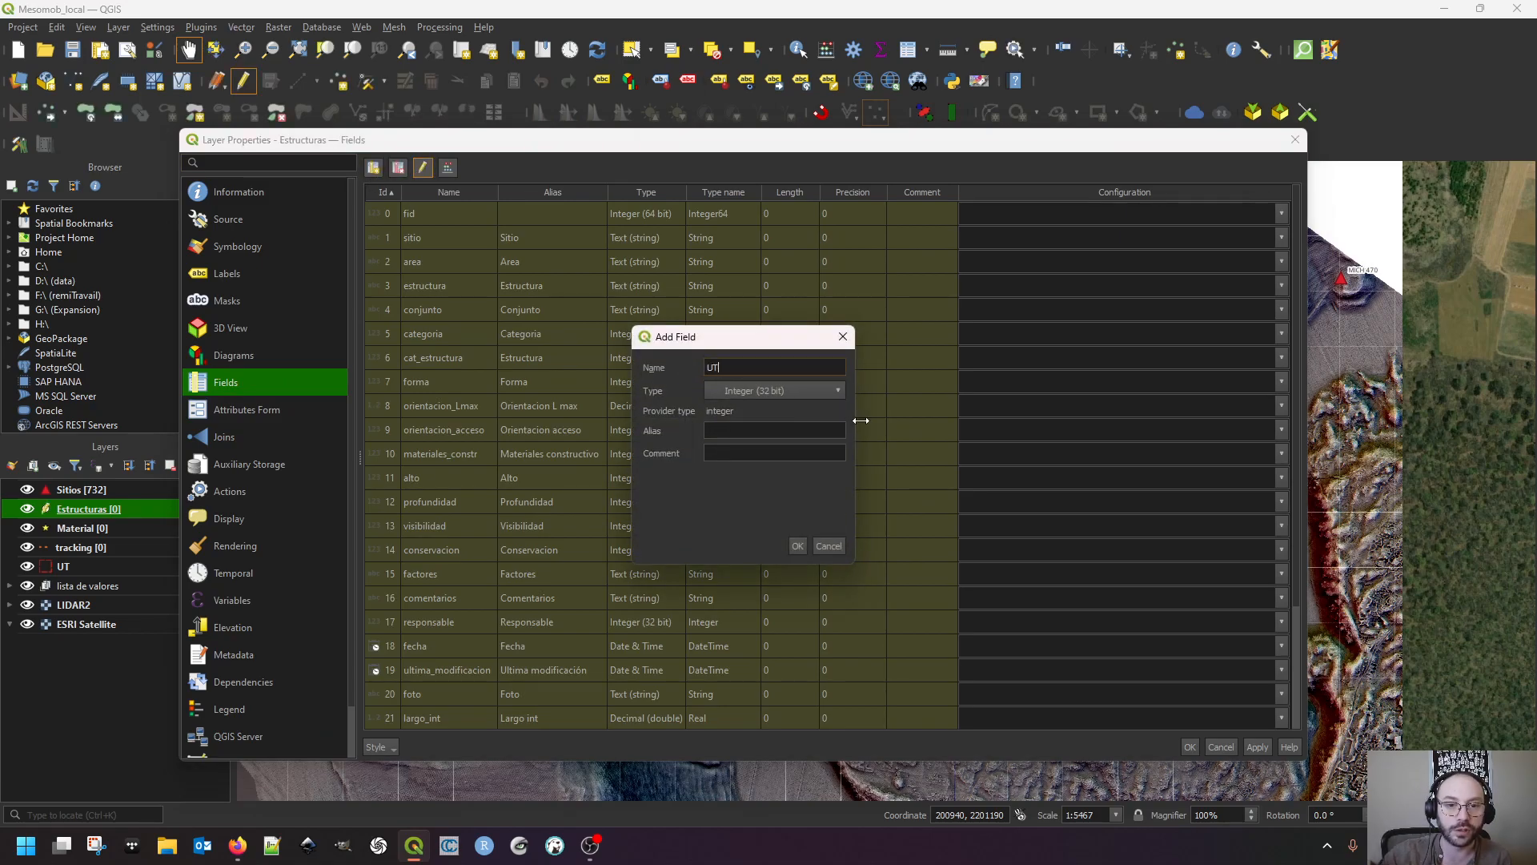
click(828, 392)
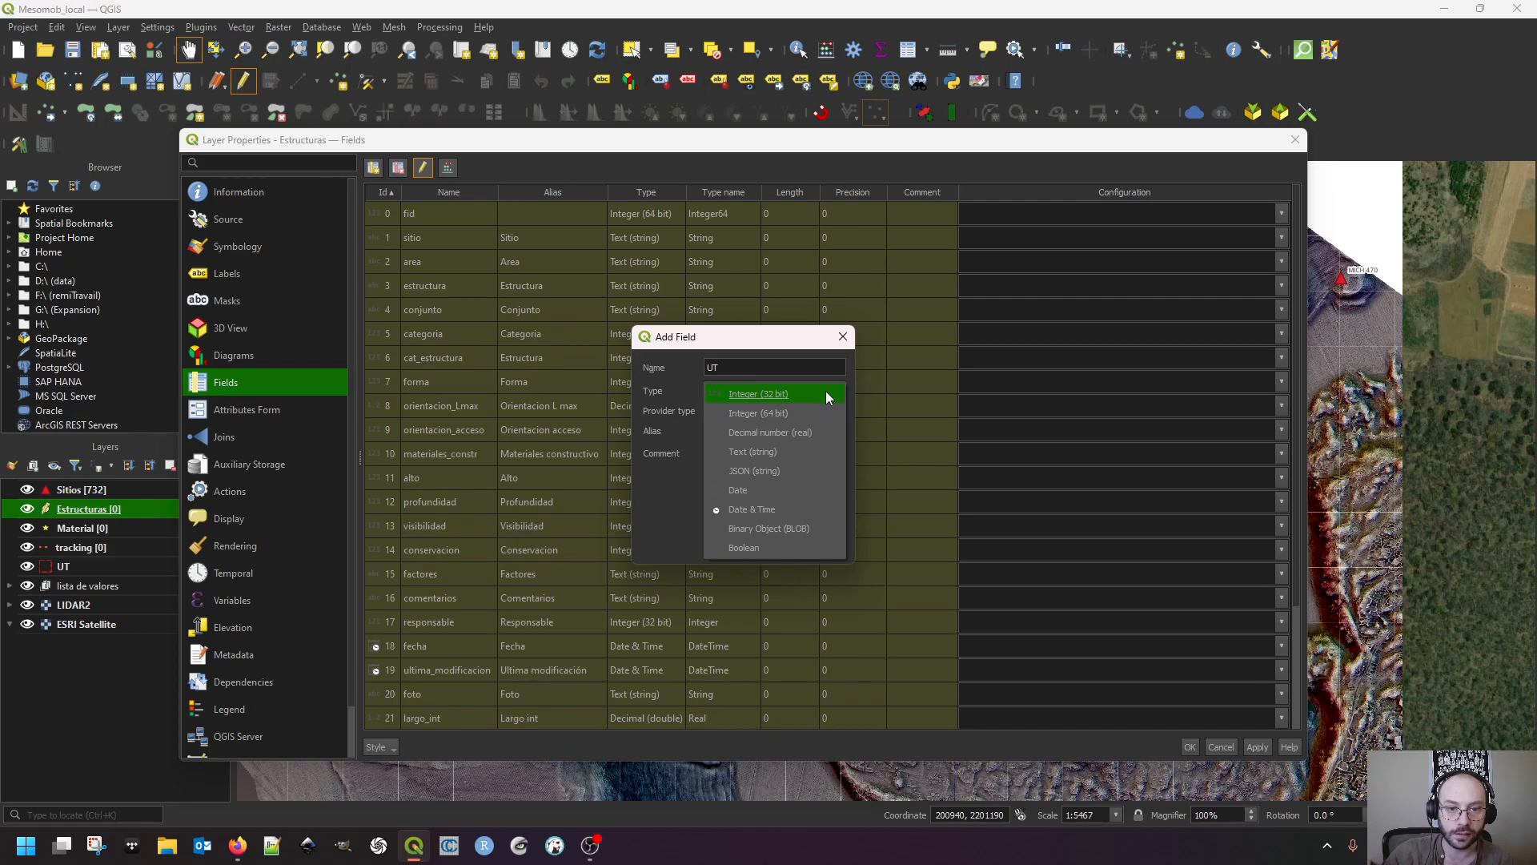
click(759, 451)
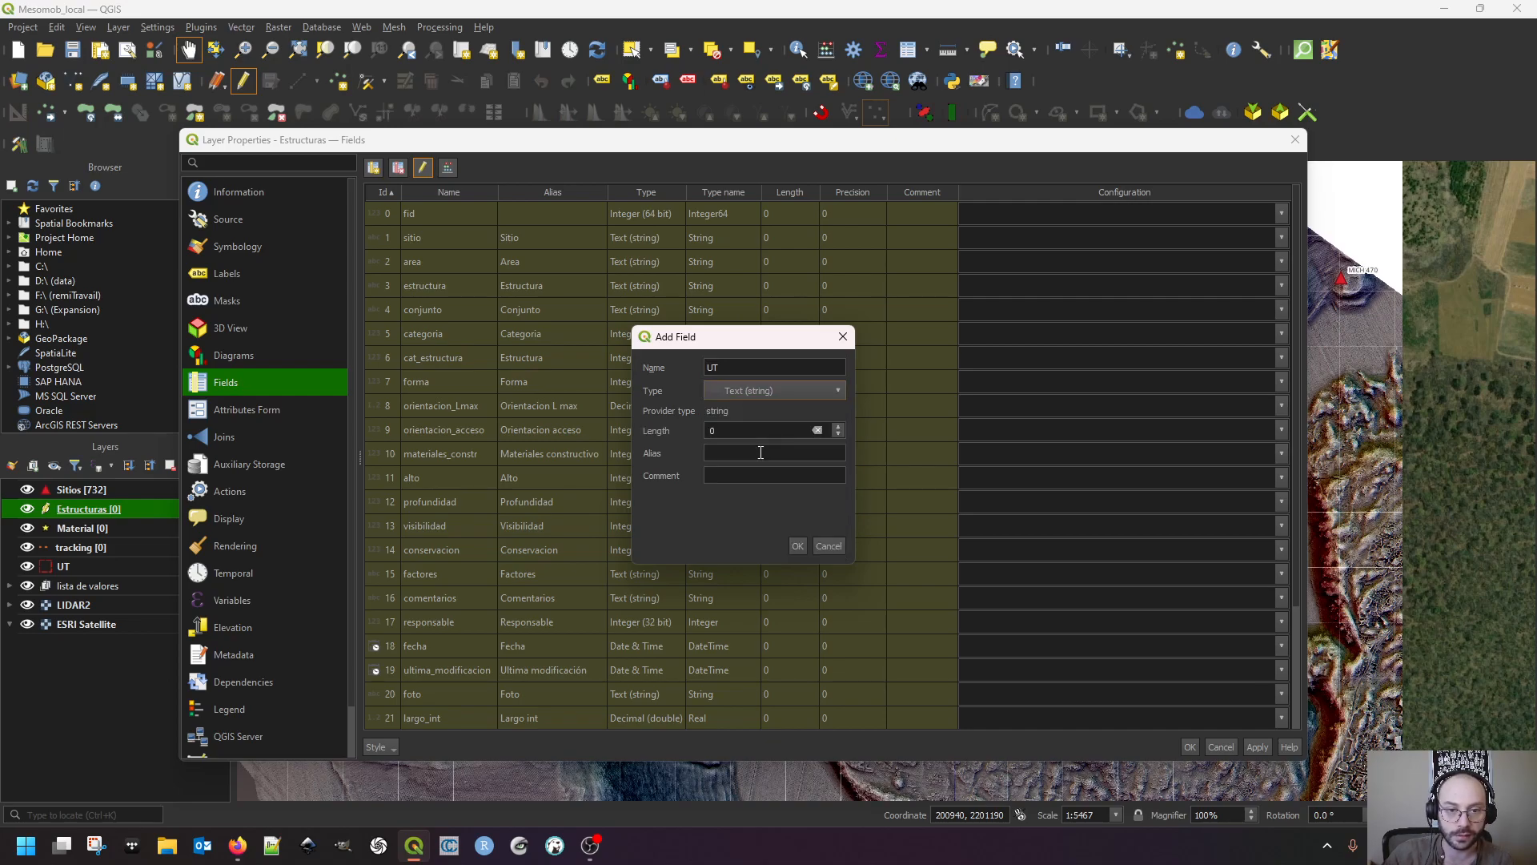
click(797, 546)
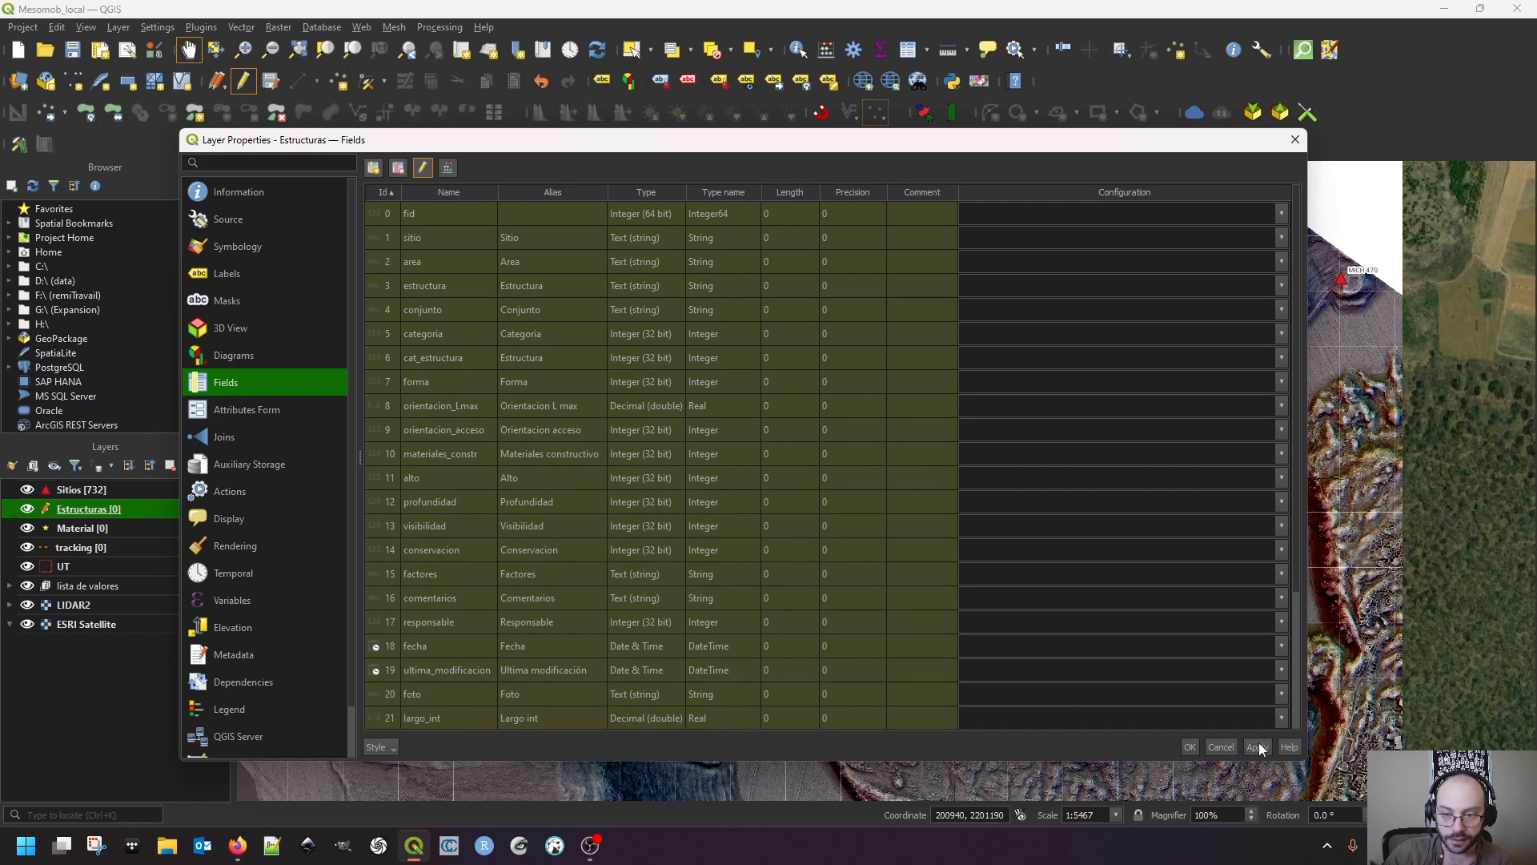
Accept the Estructuras layer properties, end the layer's editing session and save its changes
click(1189, 747)
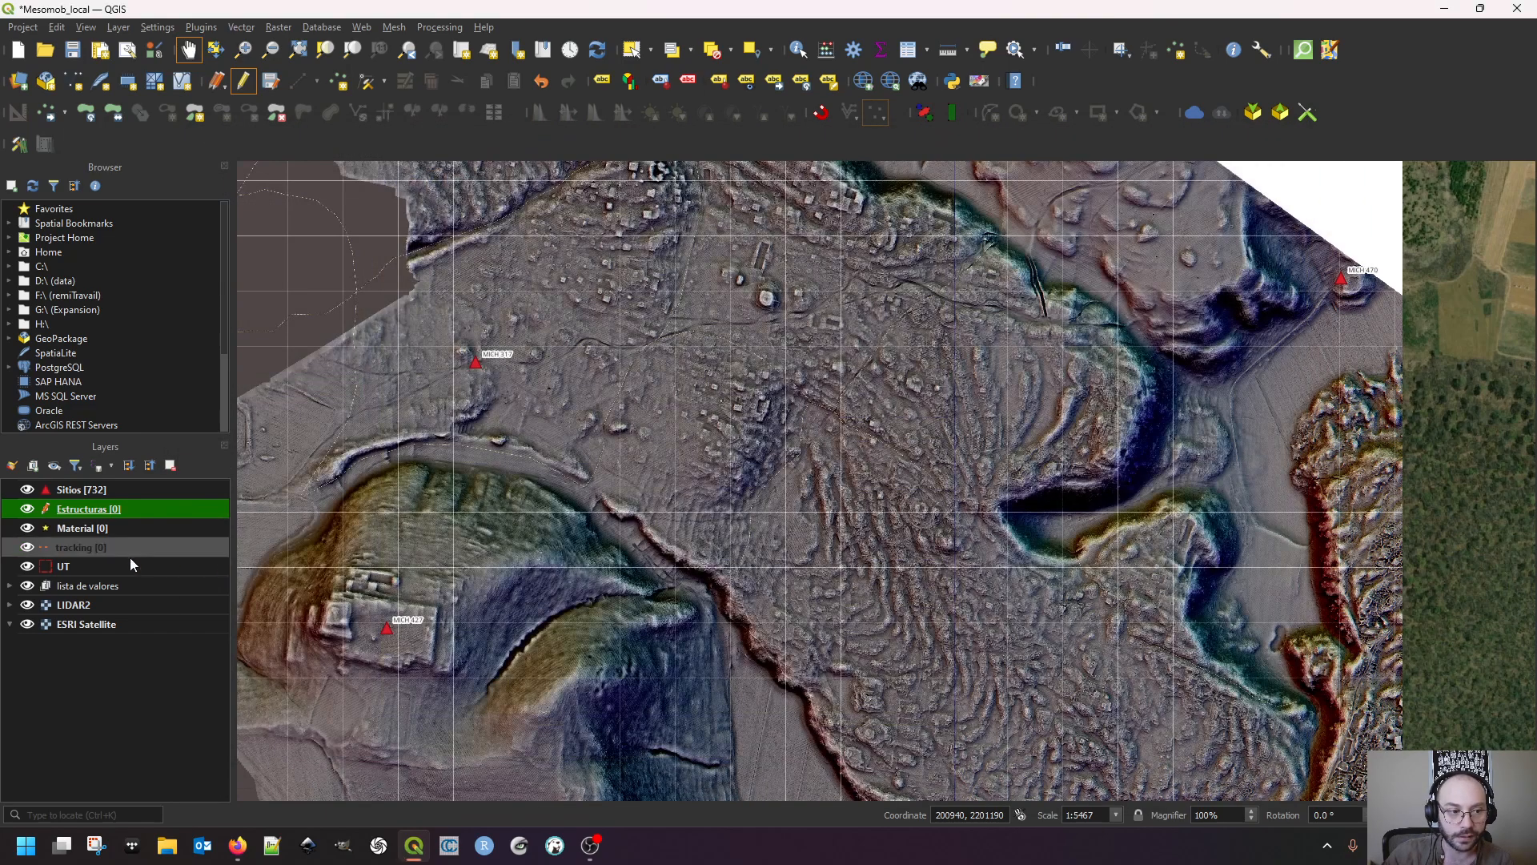
click(242, 81)
key(Return)
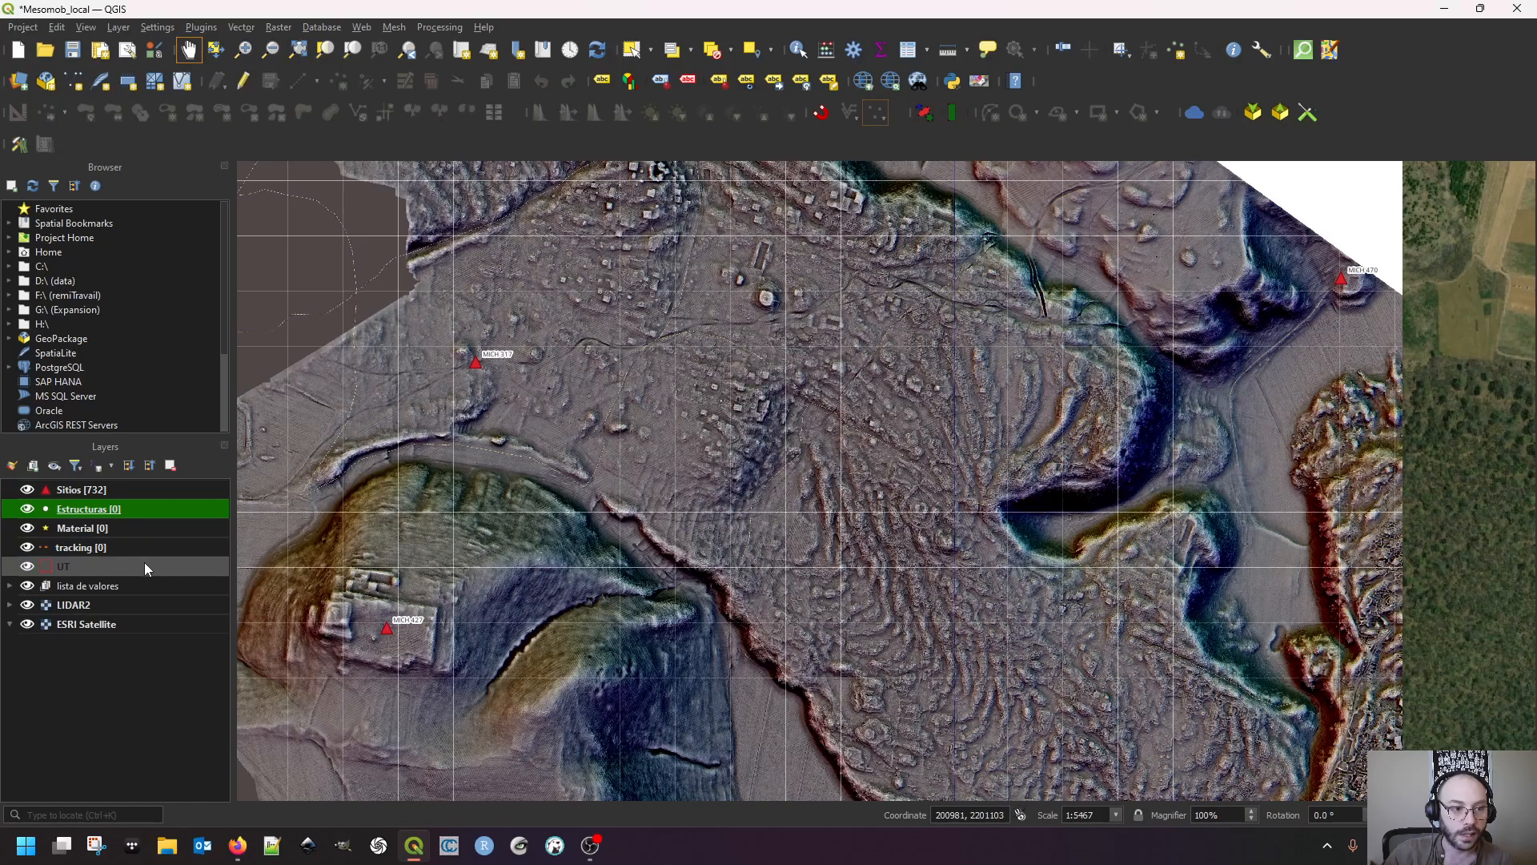
Examine the UT layer's field list, focusing on the fid and UUID identifier fields
click(144, 566)
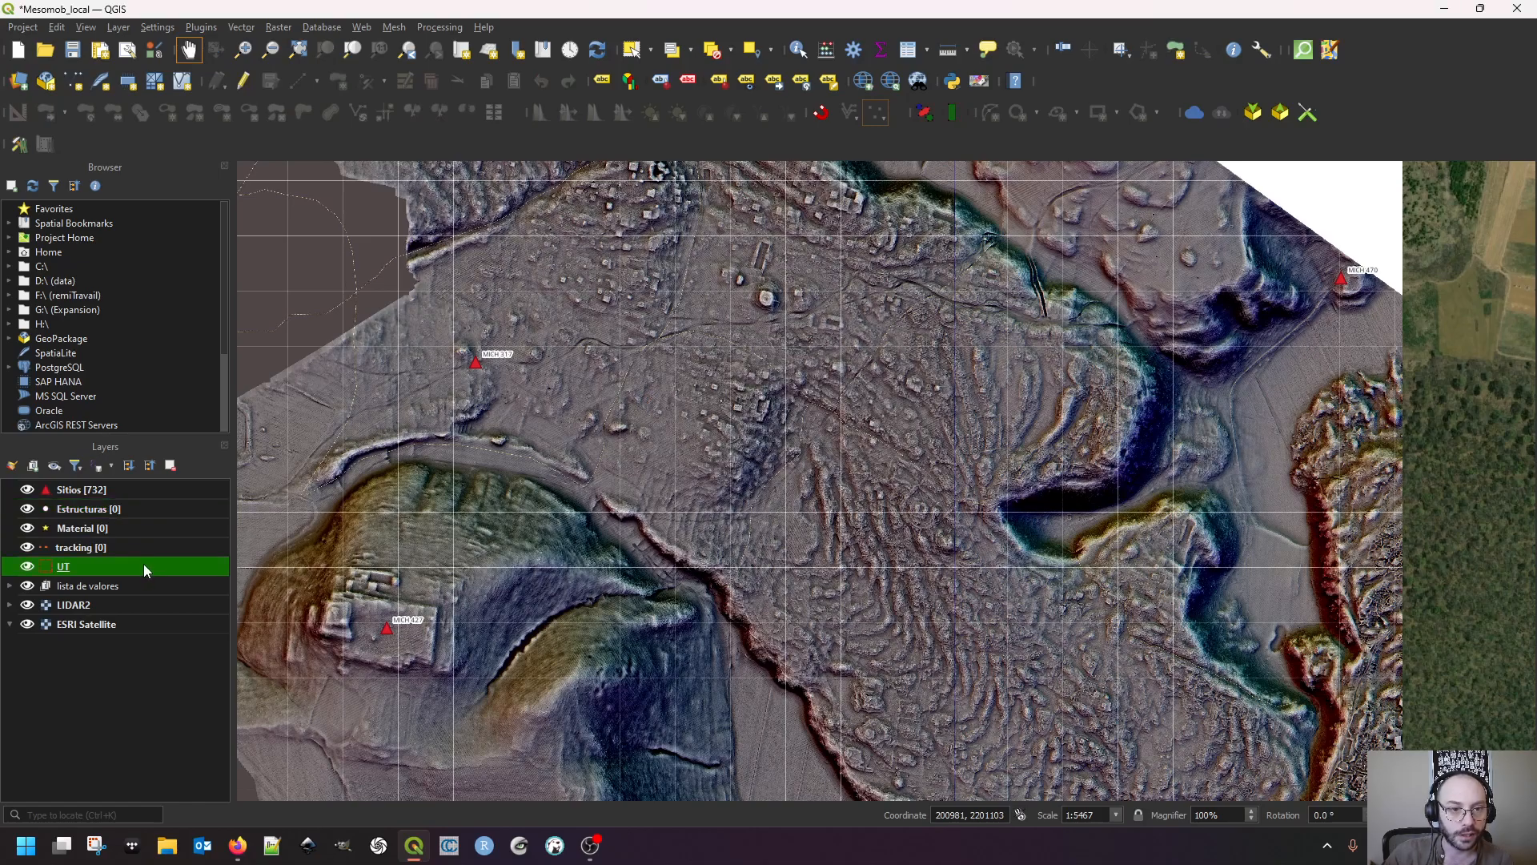
double_click(144, 565)
click(437, 257)
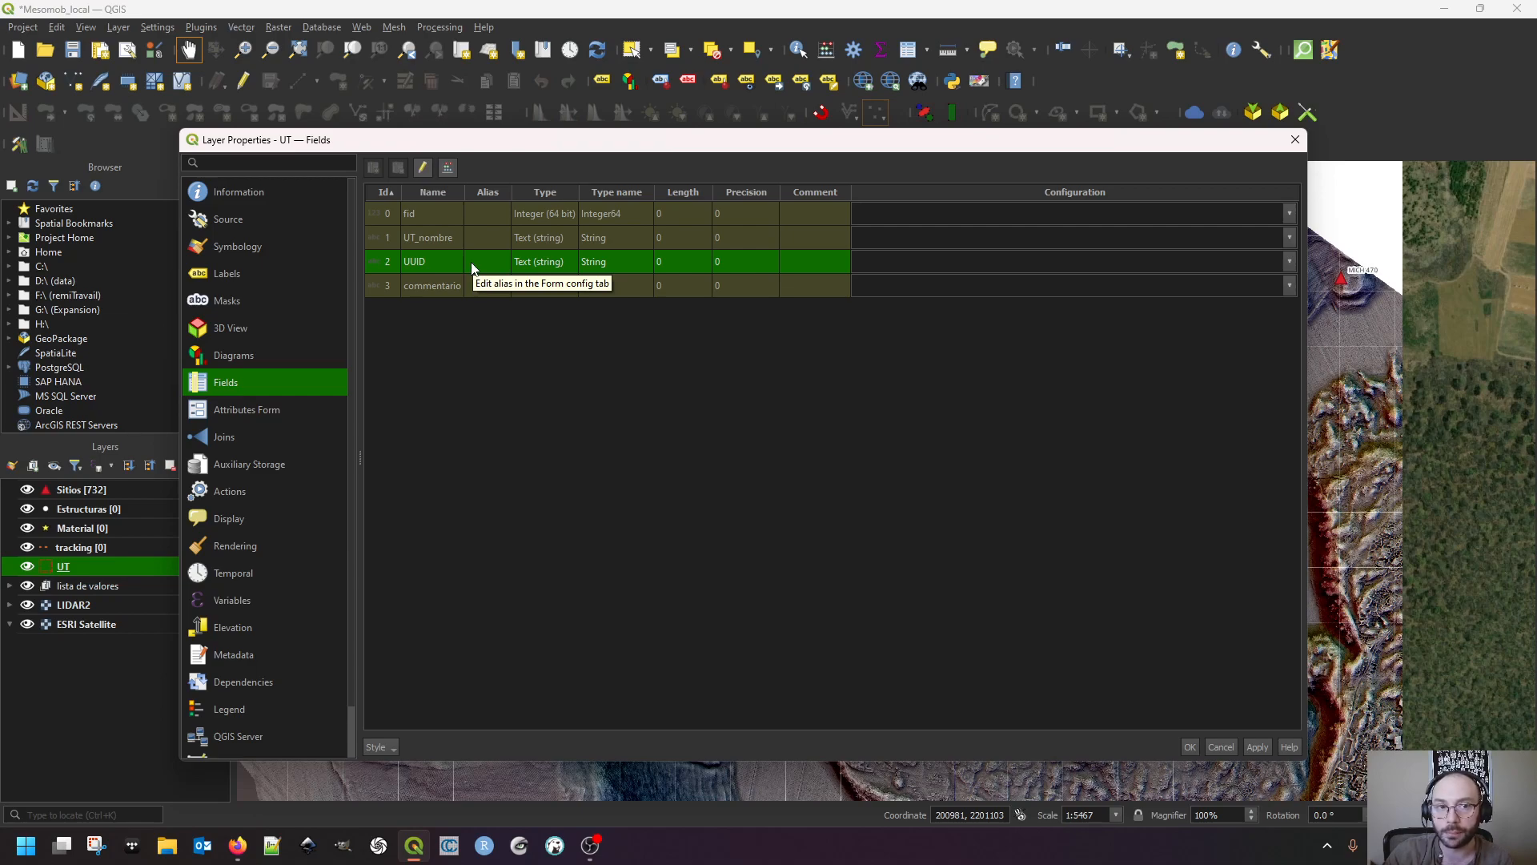
click(422, 222)
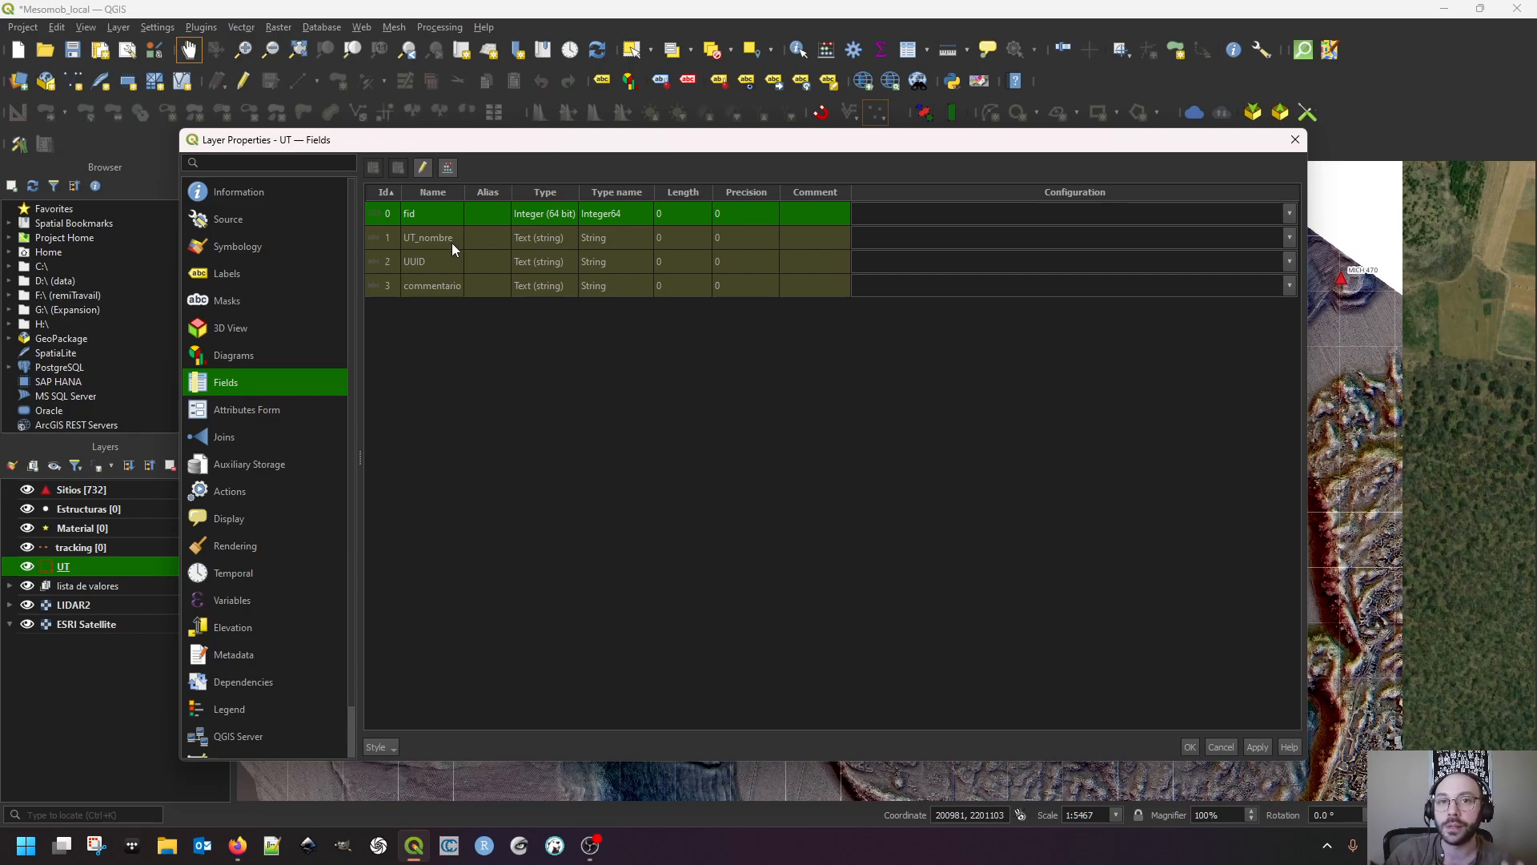
click(441, 264)
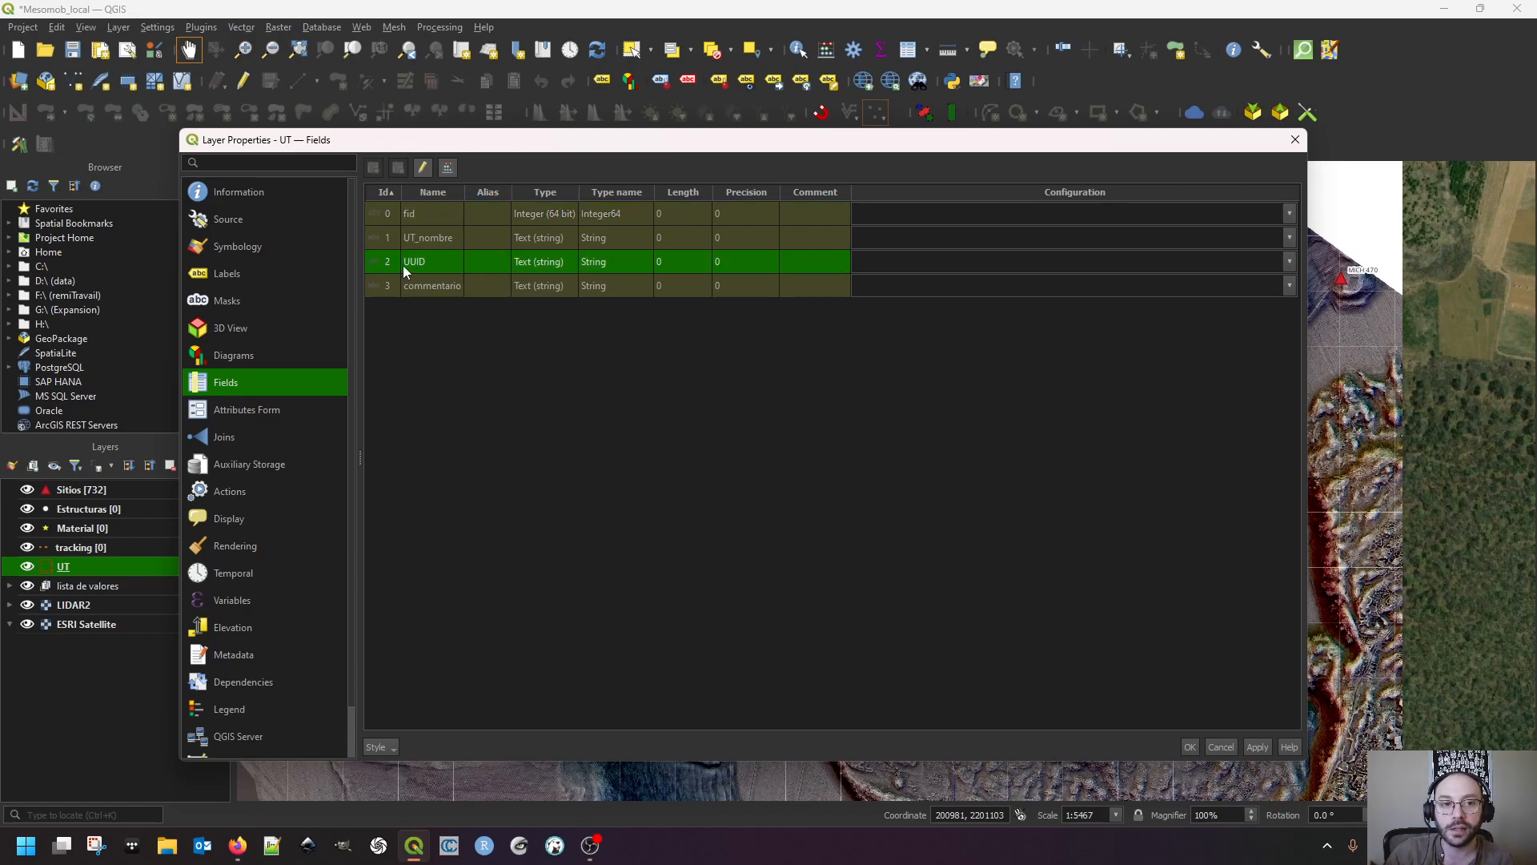
click(423, 218)
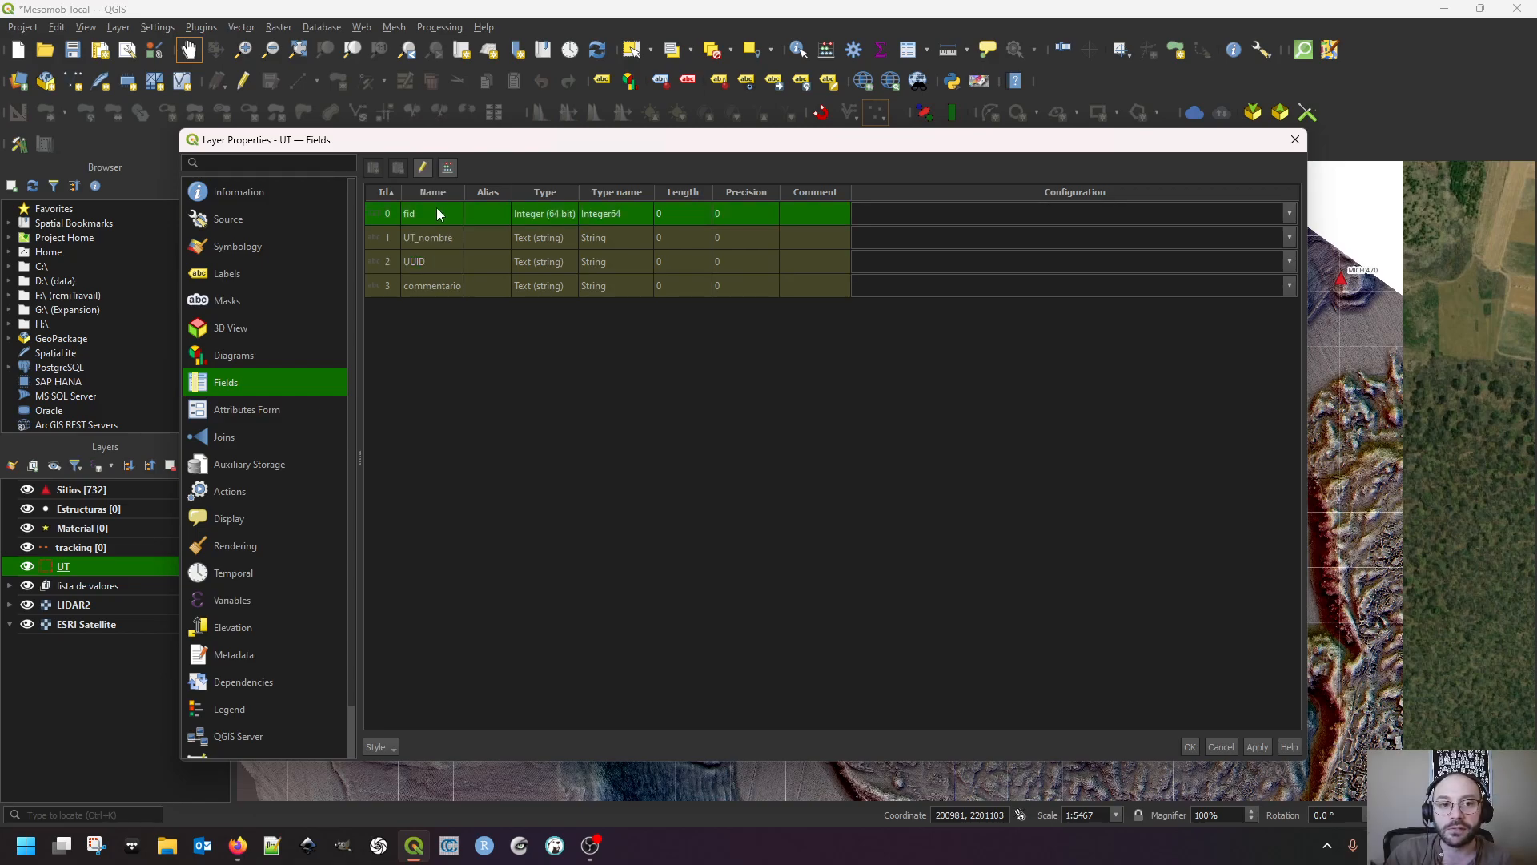
click(1295, 139)
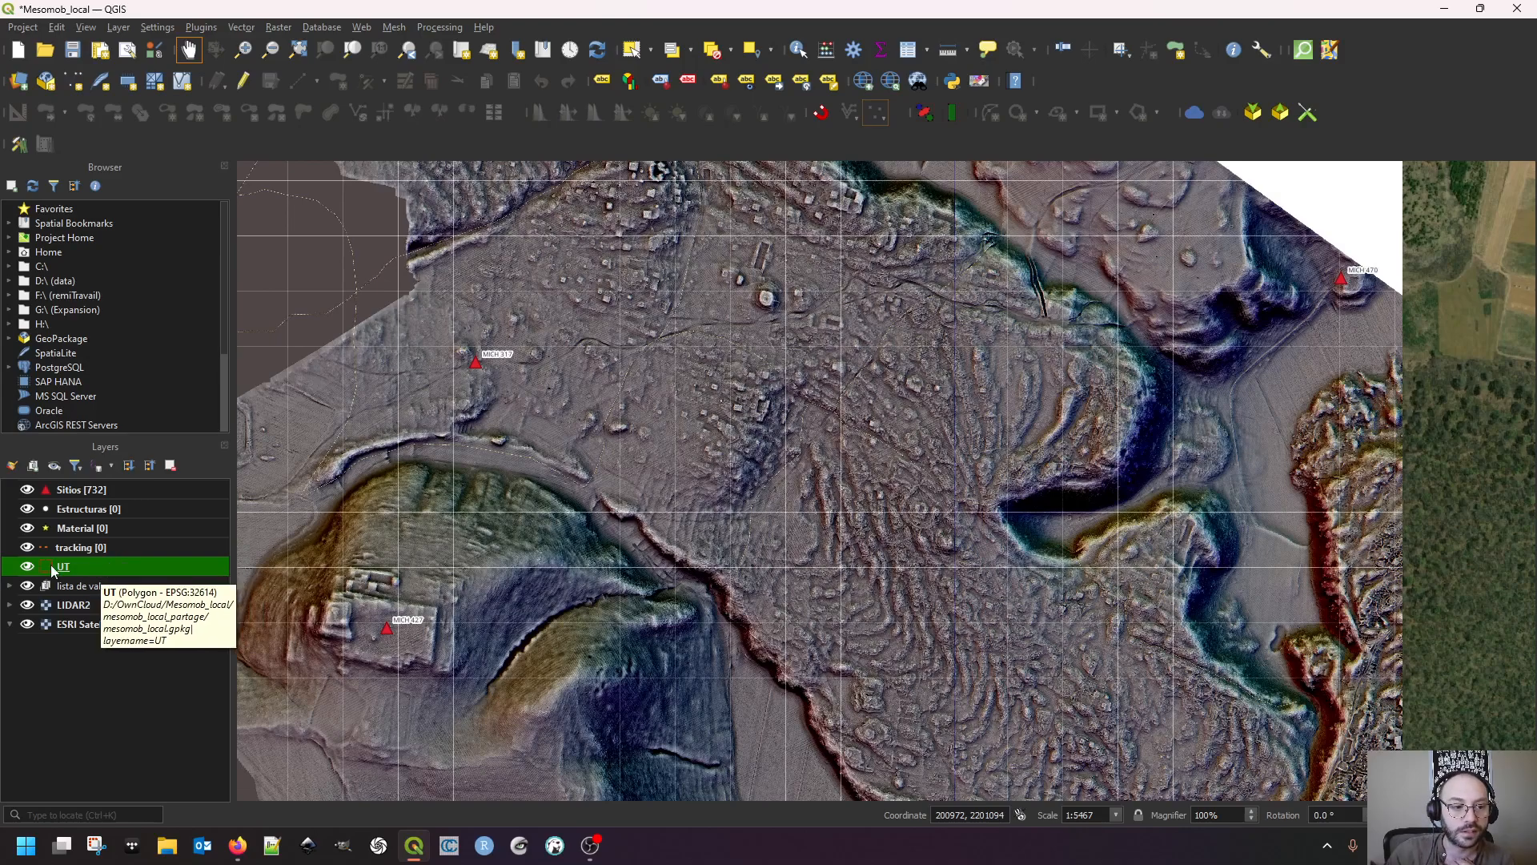
Check the end of the Estructuras layer's field list in its properties, then close them
click(141, 513)
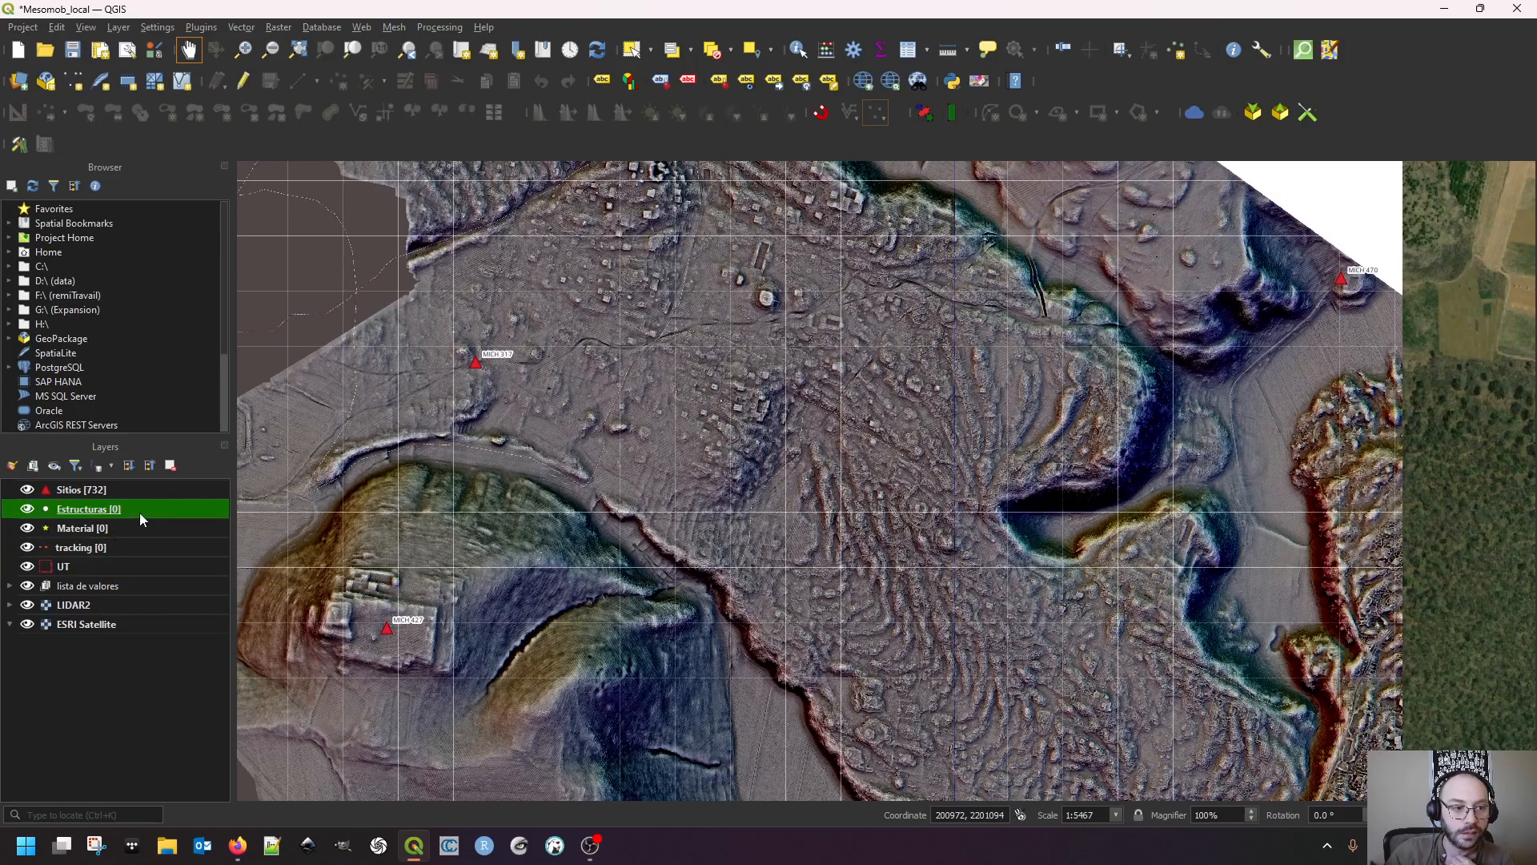
double_click(139, 512)
scroll(506, 581, down, 2)
click(1295, 139)
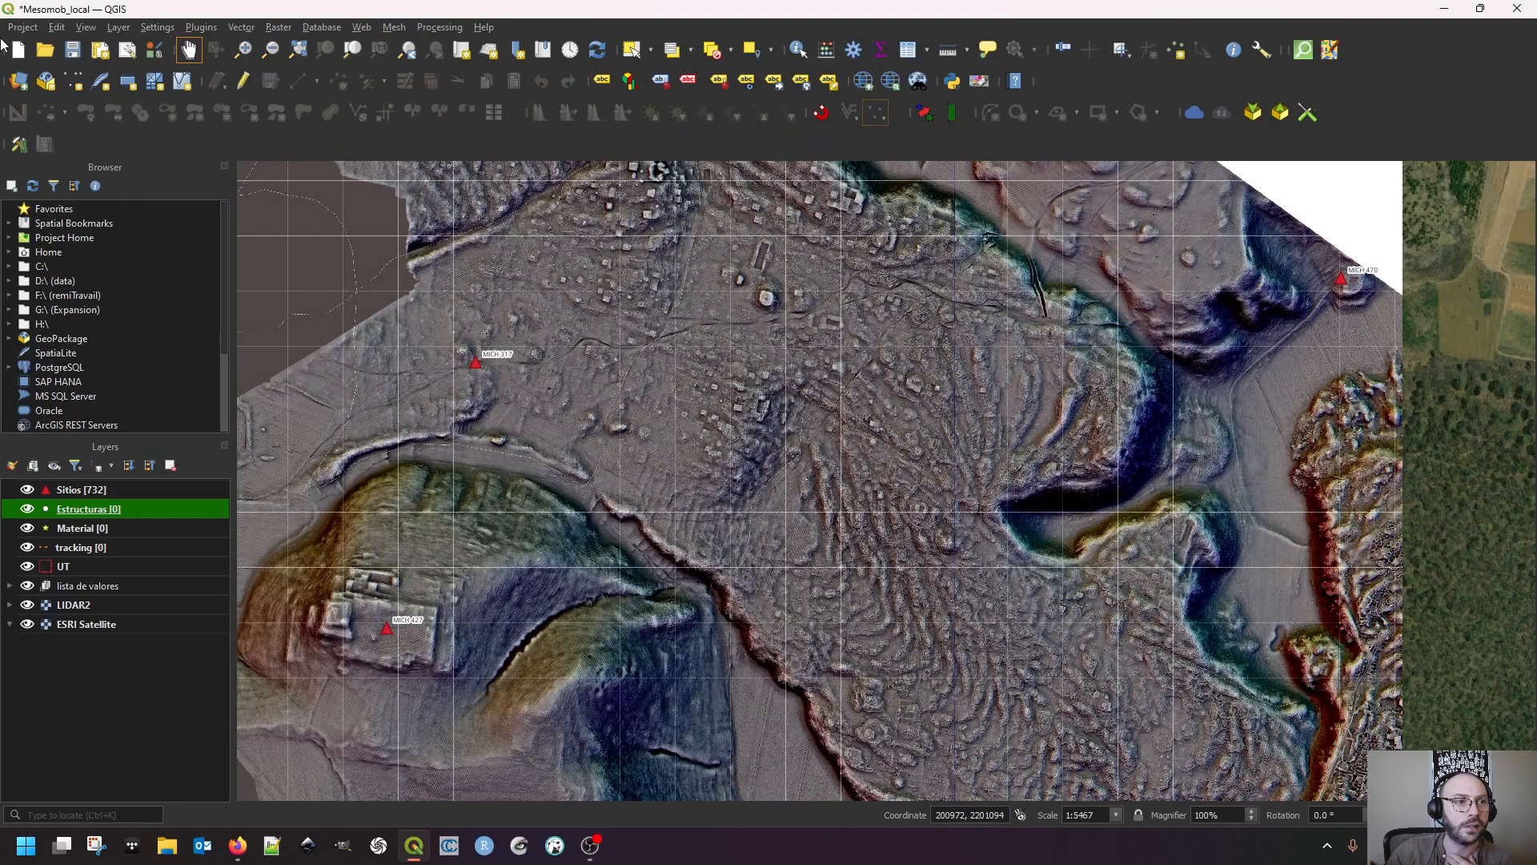
Add a project relation with the UT layer's UUID field as parent and the Estructuras layer's UT field as child
click(23, 26)
click(80, 238)
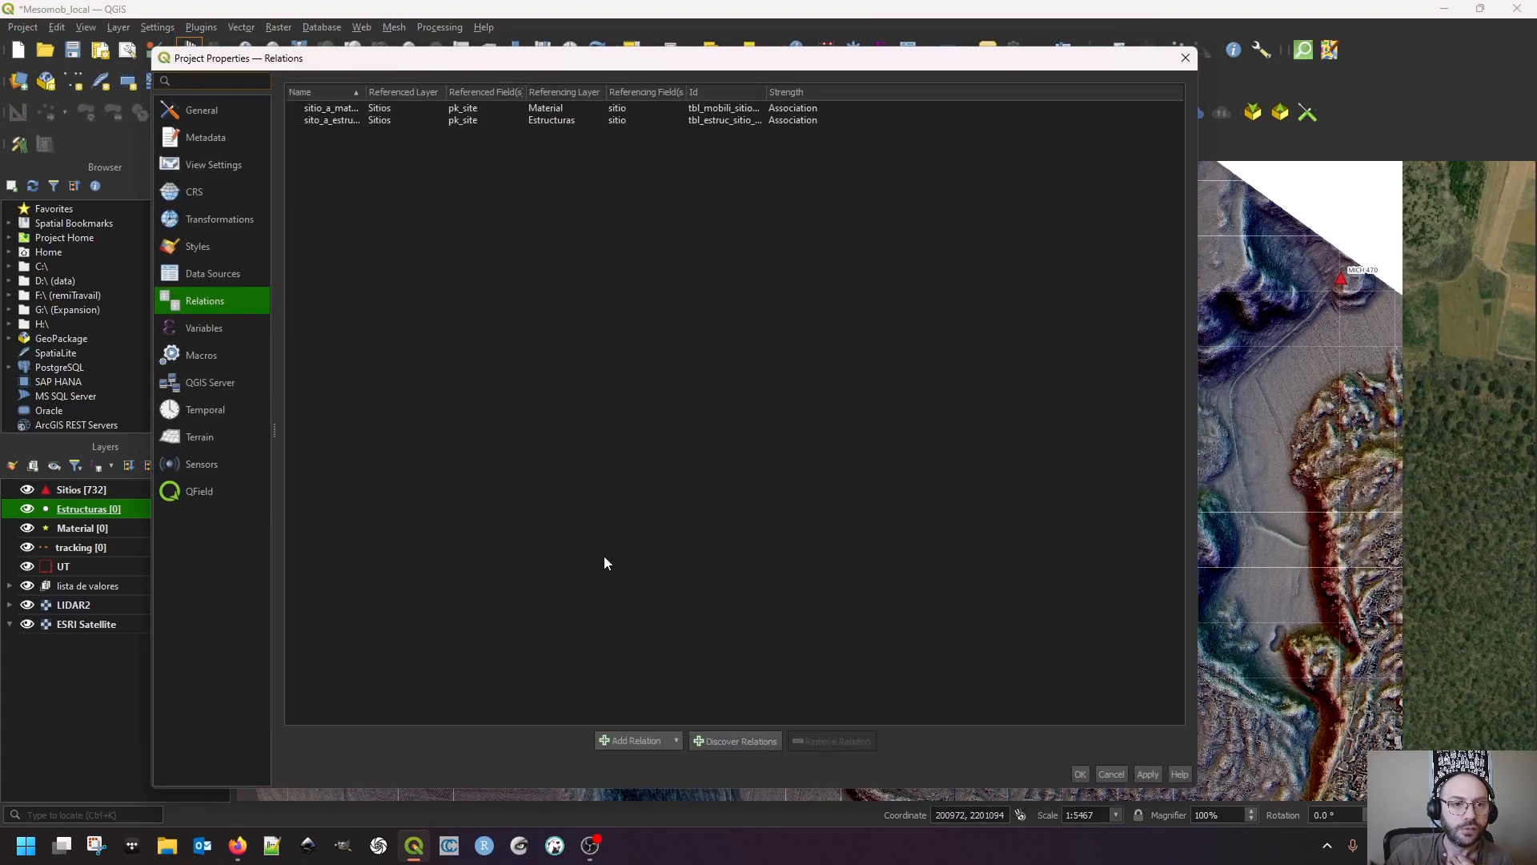
click(641, 744)
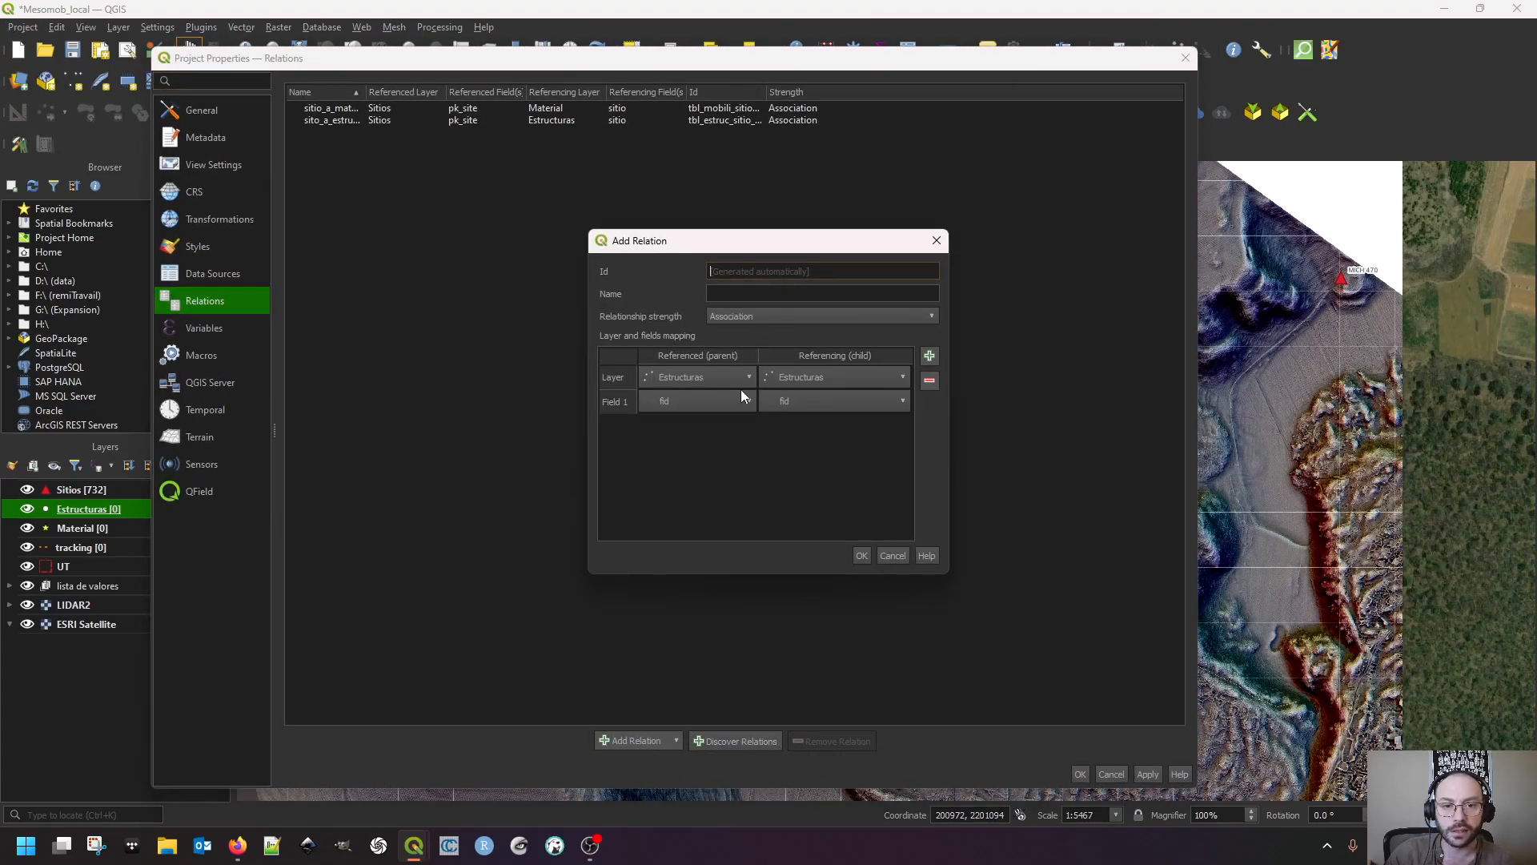
click(786, 401)
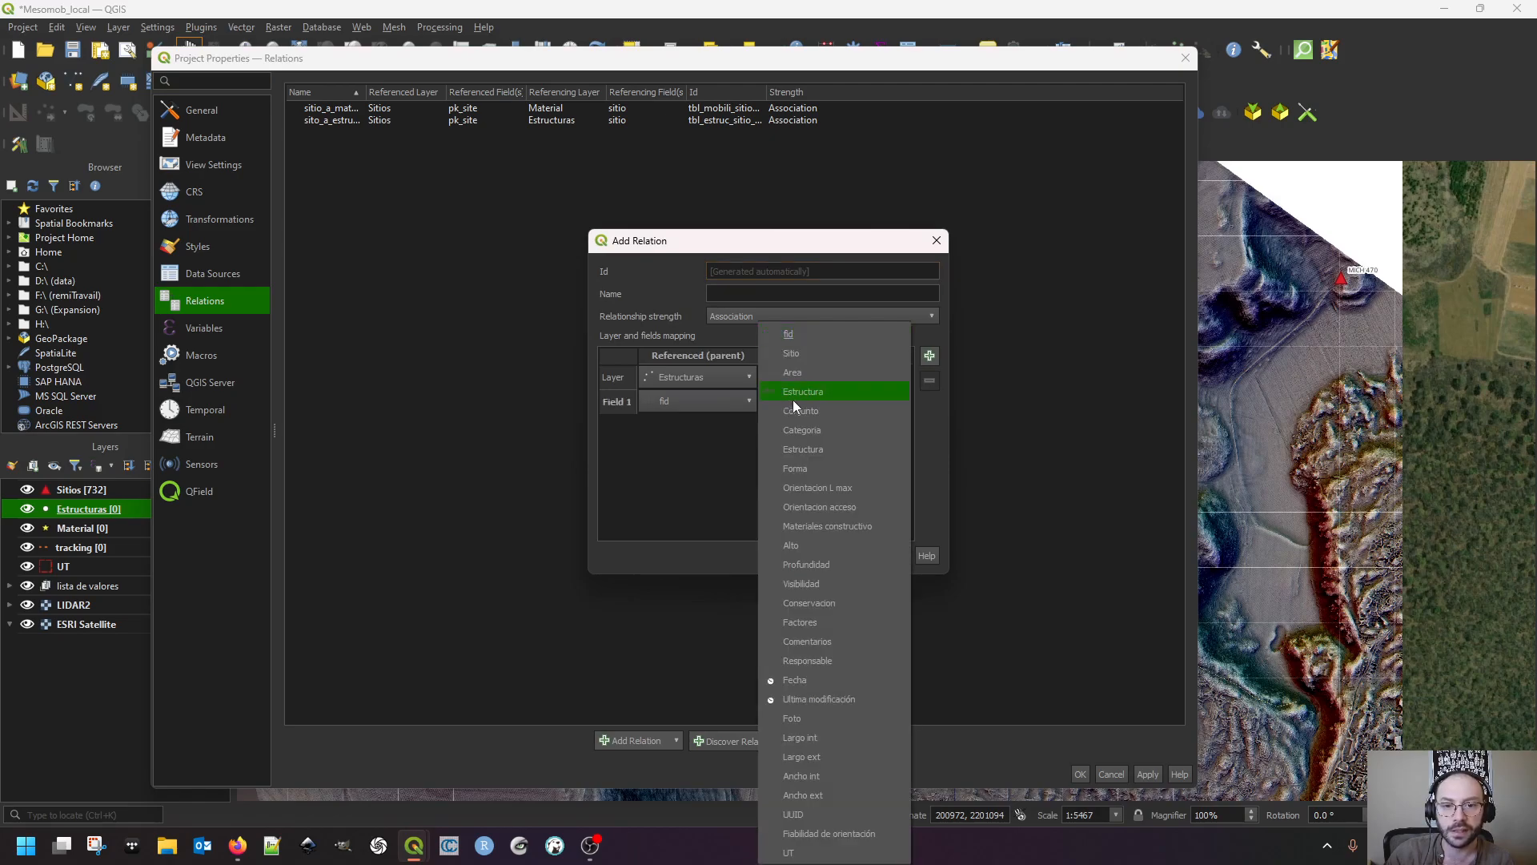
click(823, 833)
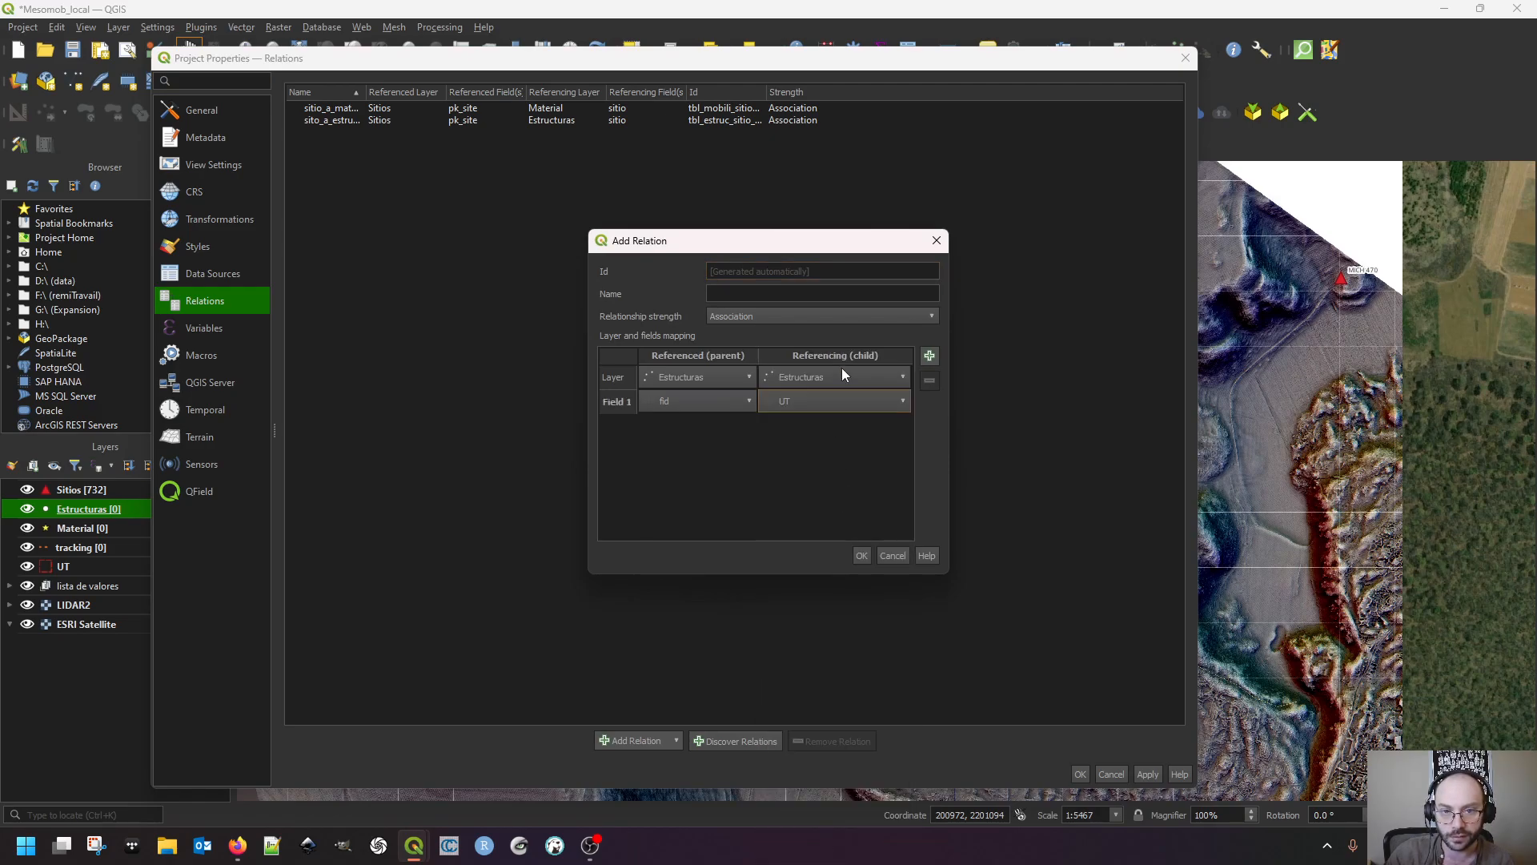
click(730, 378)
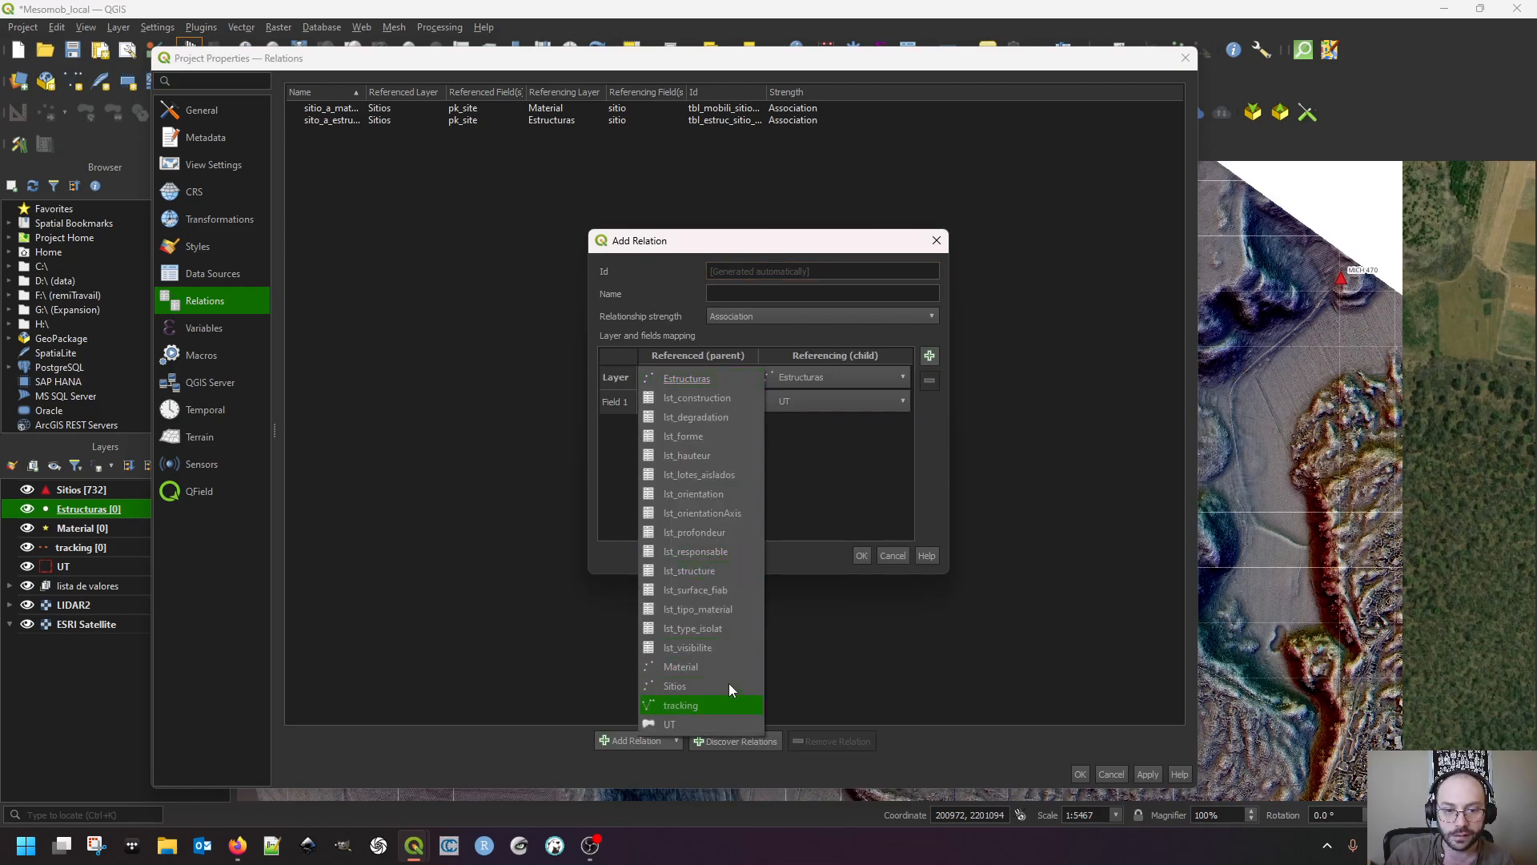
click(685, 724)
click(695, 402)
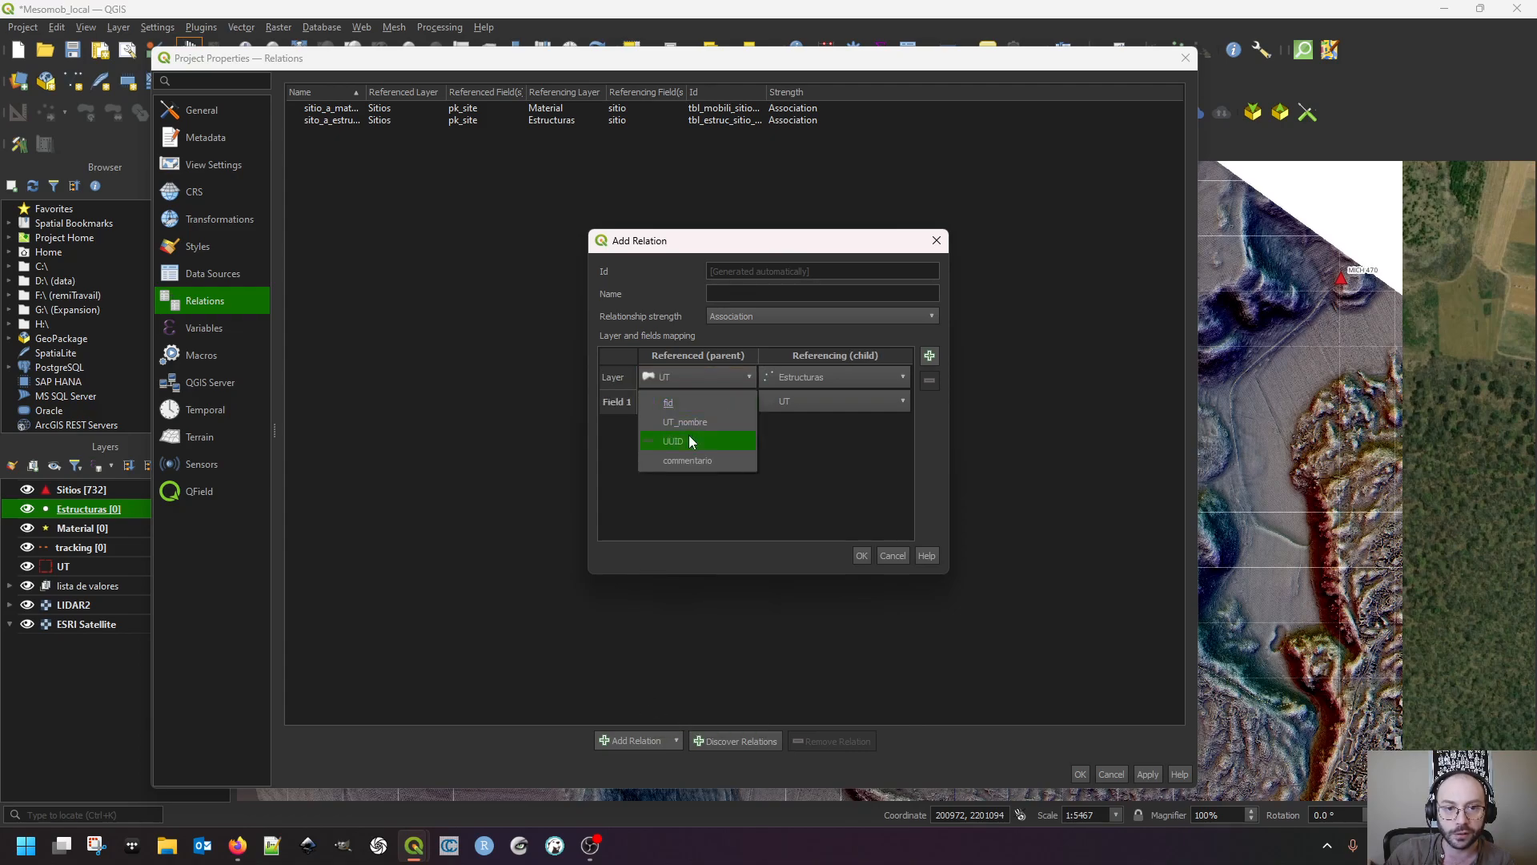
click(689, 441)
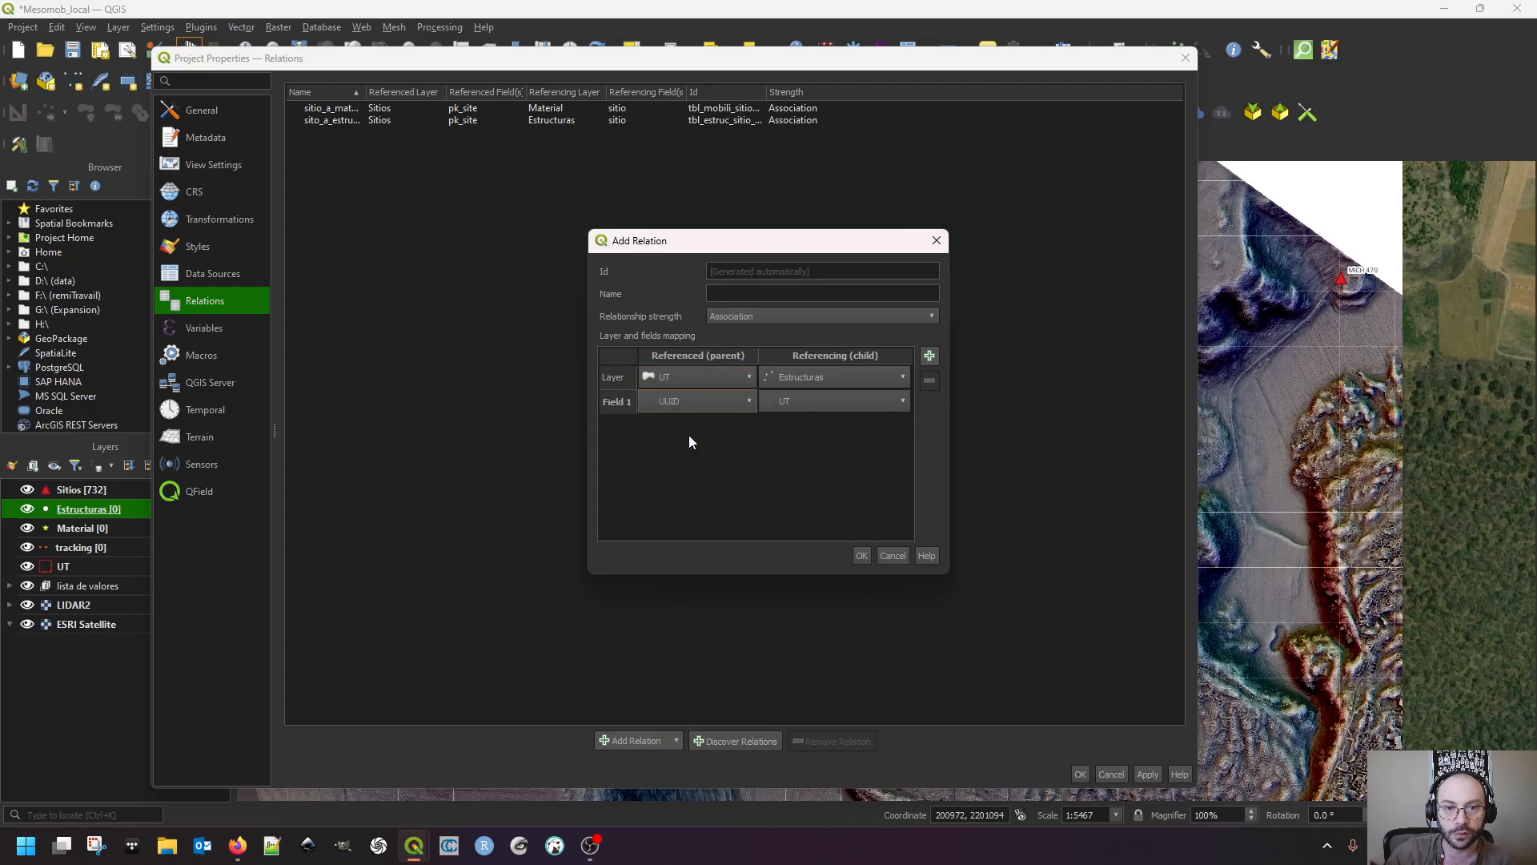
Name the new relation UT_a_estructuras, then accept it and the project properties
click(764, 292)
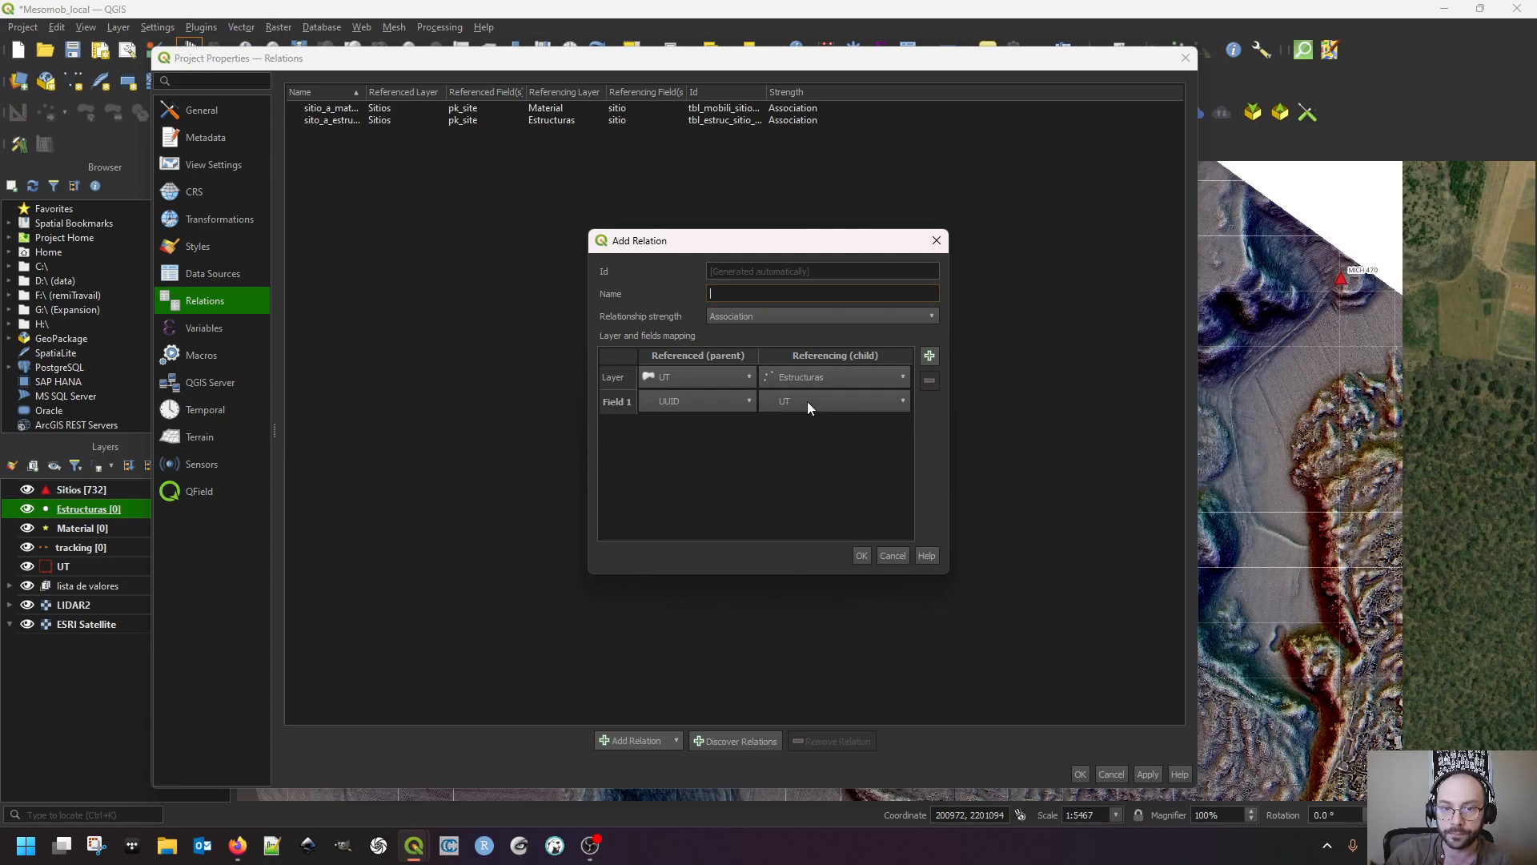
text(UT_a_estructuras)
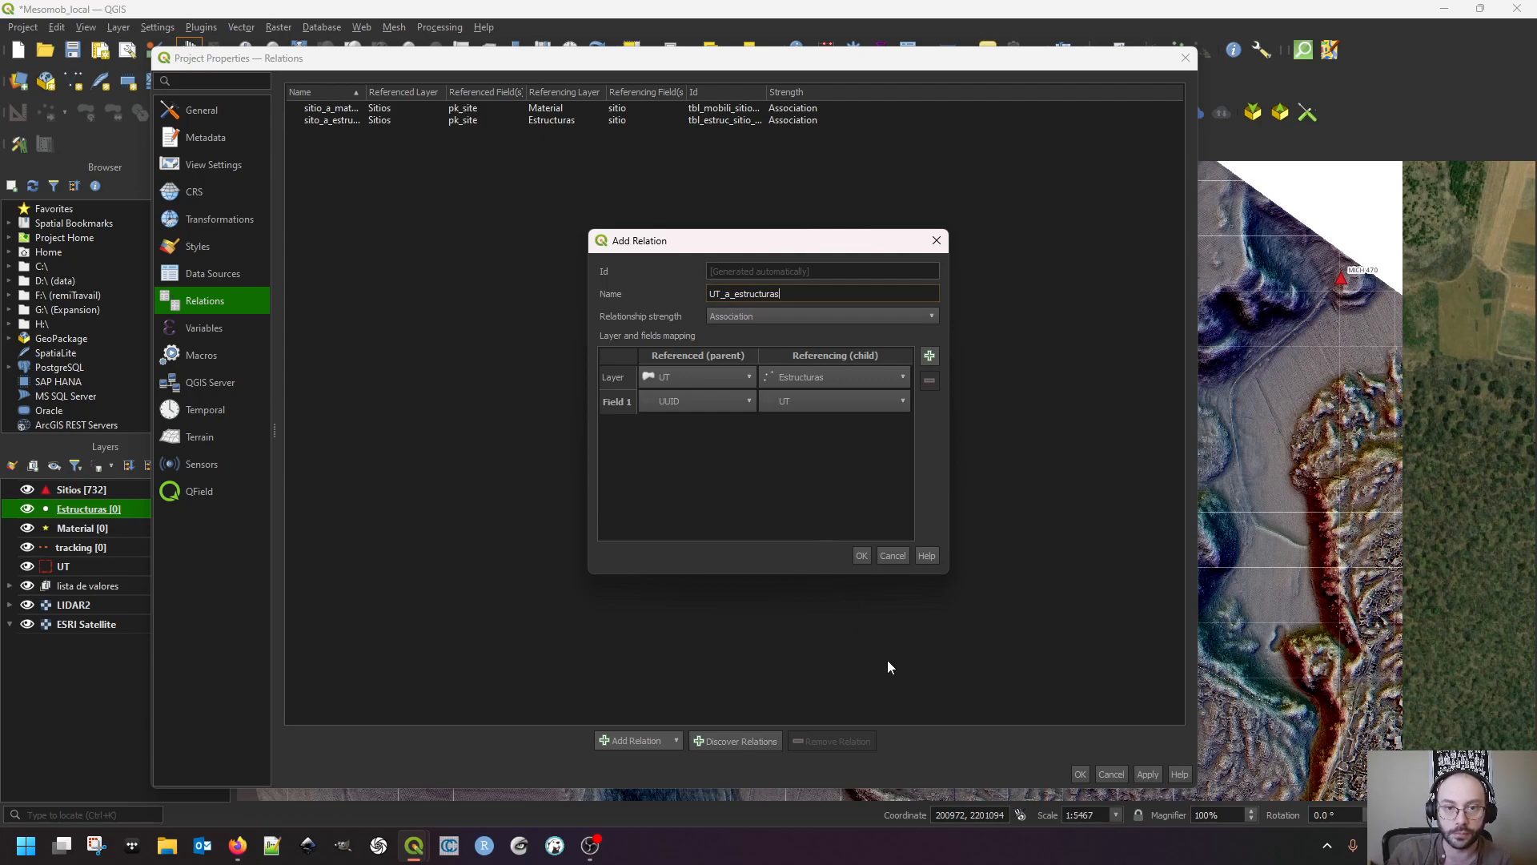
click(863, 556)
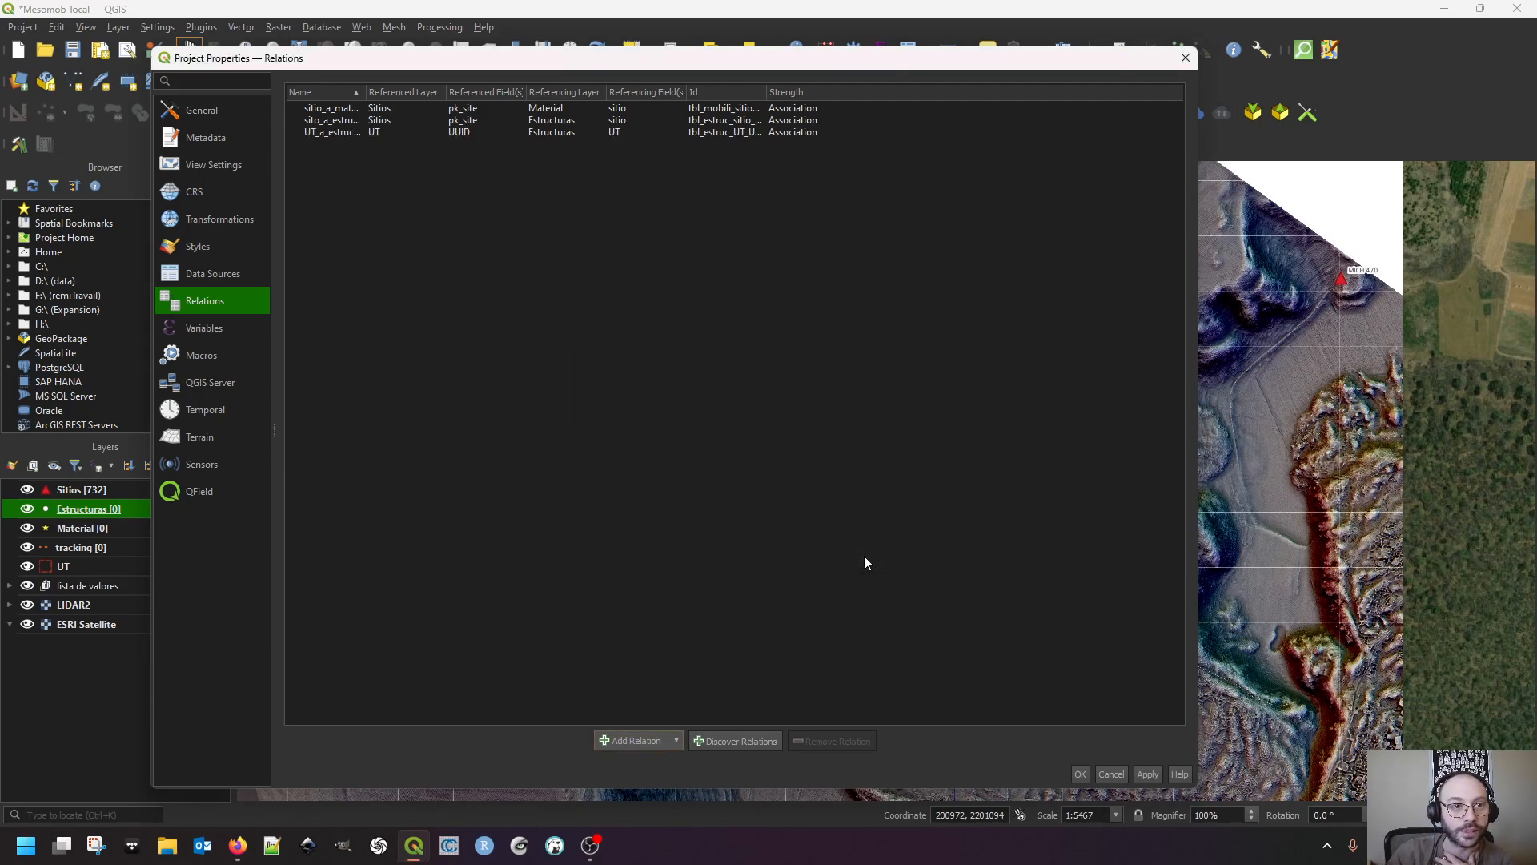
click(1074, 779)
Examine the sitio field's relation reference widget settings in the Estructuras attribute form
drag(789, 422, 979, 664)
drag(692, 481, 674, 531)
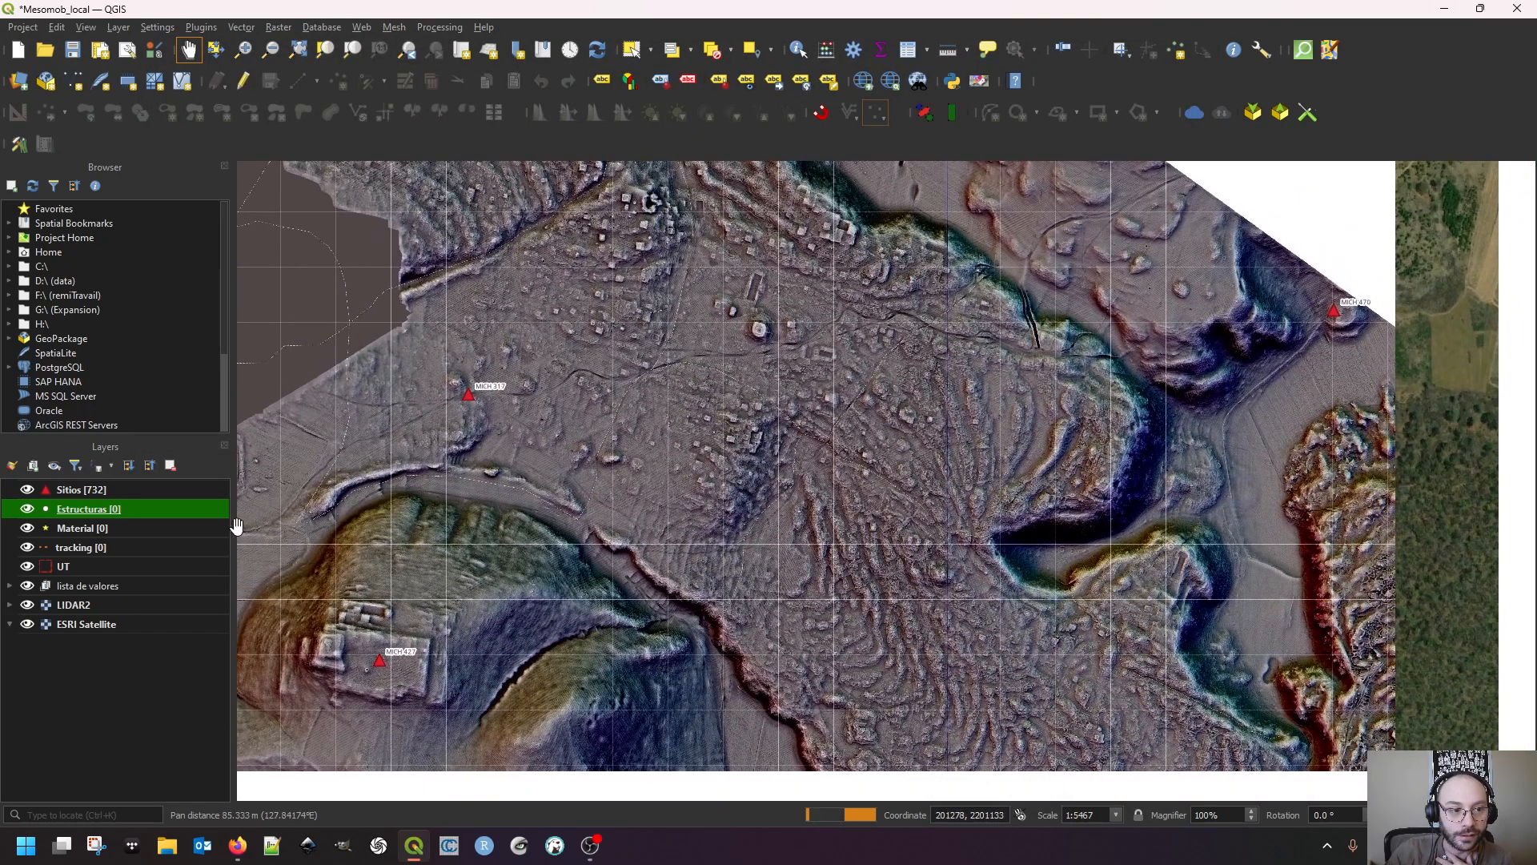
double_click(166, 511)
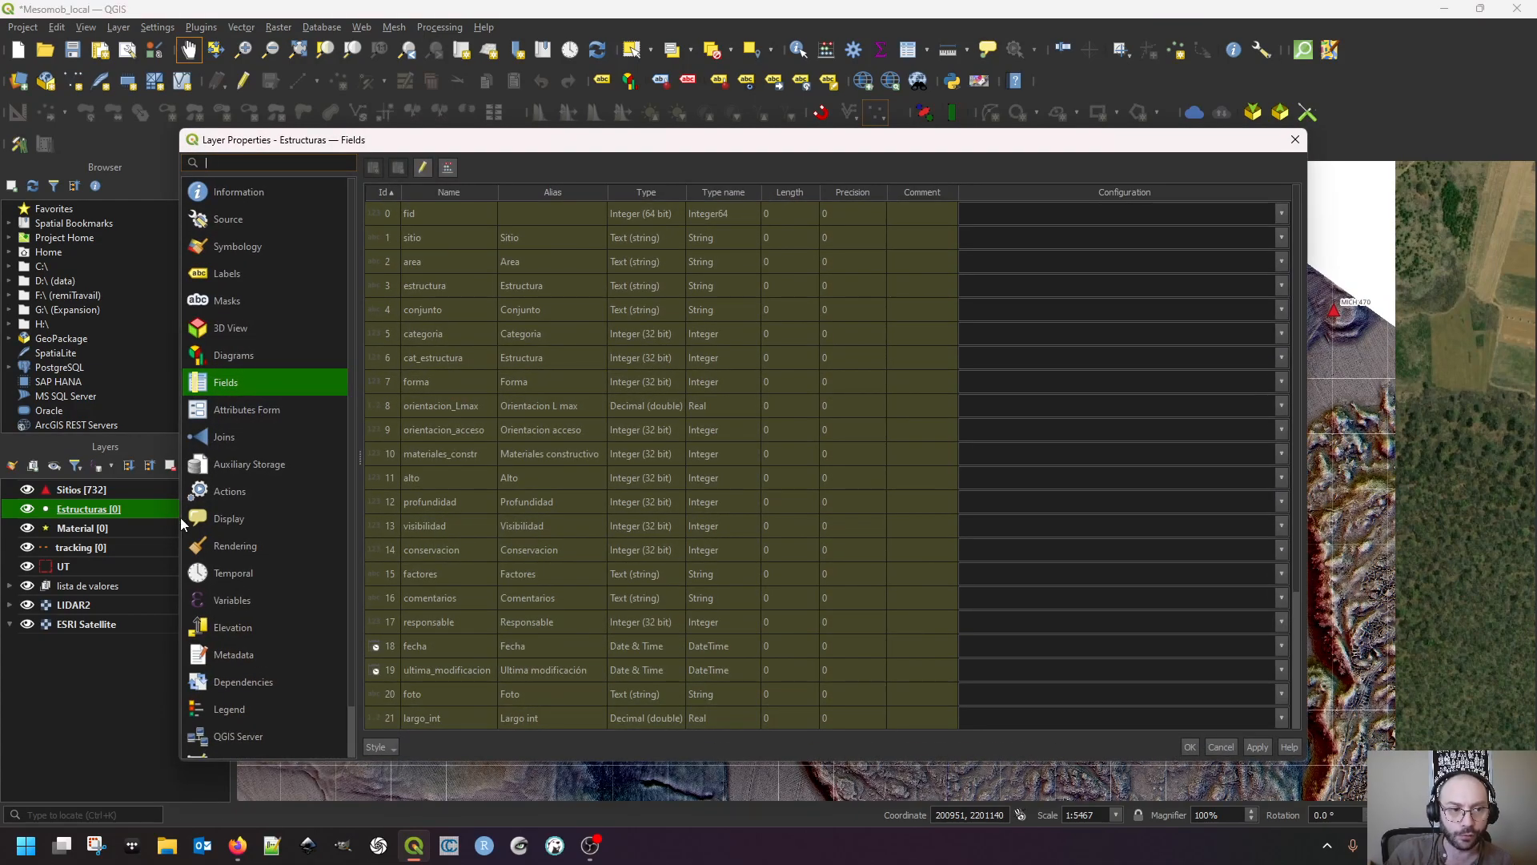
click(284, 420)
click(646, 212)
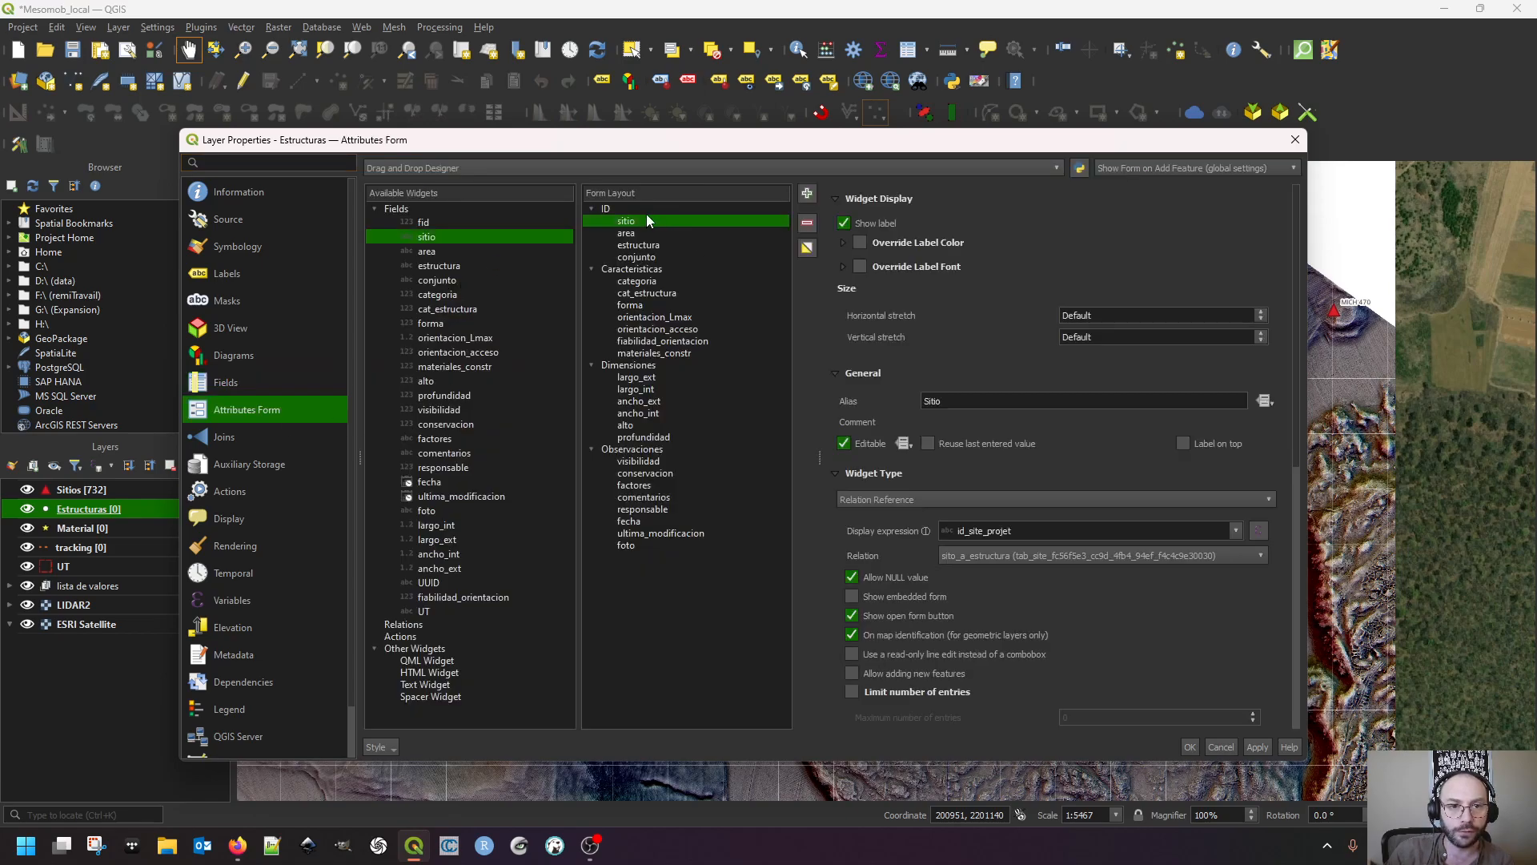
Examine the ID, Caracteristicas, Dimensiones and Observaciones groups of the Estructuras form and the estructura and area fields, then close the properties
click(666, 269)
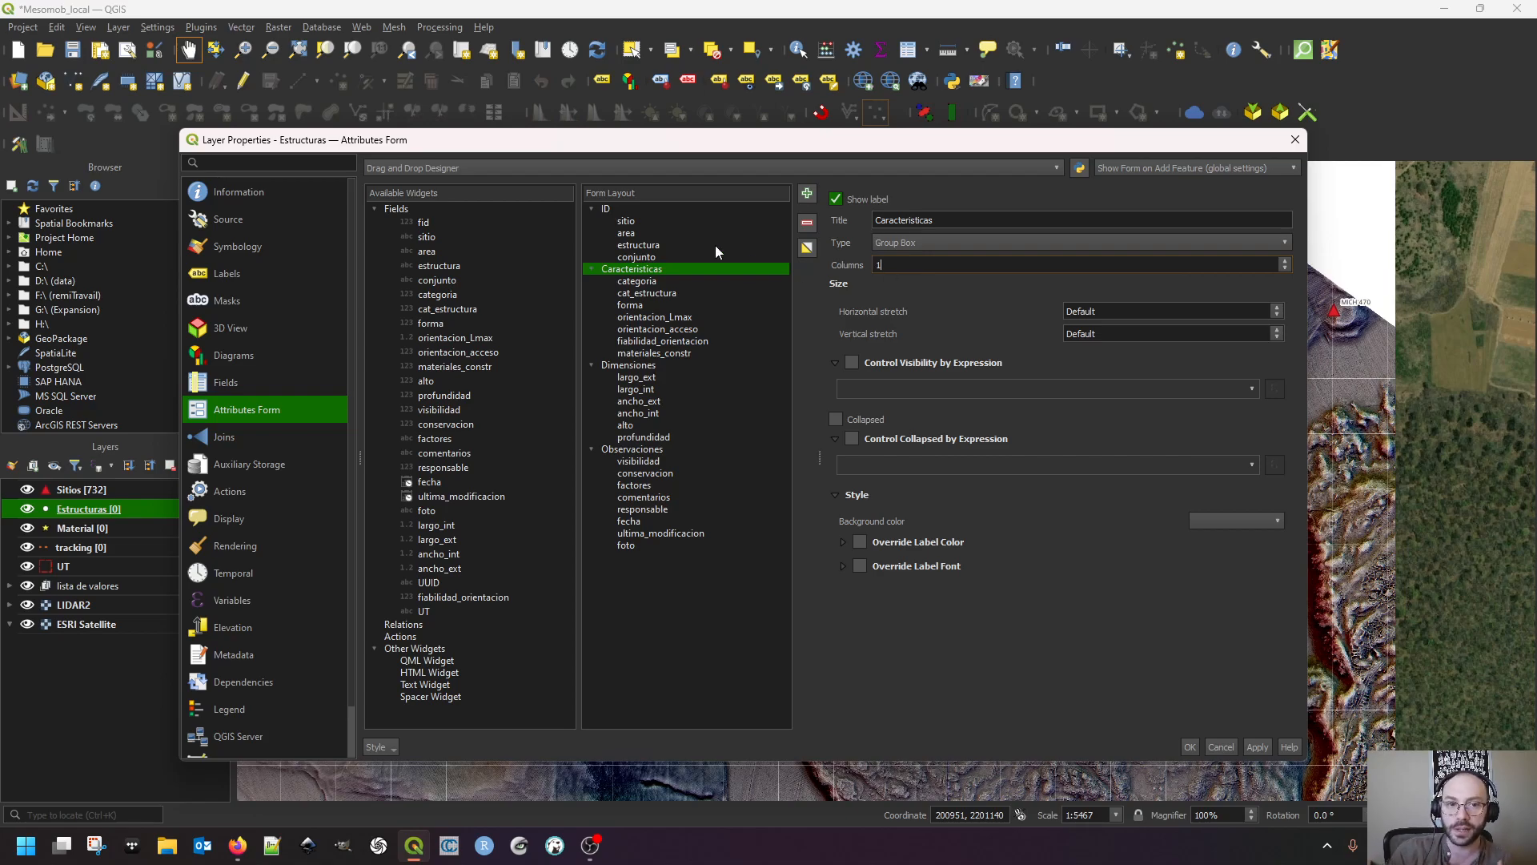
click(661, 209)
click(648, 270)
click(647, 367)
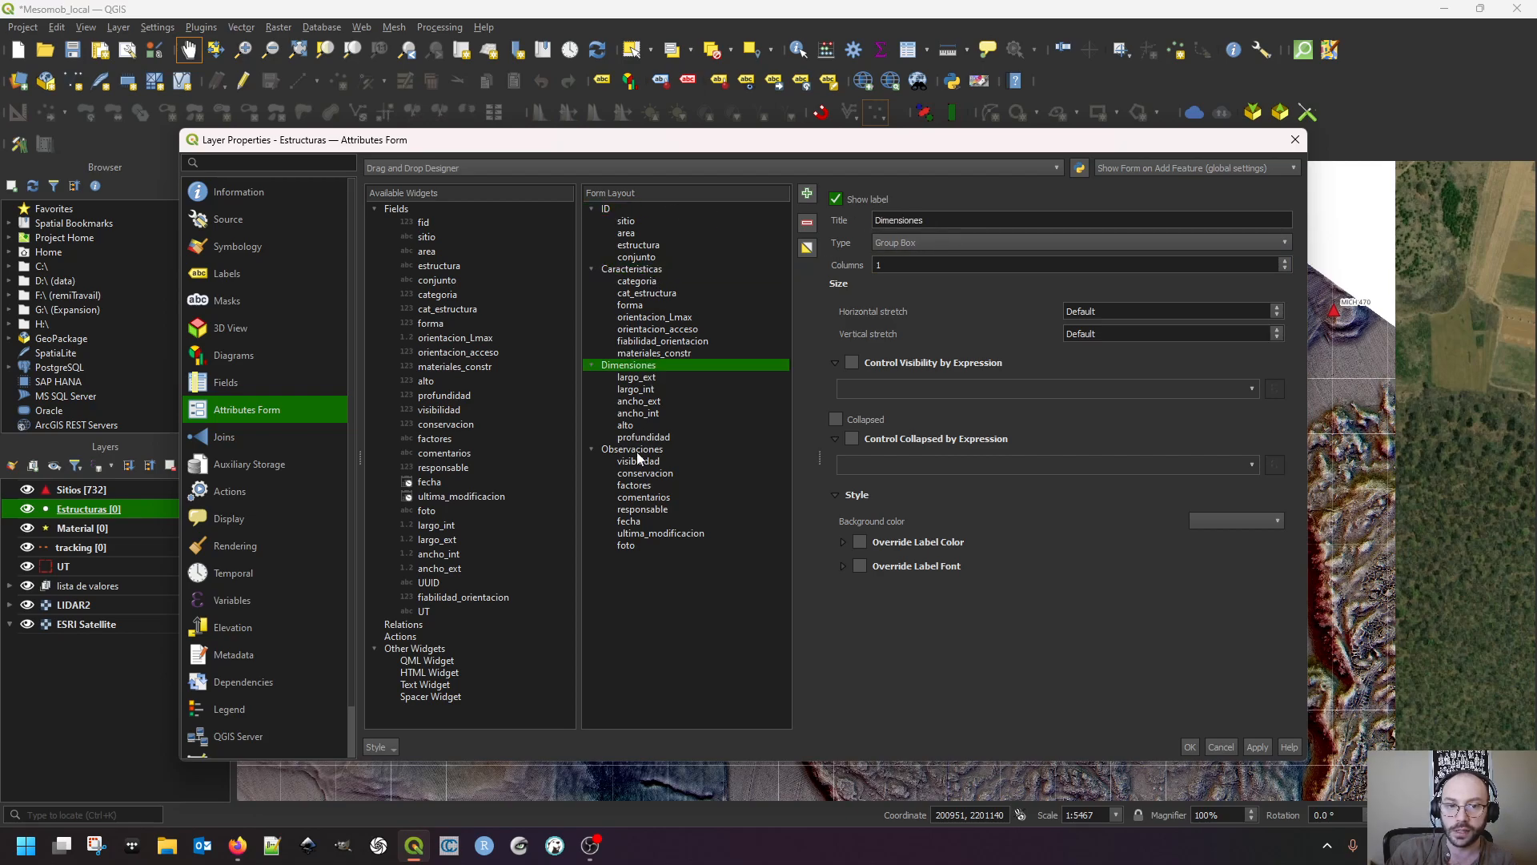
click(641, 455)
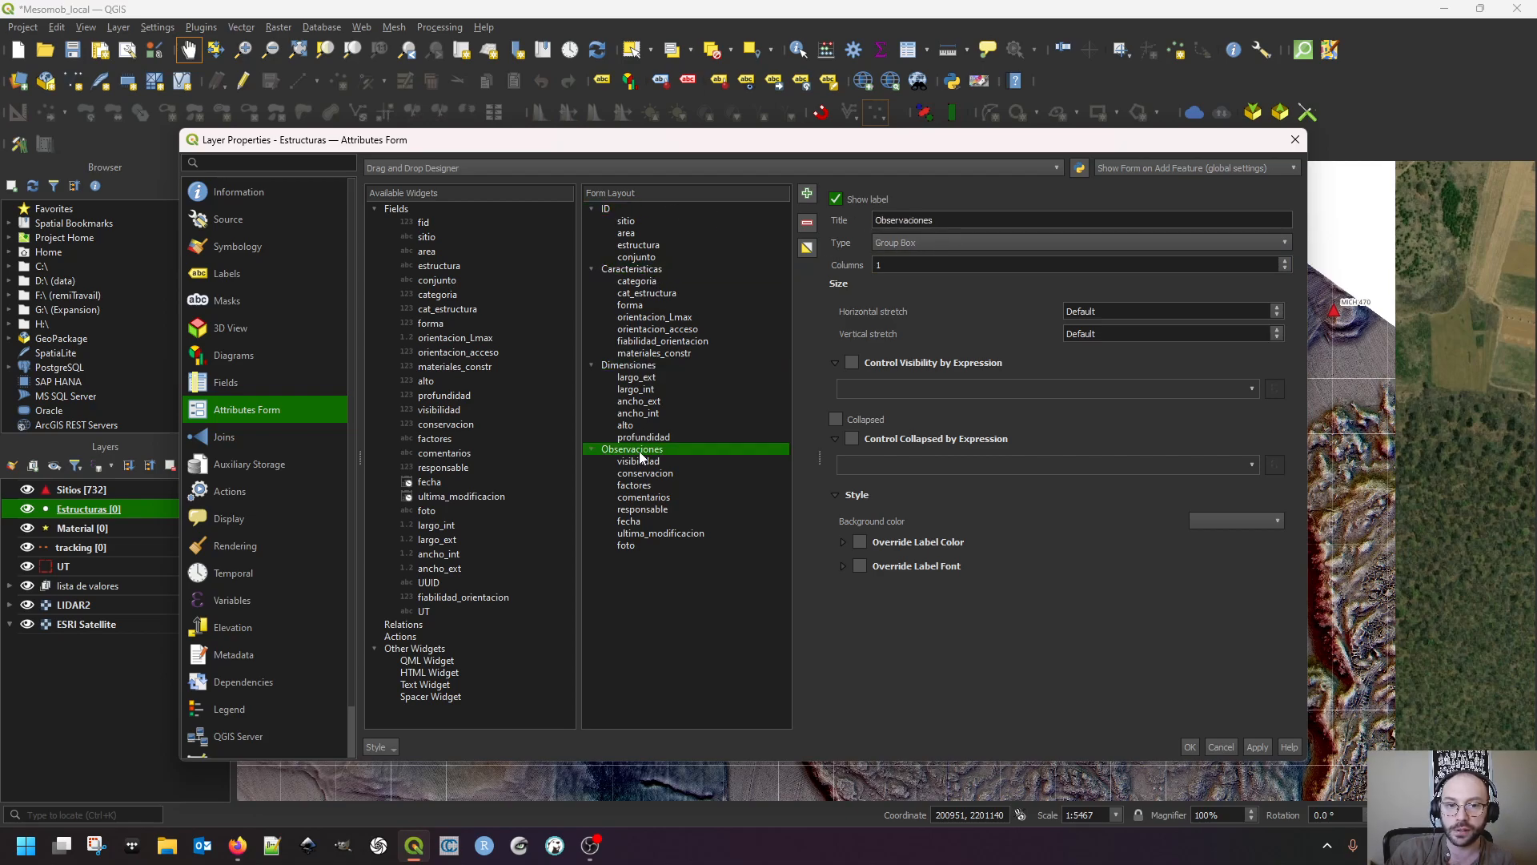
click(652, 368)
click(667, 271)
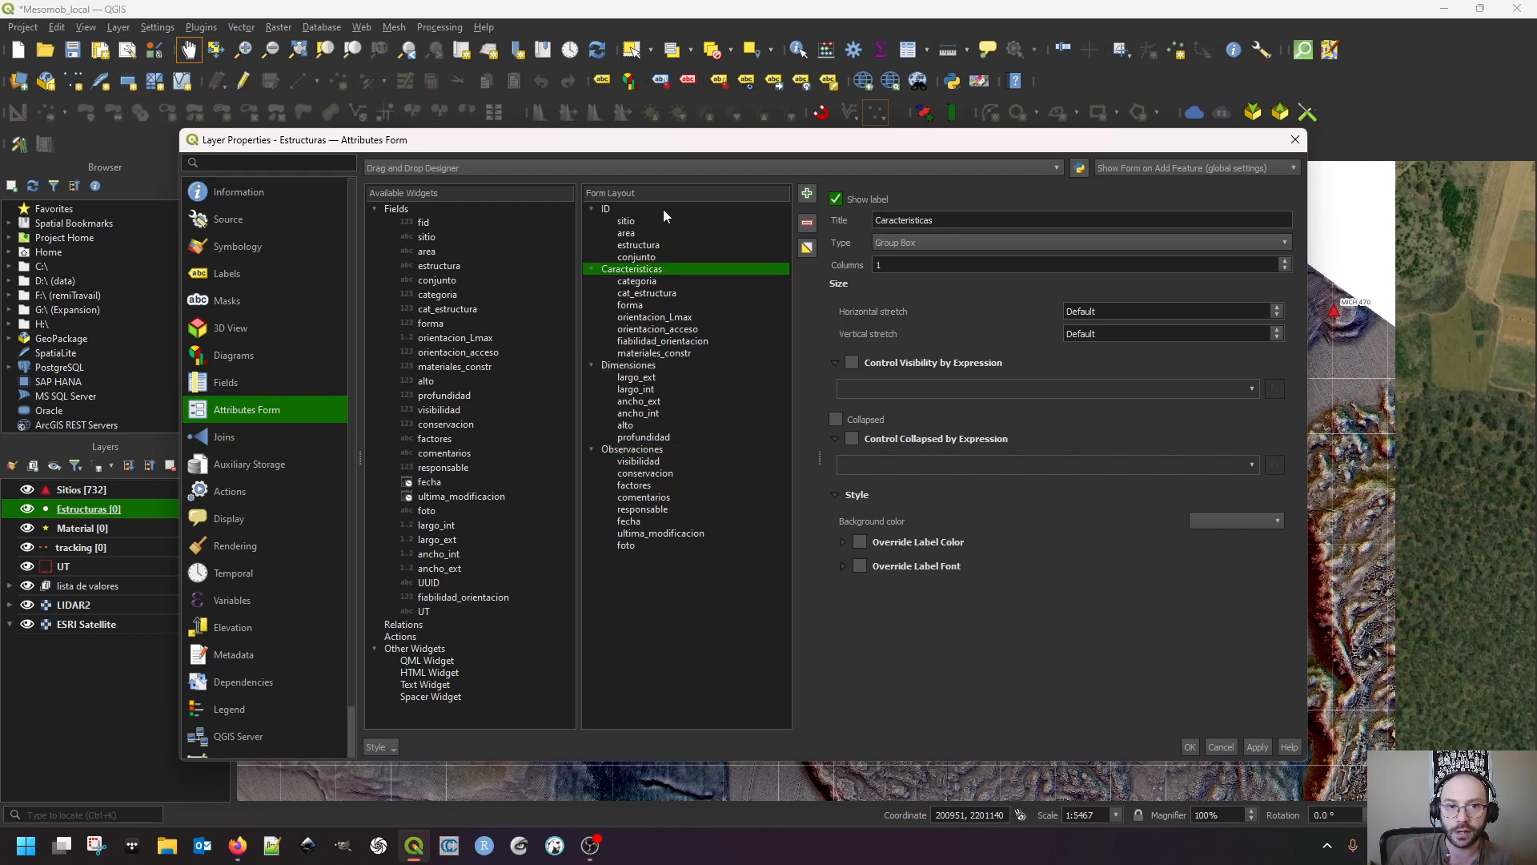
click(662, 209)
click(658, 242)
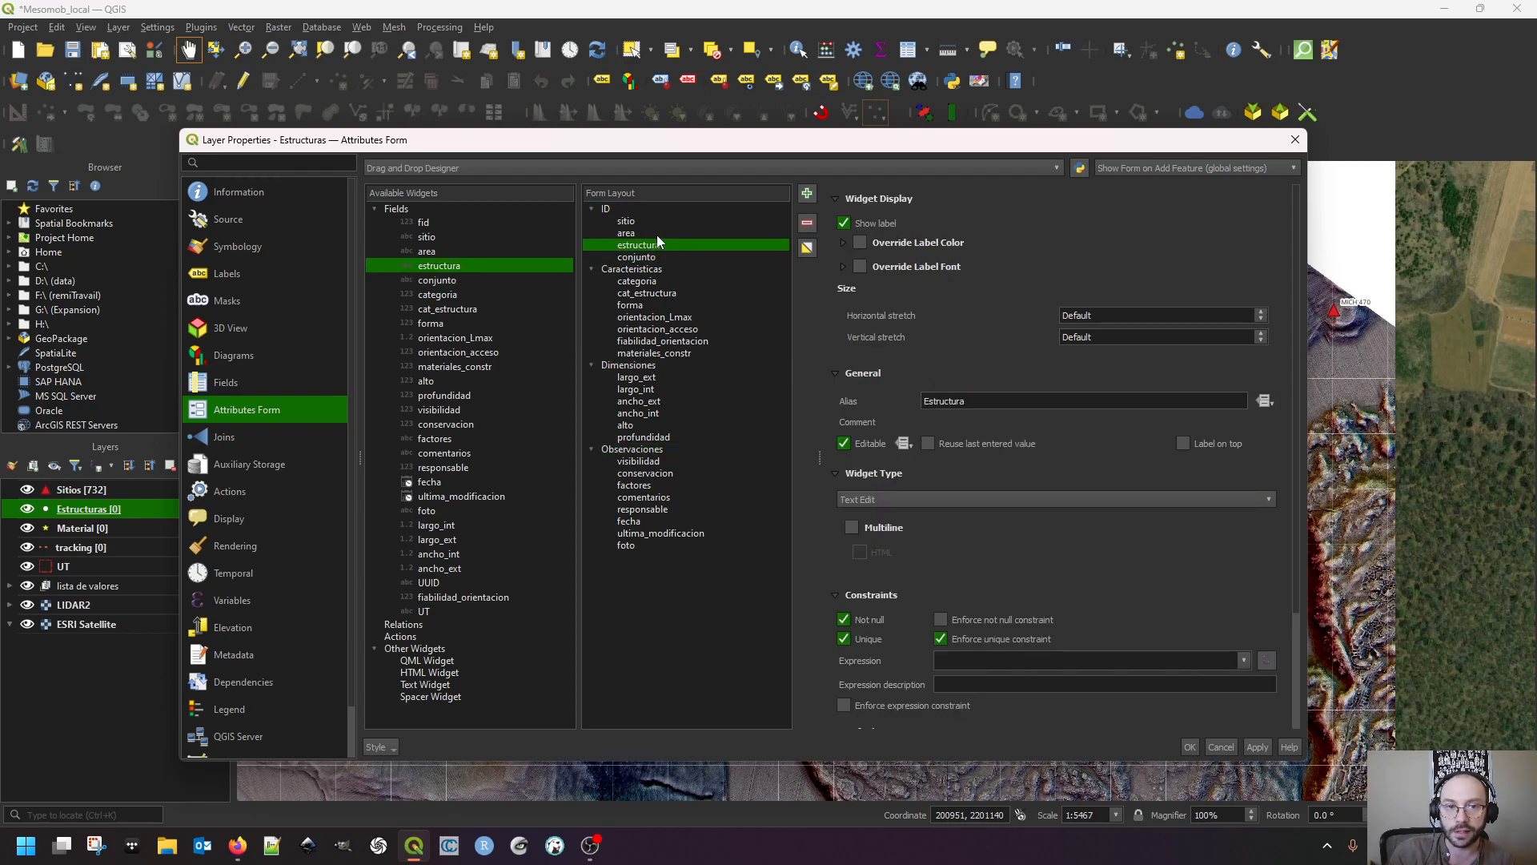
click(650, 221)
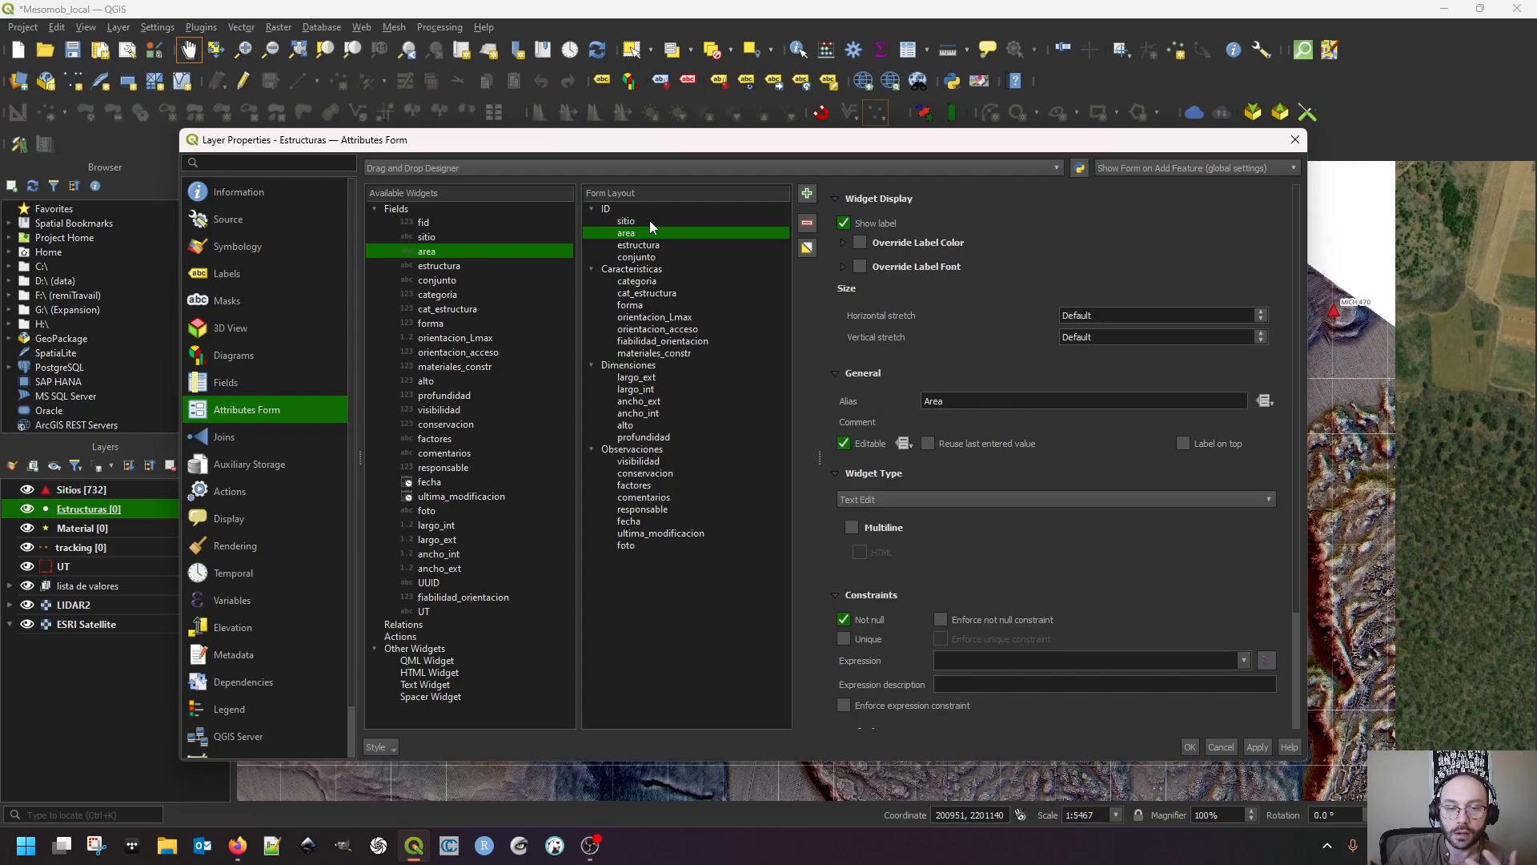
click(684, 279)
click(683, 270)
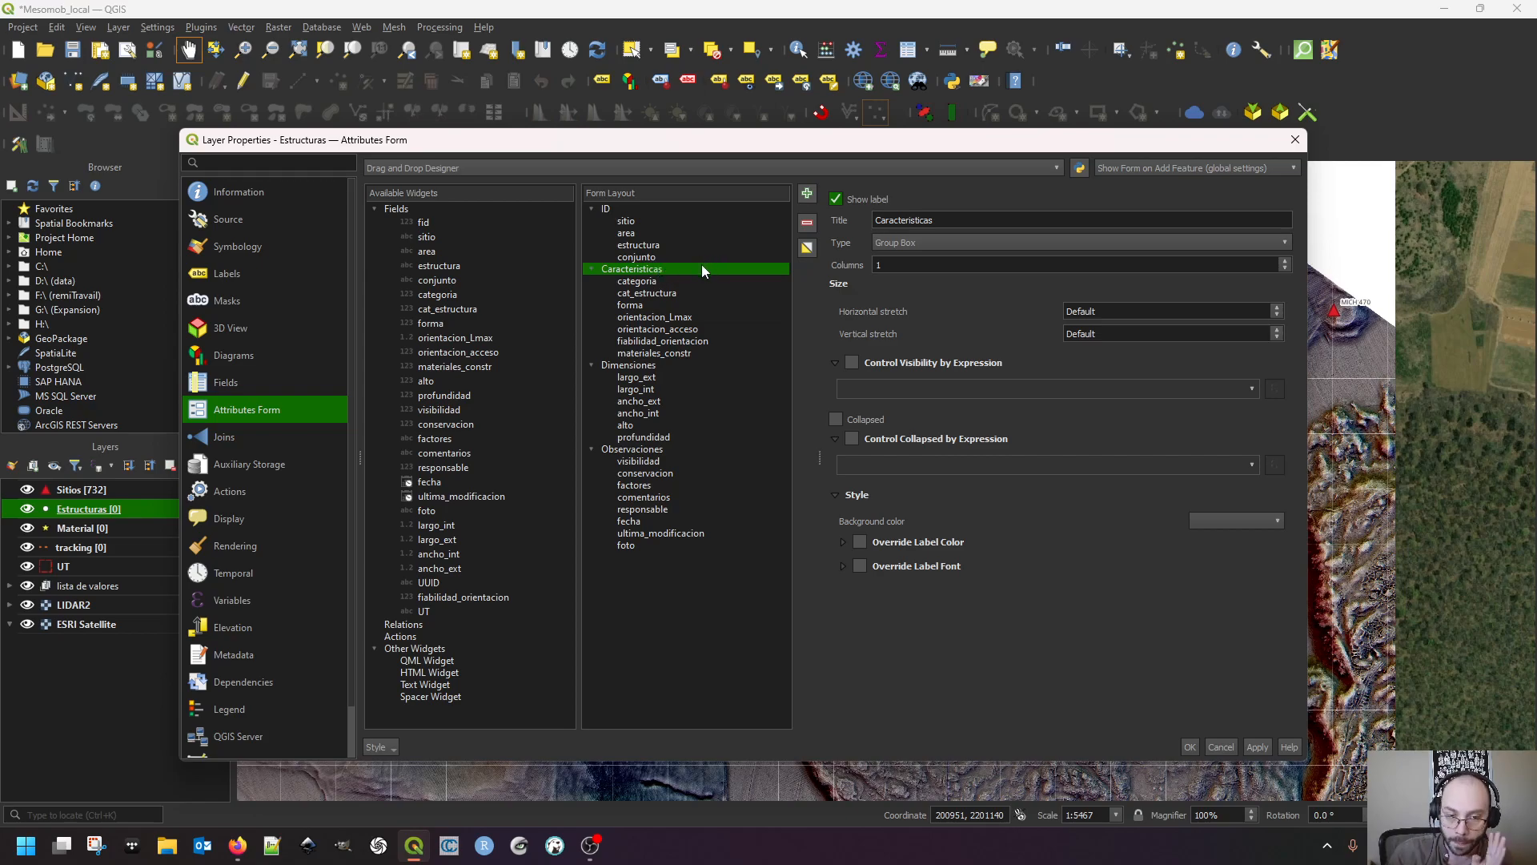
click(1295, 139)
click(46, 489)
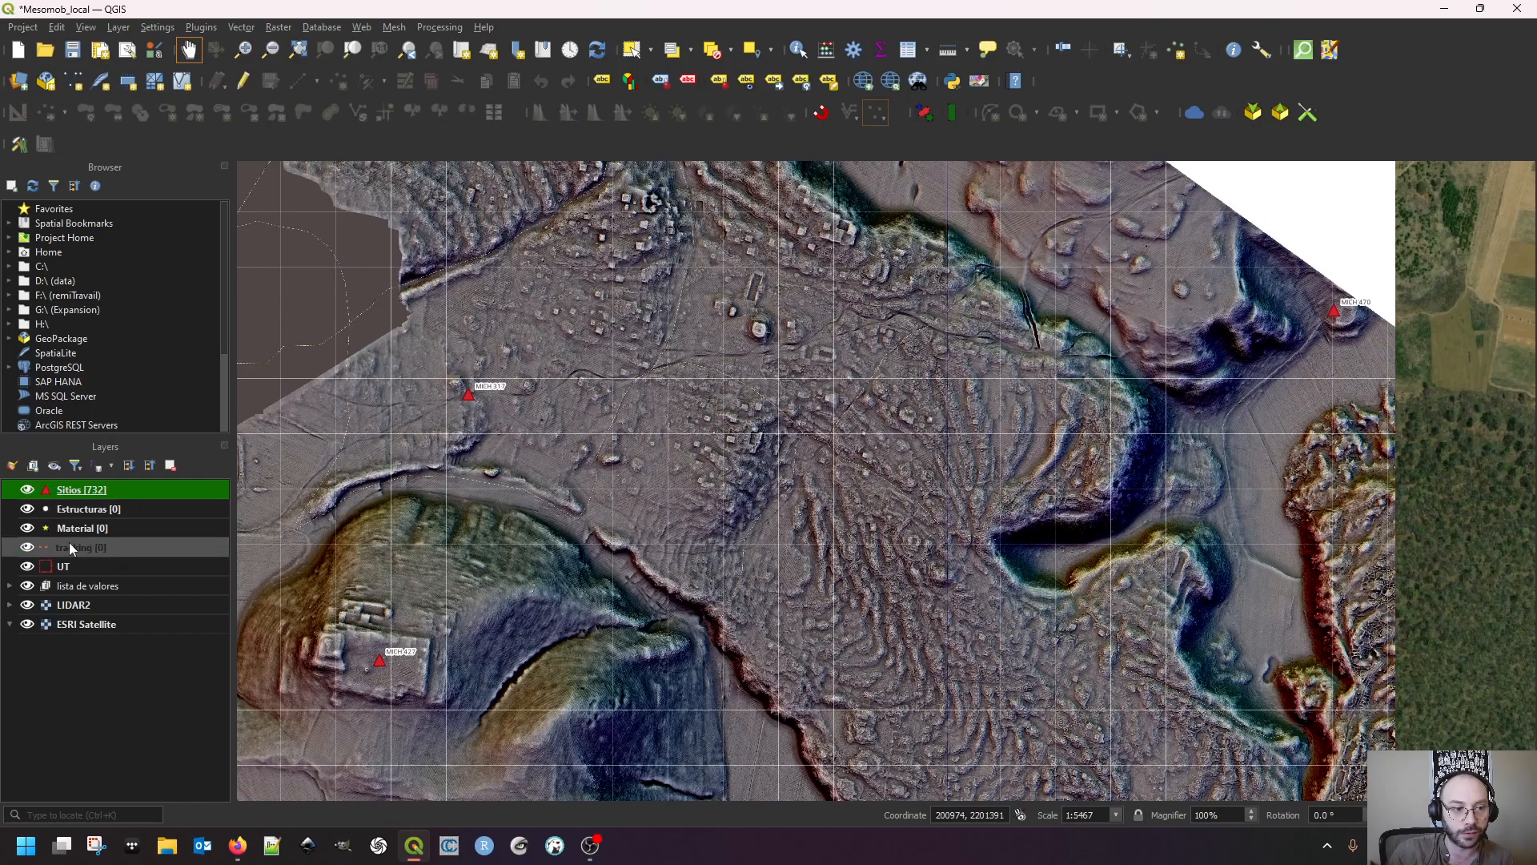
click(61, 513)
click(61, 528)
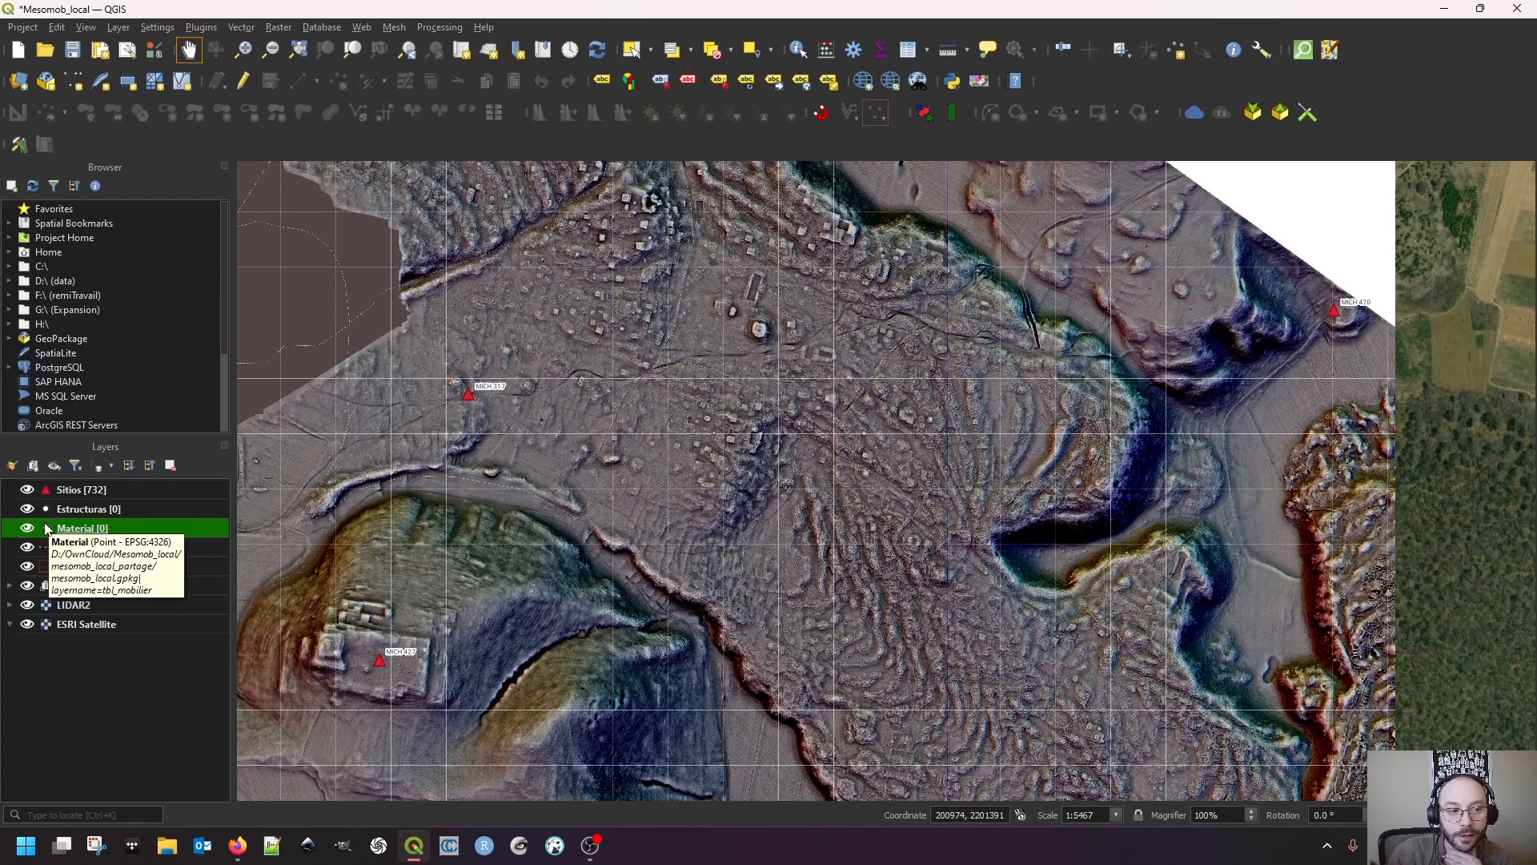
scroll(647, 552, down, 1)
scroll(647, 552, up, 1)
scroll(618, 550, up, 1)
drag(703, 500, 696, 543)
scroll(696, 544, down, 1)
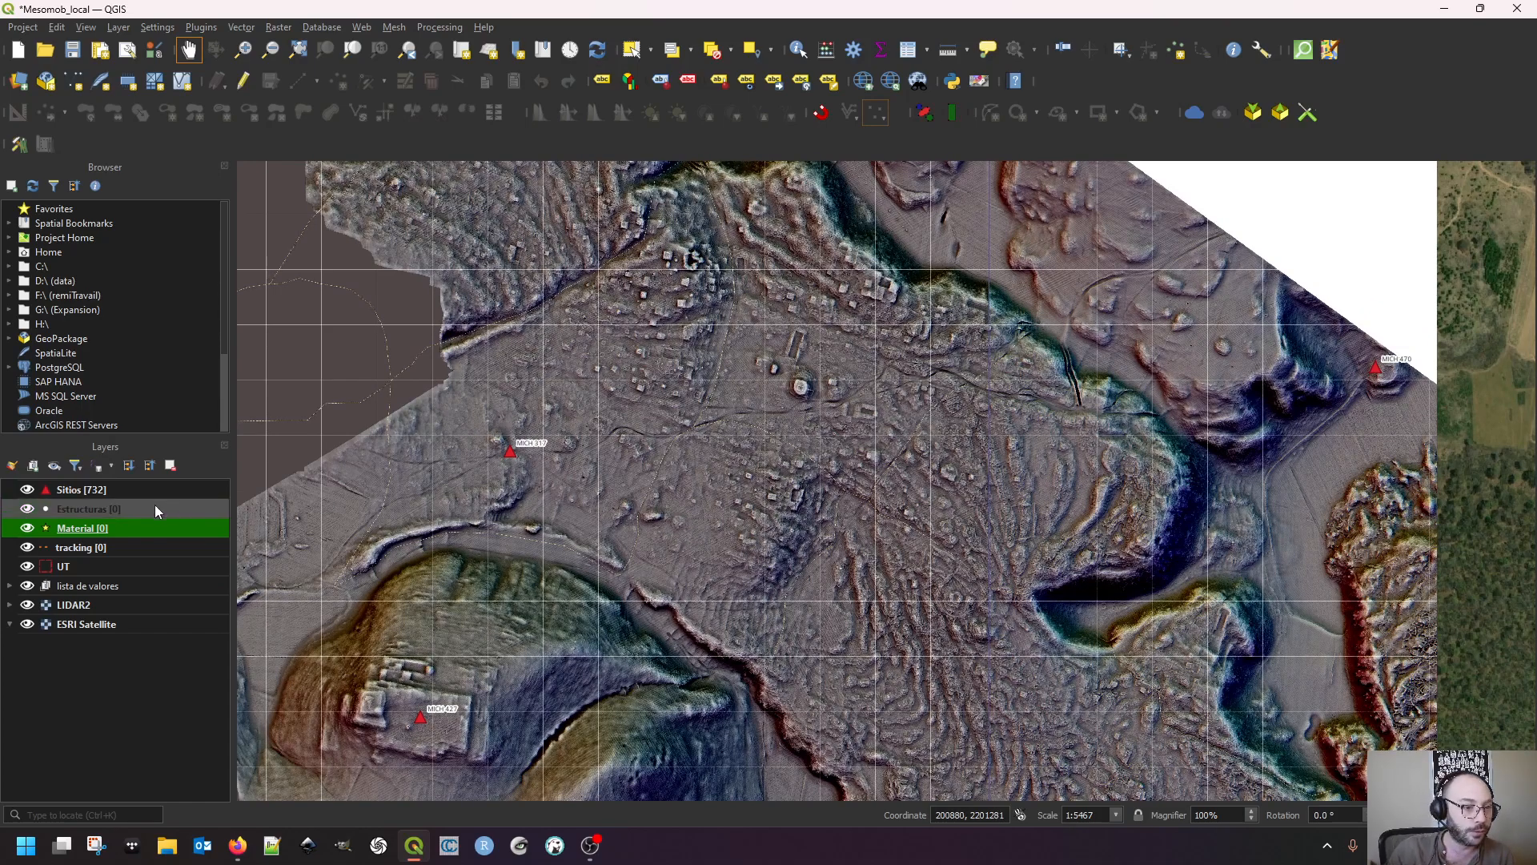
click(128, 509)
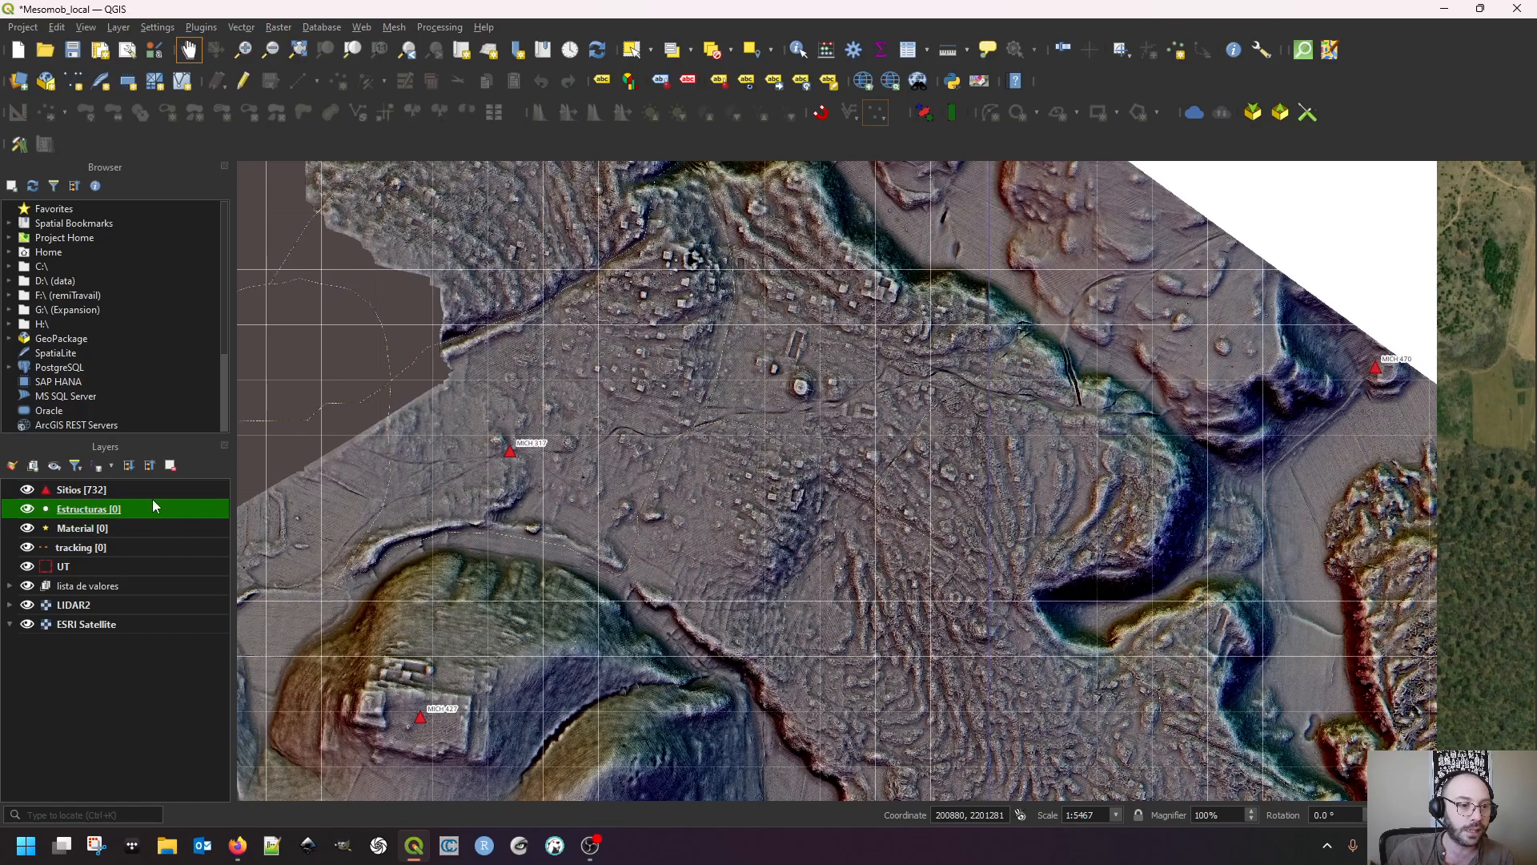
click(133, 491)
click(165, 509)
click(161, 489)
click(145, 510)
click(145, 527)
click(143, 546)
click(141, 529)
Open the attribute table of the Sitios layer and list its features by the fid column
click(149, 491)
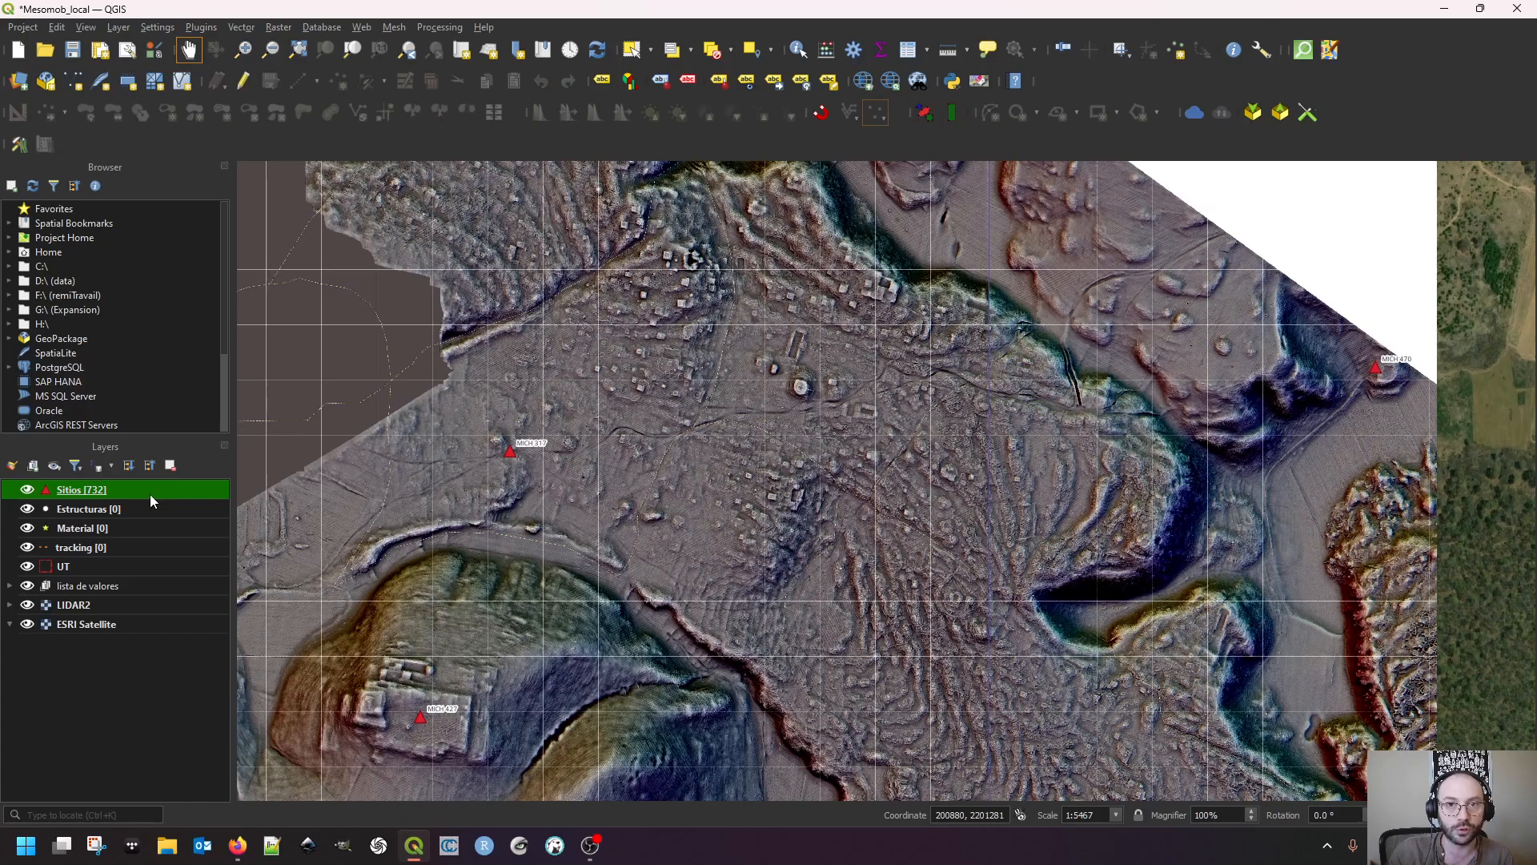
mouse_move(101, 498)
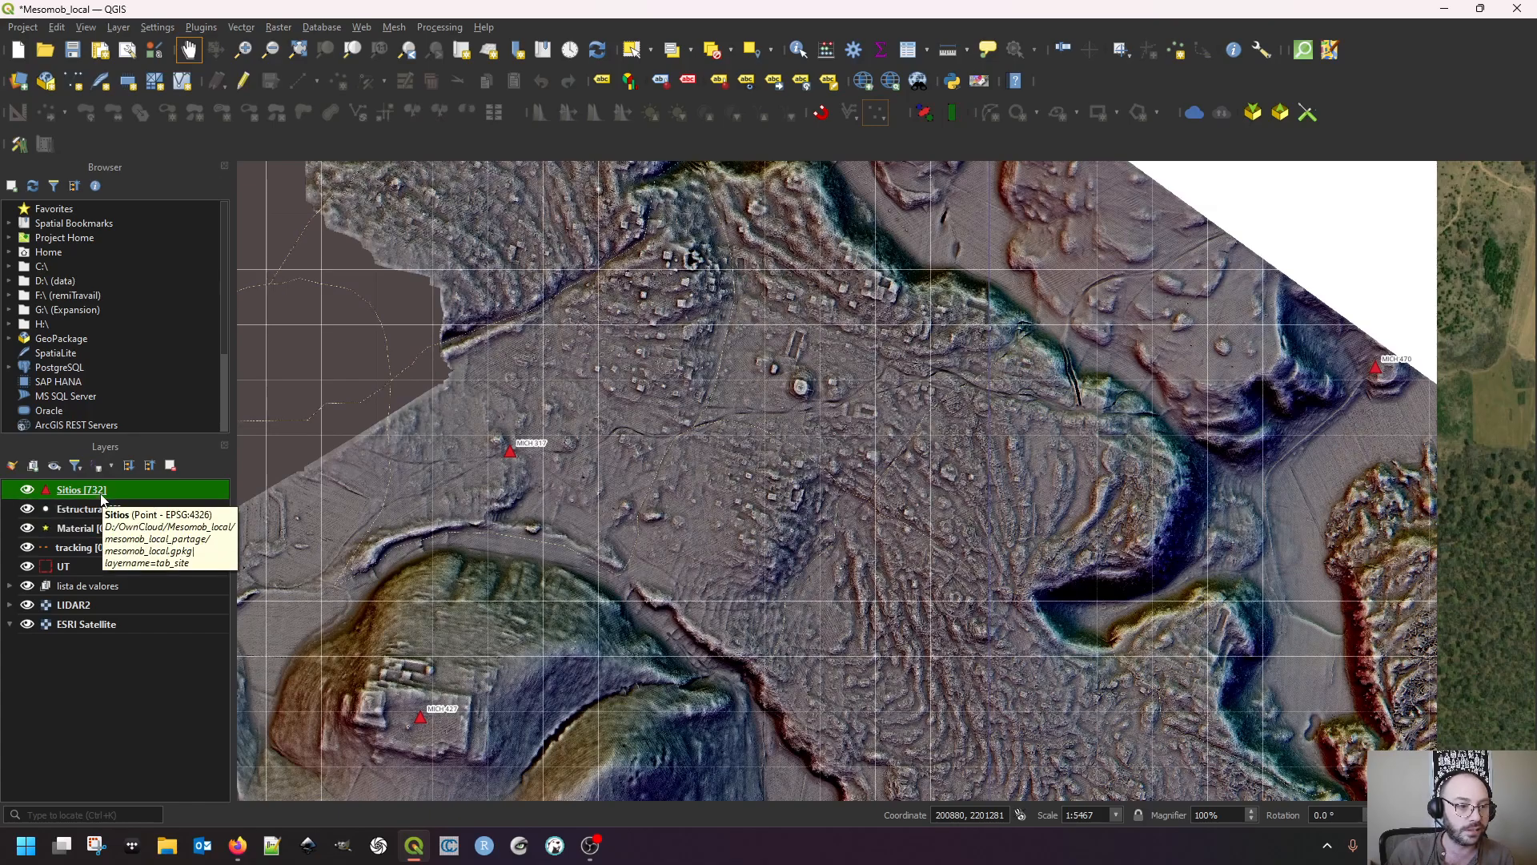
click(908, 50)
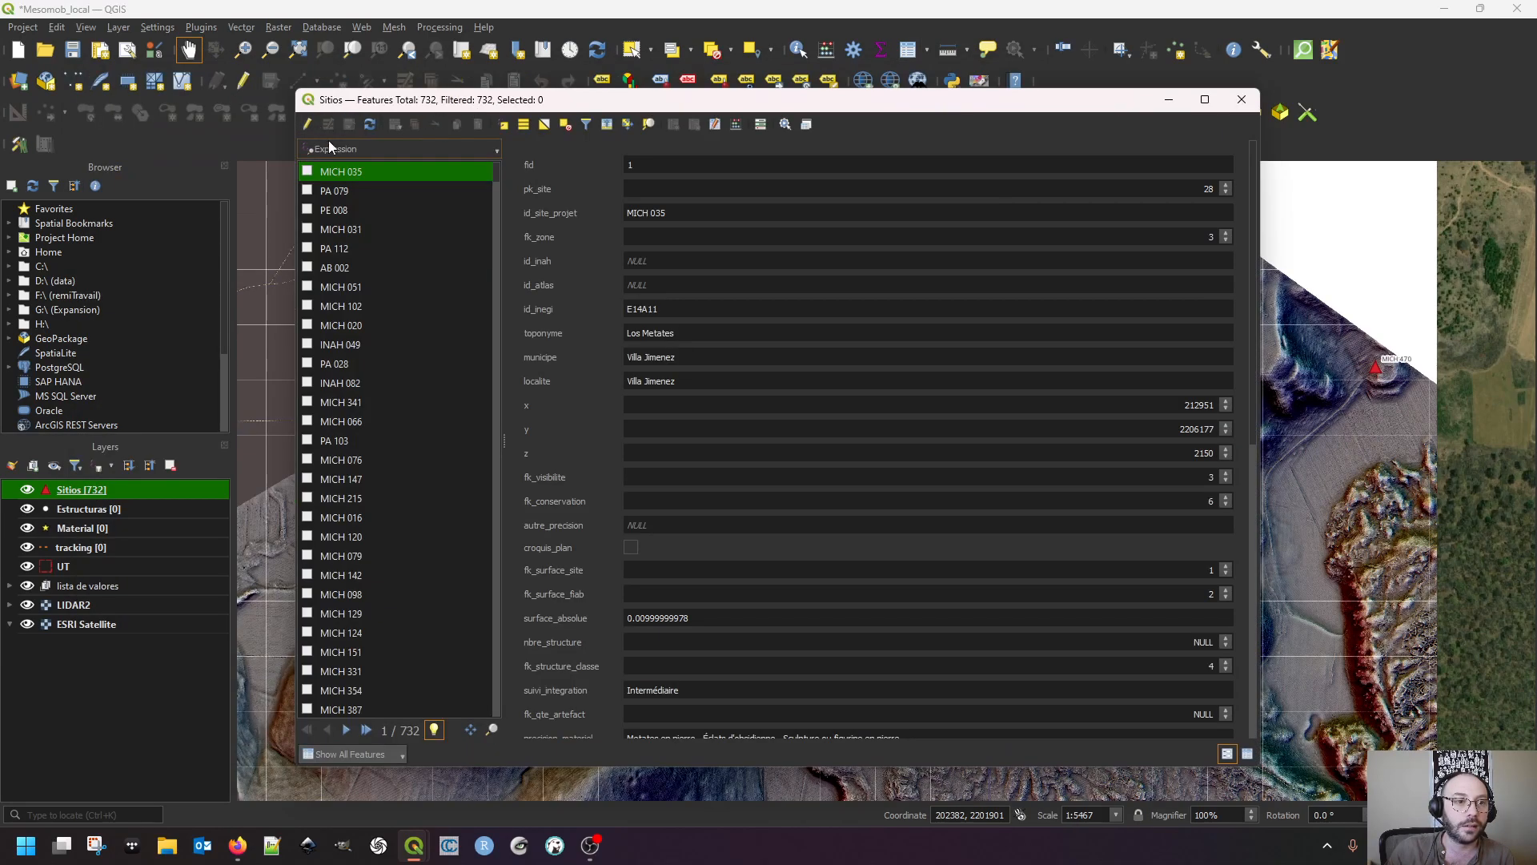
click(373, 147)
mouse_move(378, 193)
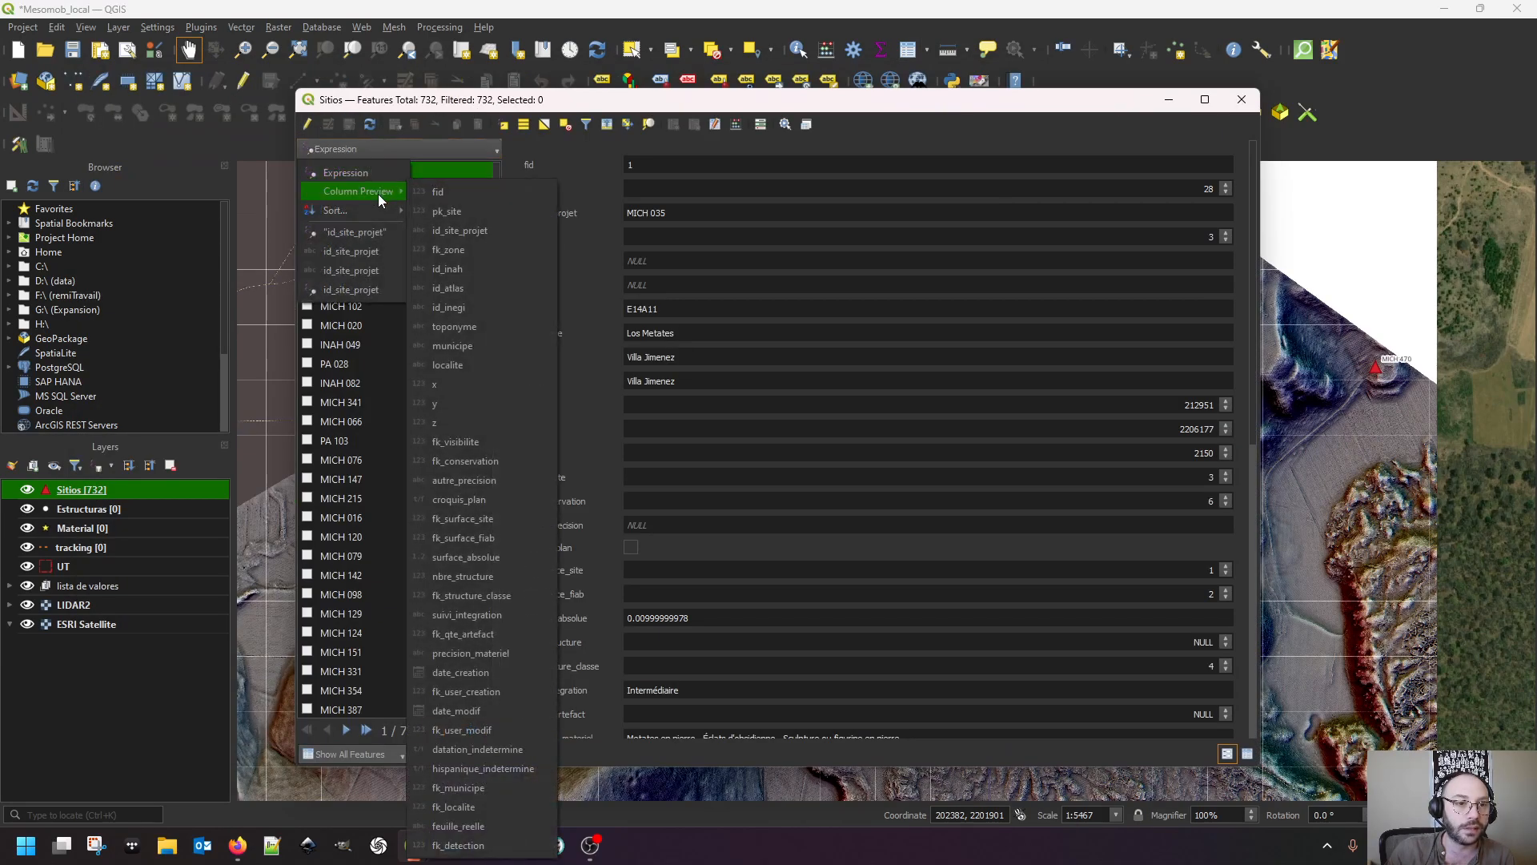
click(494, 195)
drag(768, 101, 670, 98)
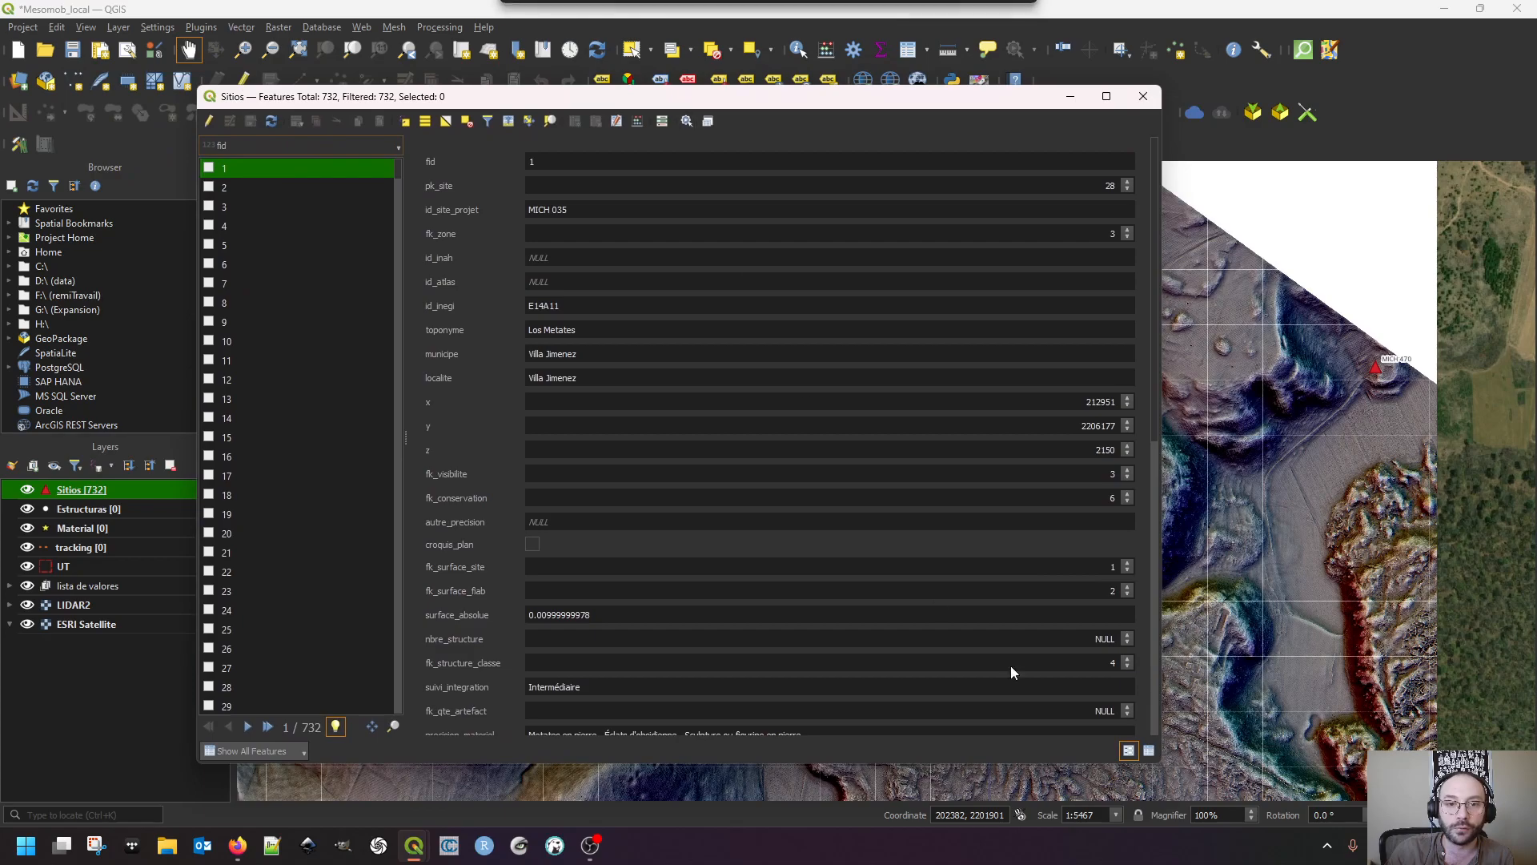
Examine several Sitios records by their fid, such as features 6, 3 and 22, in the form view
drag(1153, 390, 1118, 303)
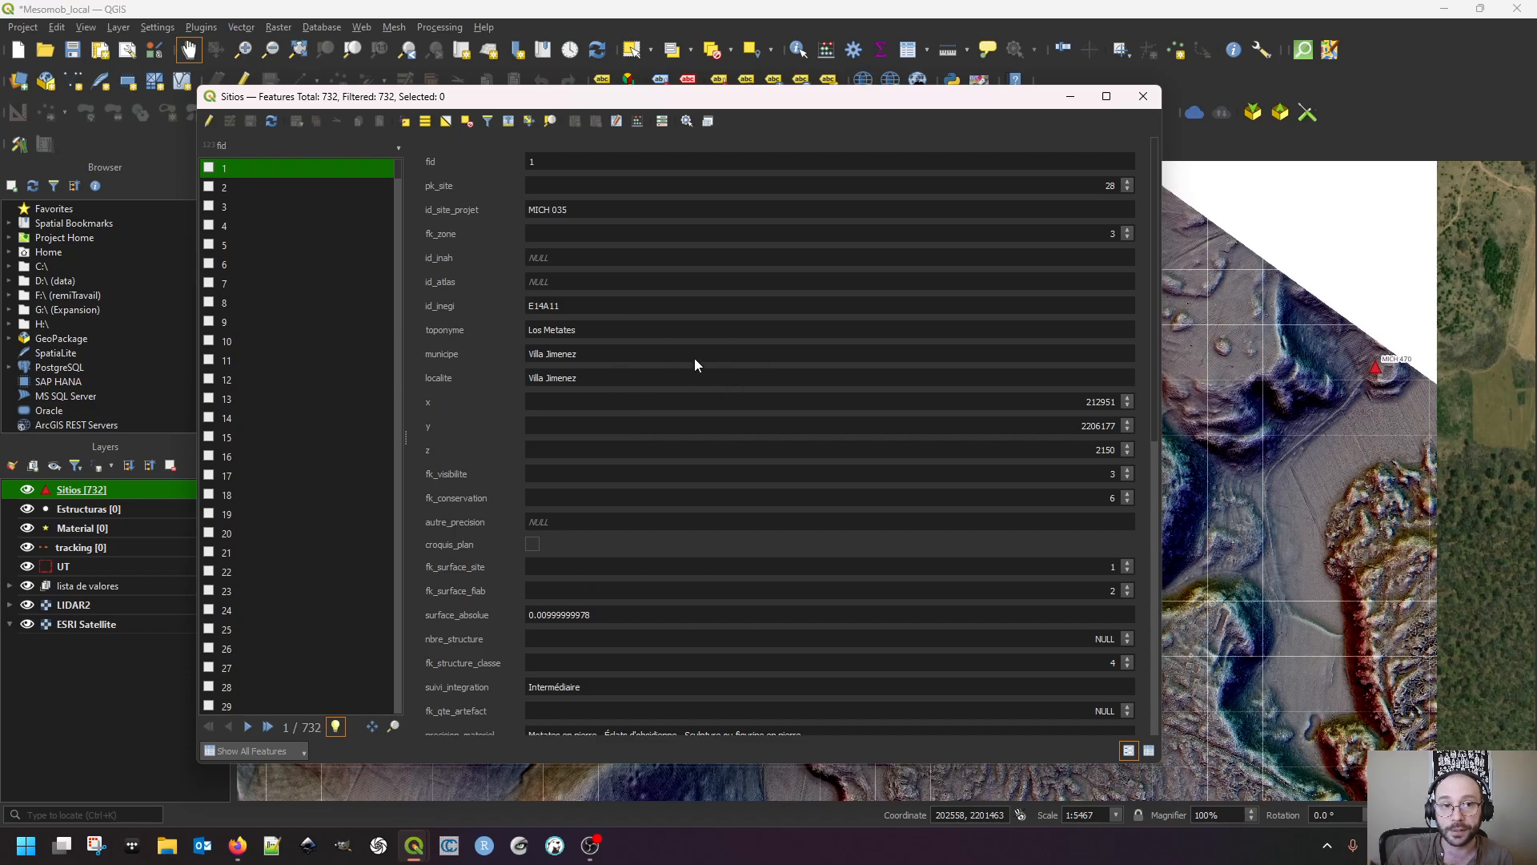
click(315, 245)
click(281, 399)
click(309, 476)
click(309, 572)
click(313, 437)
click(289, 264)
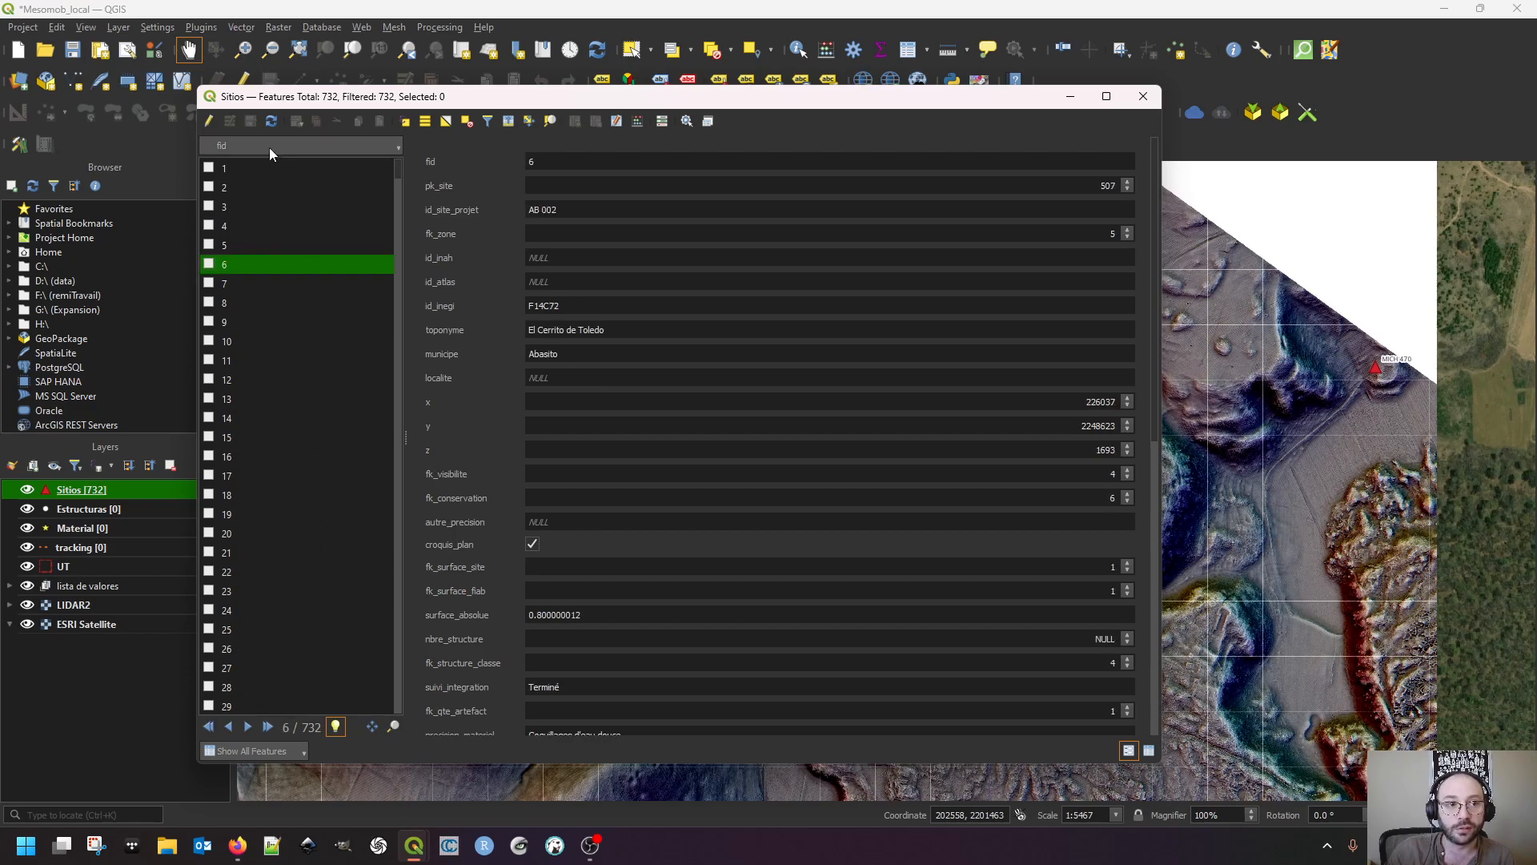
click(269, 149)
click(367, 205)
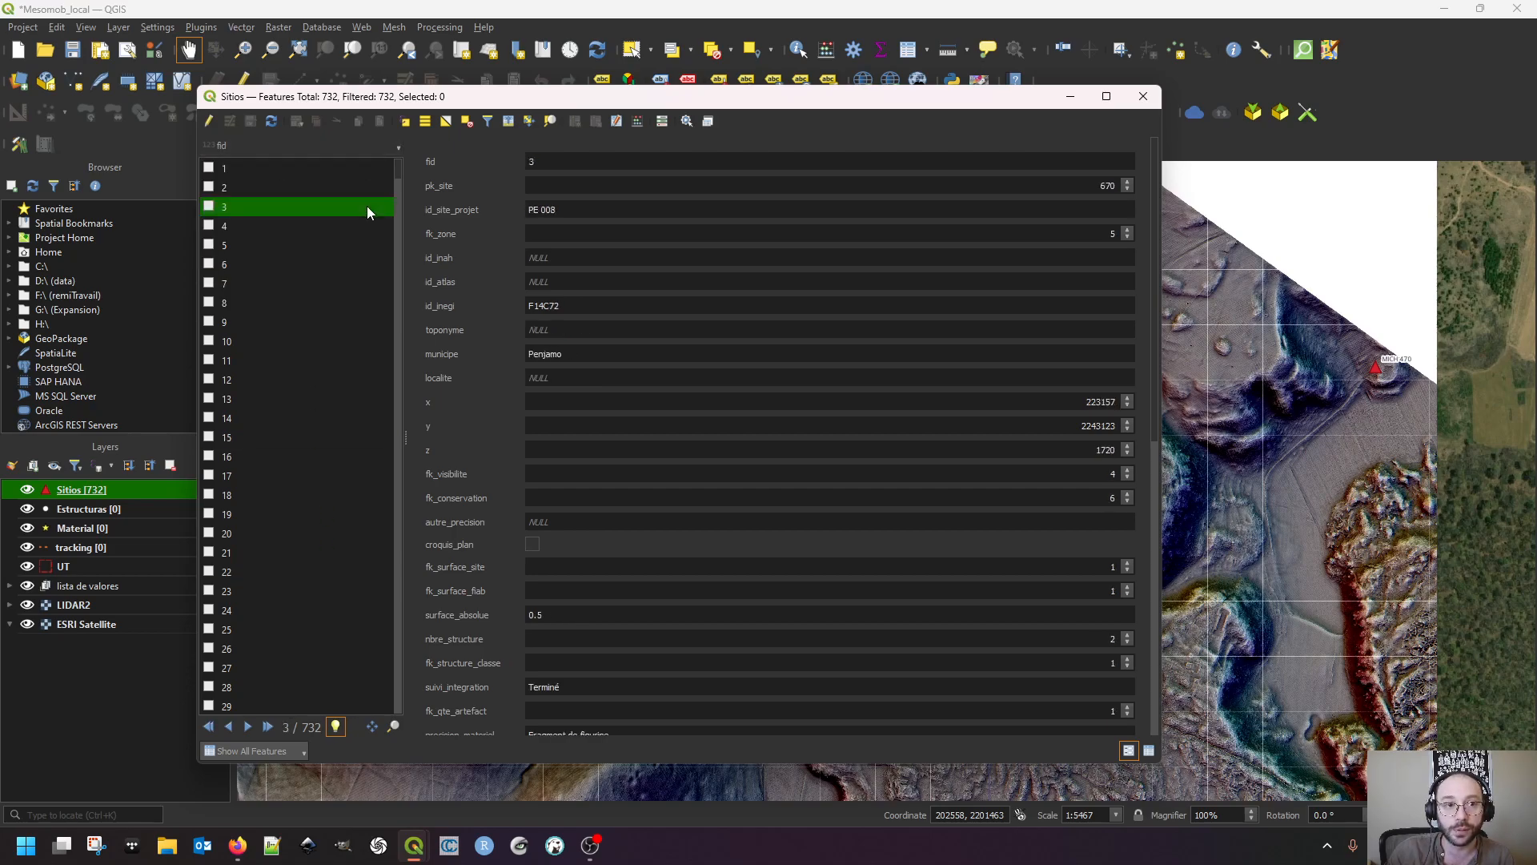
click(322, 266)
click(314, 399)
click(312, 573)
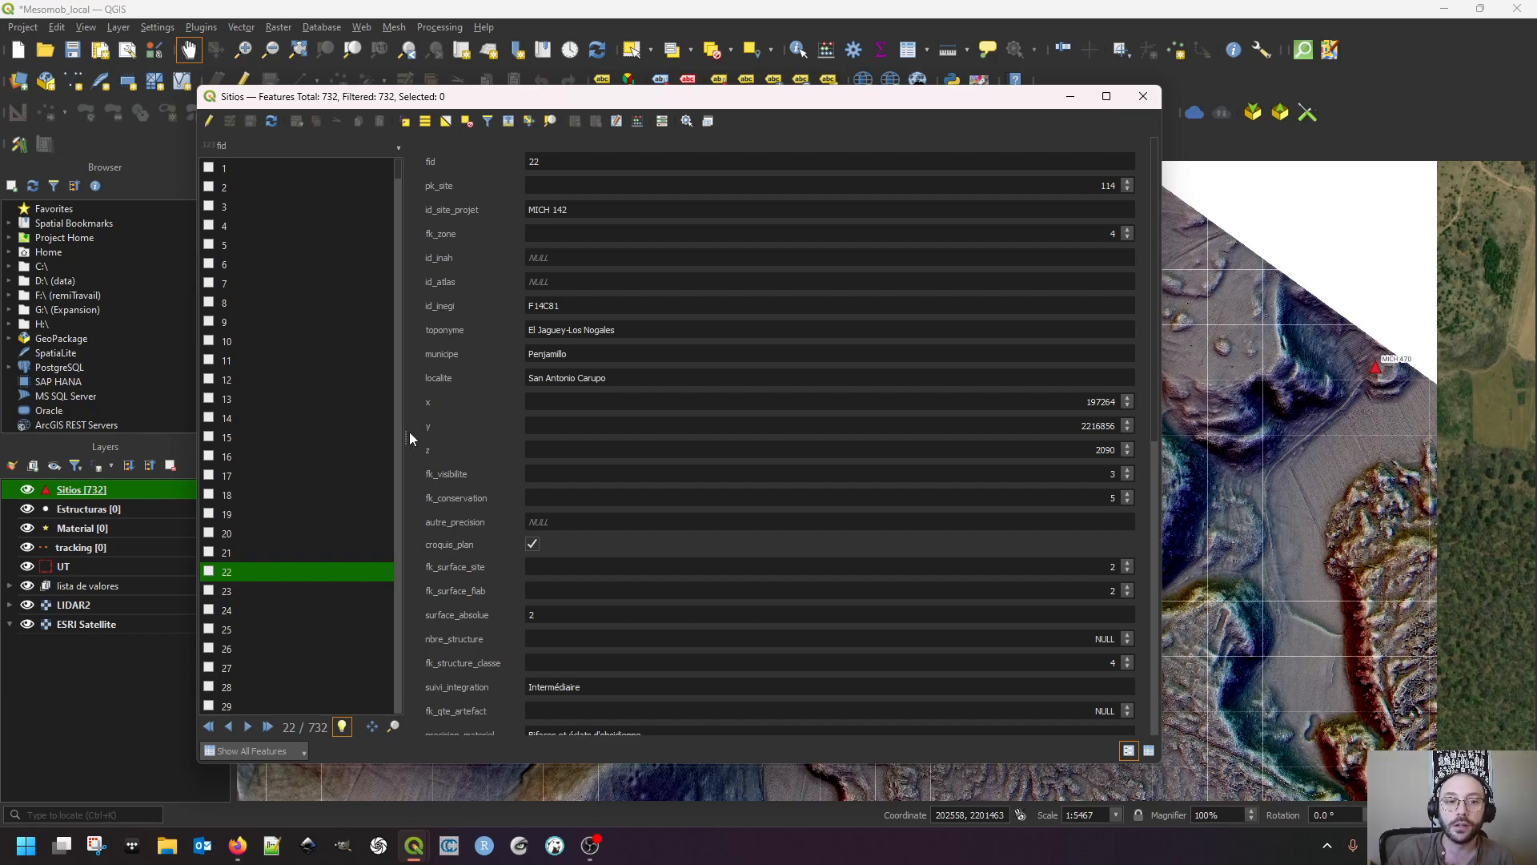
Set the preview of the Sitios feature list to the id_site_projet column
click(320, 150)
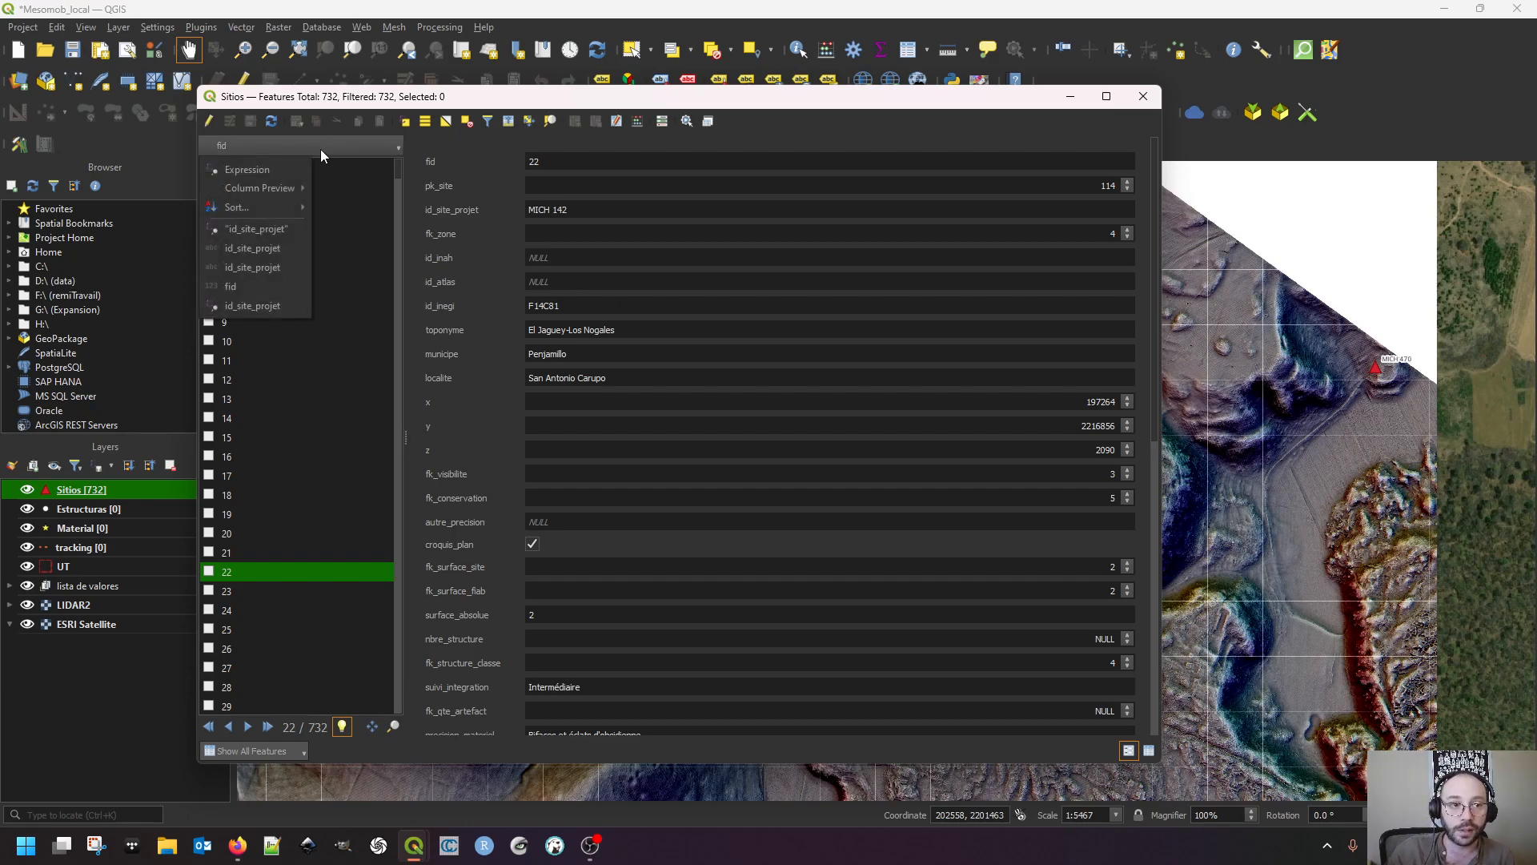
mouse_move(290, 185)
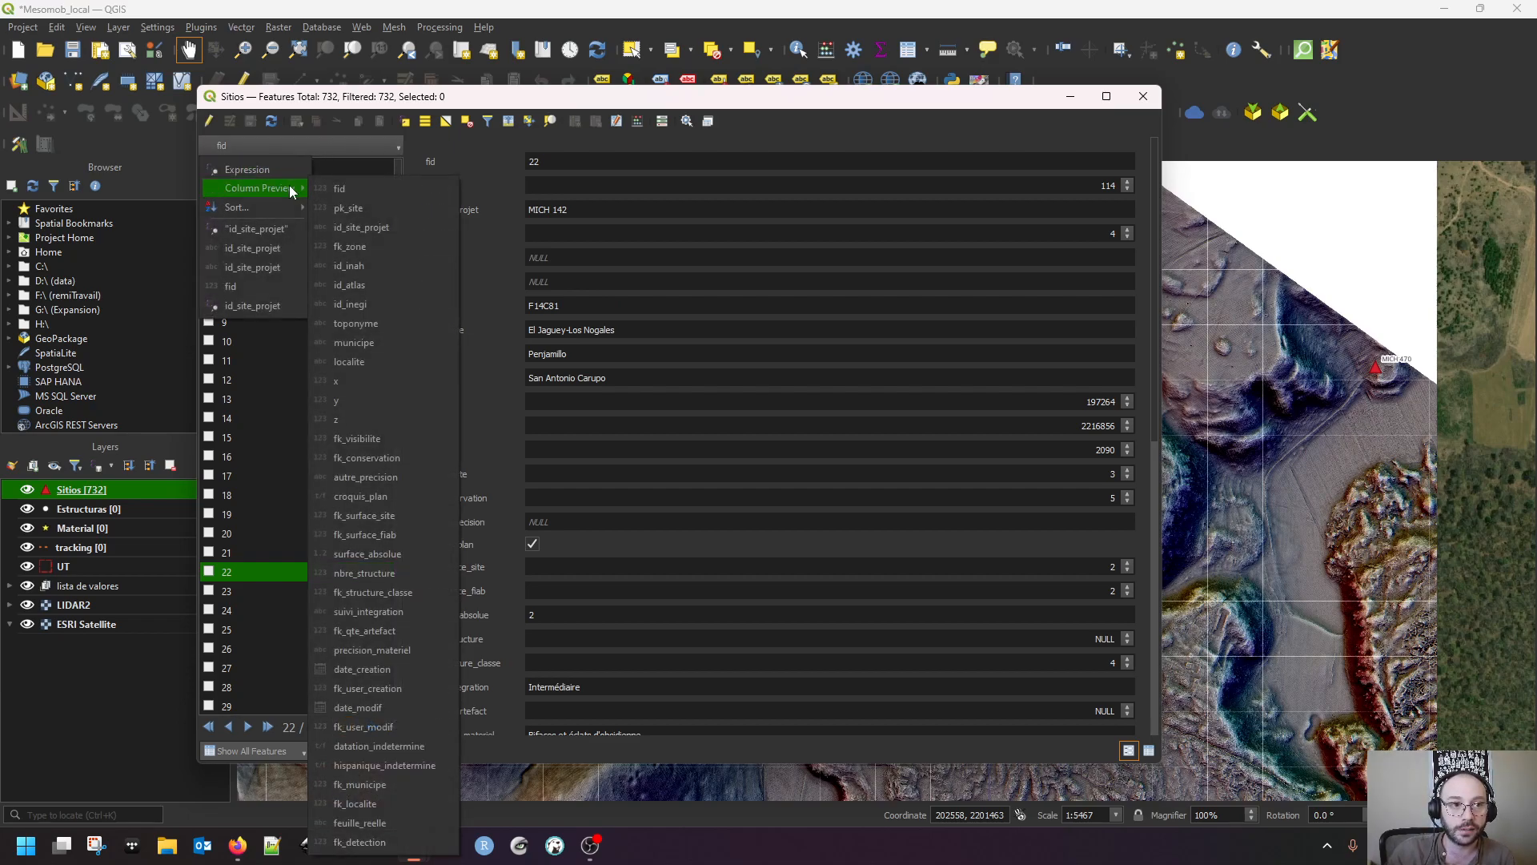
click(256, 248)
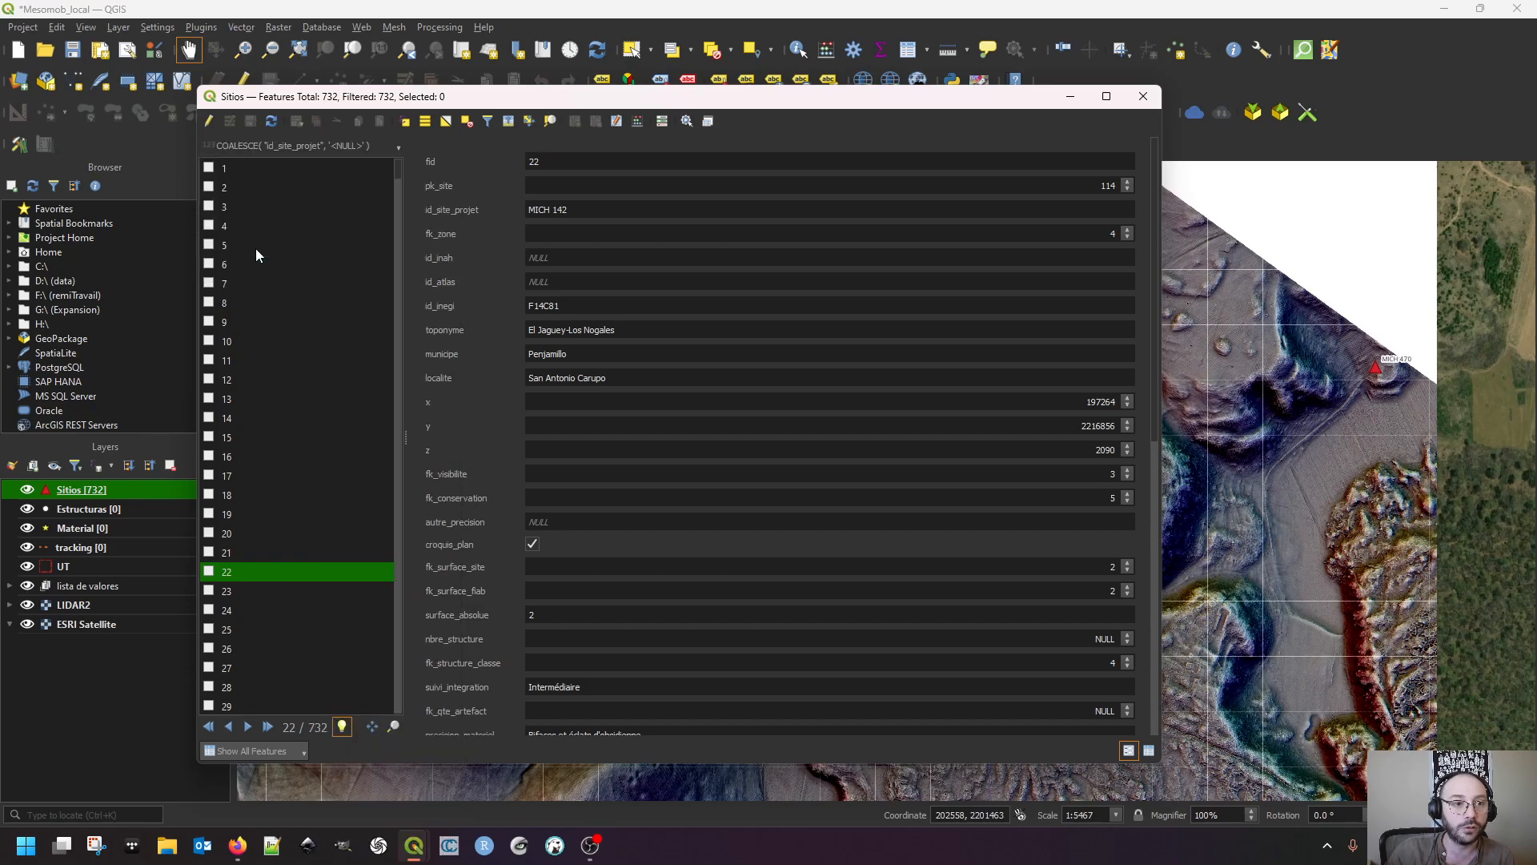
click(308, 145)
mouse_move(290, 188)
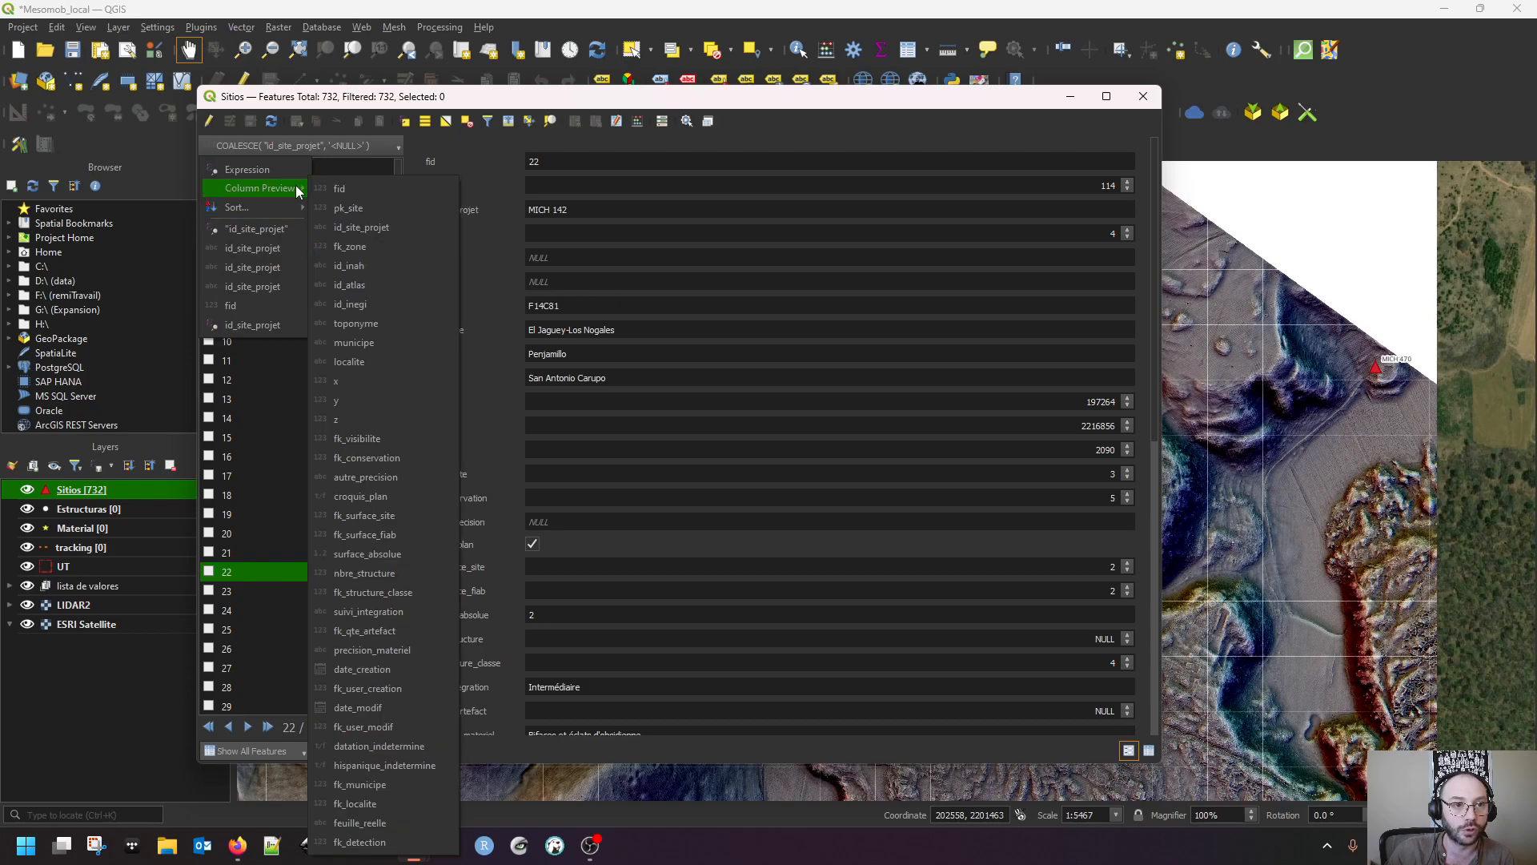
click(387, 232)
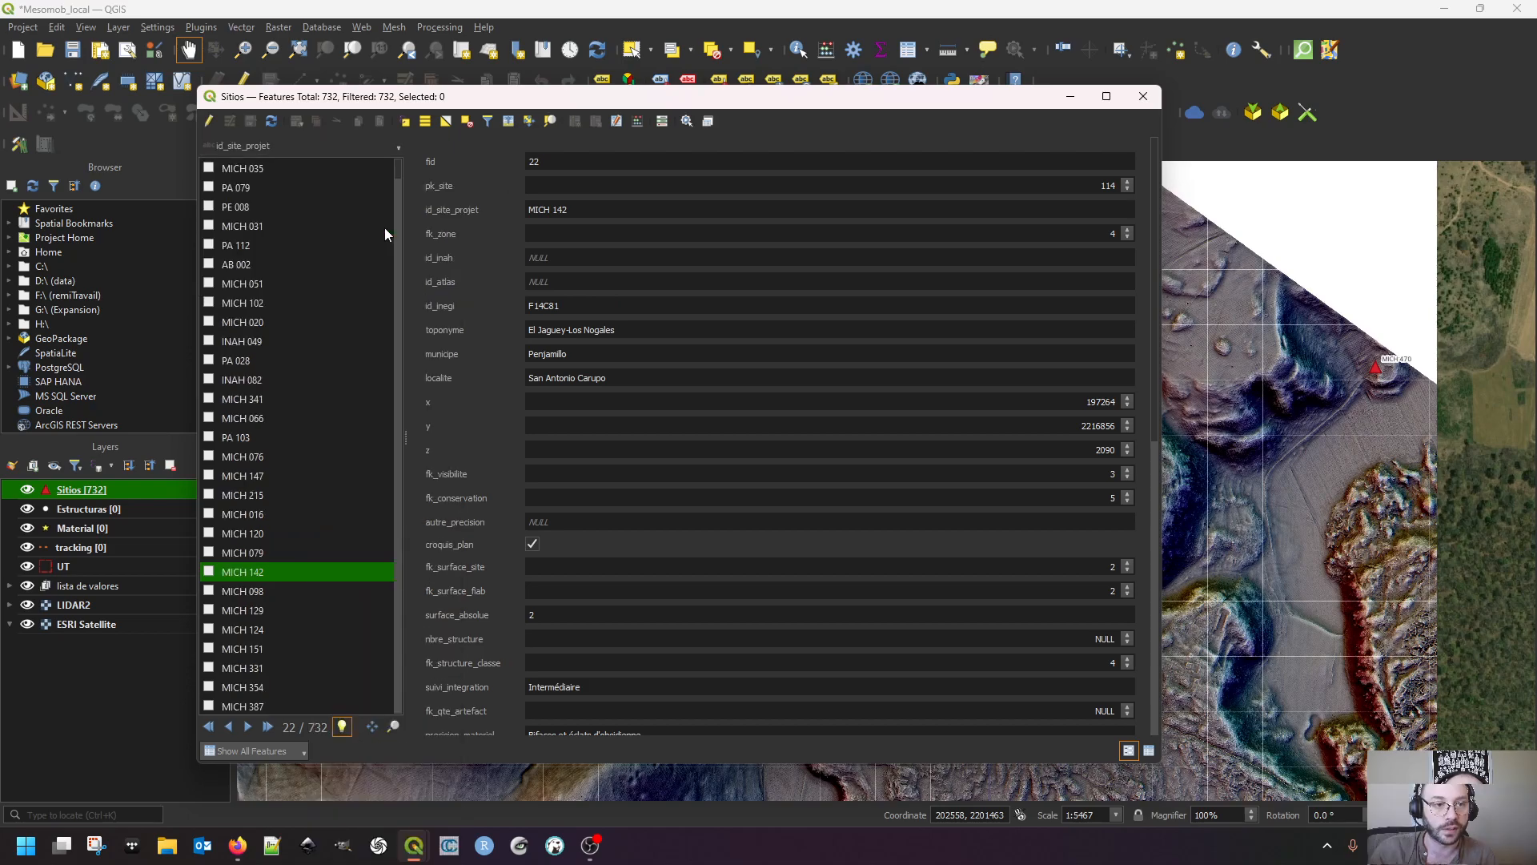
Examine several Sitios records by their id_site_projet, such as MICH 124 and MICH 035, then close the attribute table
click(287, 482)
click(303, 452)
click(296, 469)
click(290, 488)
click(291, 534)
click(293, 559)
click(293, 588)
click(282, 632)
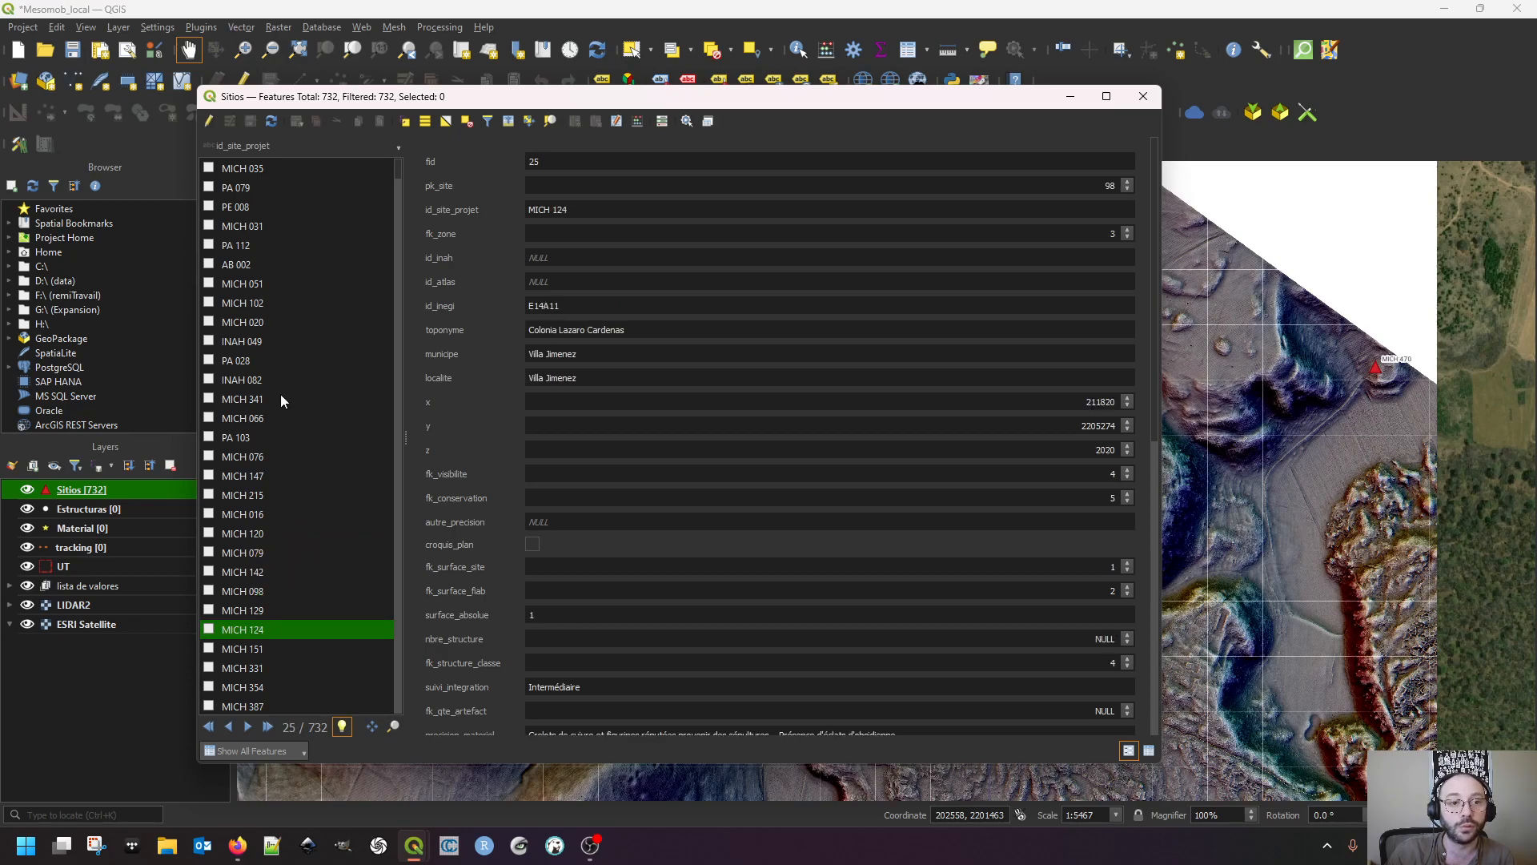
click(315, 167)
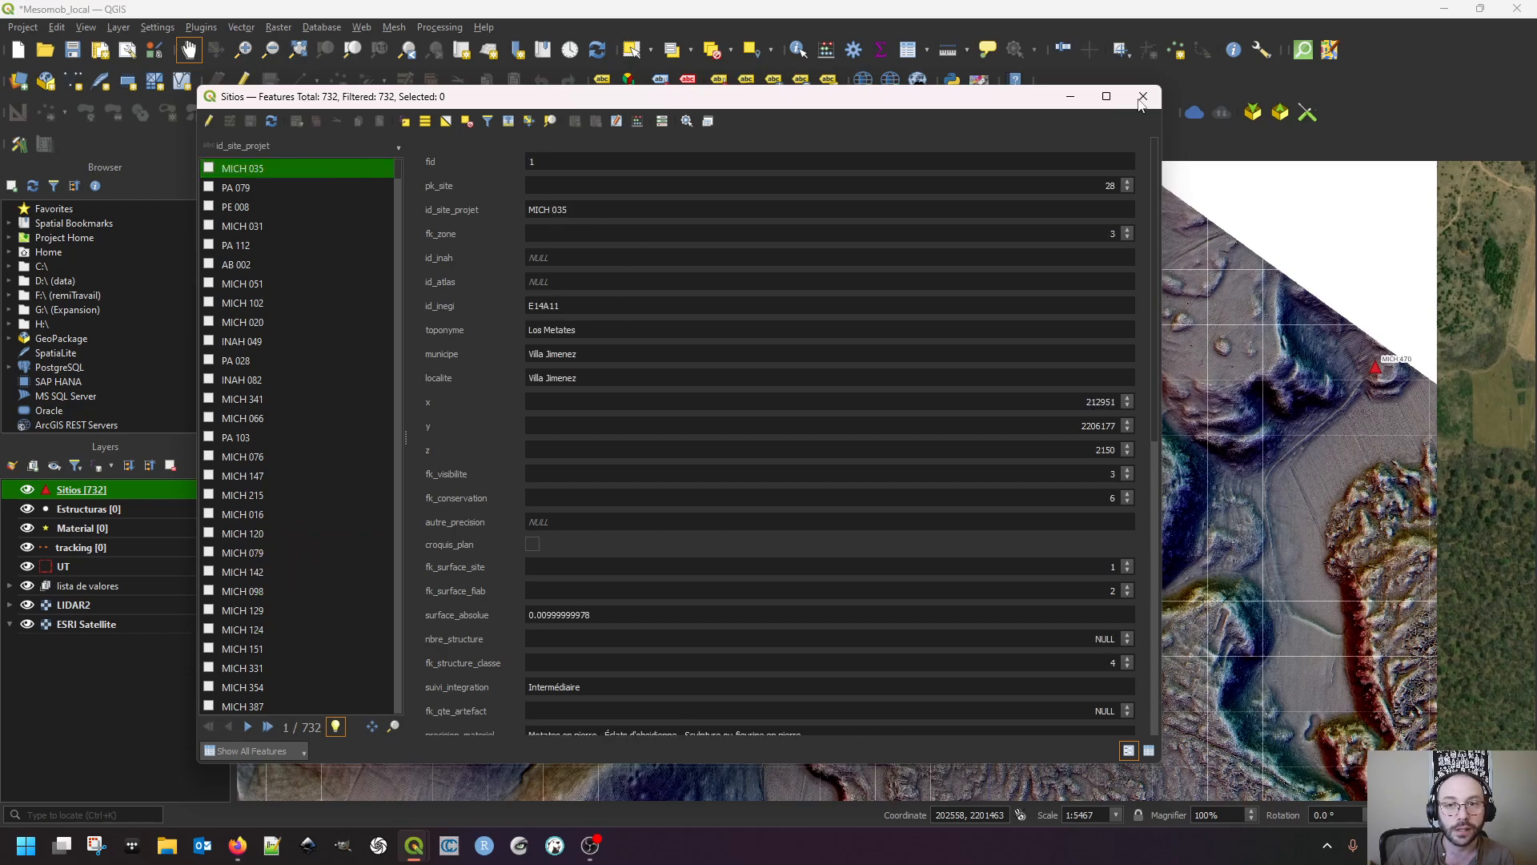
click(1144, 96)
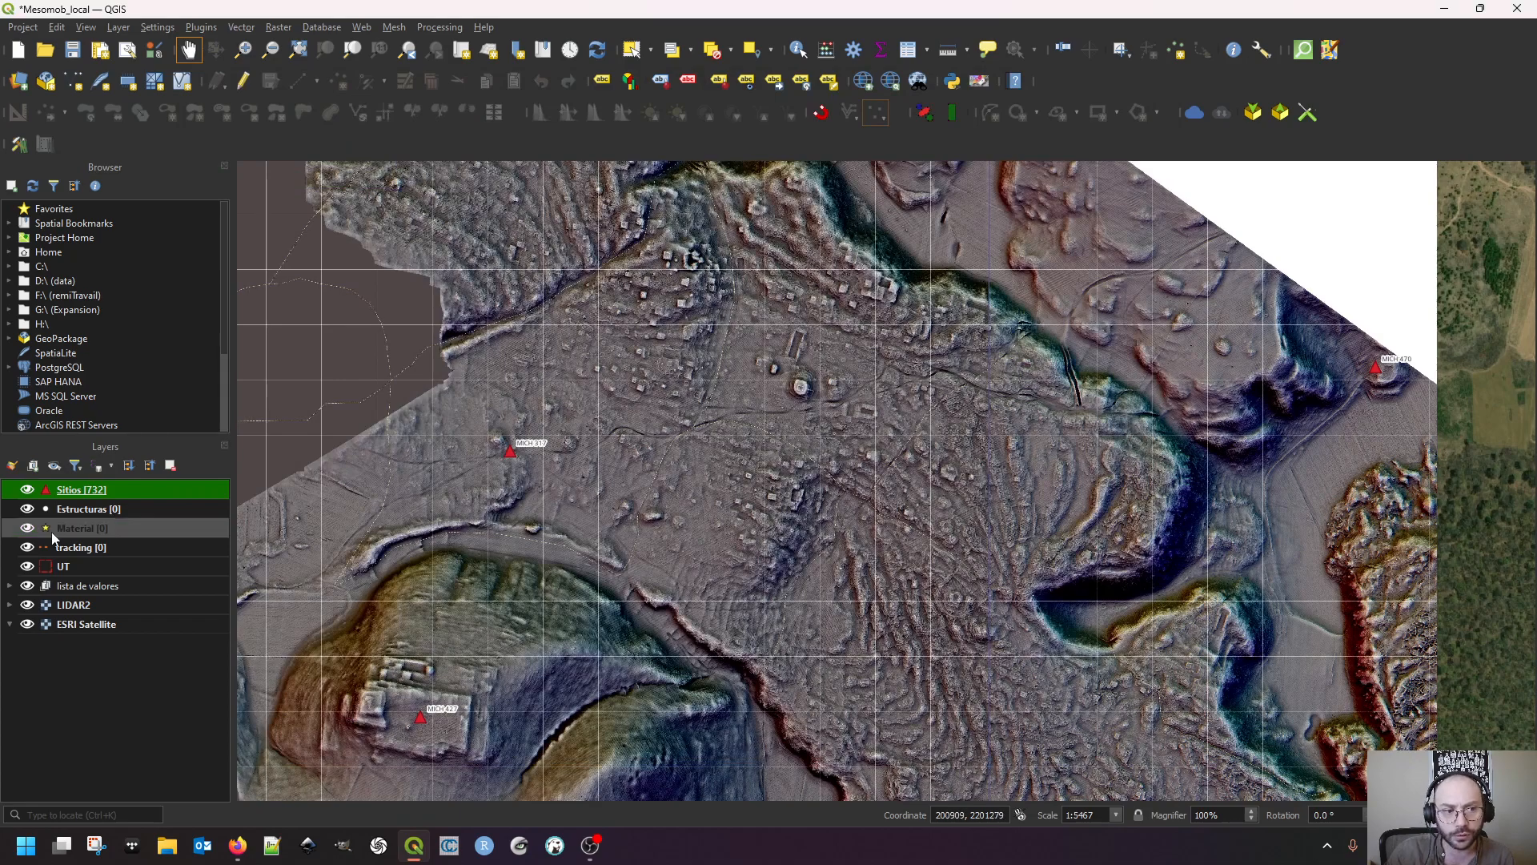
Open the attribute table of the Estructuras layer, set its list preview to the Estructura column, and close the table
click(95, 512)
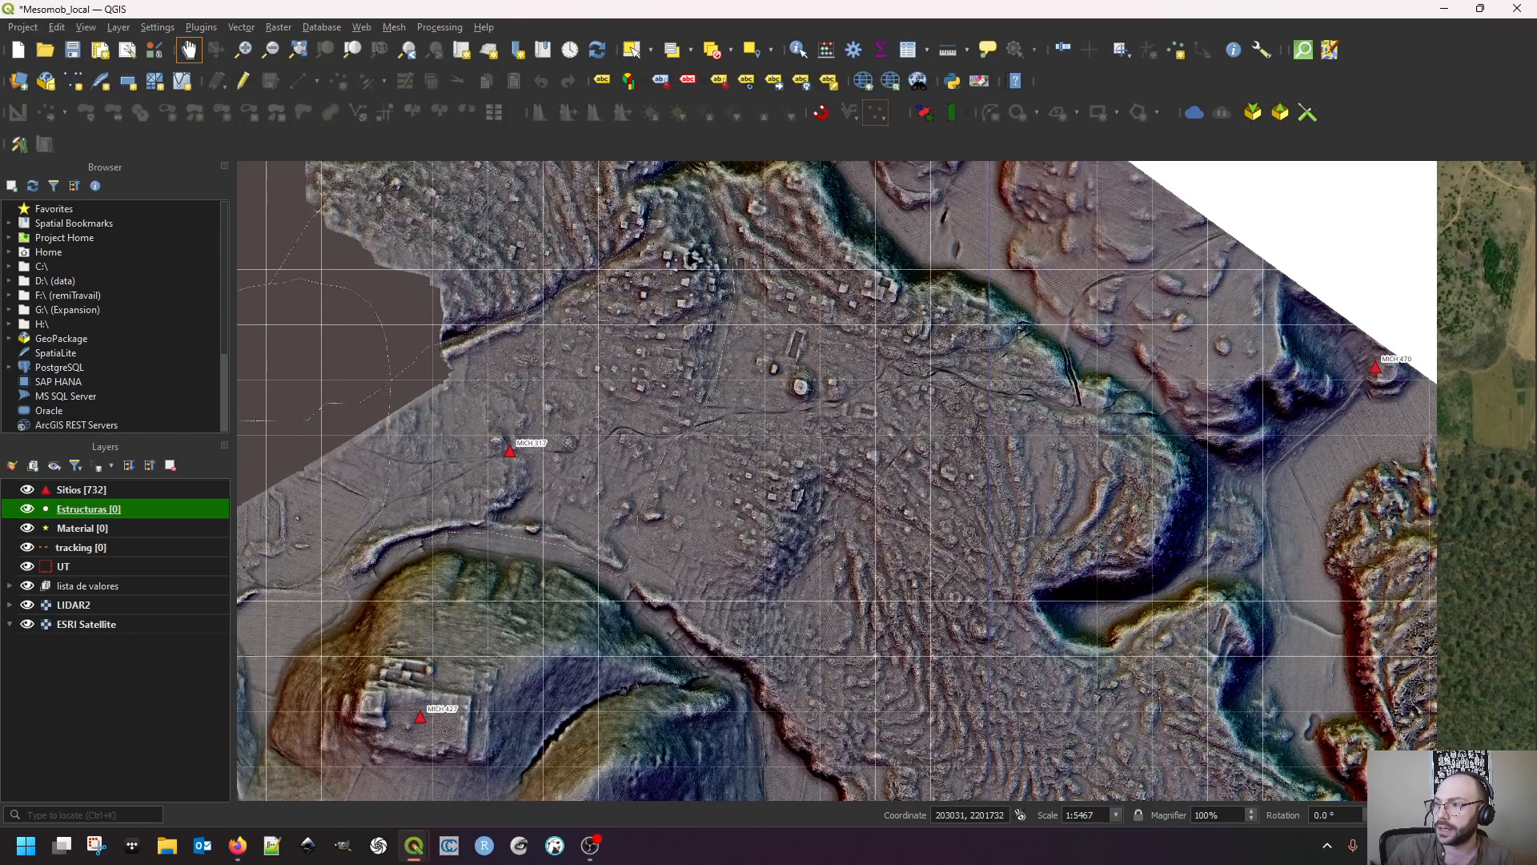
mouse_move(414, 846)
click(522, 747)
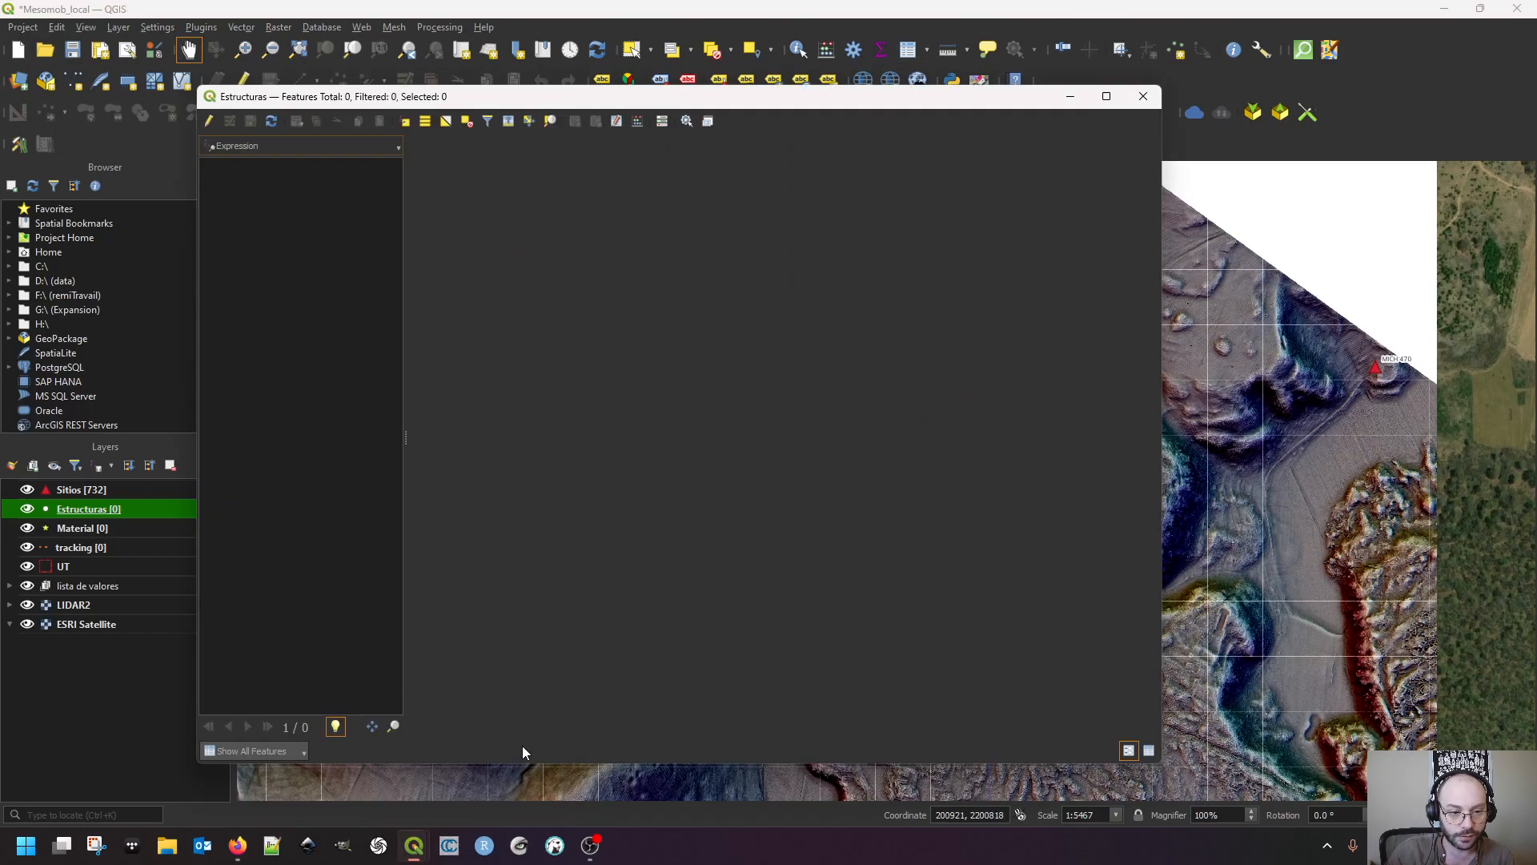
click(346, 149)
mouse_move(273, 193)
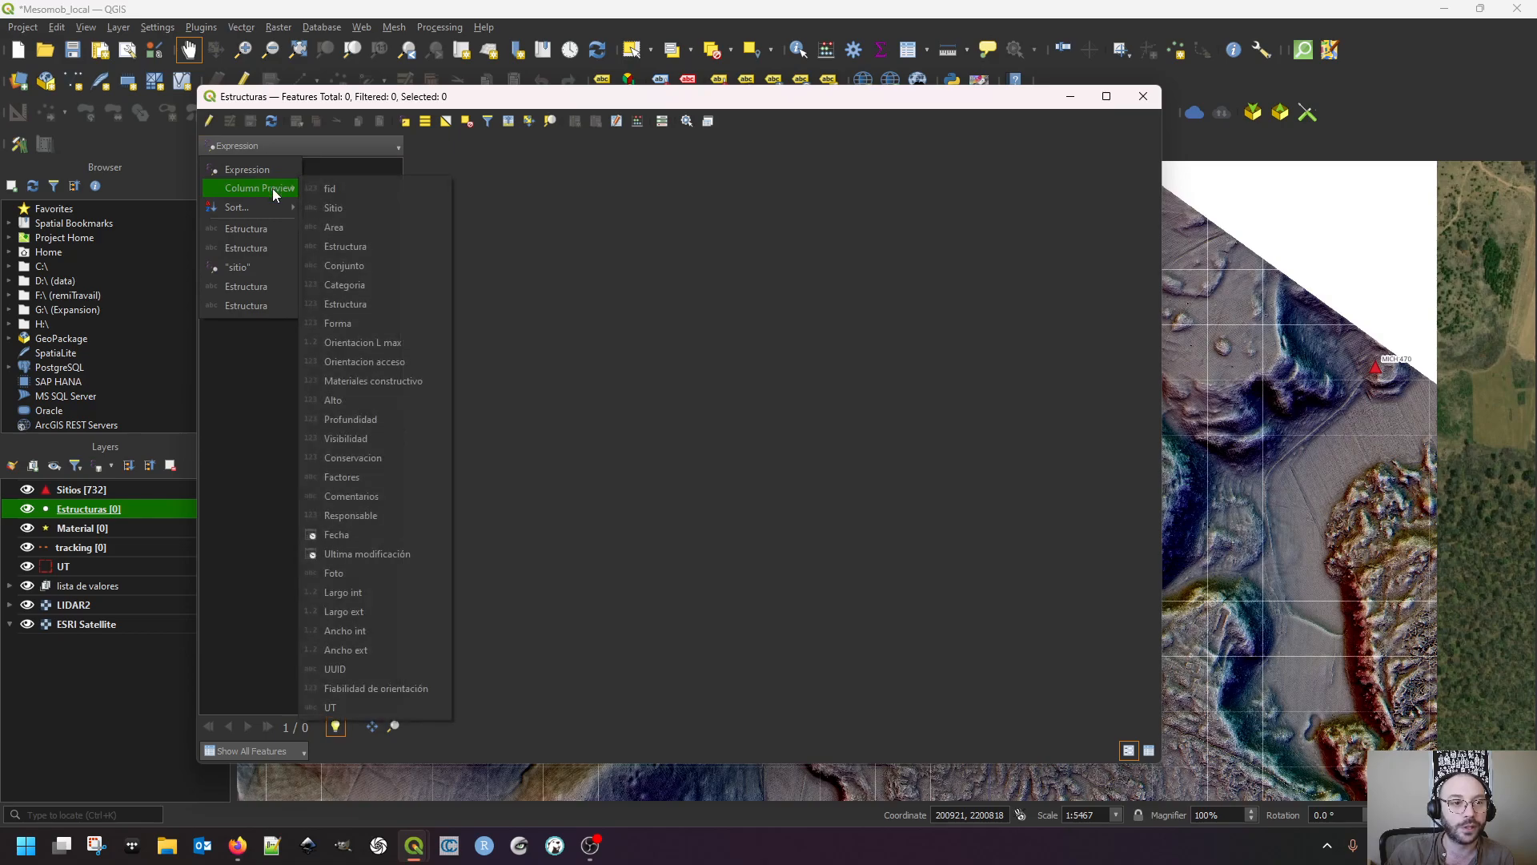
click(347, 247)
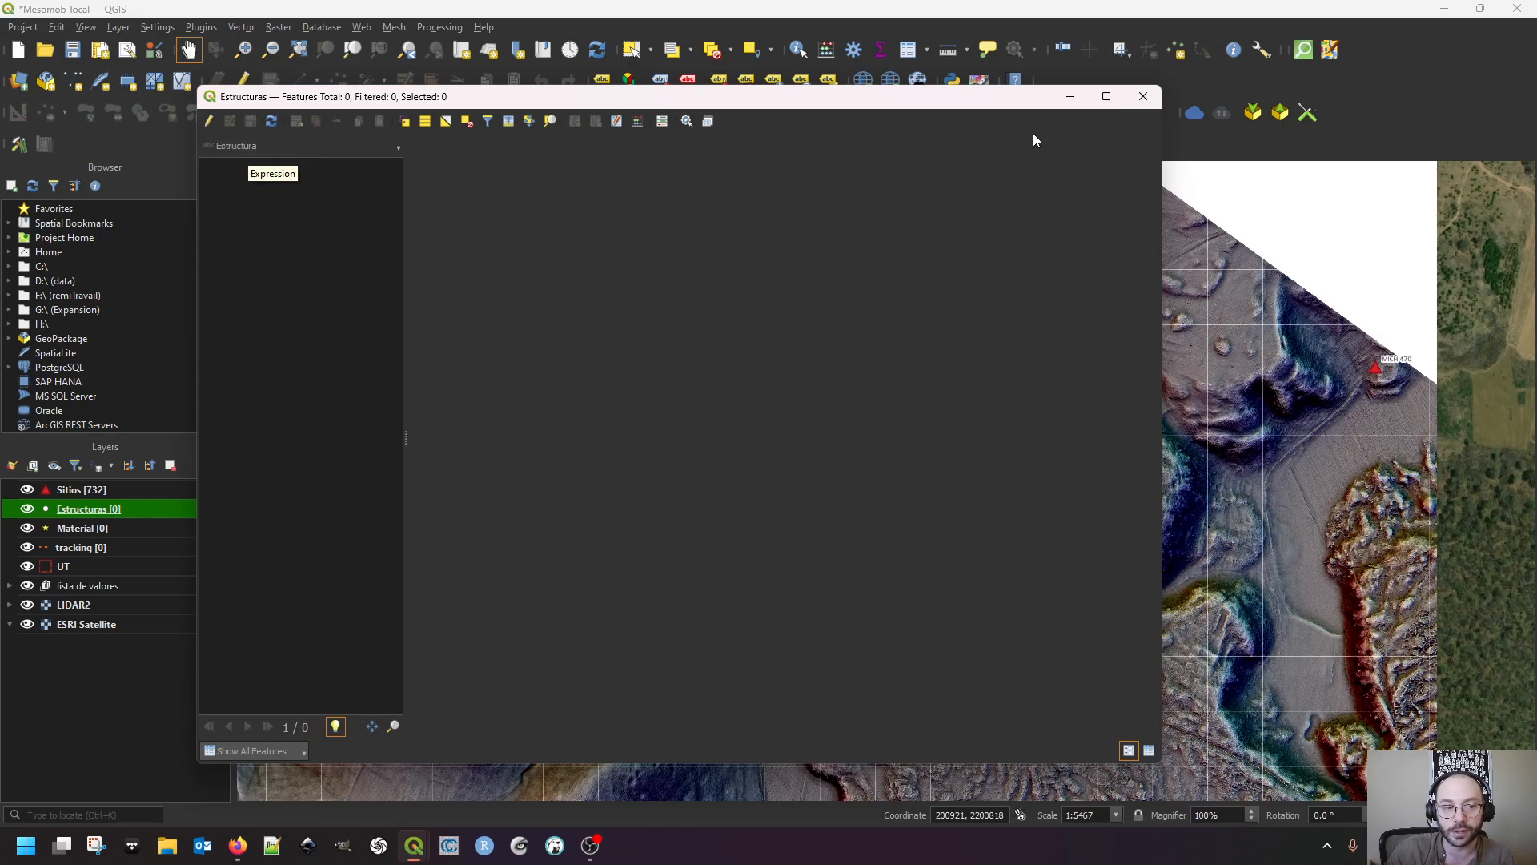
click(1143, 96)
Open the attribute table of the Material layer and set its list preview to the UT column
click(170, 528)
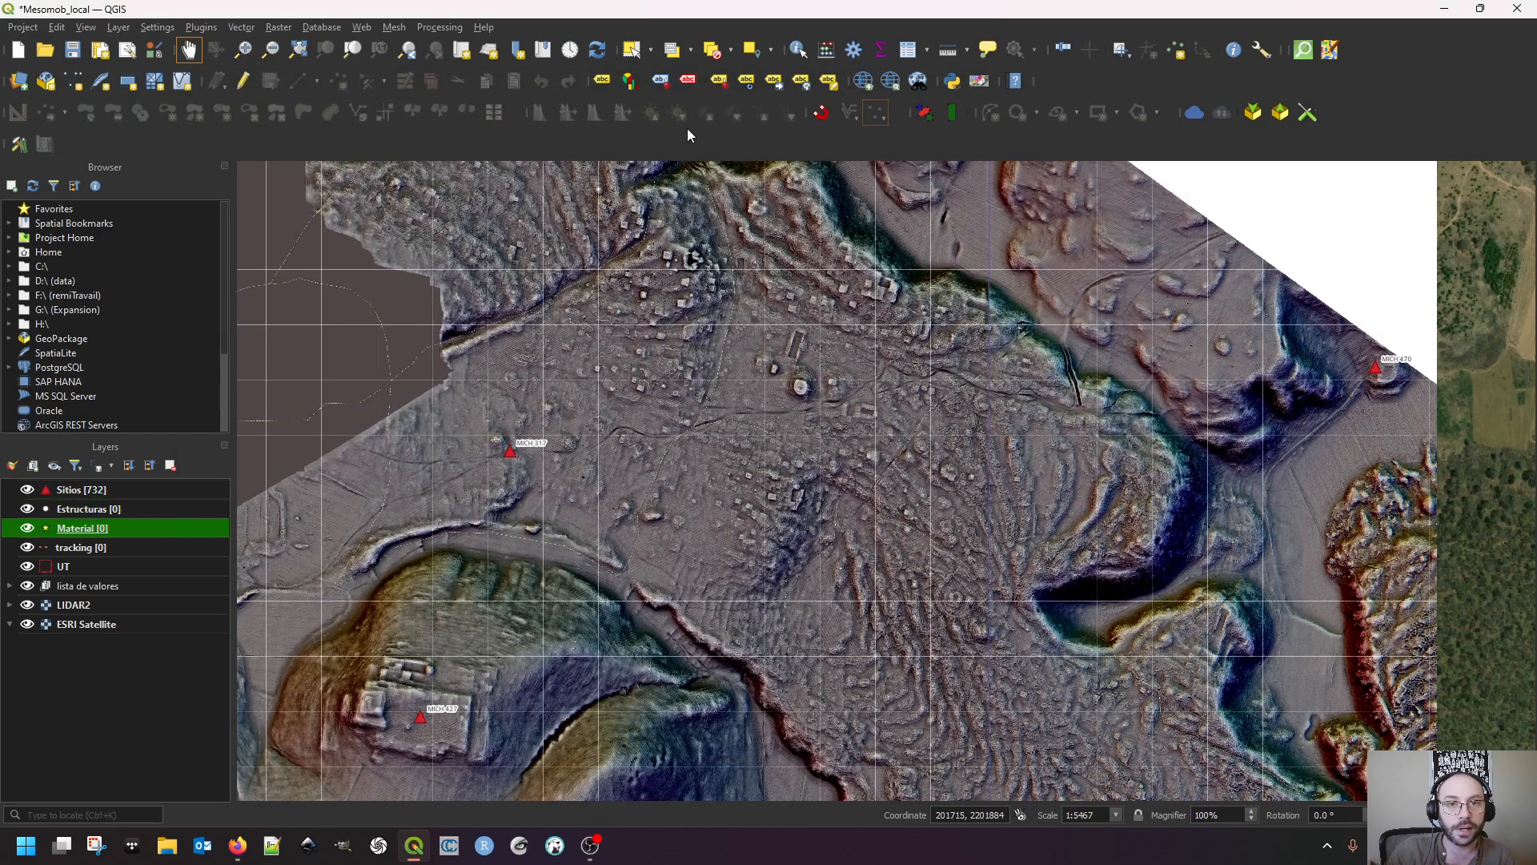
click(910, 53)
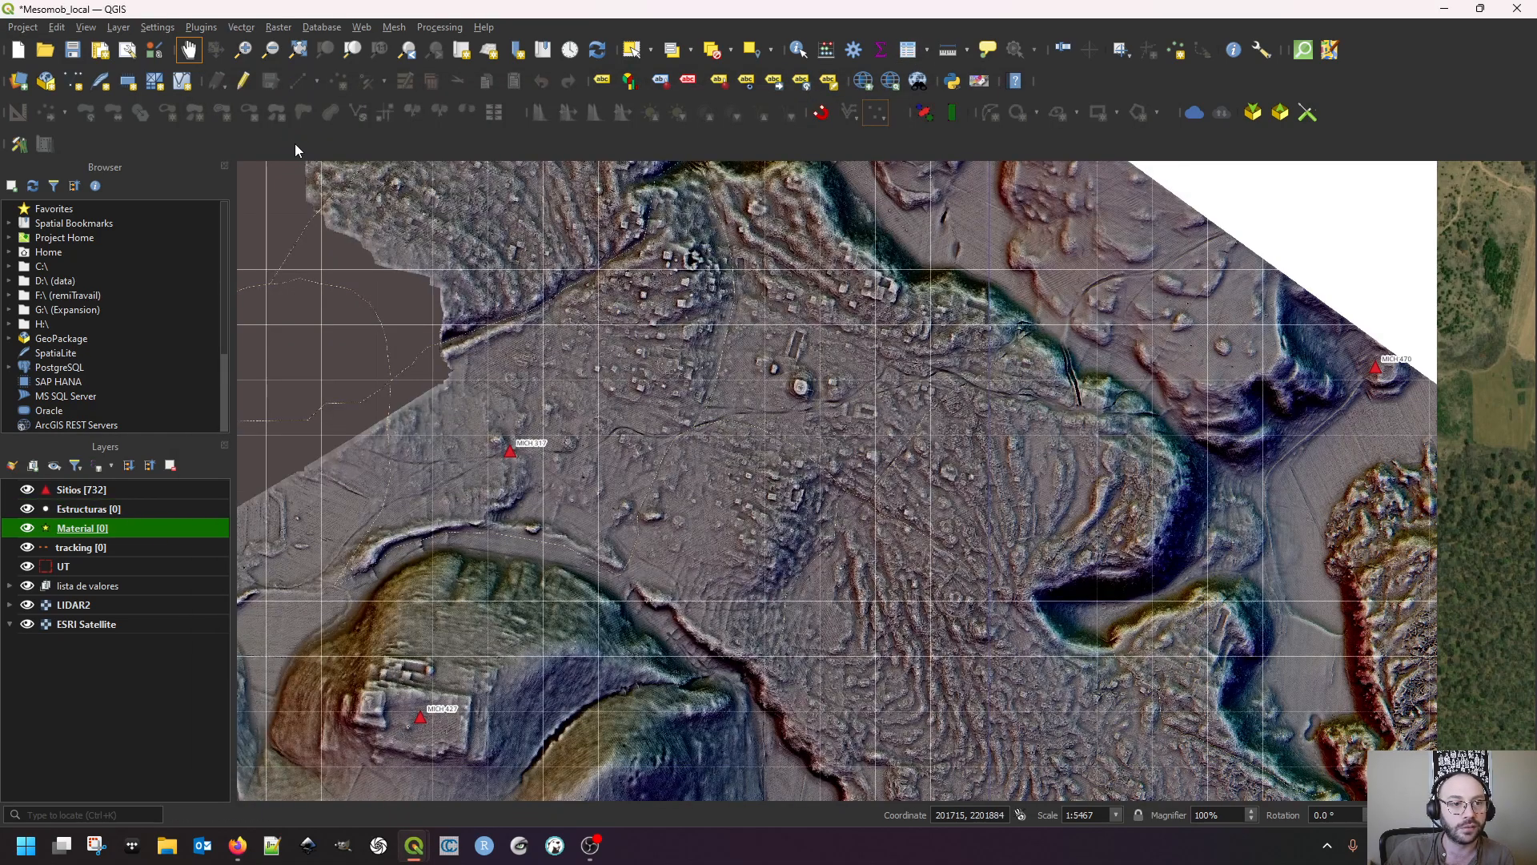
mouse_move(414, 845)
click(592, 761)
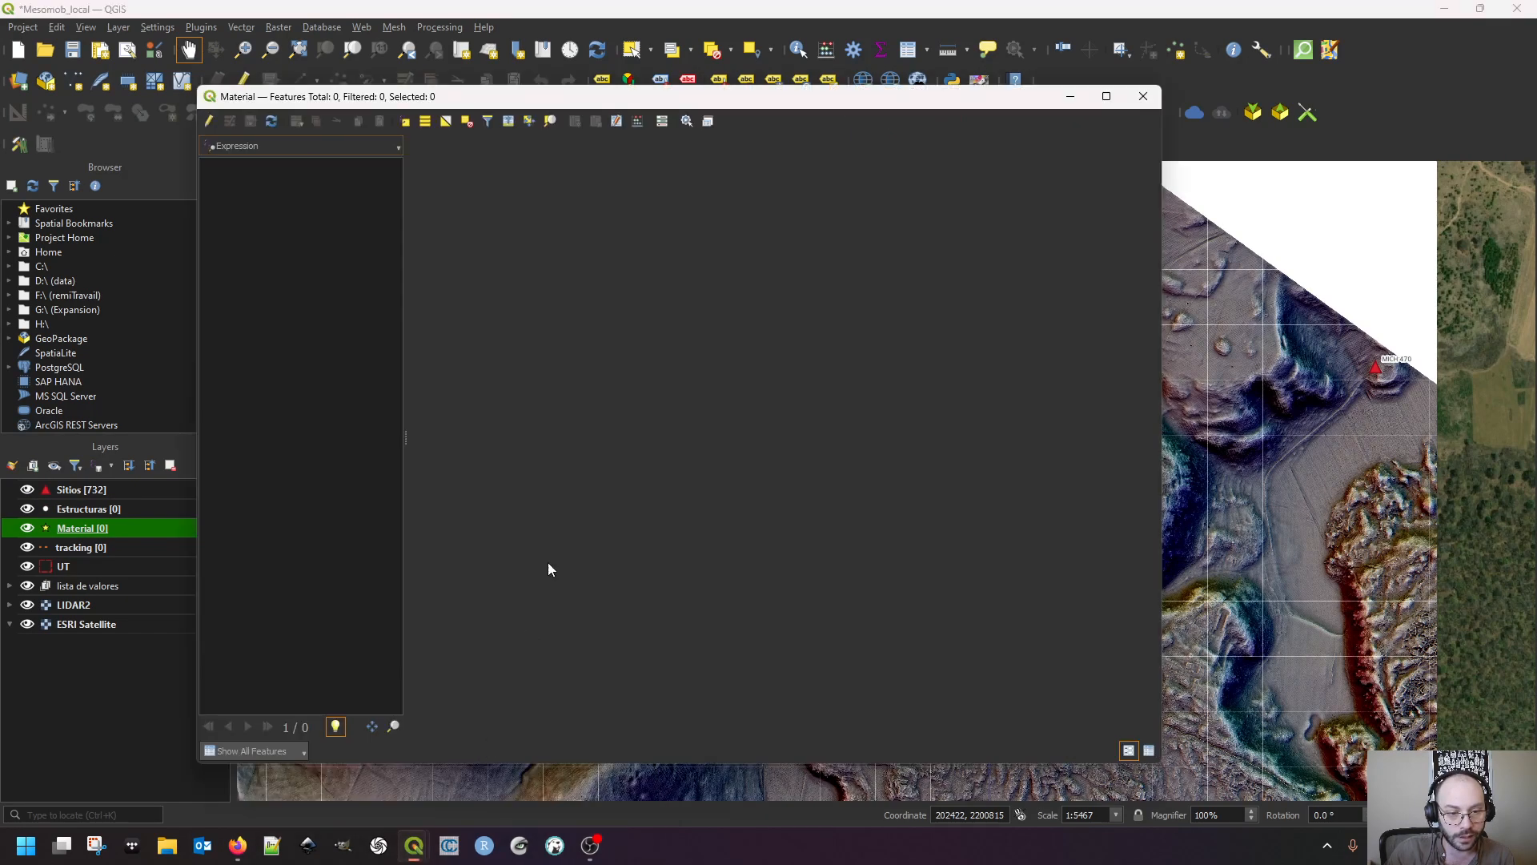
click(280, 147)
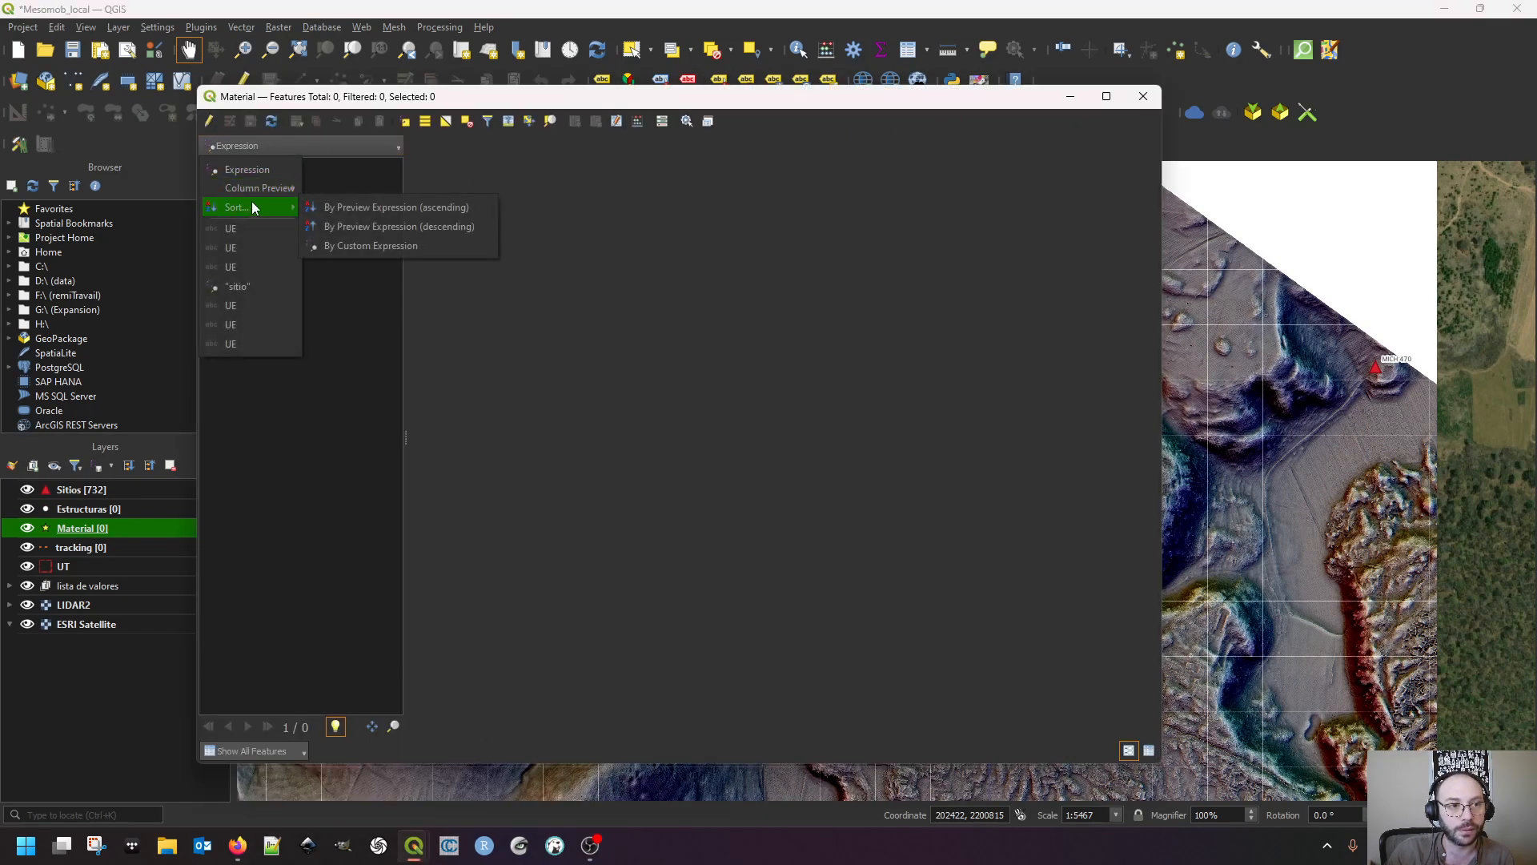
mouse_move(282, 189)
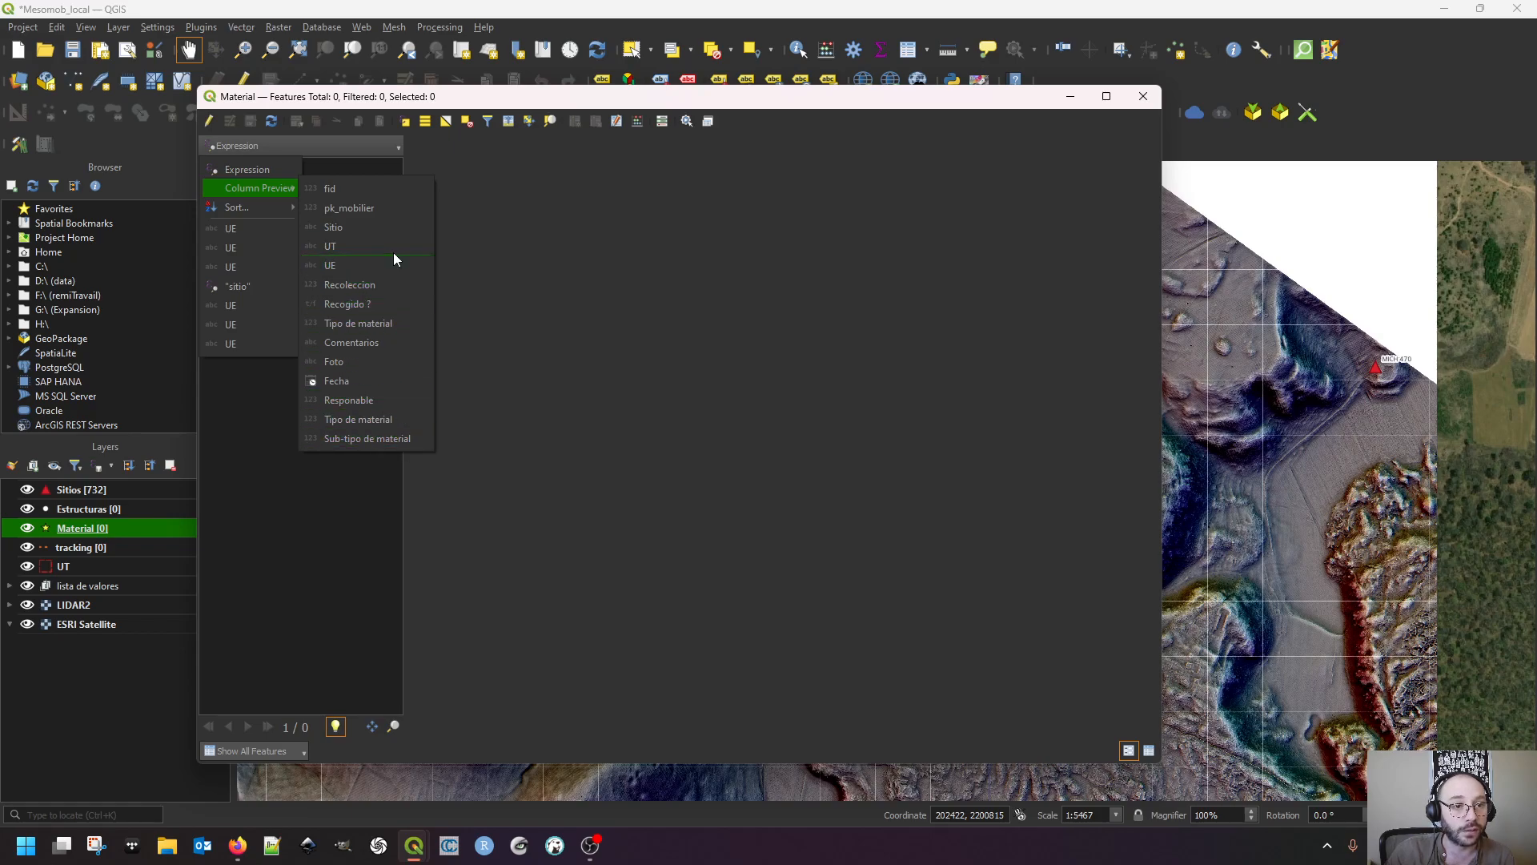
click(366, 245)
Edit Material's preview expression, stripping the COALESCE wrapper to leave only "UT" and appending the || operator
click(312, 144)
click(245, 167)
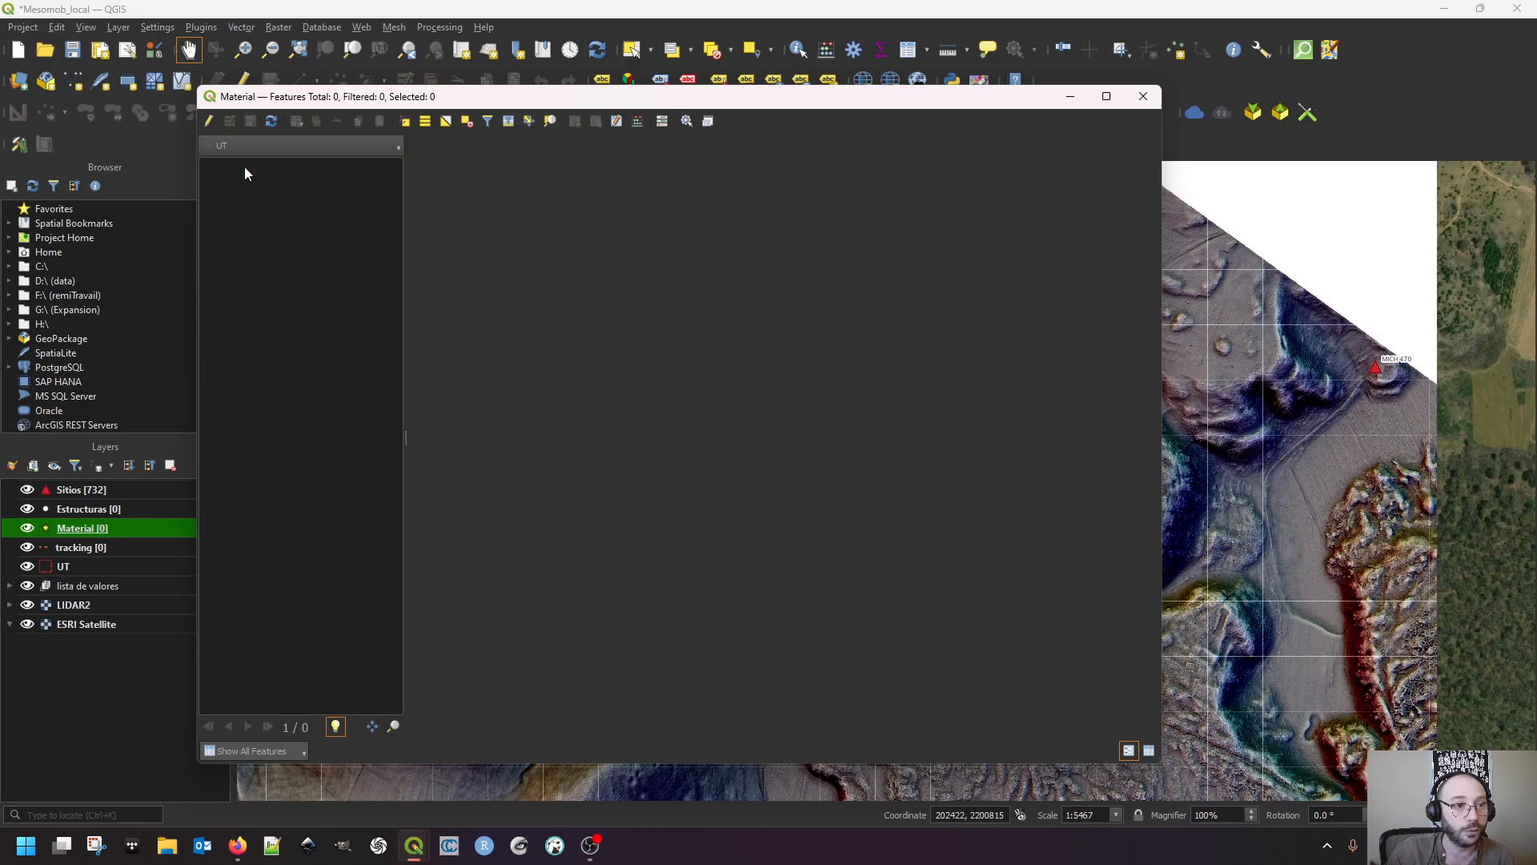
click(467, 289)
click(358, 288)
drag(350, 286, 690, 311)
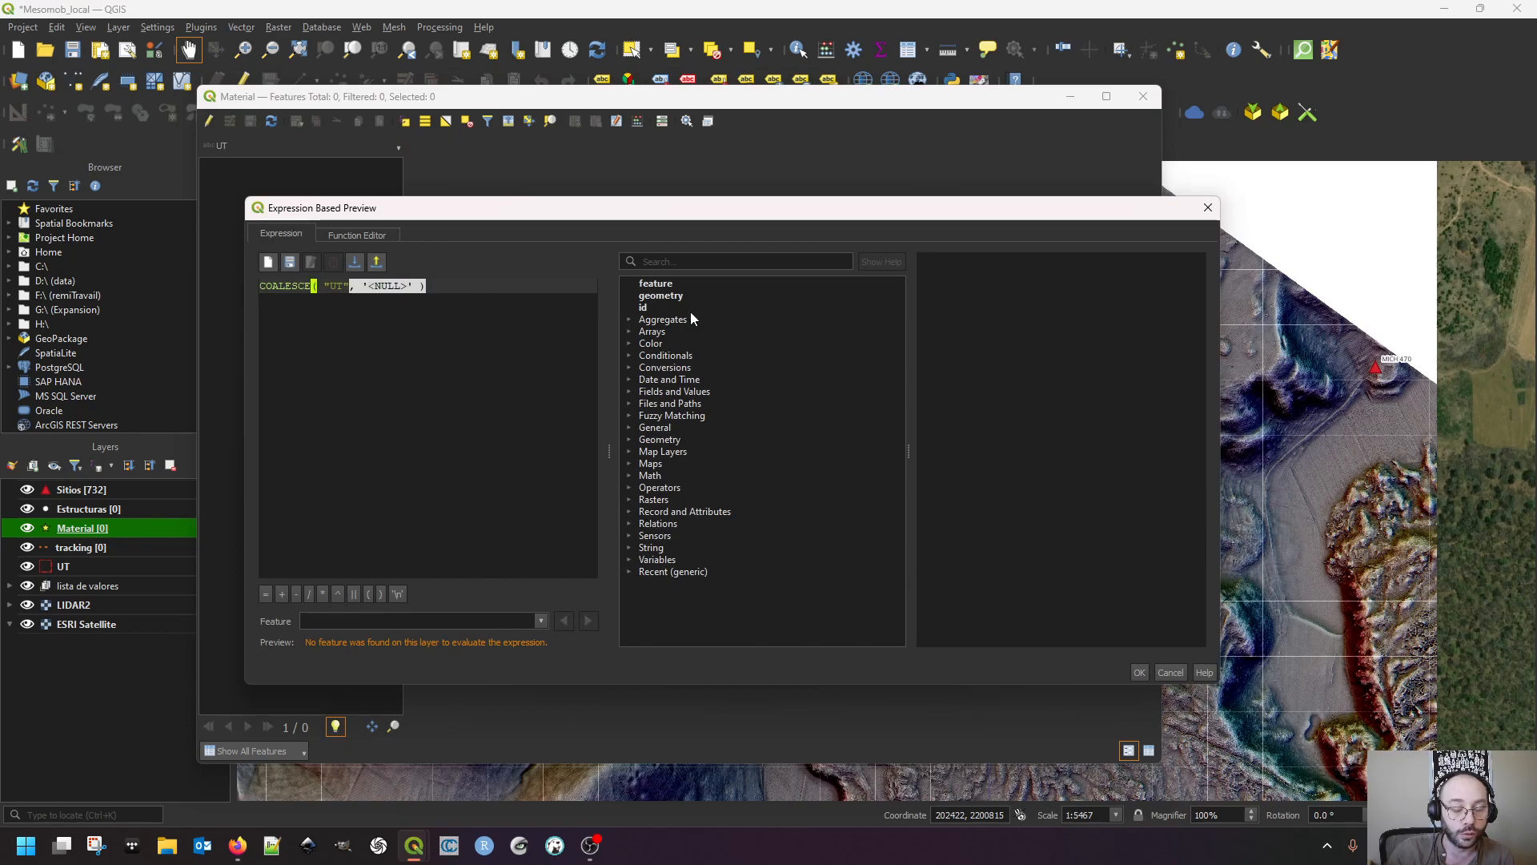
key(BackSpace)
key(BackSpace)
key(BackSpace)
key(BackSpace)
key(BackSpace)
key(BackSpace)
key(BackSpace)
key(BackSpace)
key(BackSpace)
key(BackSpace)
key(BackSpace)
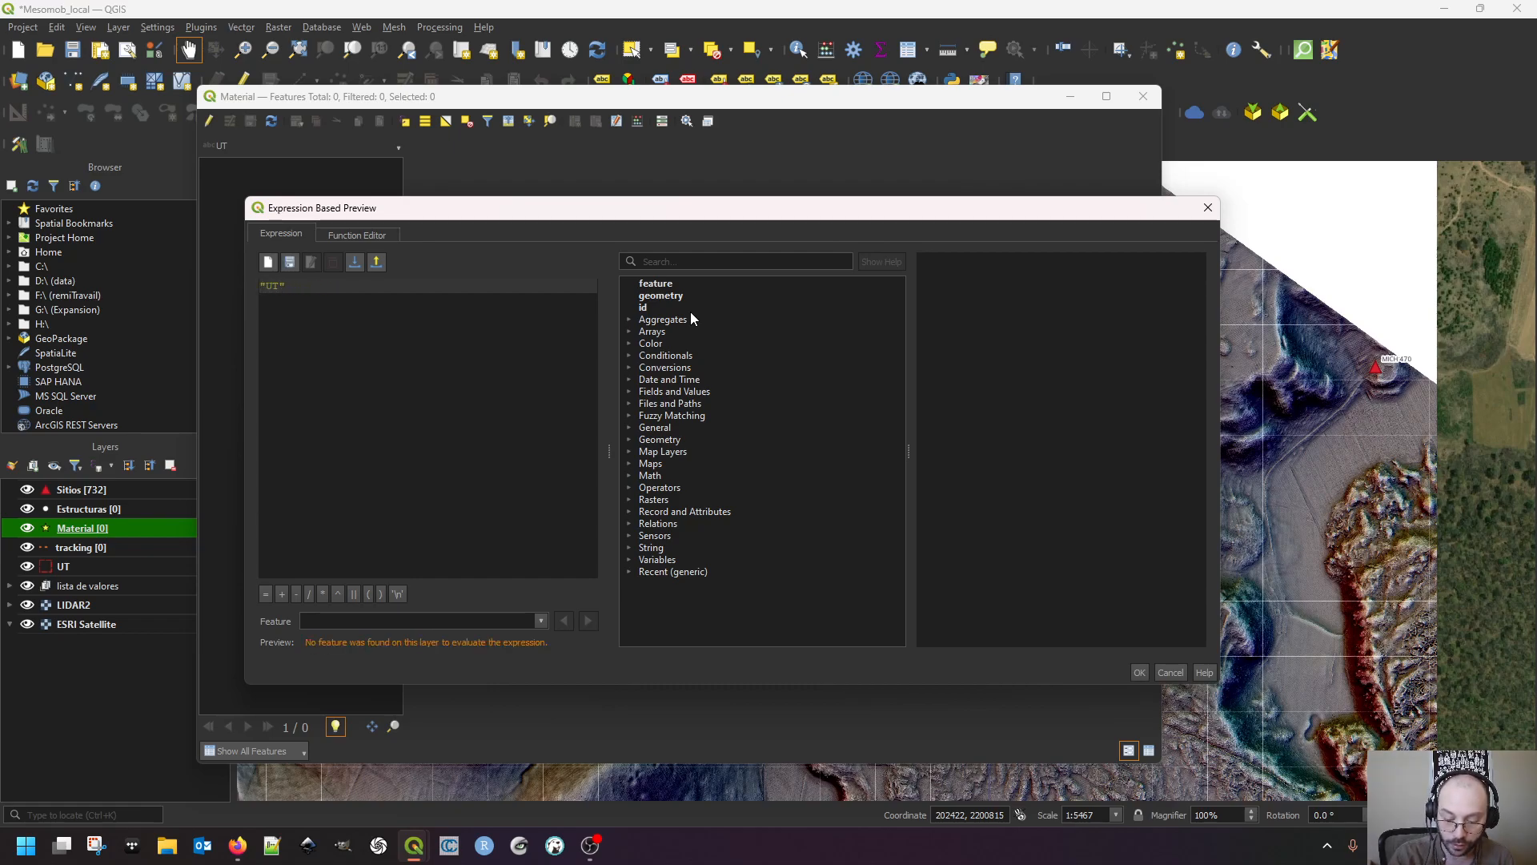
text(||)
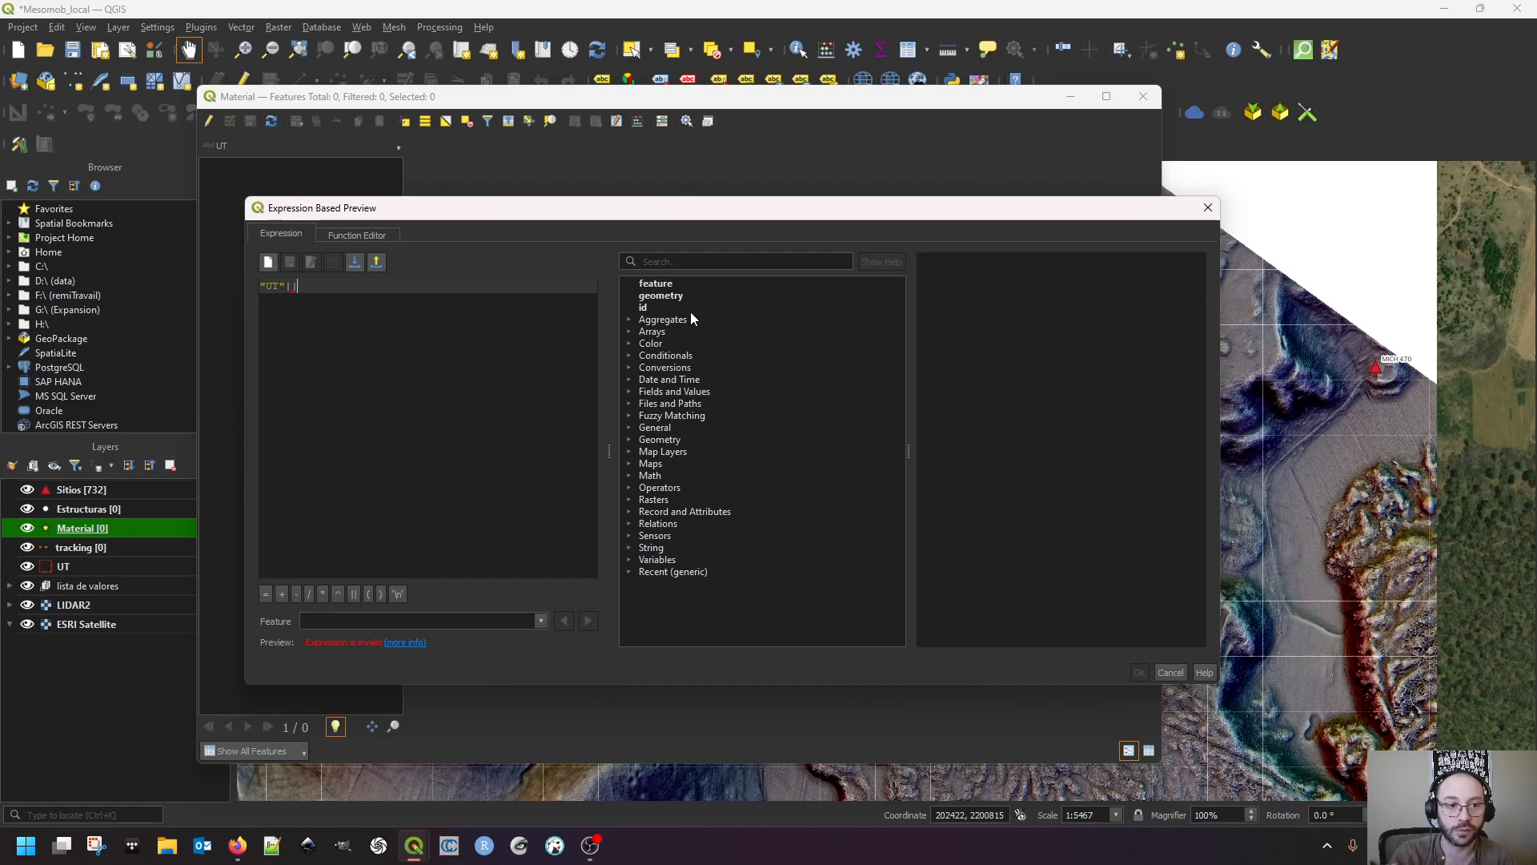
Complete the preview expression as "UT"||"tipo_aislatos" using the layer's fields, apply it, and close Material's attribute table
click(629, 392)
scroll(714, 476, down, 1)
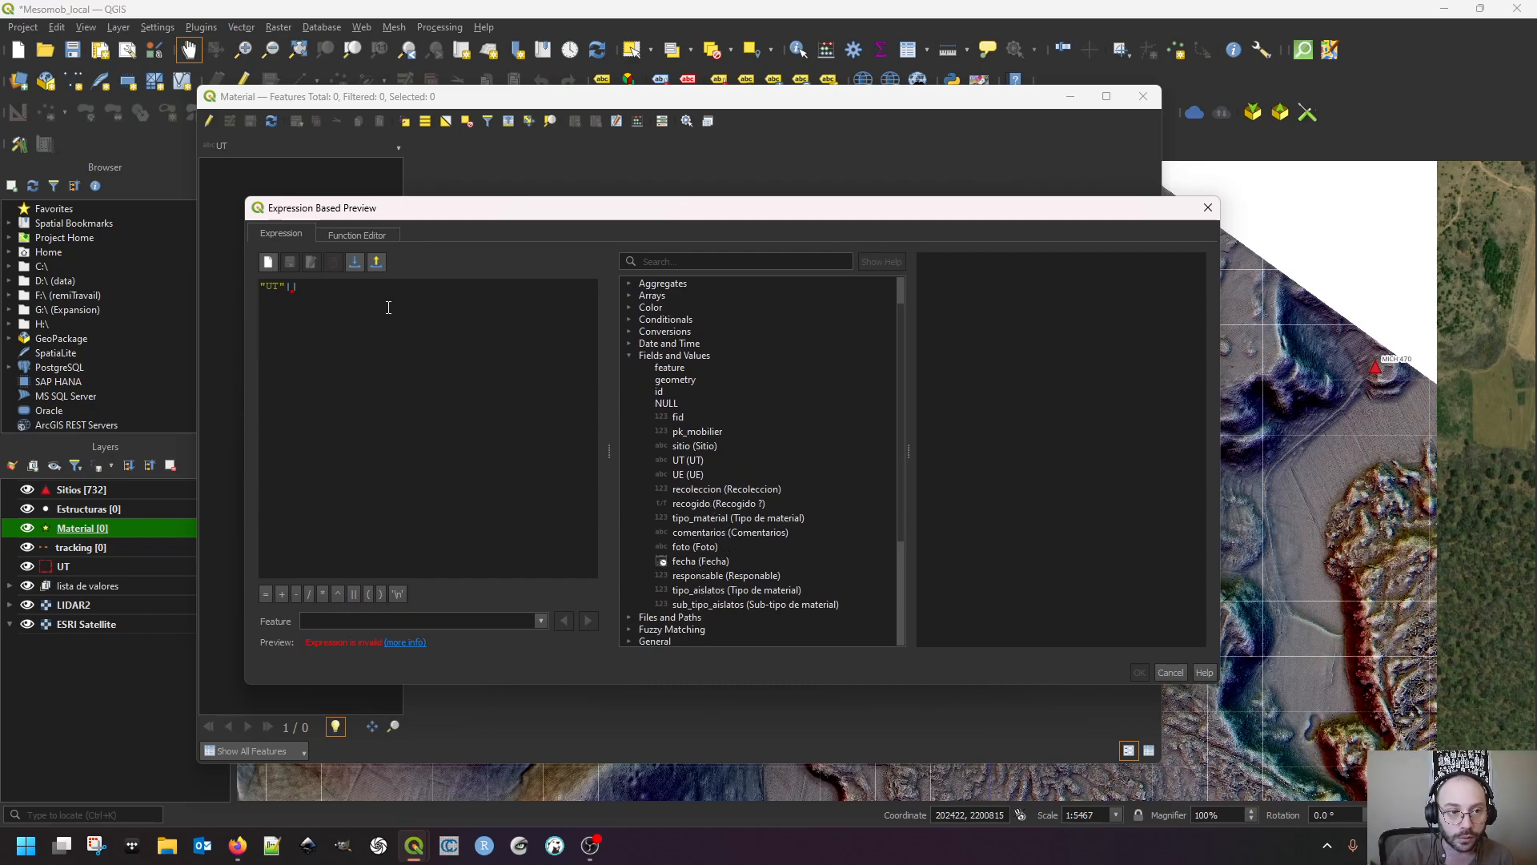
click(703, 535)
click(701, 520)
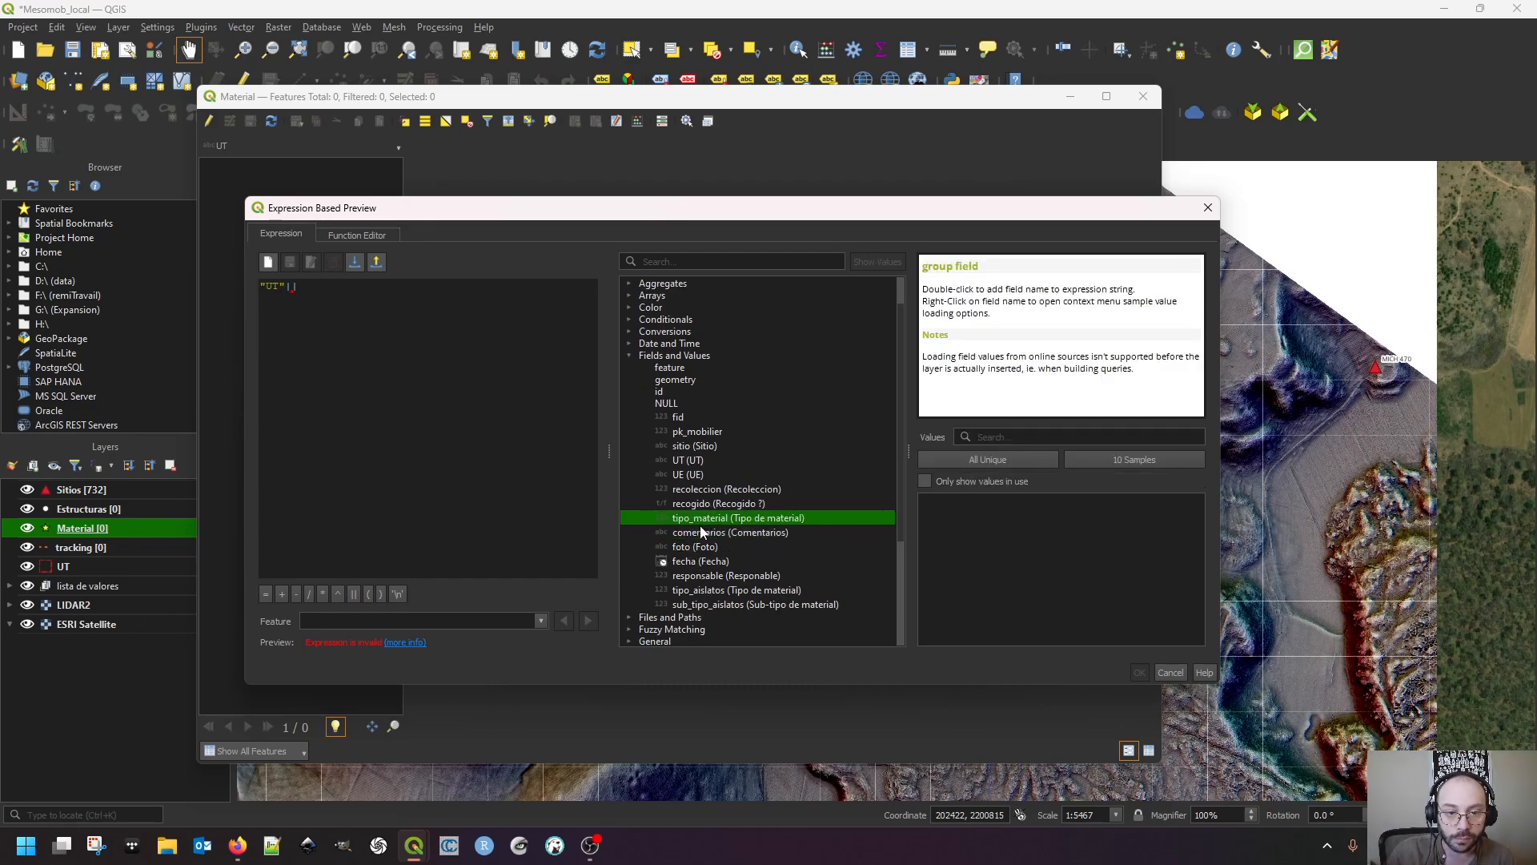
click(707, 504)
click(709, 488)
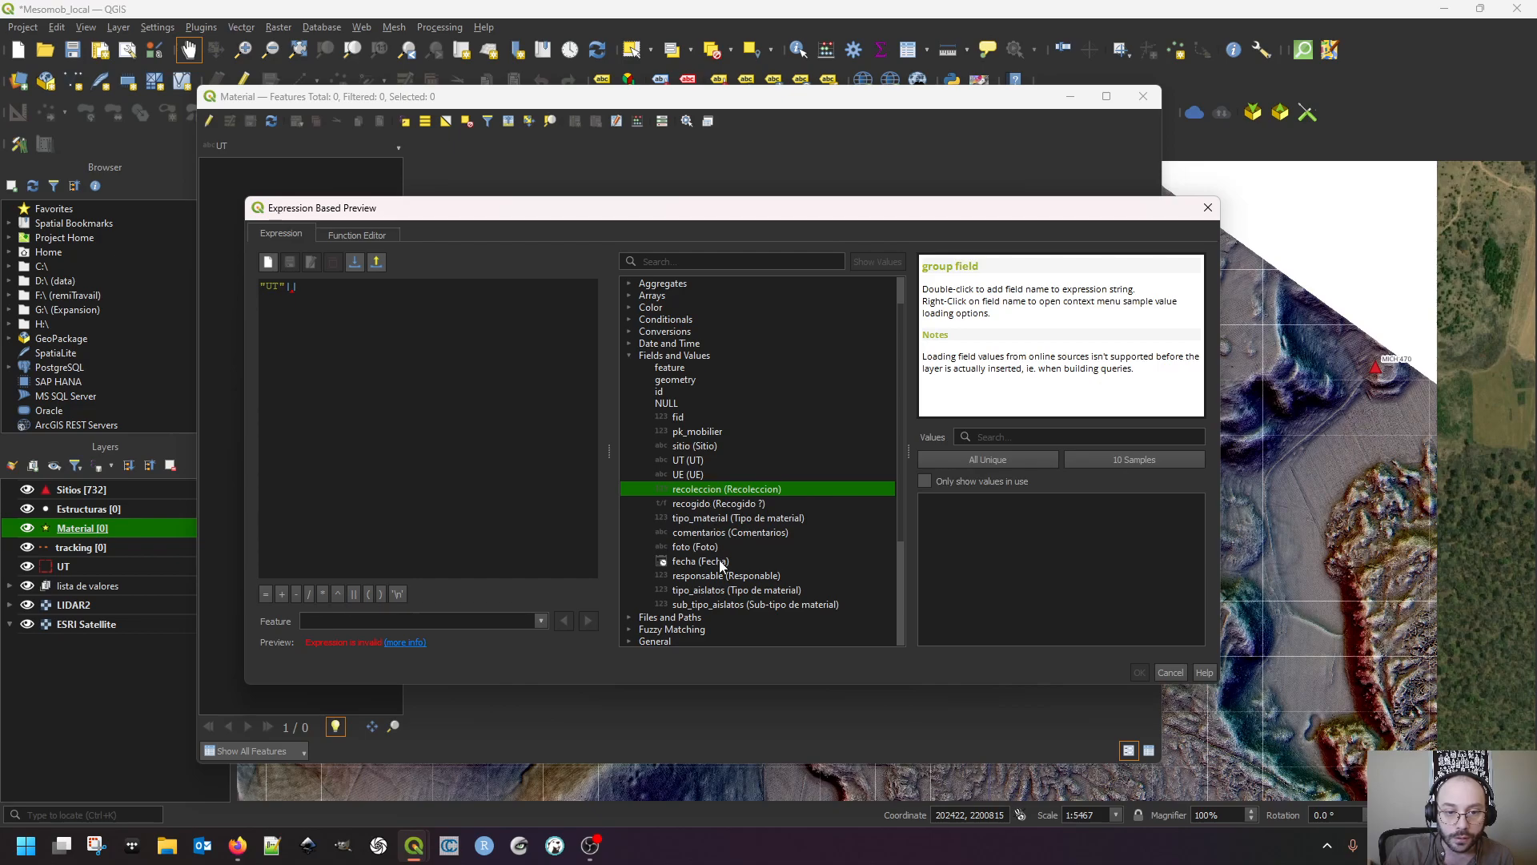
click(699, 594)
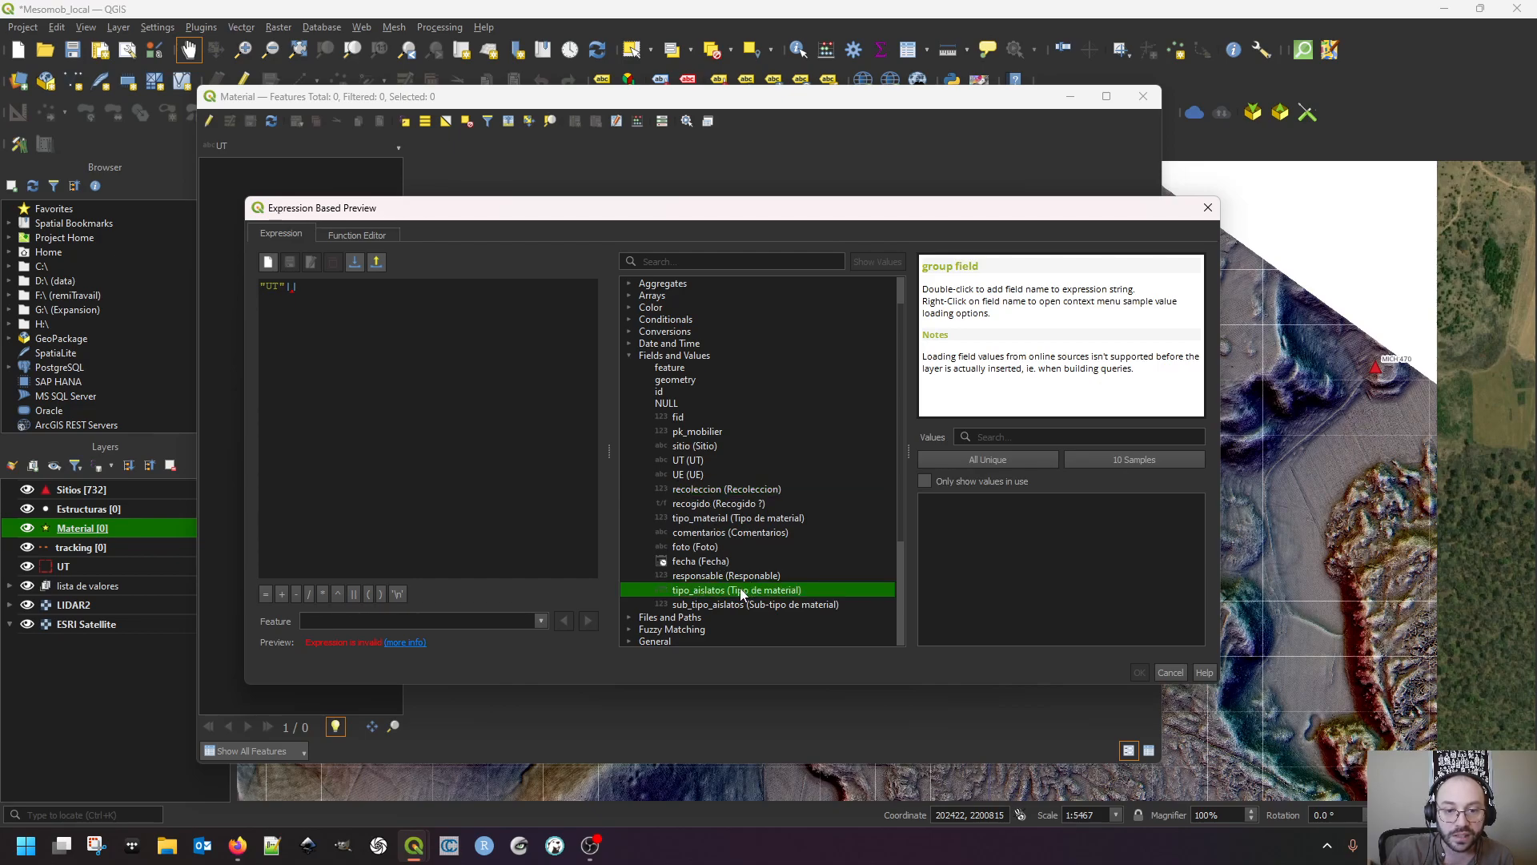
double_click(743, 592)
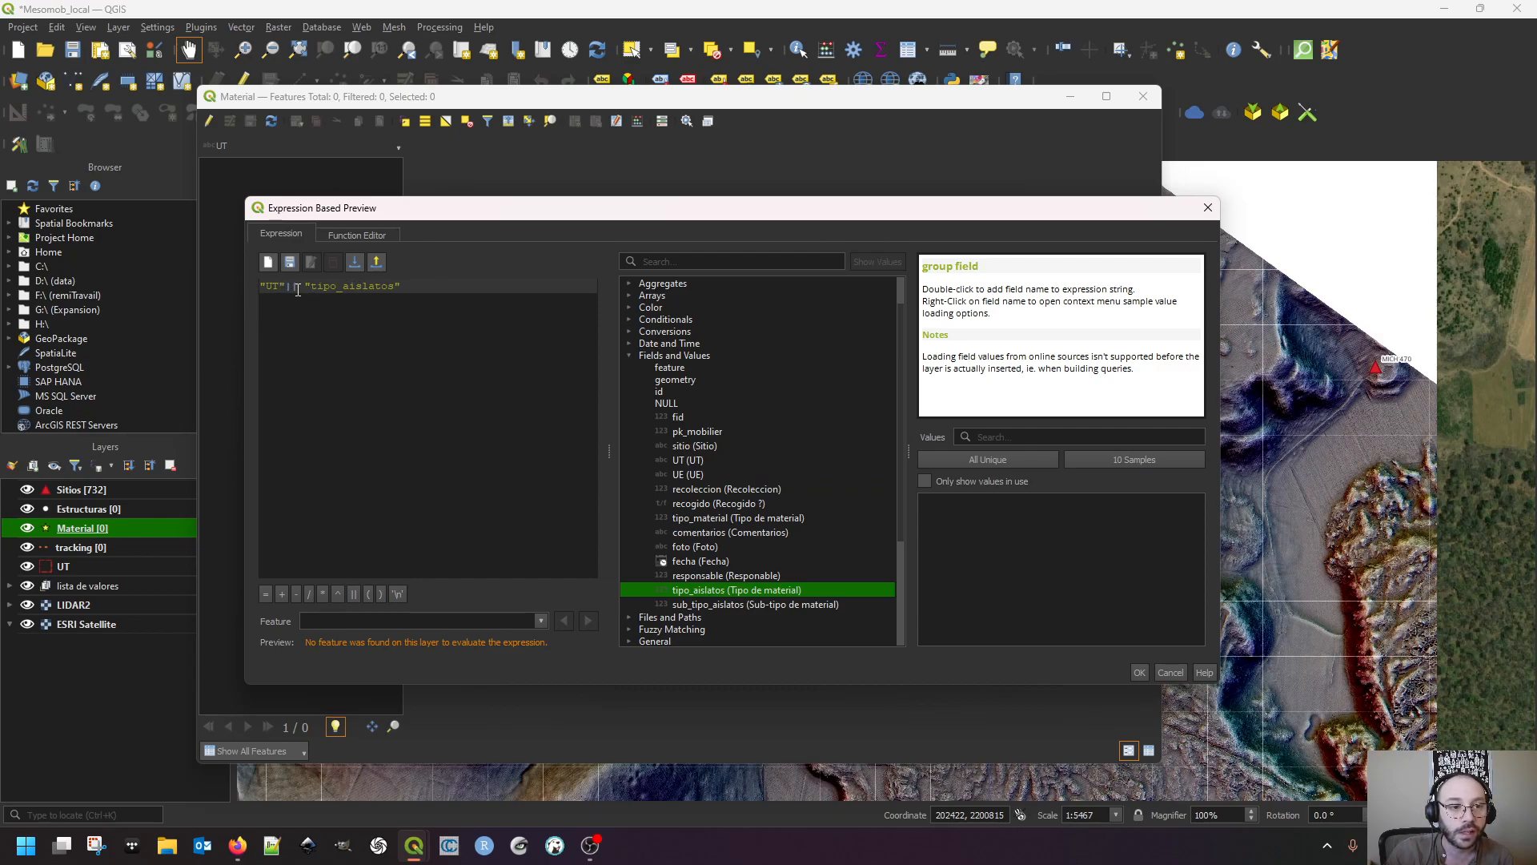
key(BackSpace)
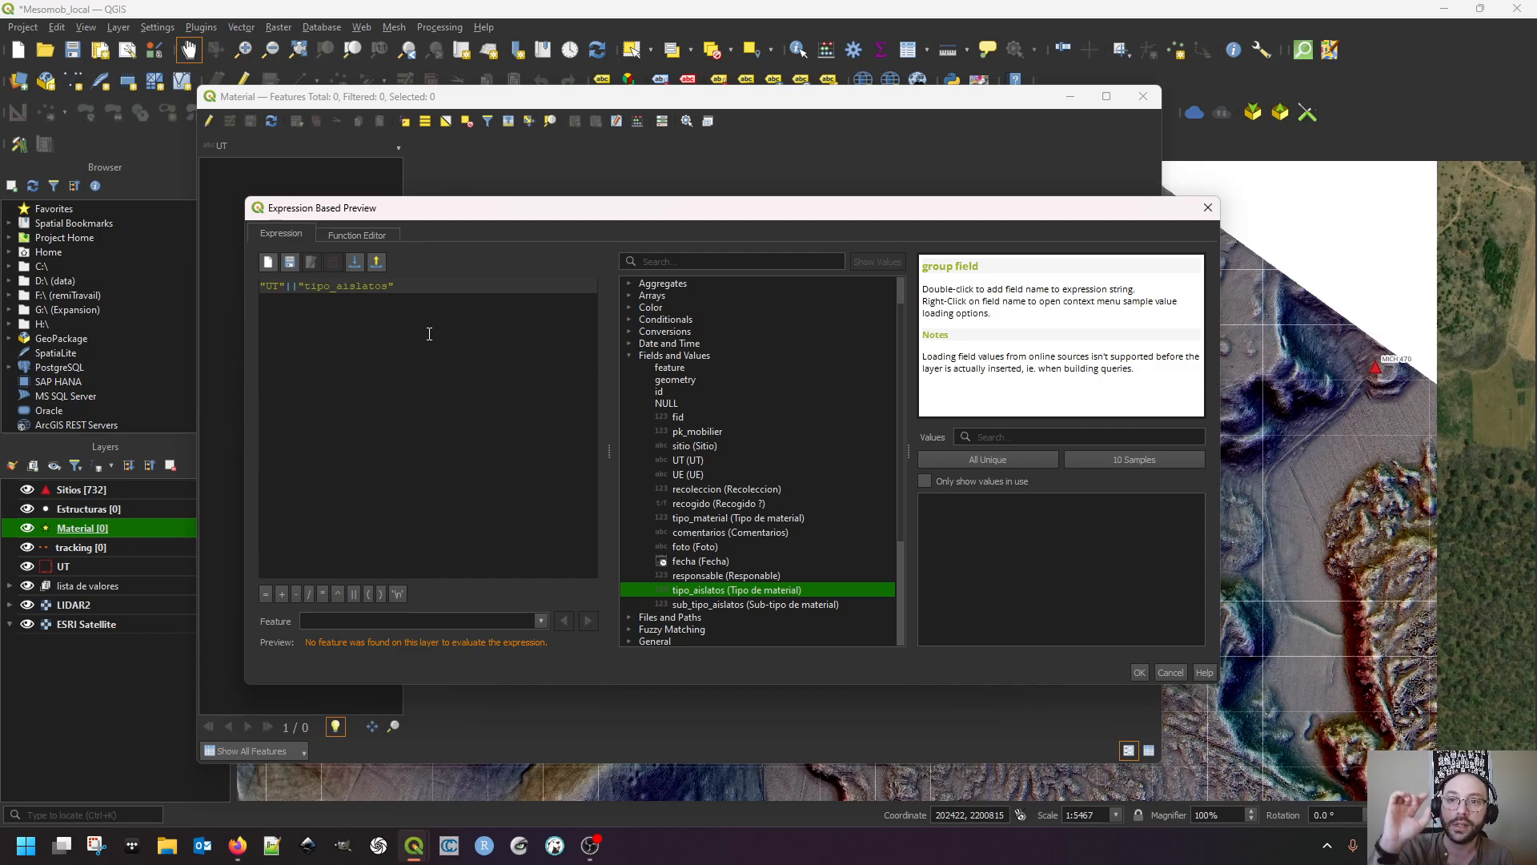
click(1139, 673)
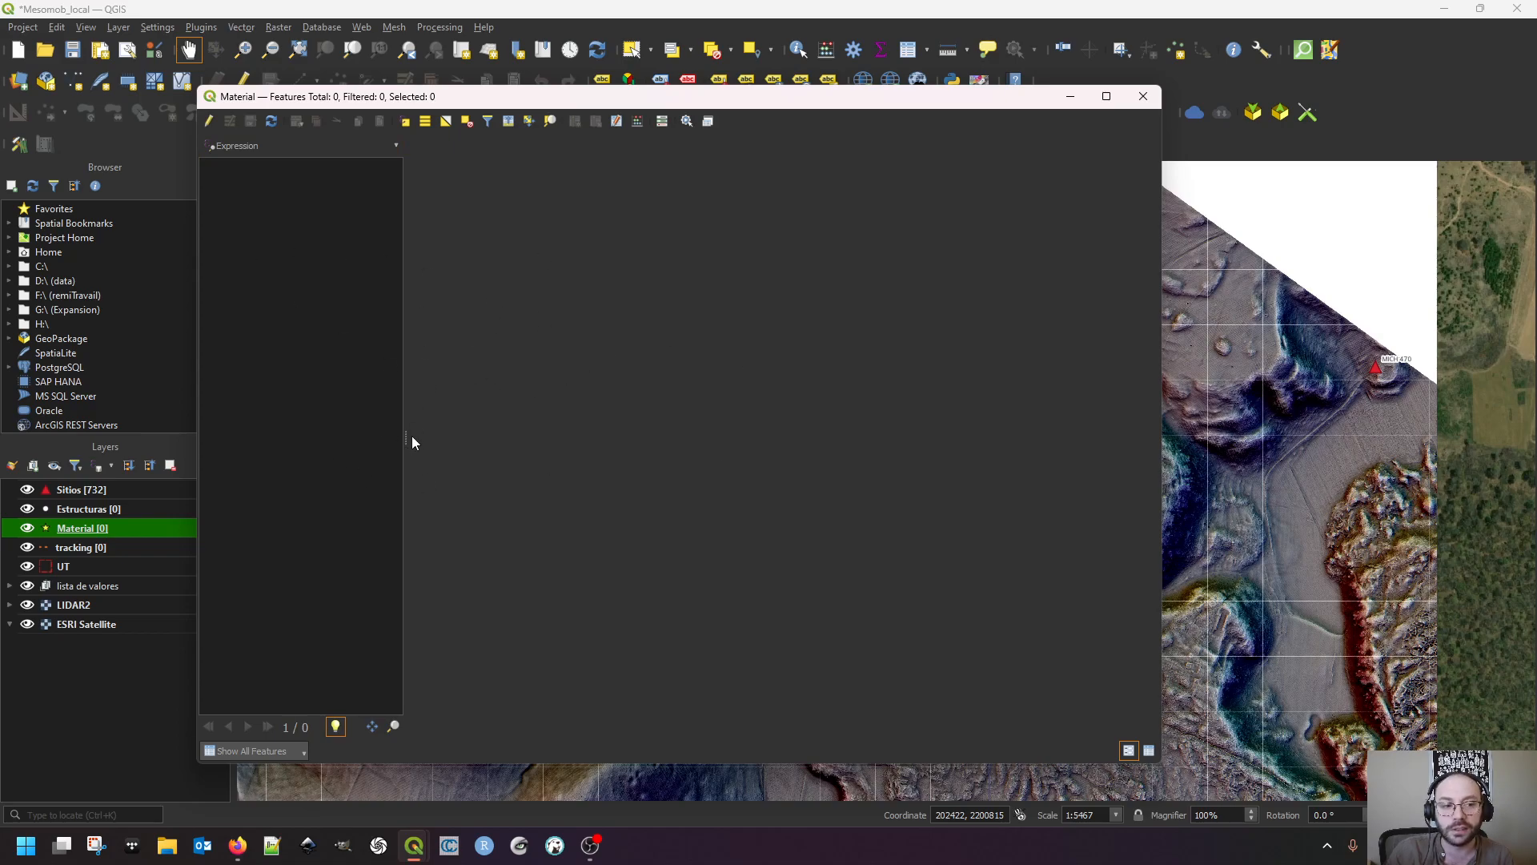
click(1142, 97)
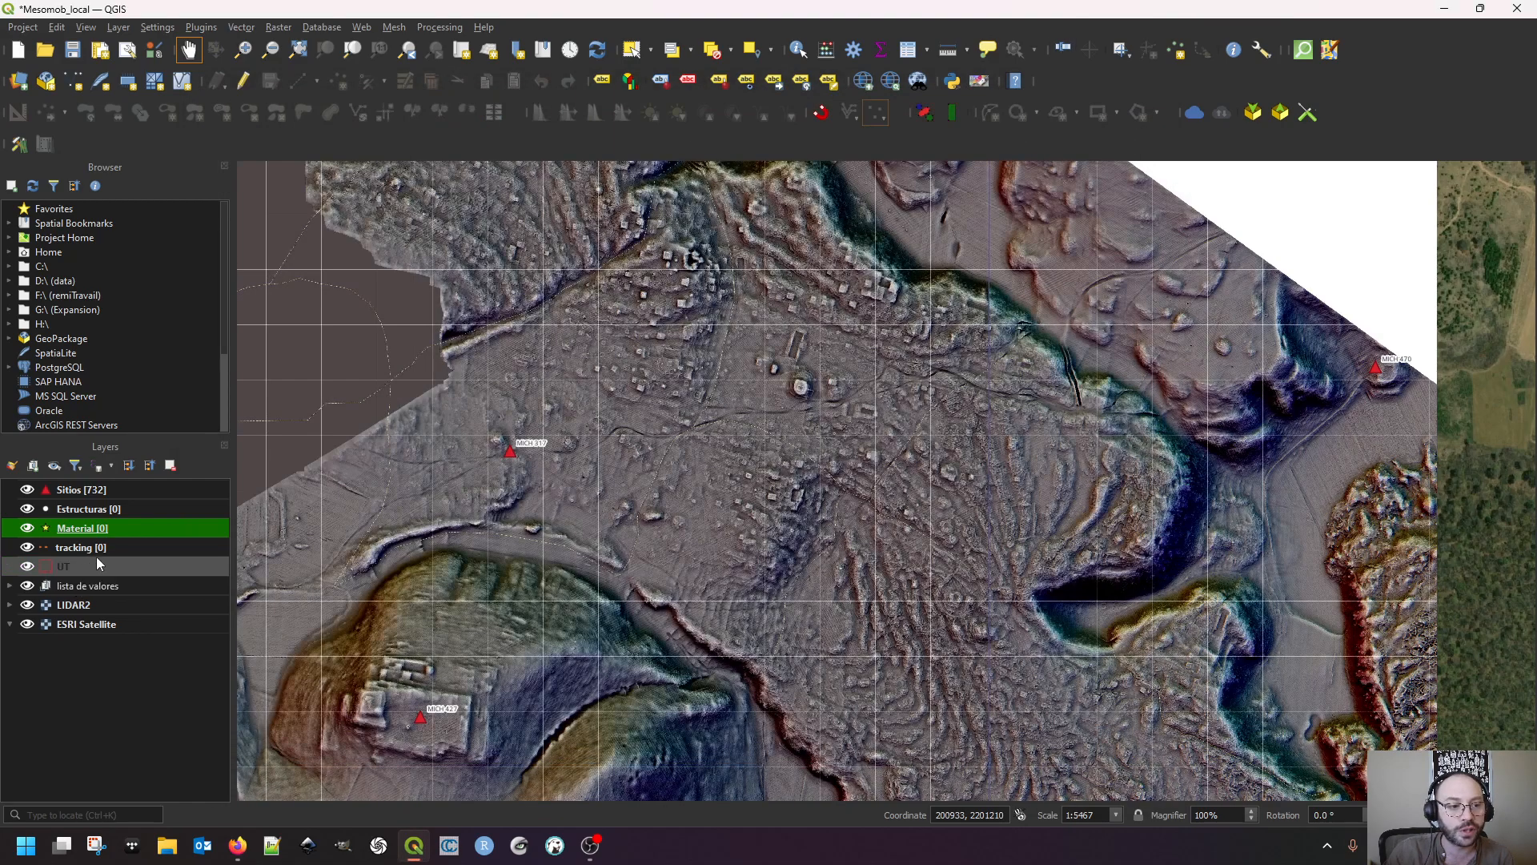
Examine the foto field's attachment widget settings in the Material attribute form and the layer's QField attachment naming
double_click(115, 526)
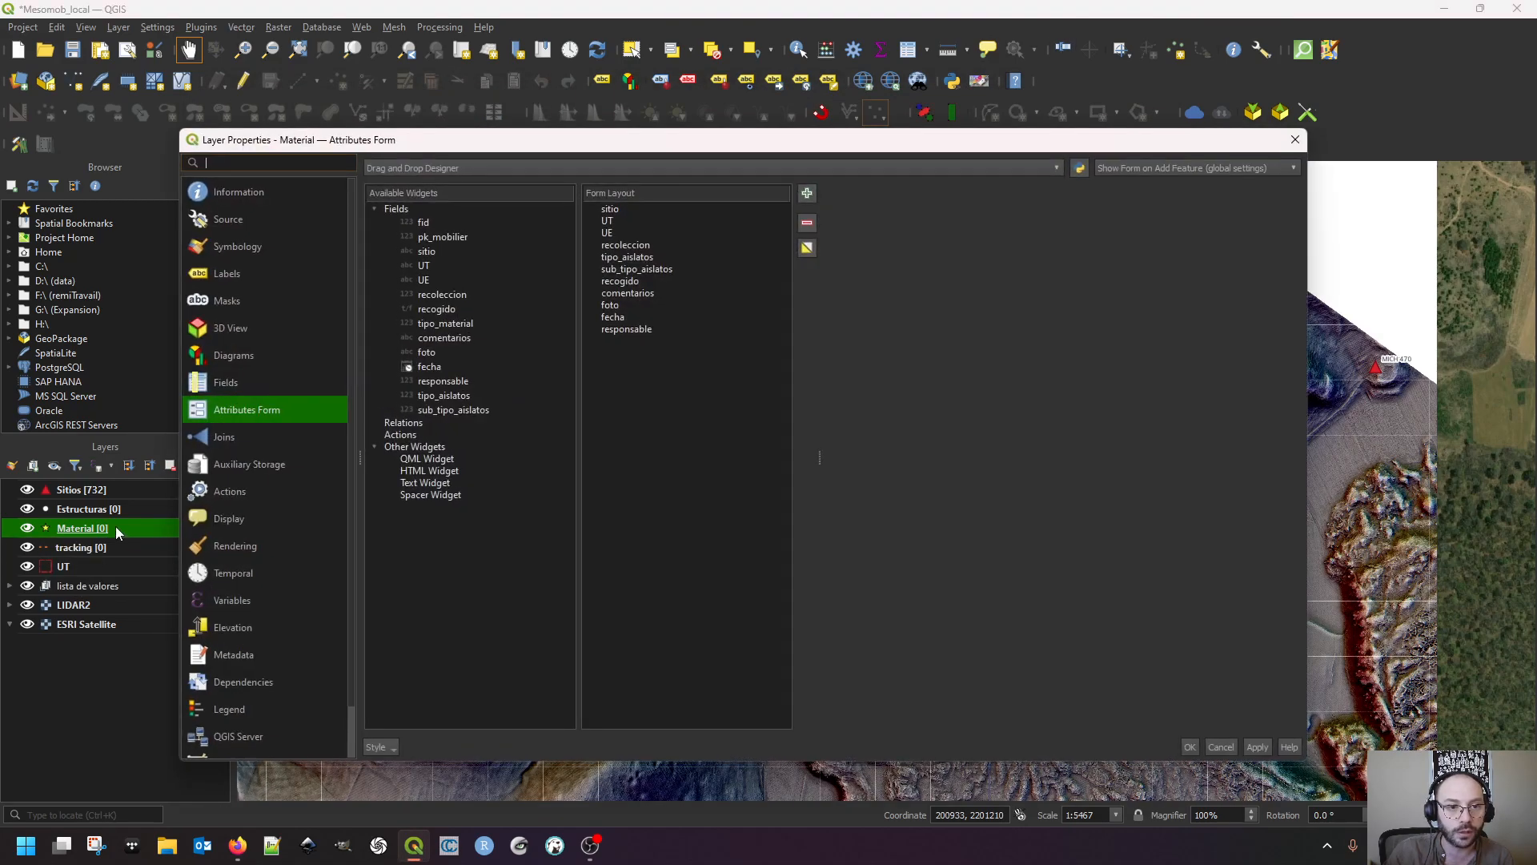
click(622, 305)
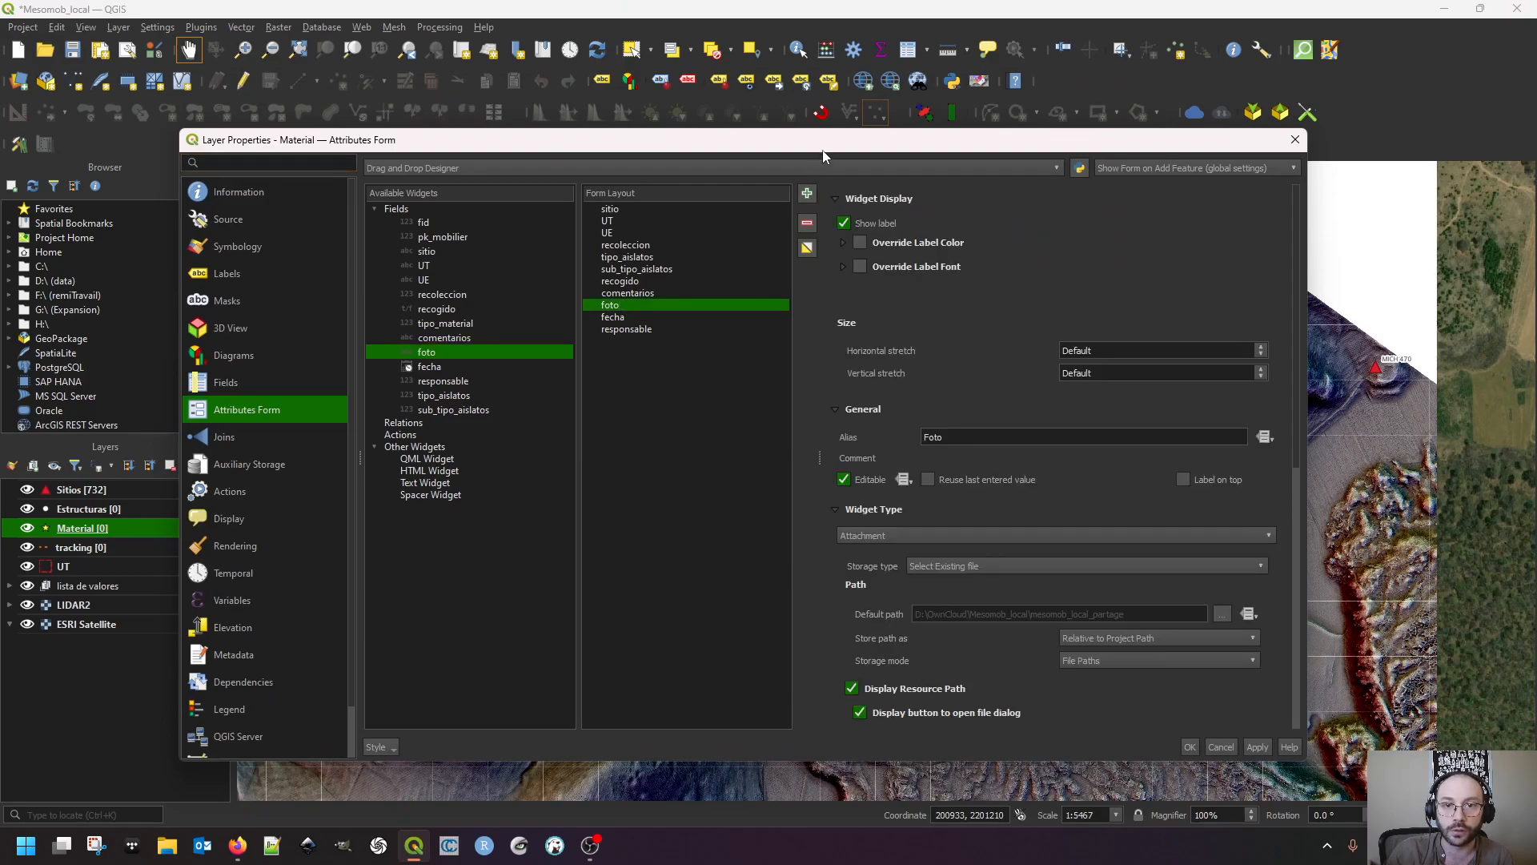
drag(811, 140, 651, 90)
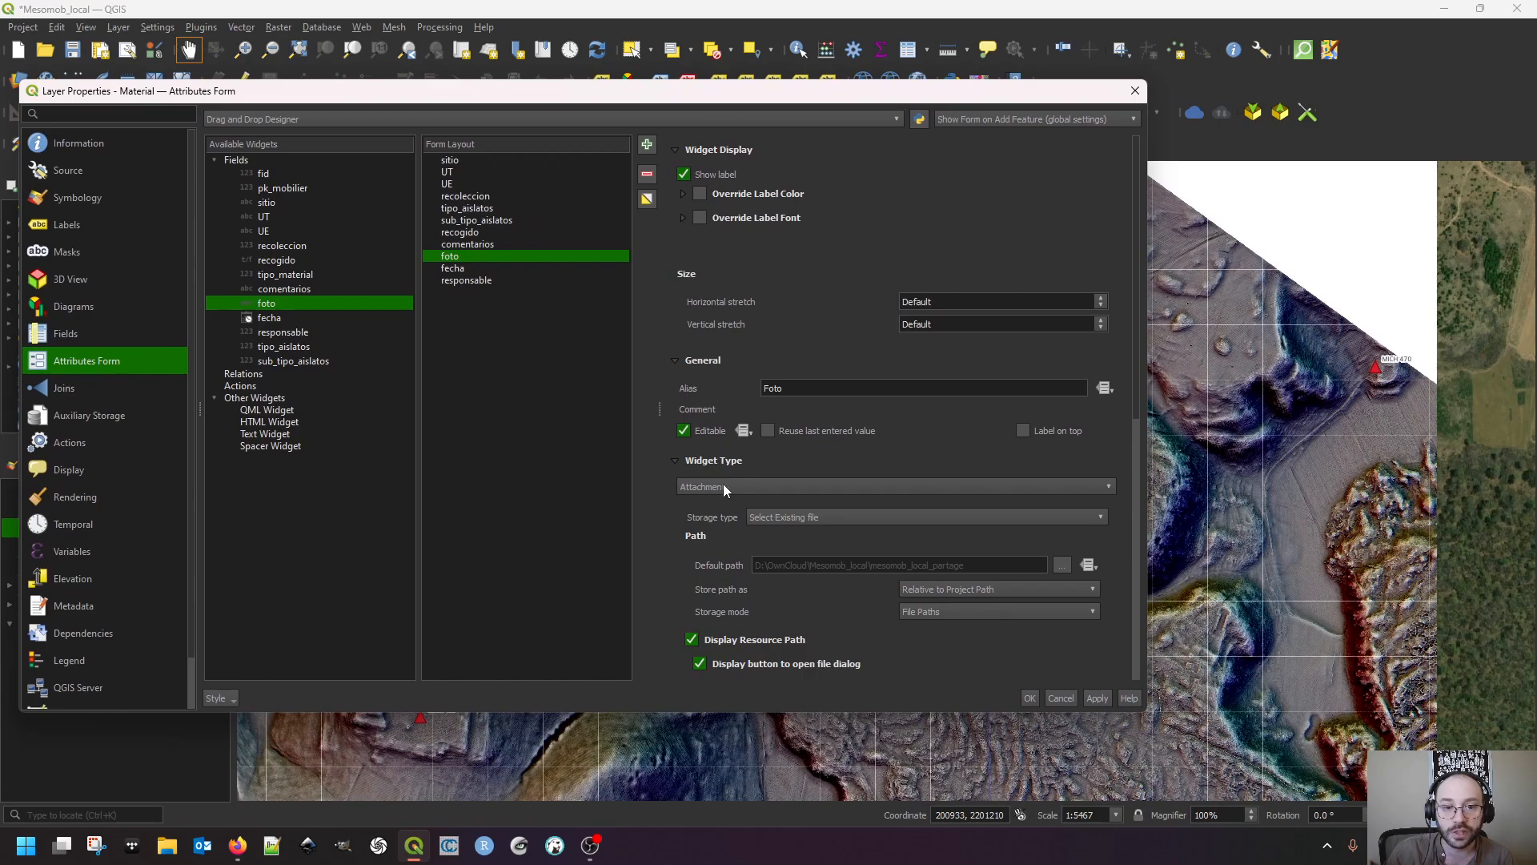
scroll(1135, 405, down, 5)
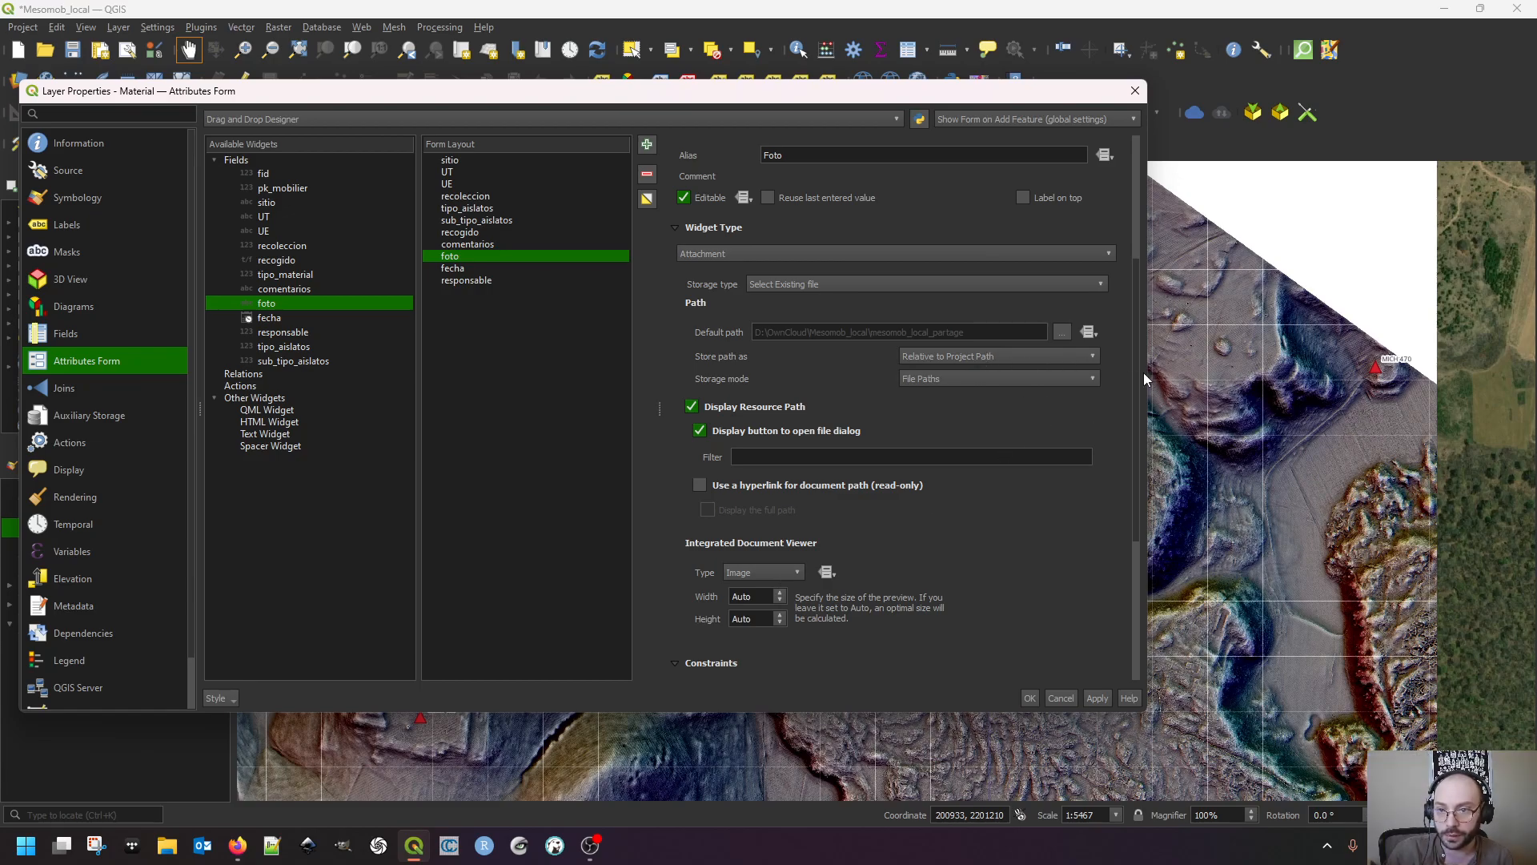
scroll(1136, 354, down, 3)
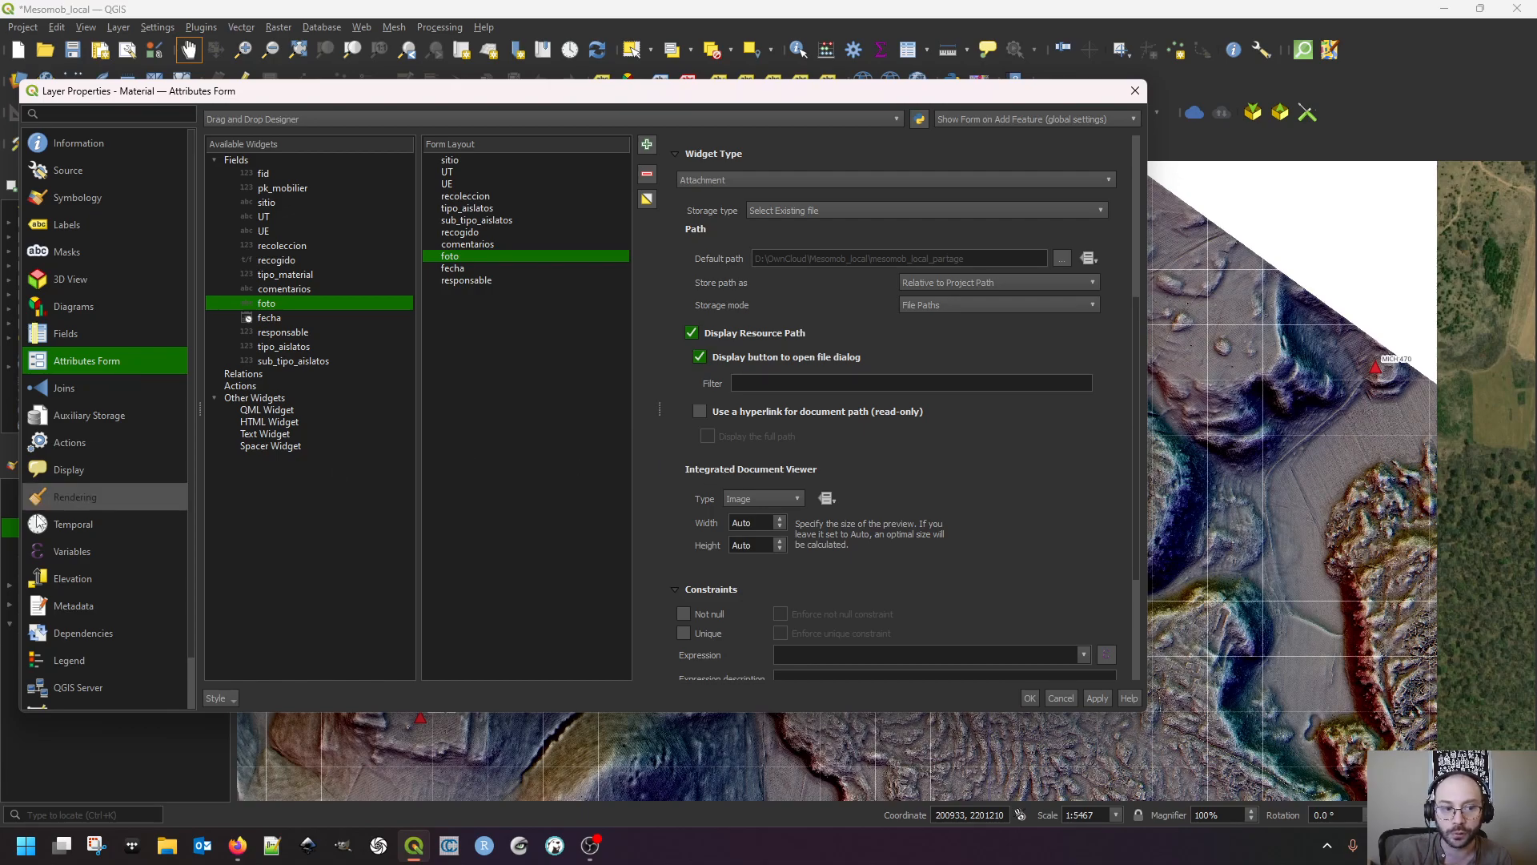
scroll(94, 530, down, 2)
click(109, 687)
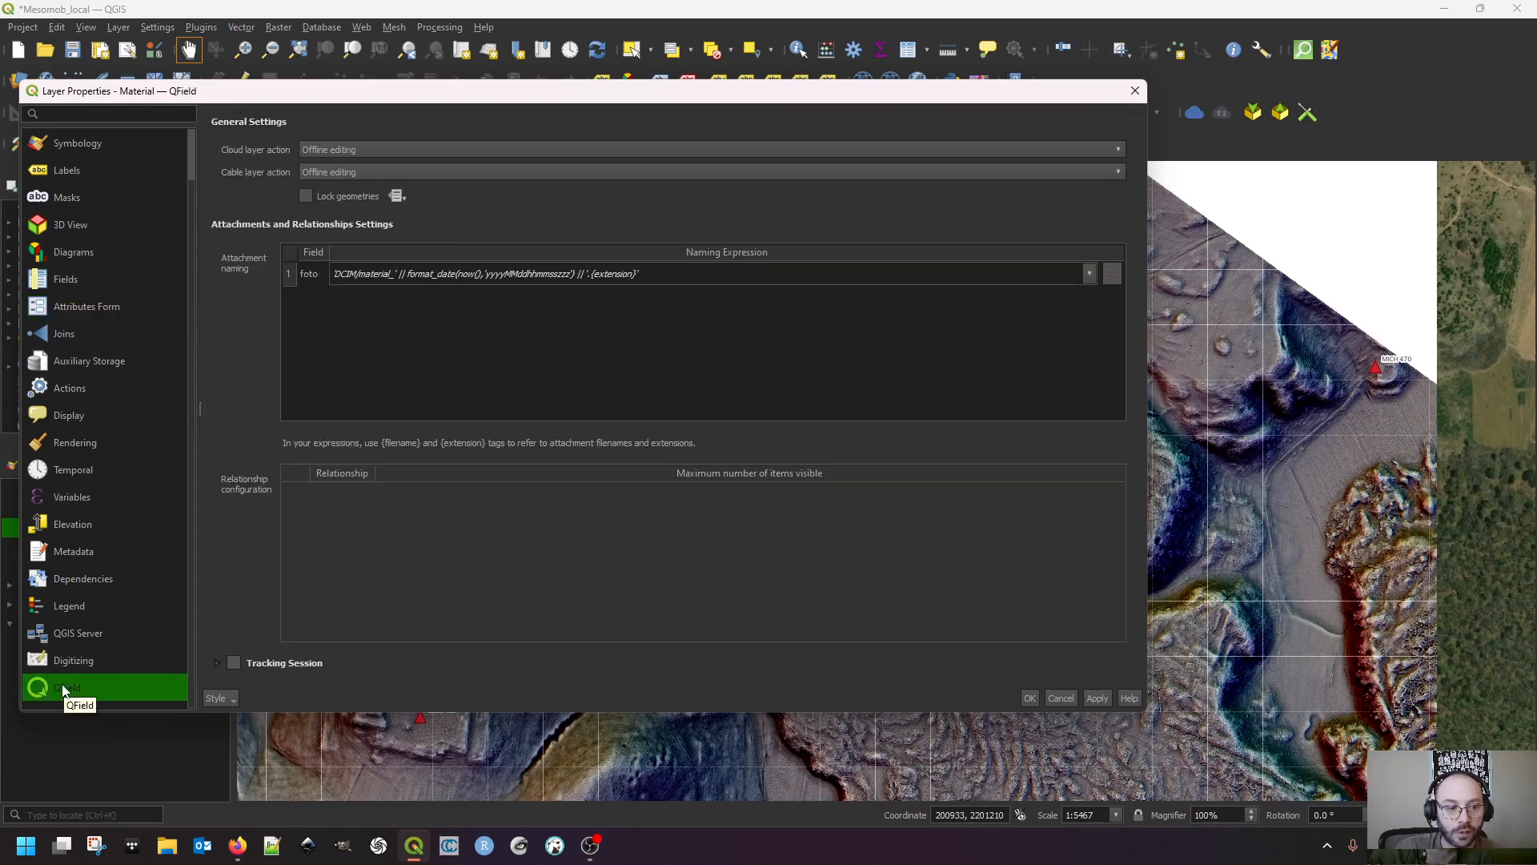
Examine the date and extension parts of the foto naming expression in Material's QField attachment settings, and close the layer properties
click(418, 274)
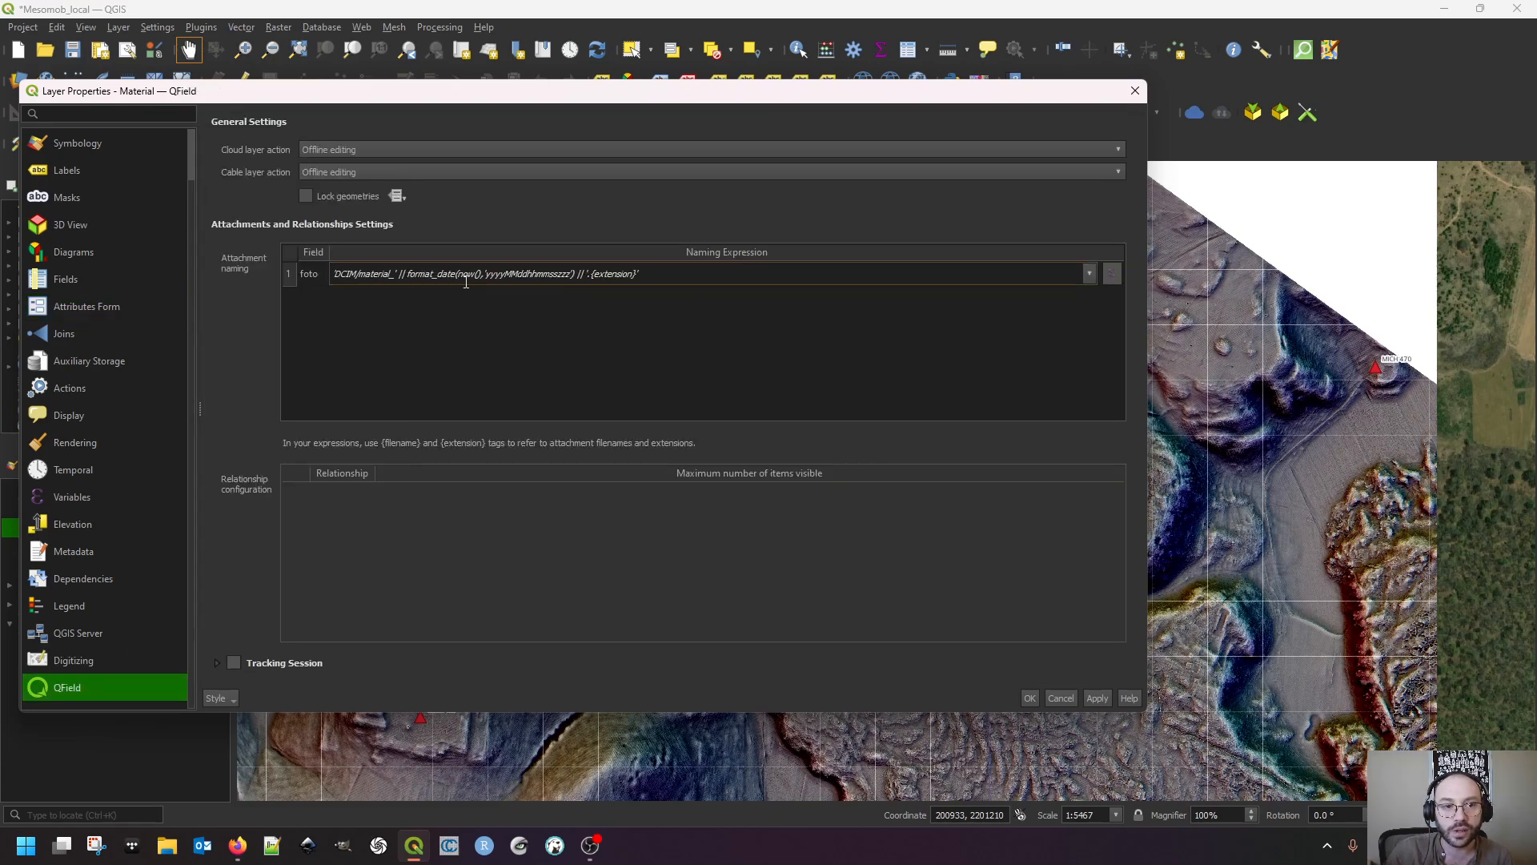
drag(409, 275, 639, 274)
click(438, 270)
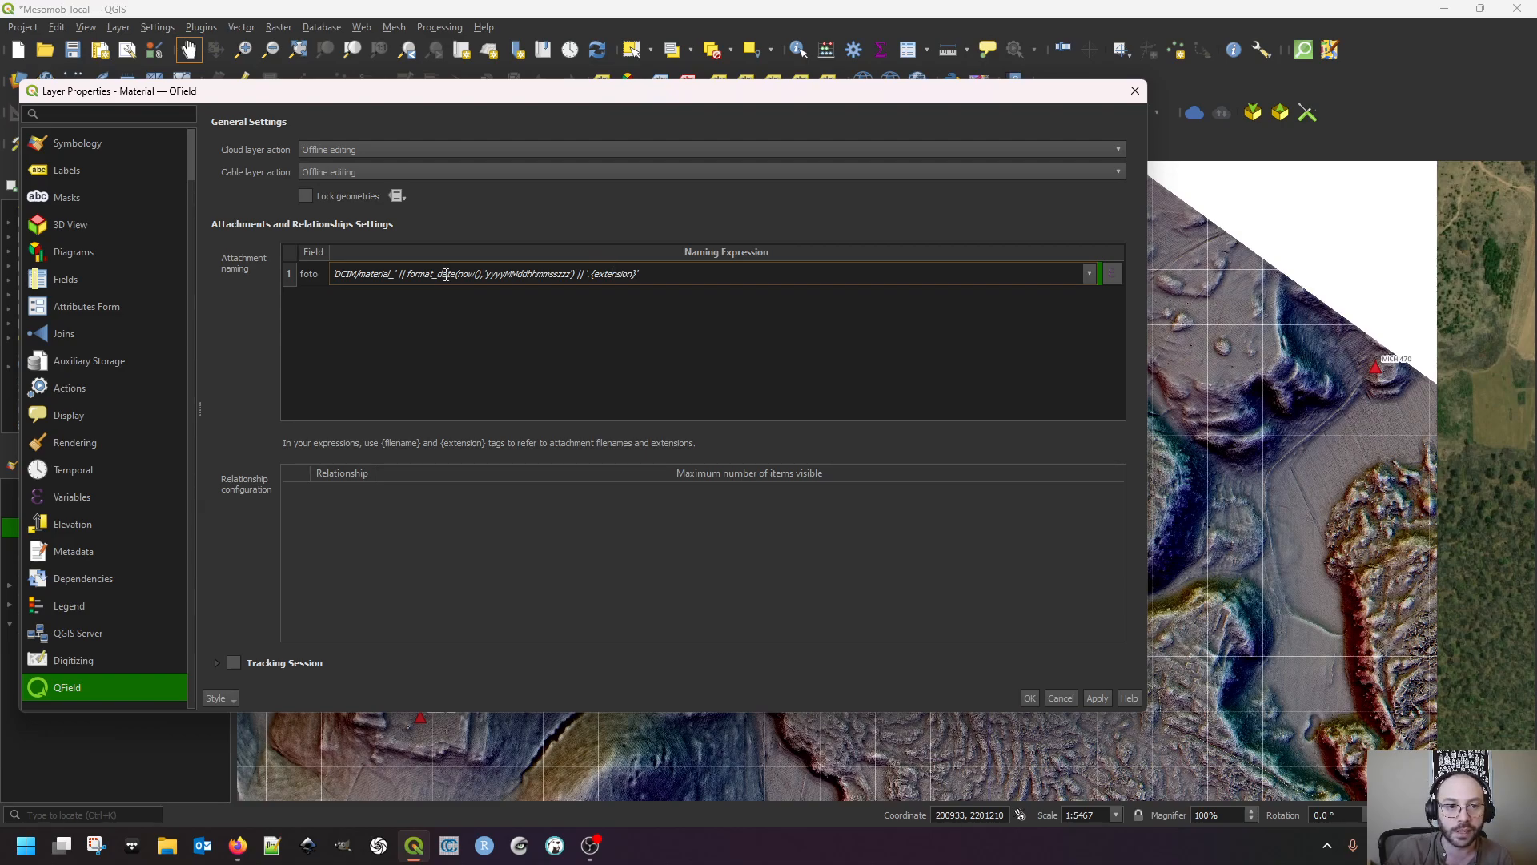
drag(408, 273, 473, 274)
click(472, 274)
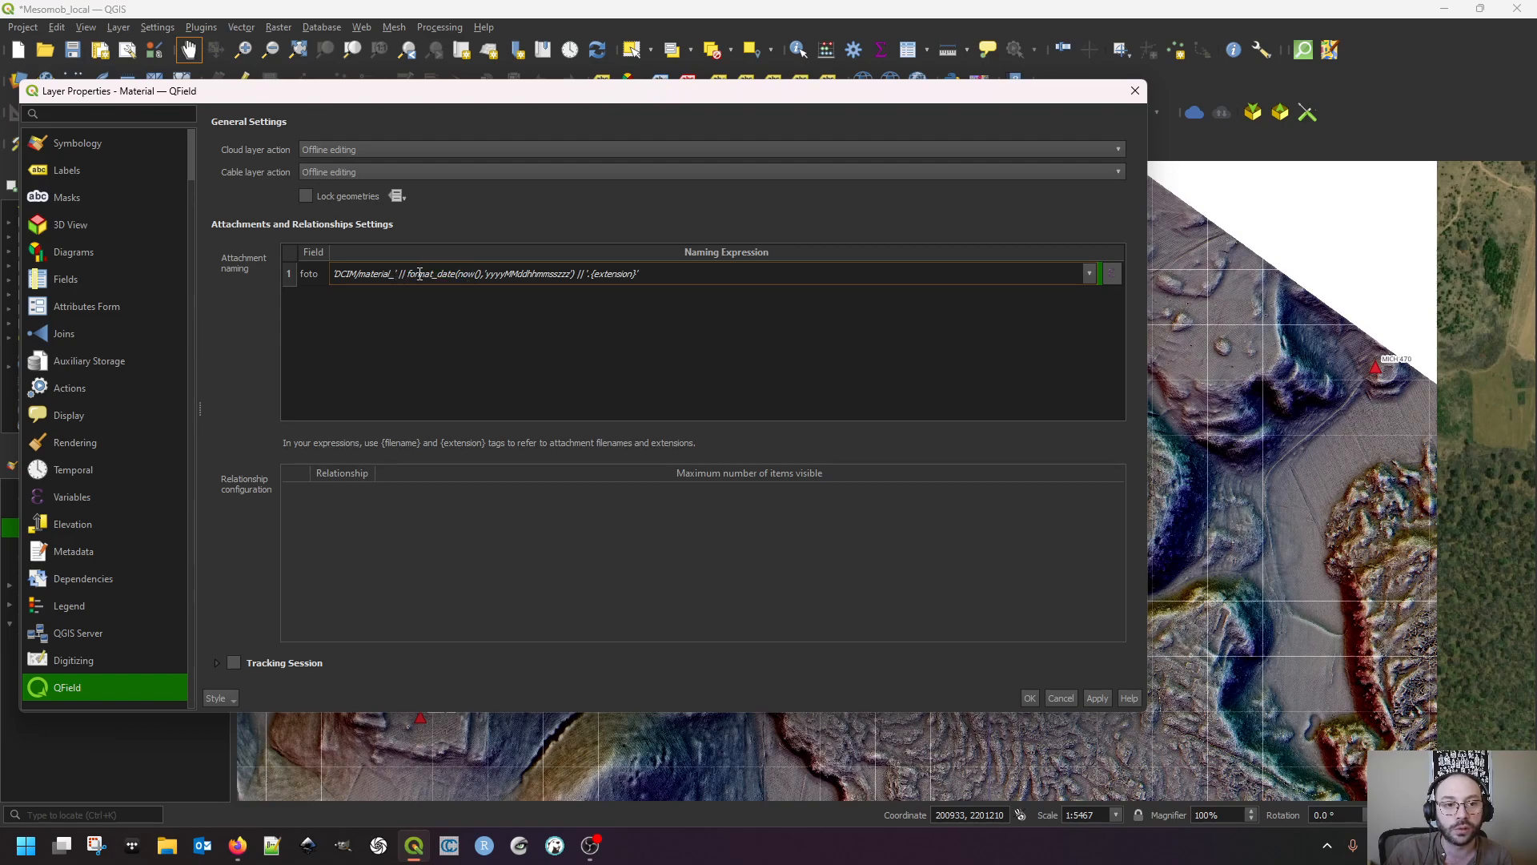
drag(414, 273, 574, 274)
click(453, 276)
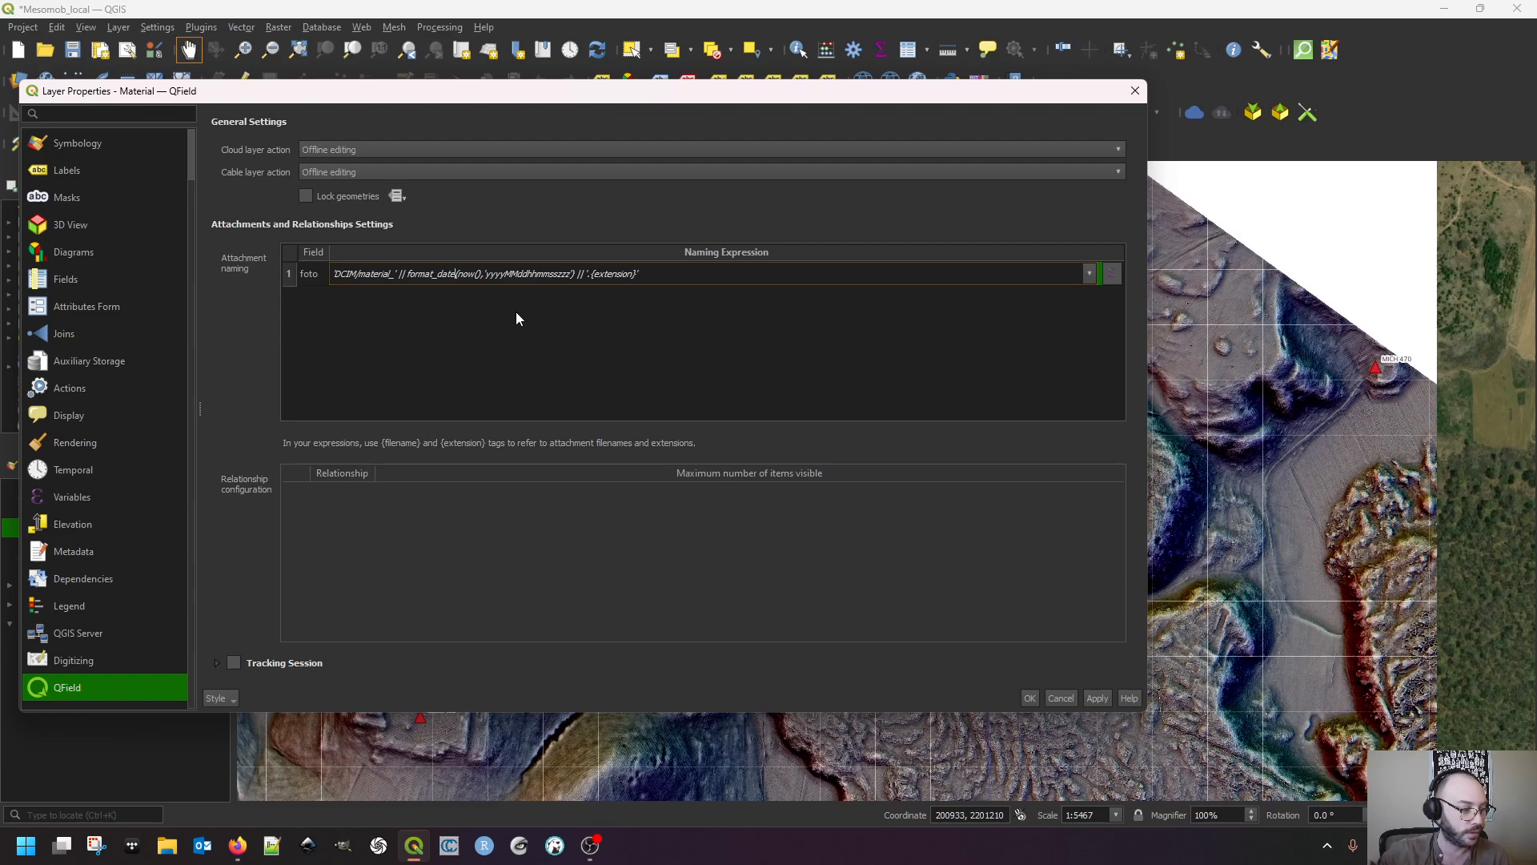
click(1136, 91)
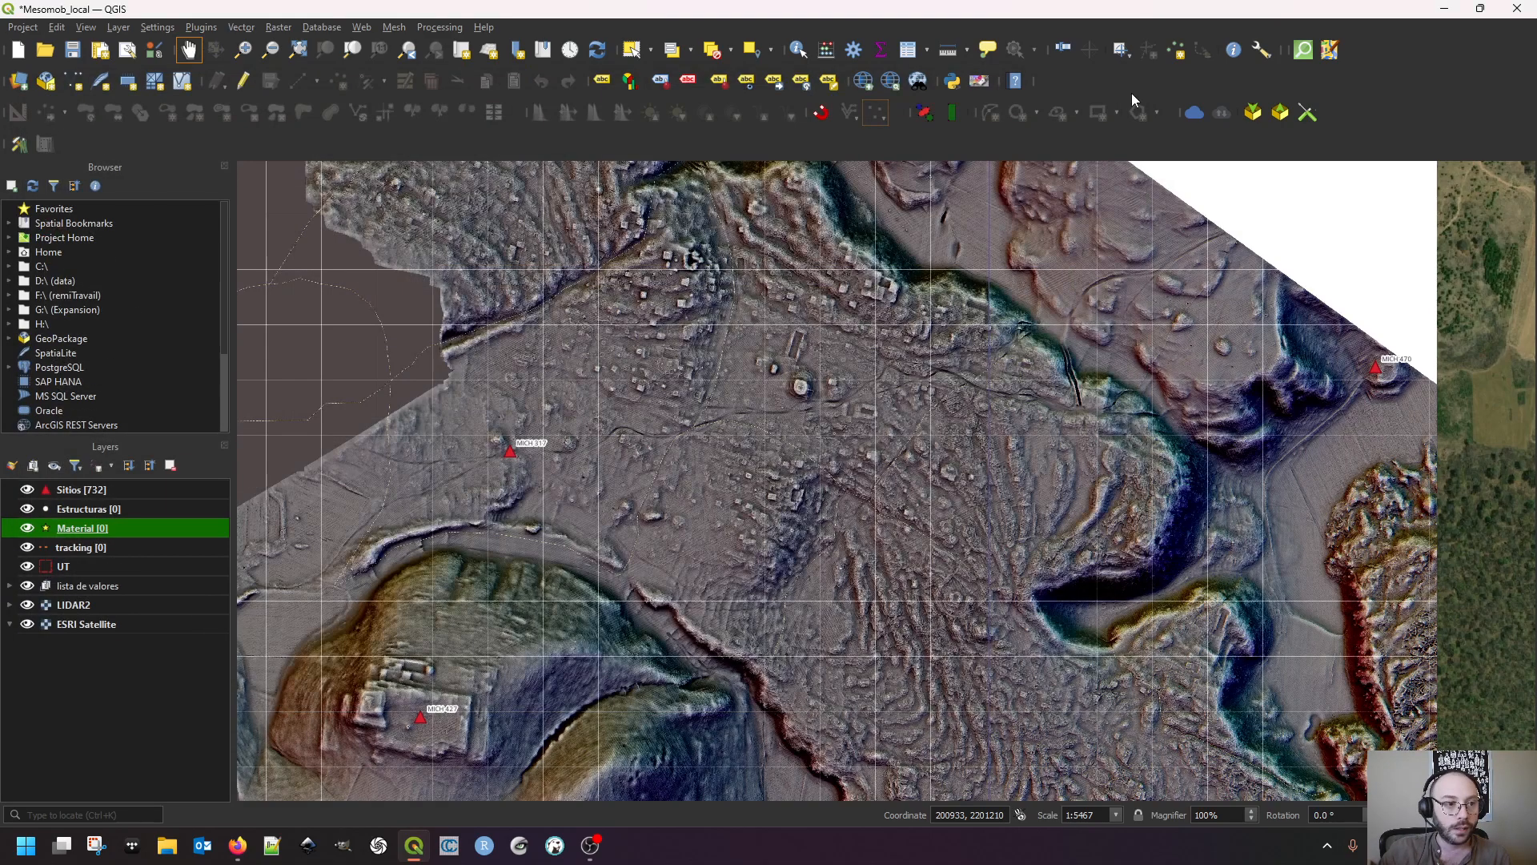
Inspect the tracking layer's attribute table in table view for its fields, and close it
click(162, 549)
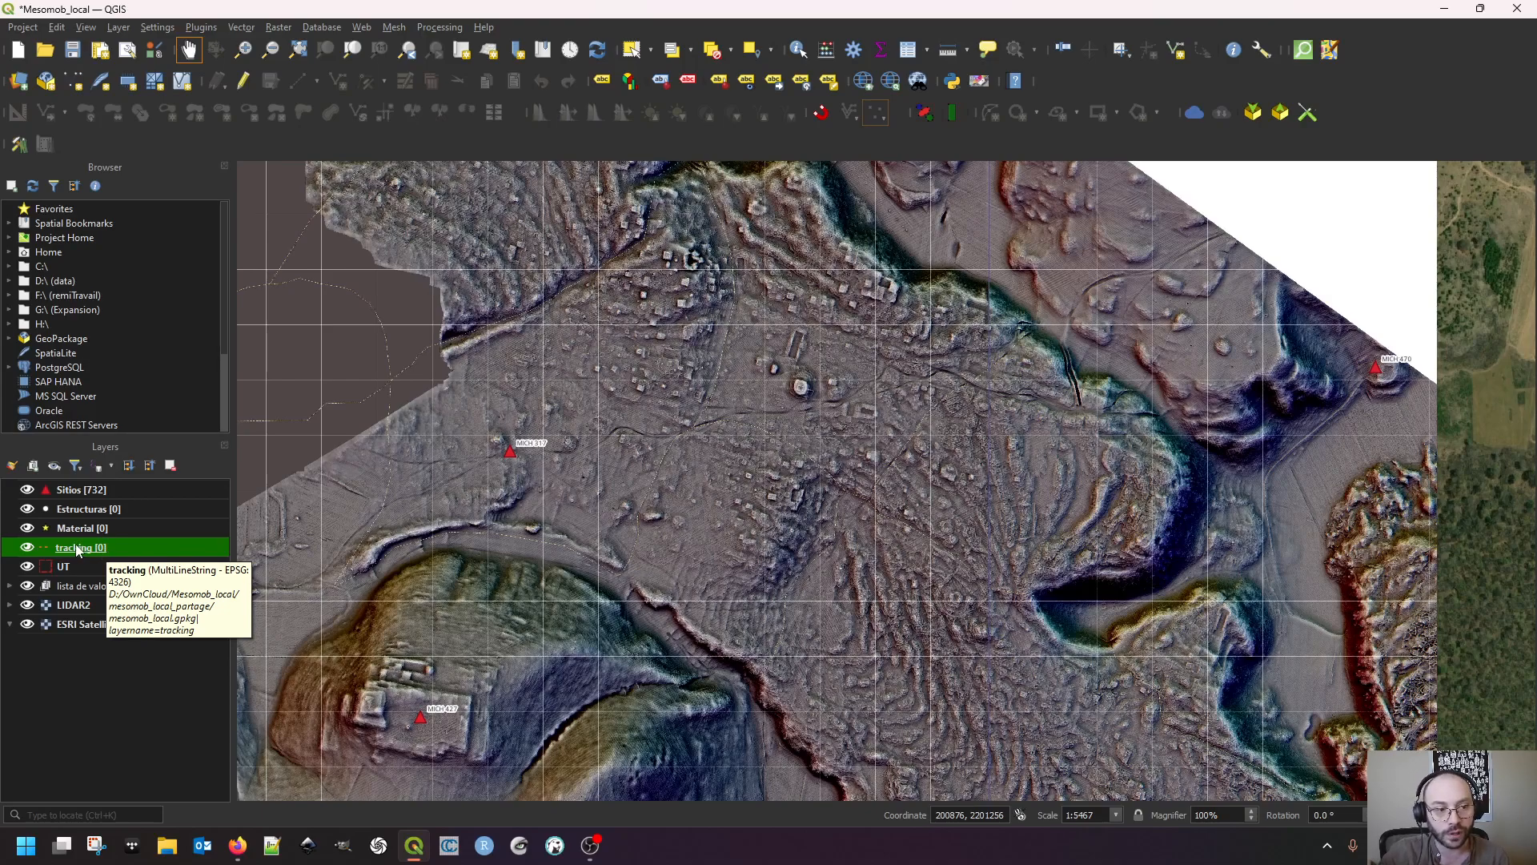
click(908, 52)
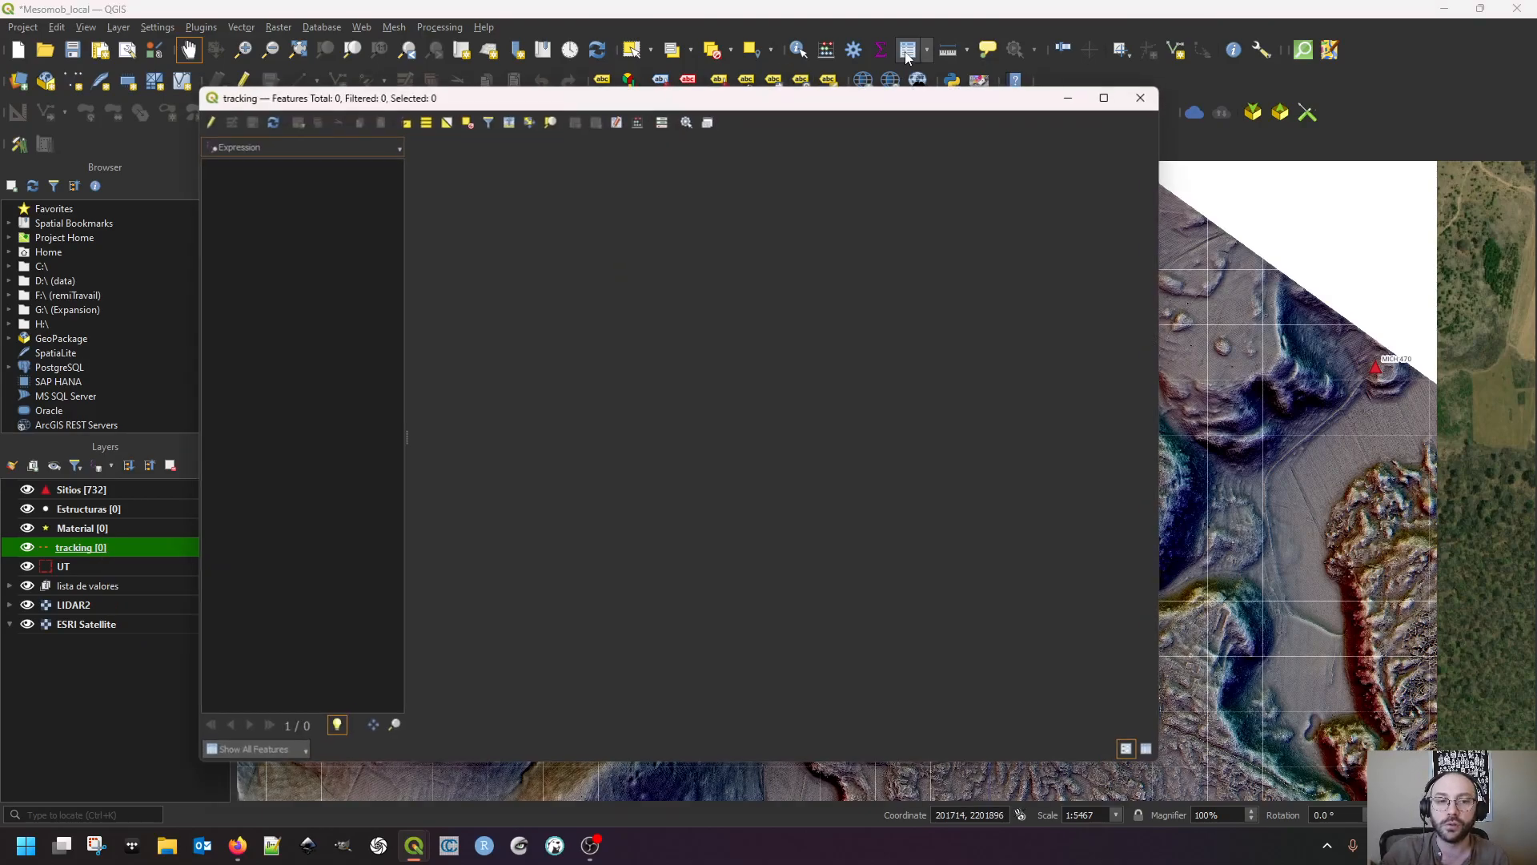
click(1149, 750)
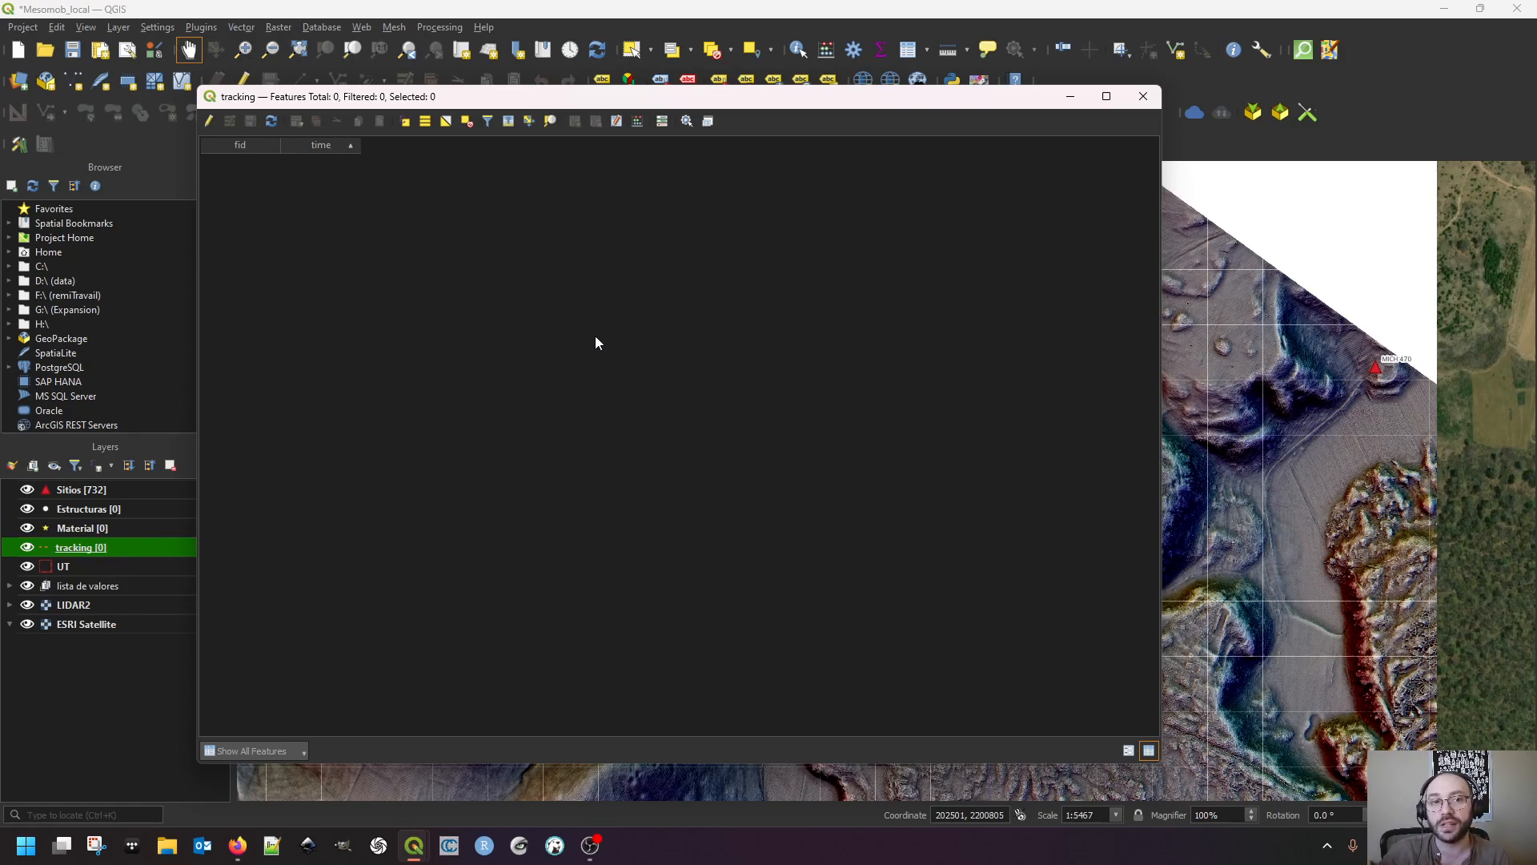
click(1143, 96)
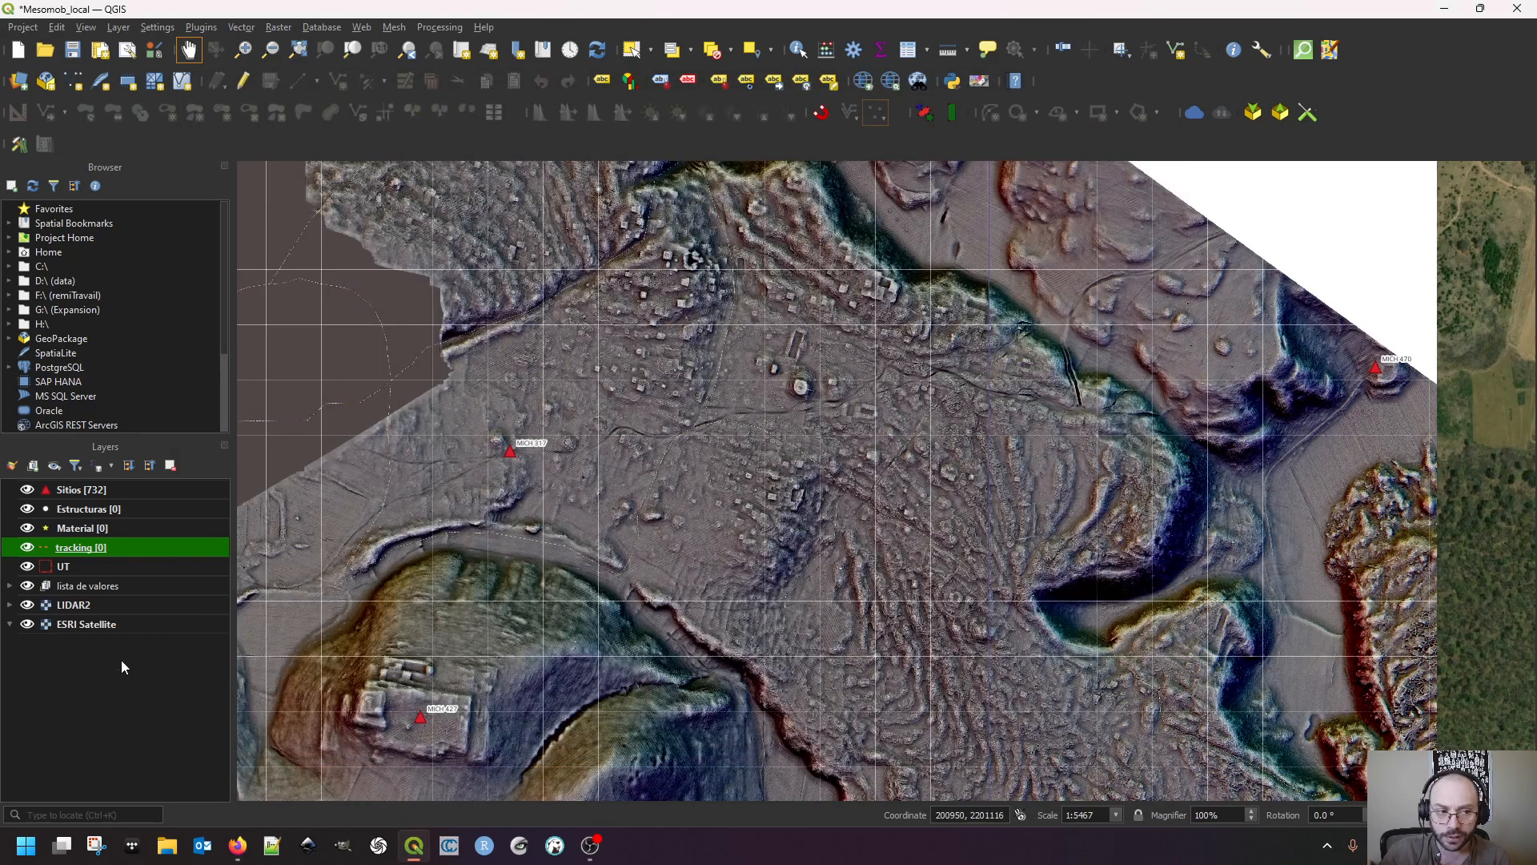
Look over the tables in the lista de valores group, collapse it, and go through the project layers from UT up to Sitios
click(87, 587)
click(10, 586)
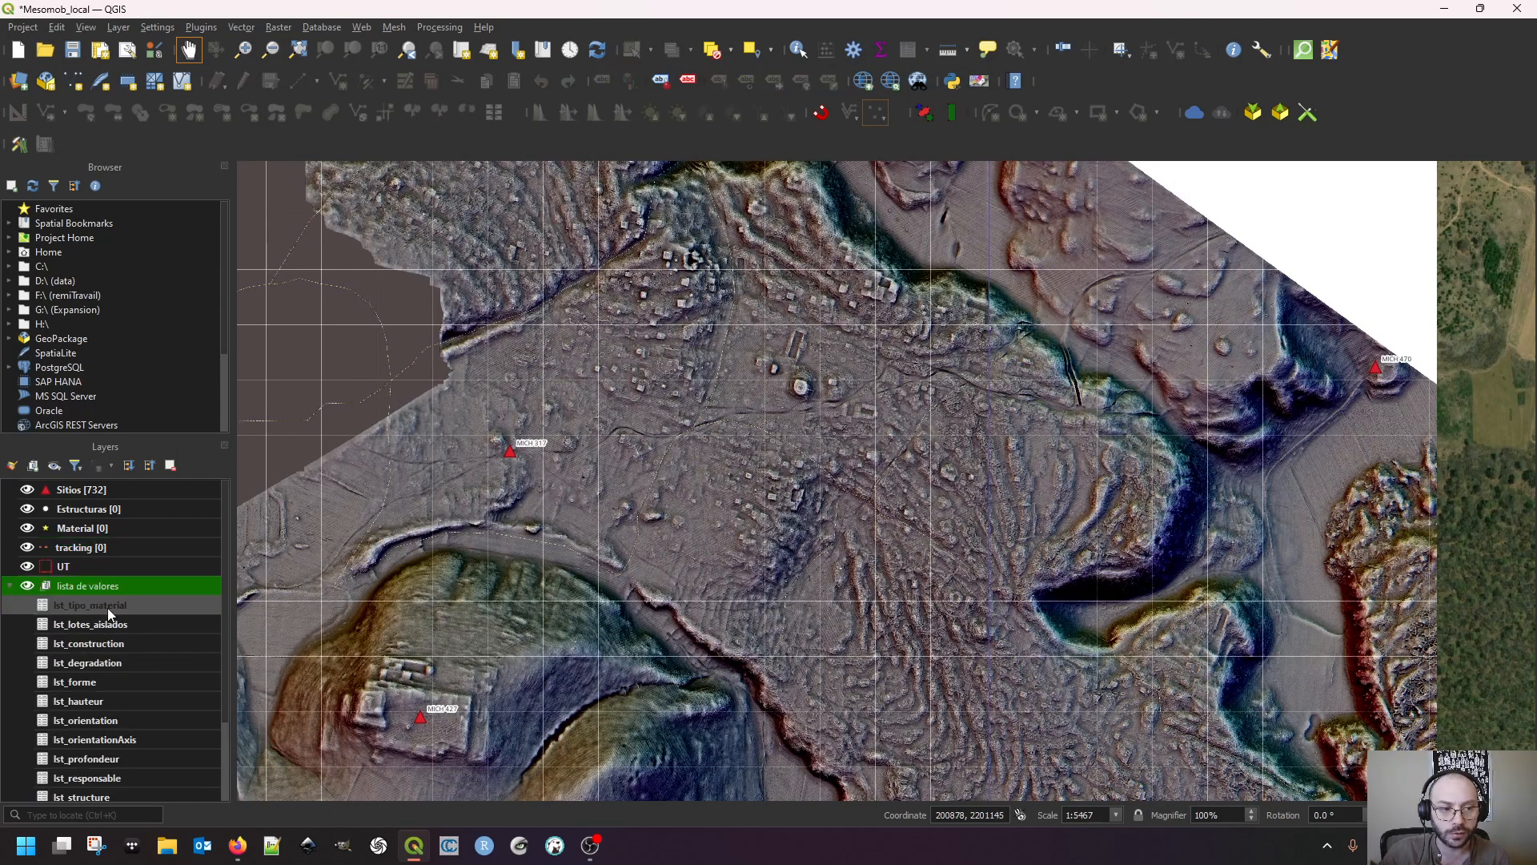
click(9, 585)
click(141, 566)
click(137, 546)
click(145, 527)
click(155, 505)
click(149, 490)
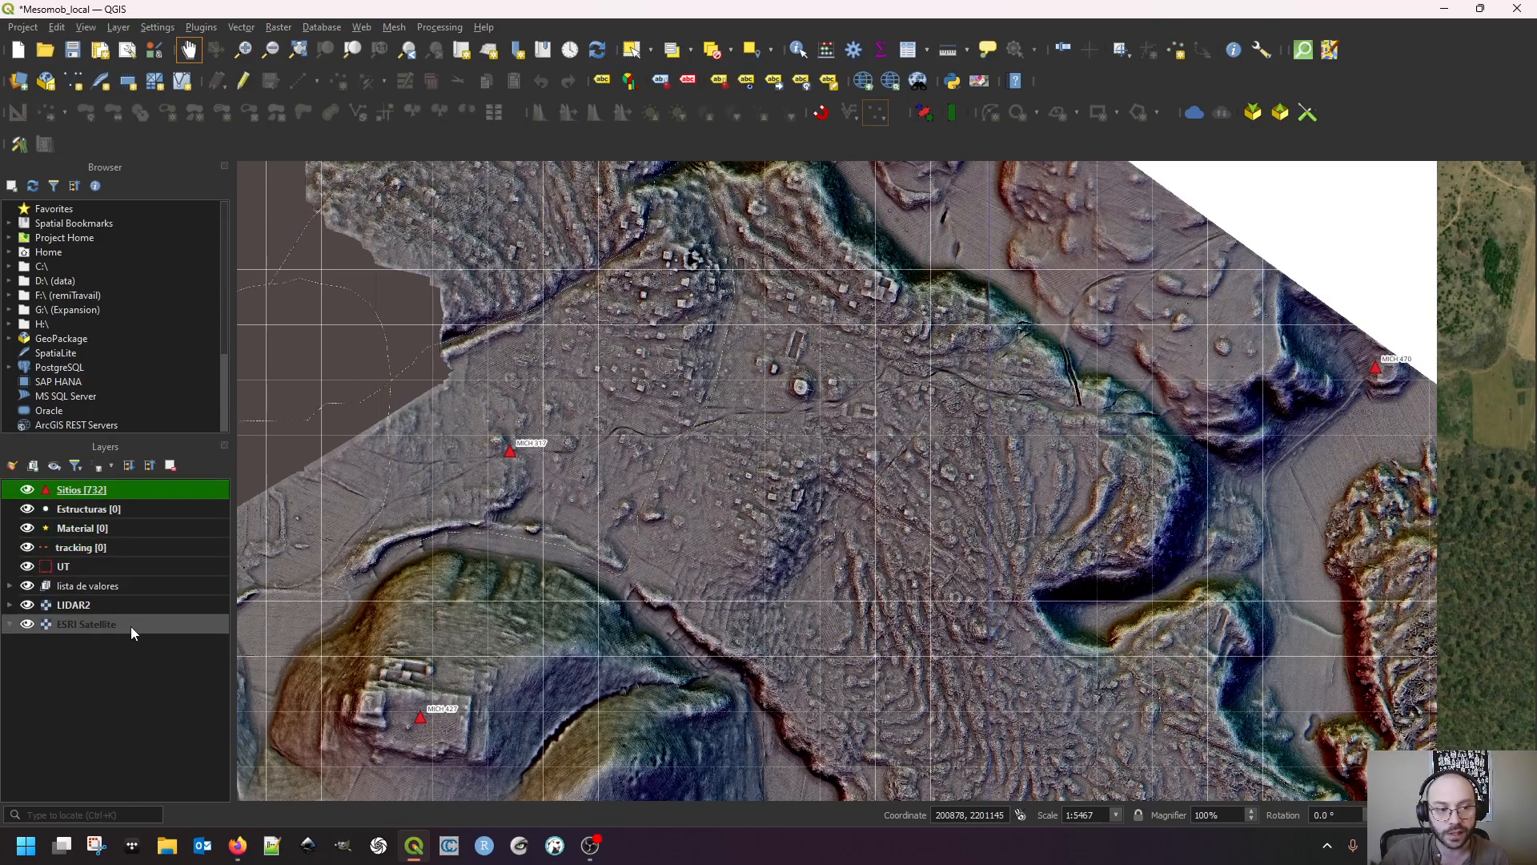
click(165, 711)
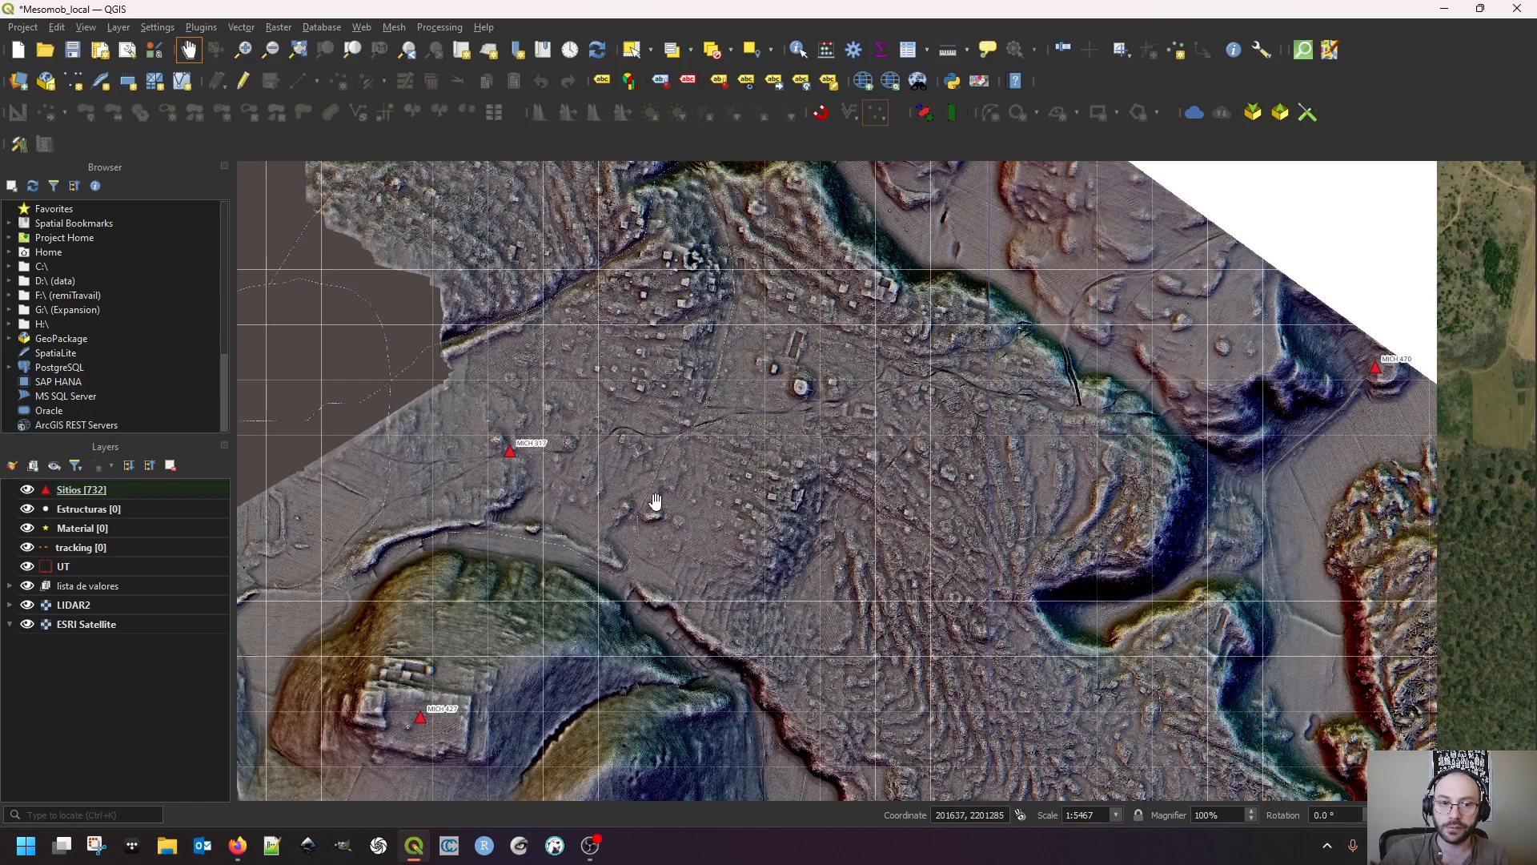
Search all available plugins for "qfie" and view the details of QField Sync
click(201, 27)
click(219, 51)
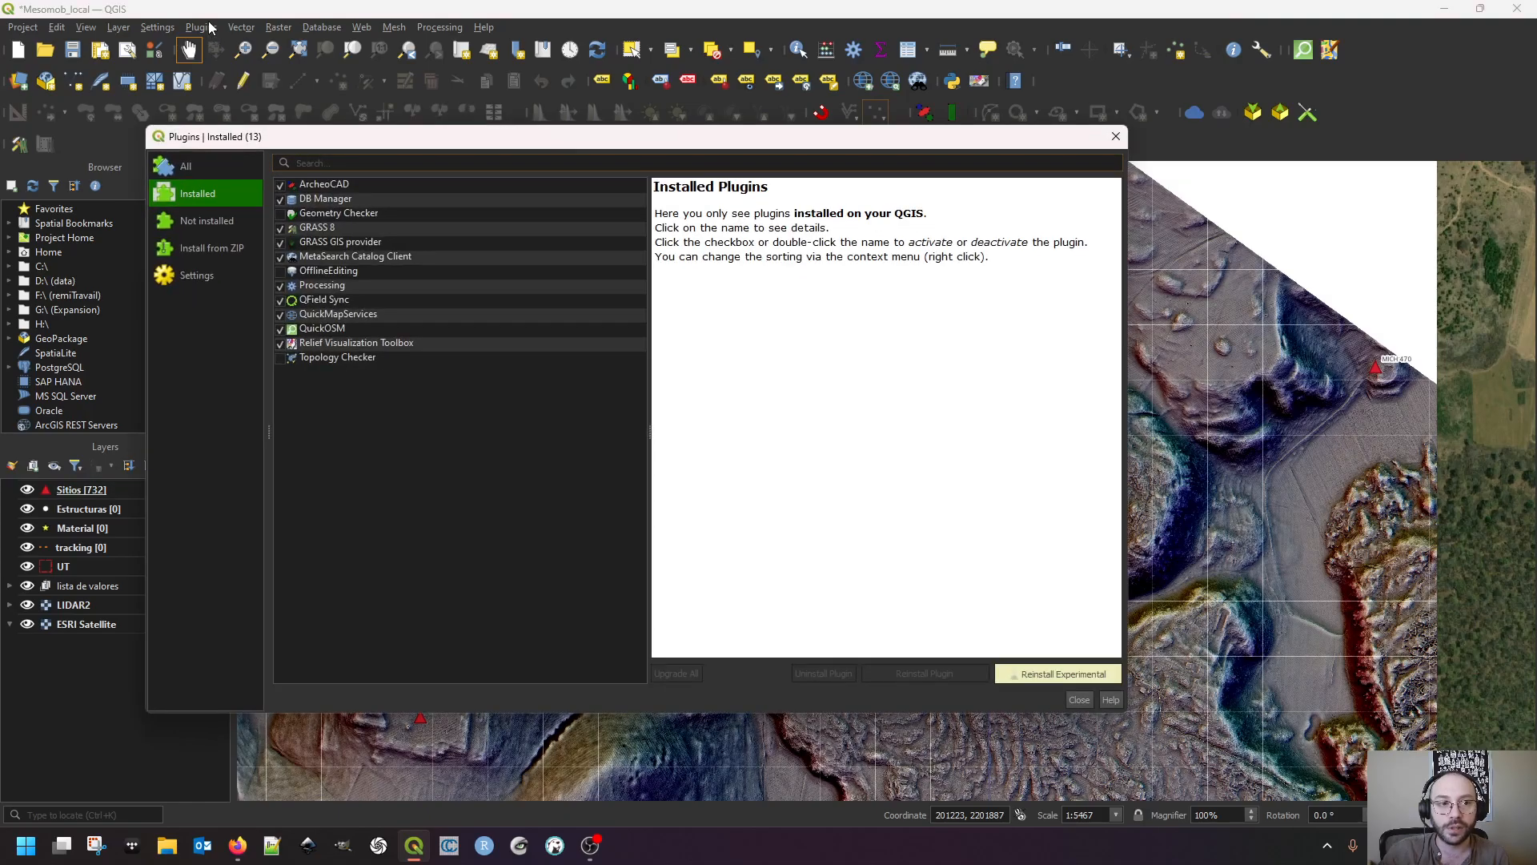
click(192, 167)
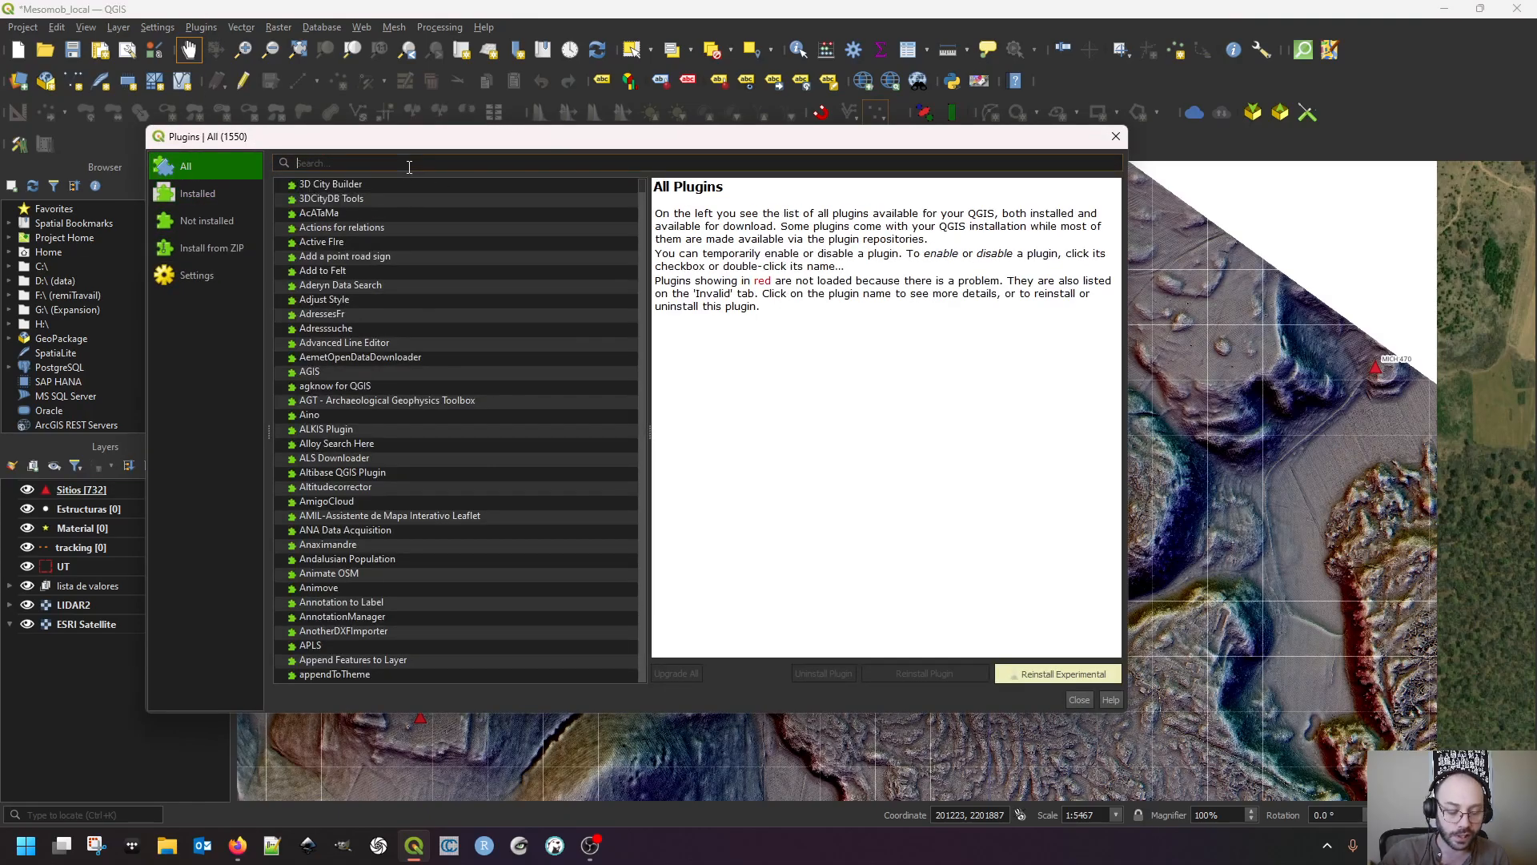
text(qf)
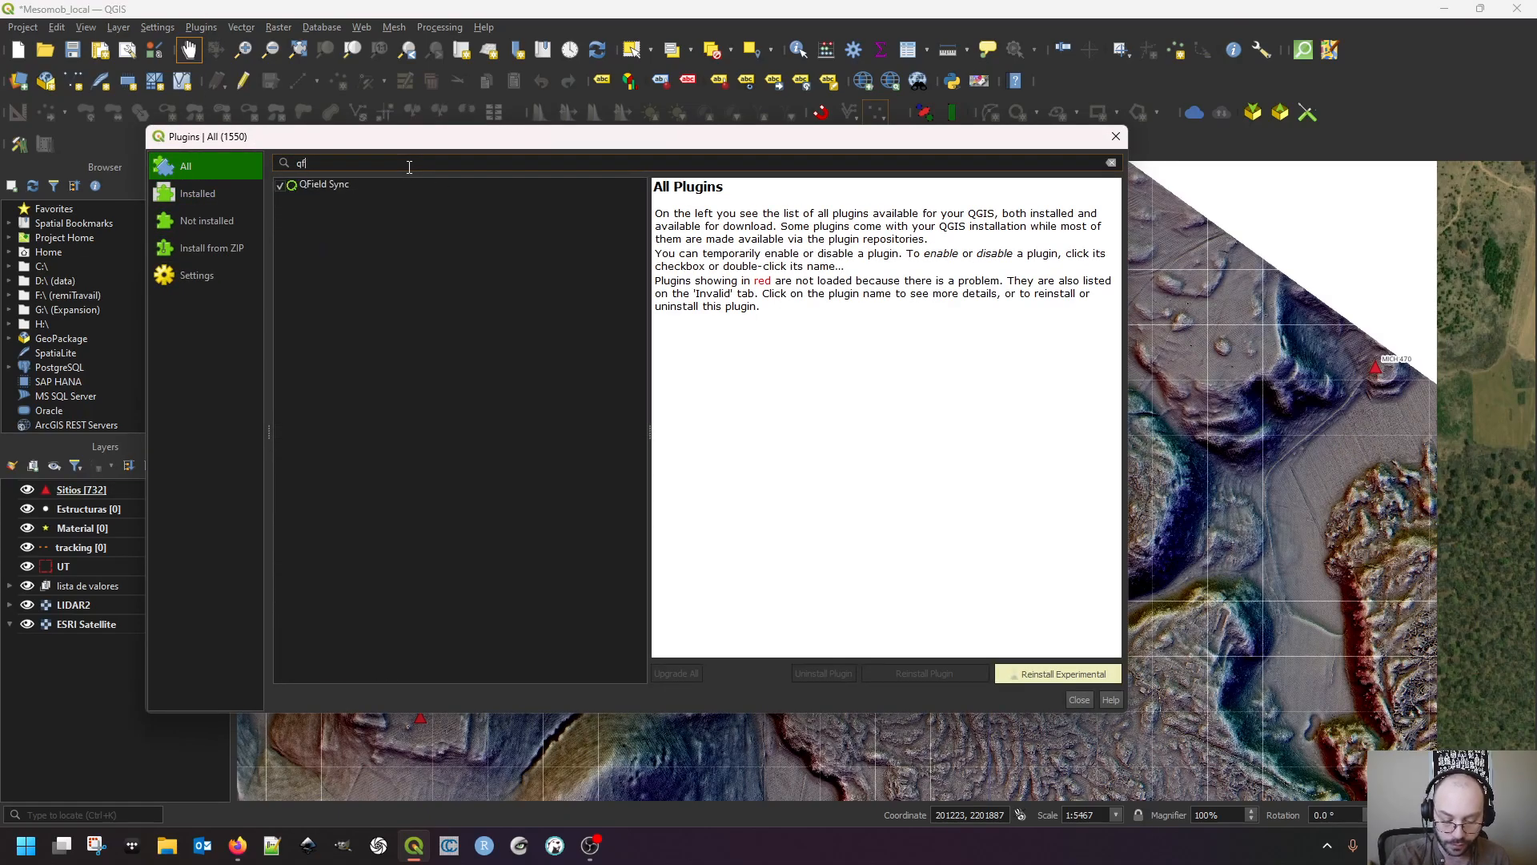
text(ie)
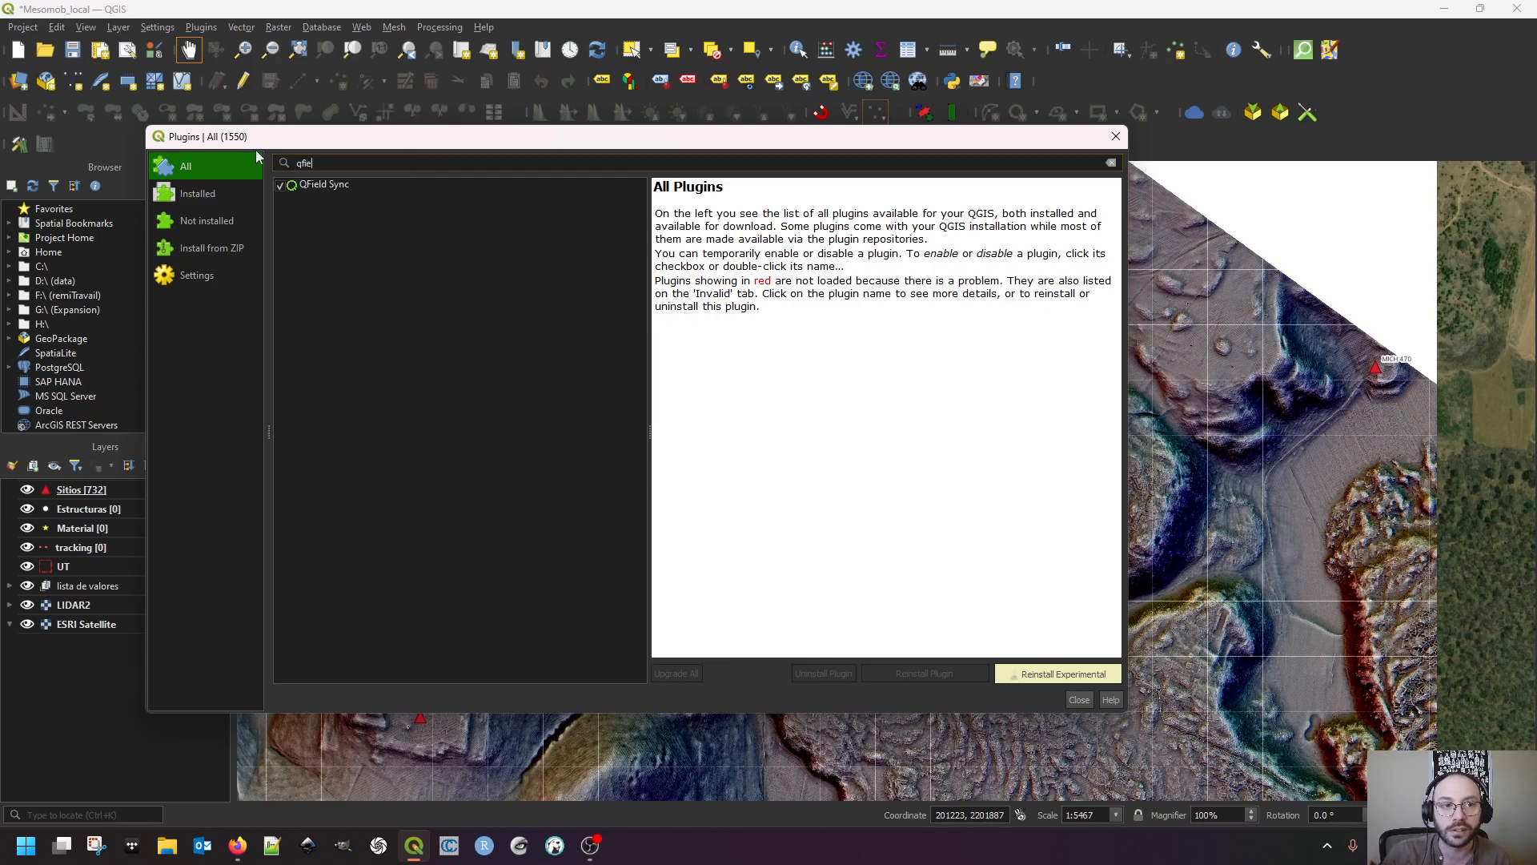
click(324, 185)
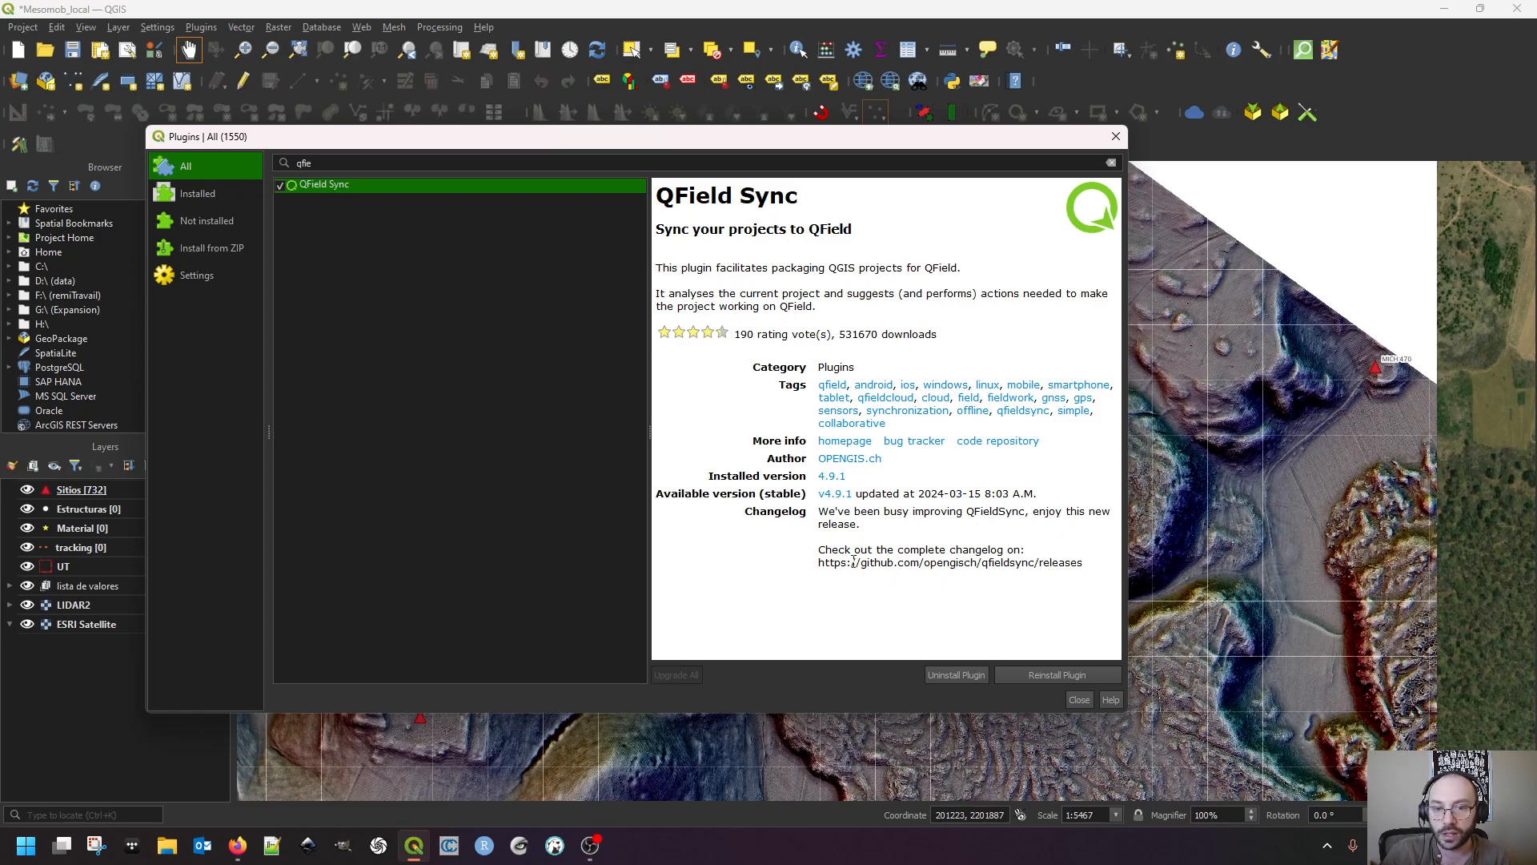
Switch to the plugin's homepage documentation in the browser and open the QFieldSync Get Started tutorial
click(860, 446)
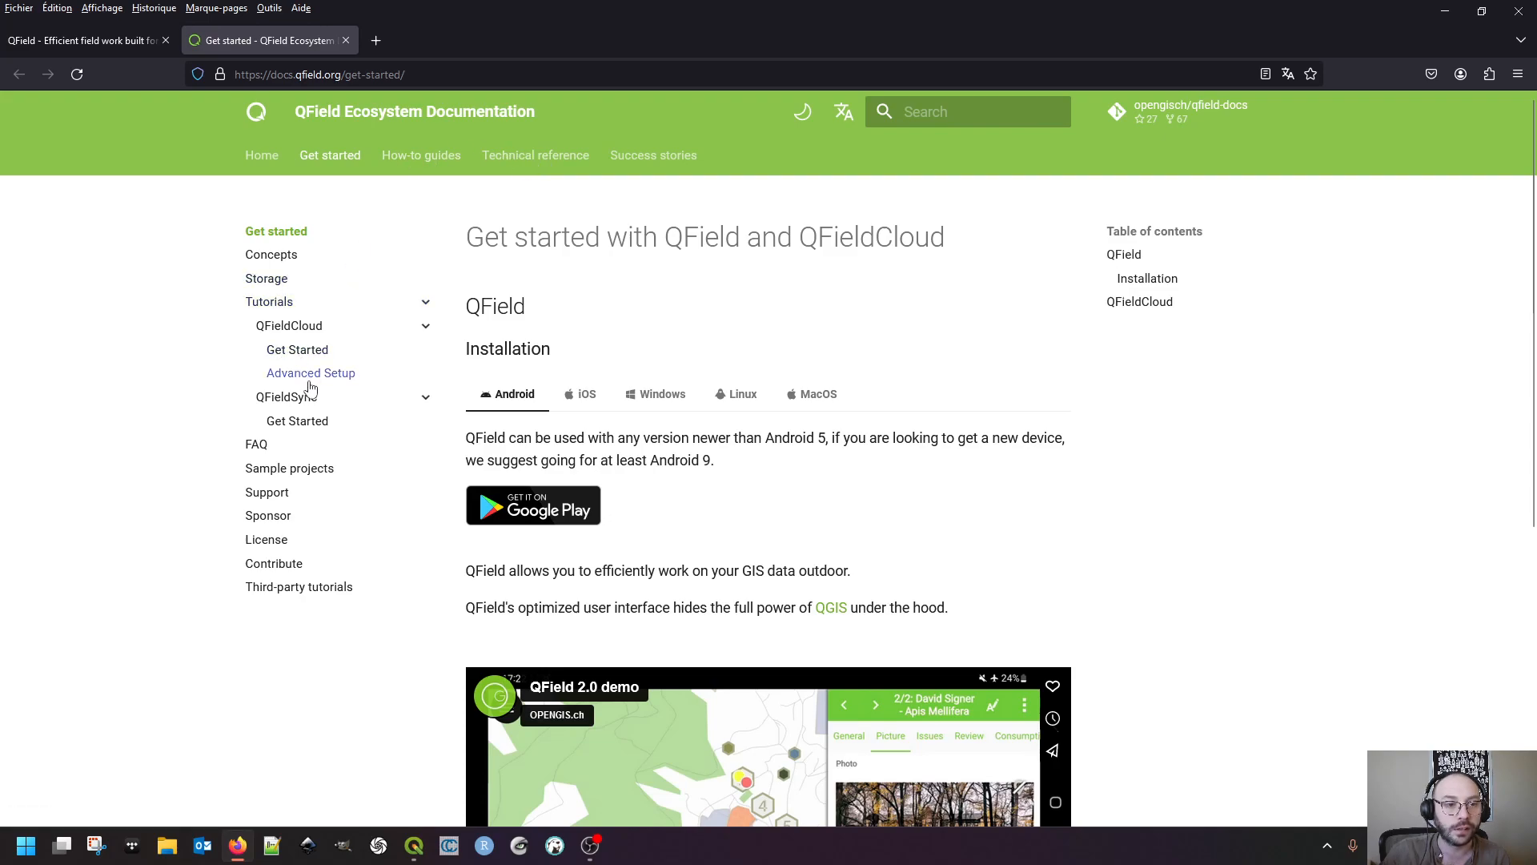
click(293, 399)
click(296, 403)
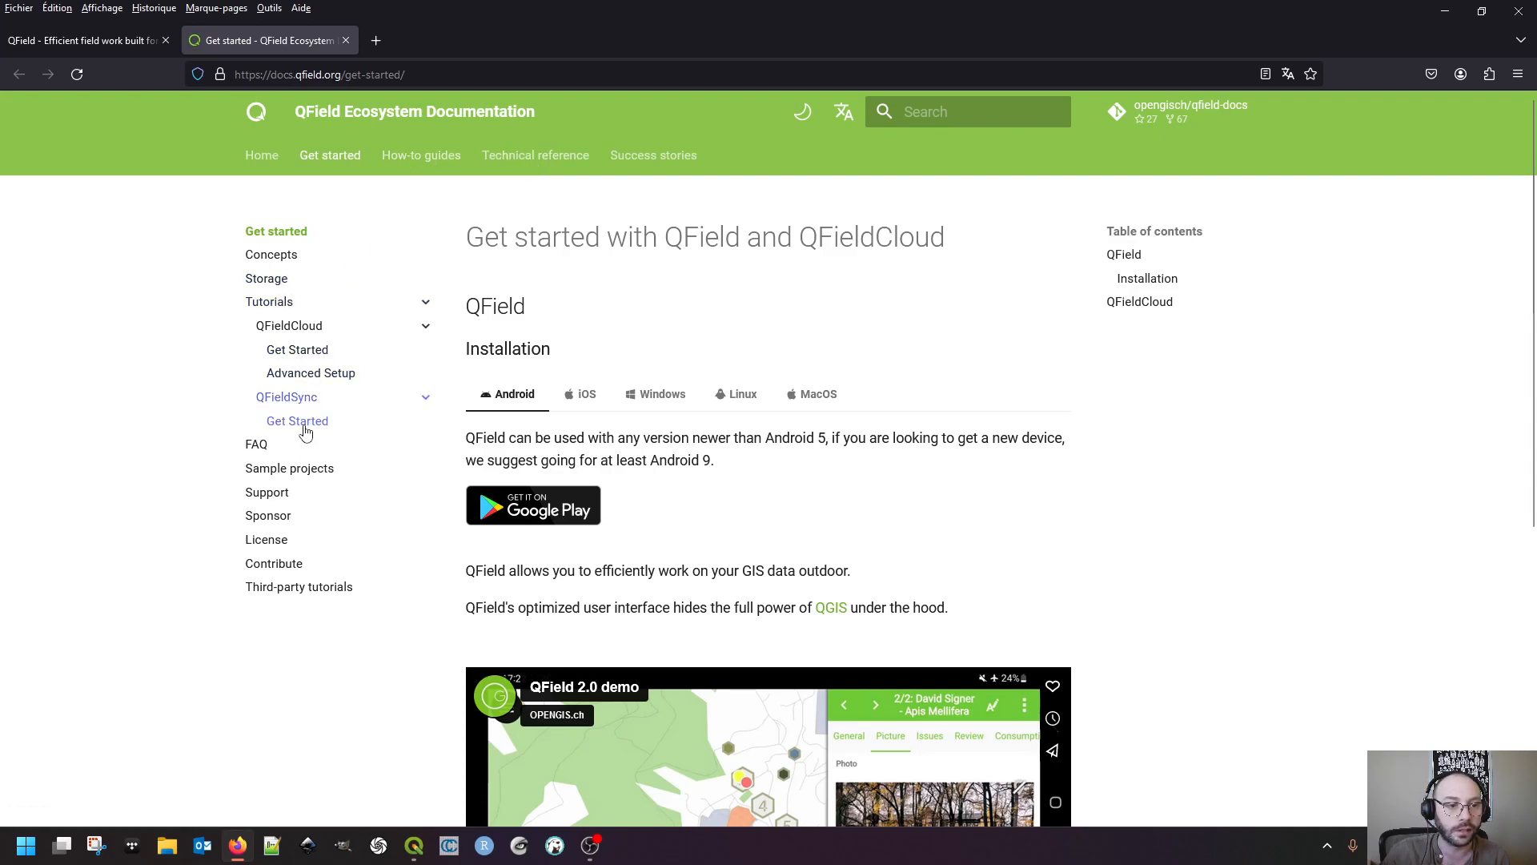
click(298, 421)
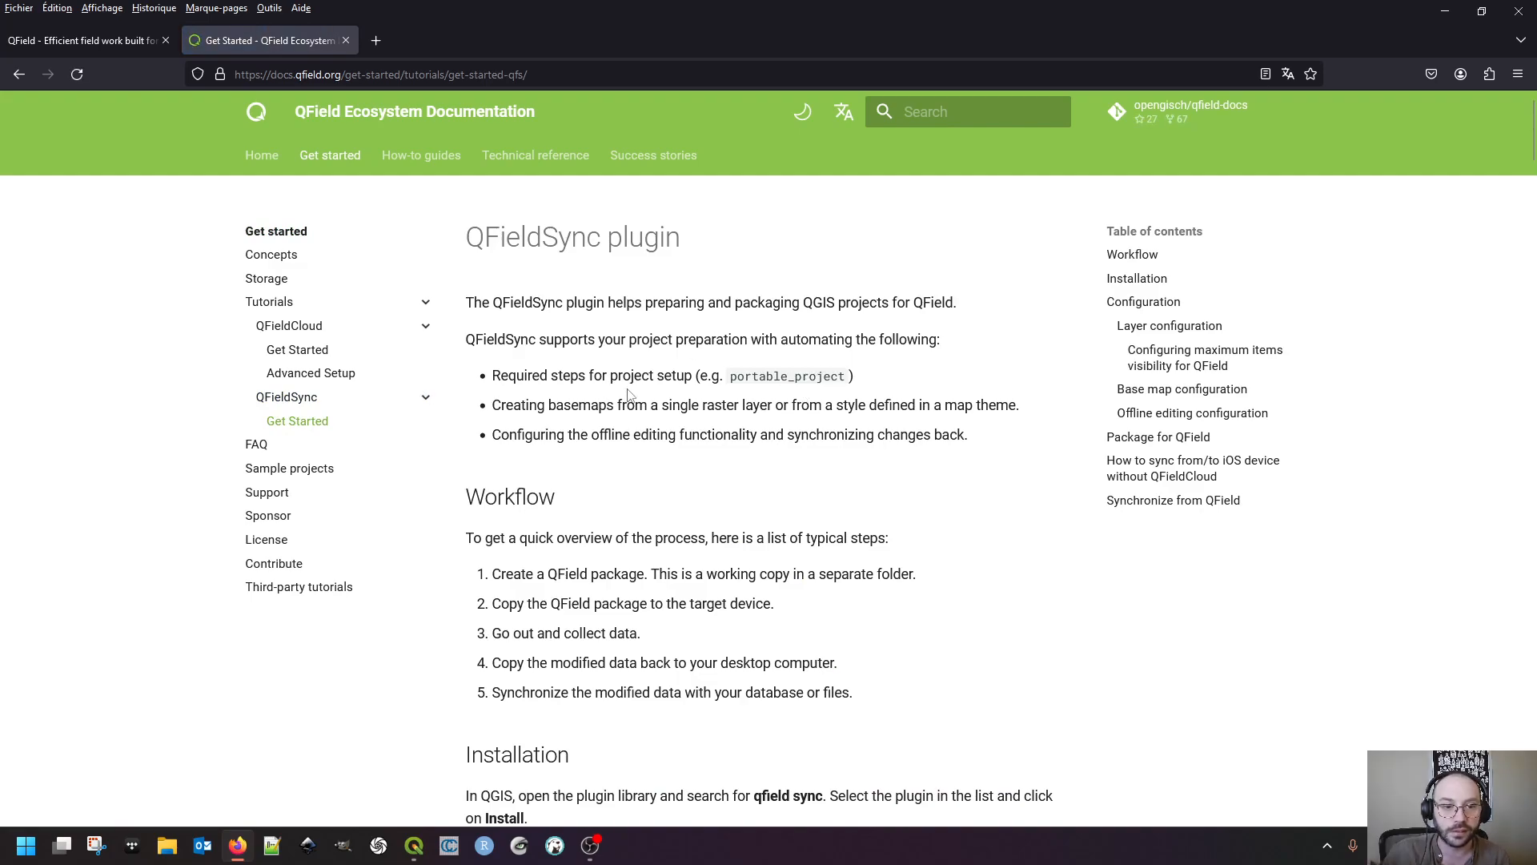
Read the tutorial's layer configuration, attachment naming and relation visibility sections, return to QGIS, and close the plugin manager
scroll(744, 396, down, 4)
scroll(851, 405, down, 3)
scroll(851, 406, down, 15)
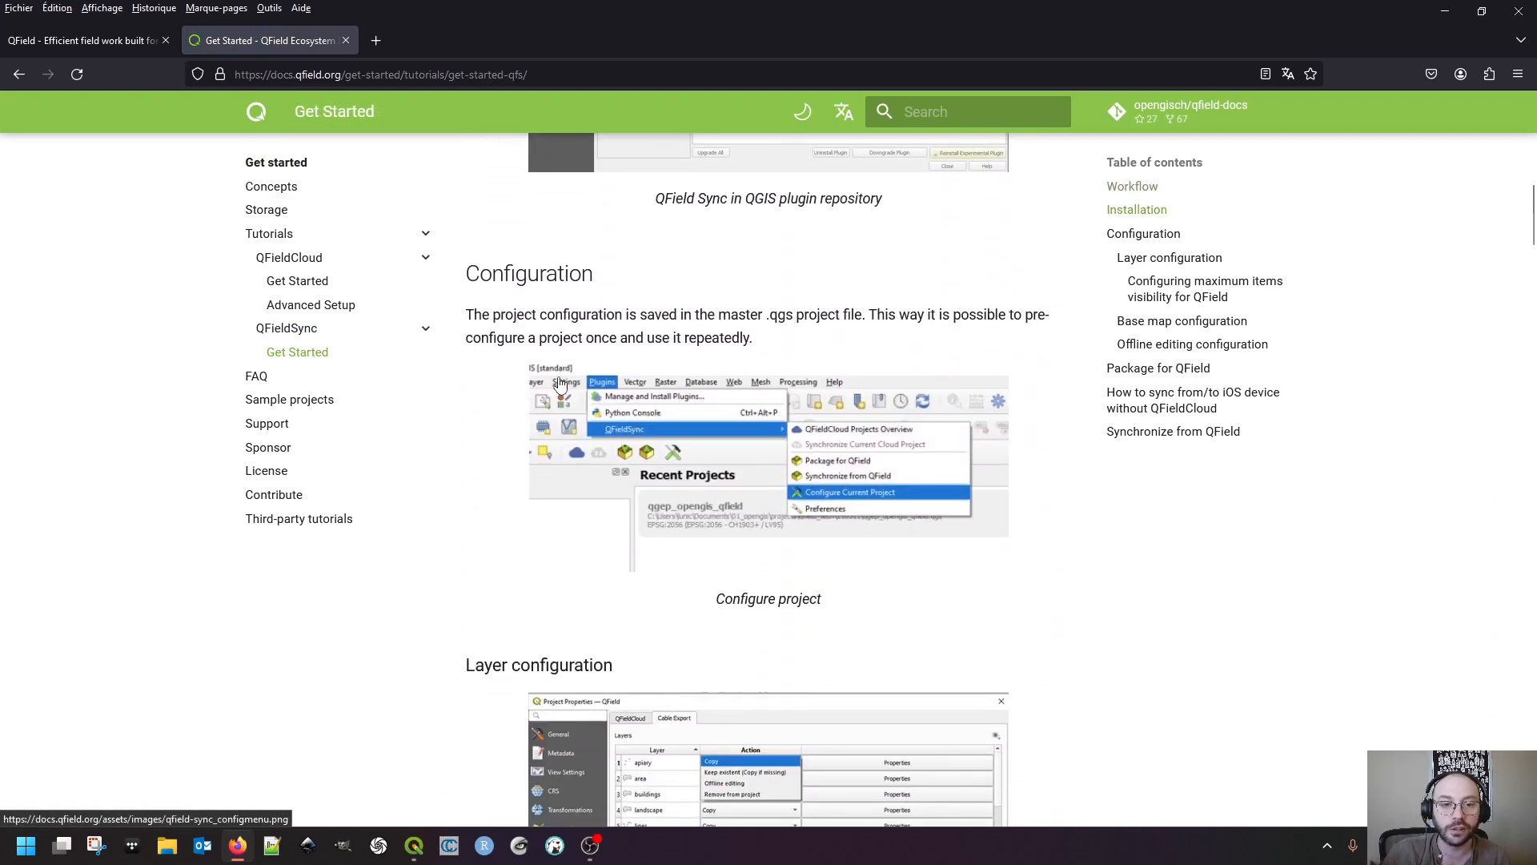
scroll(775, 432, down, 3)
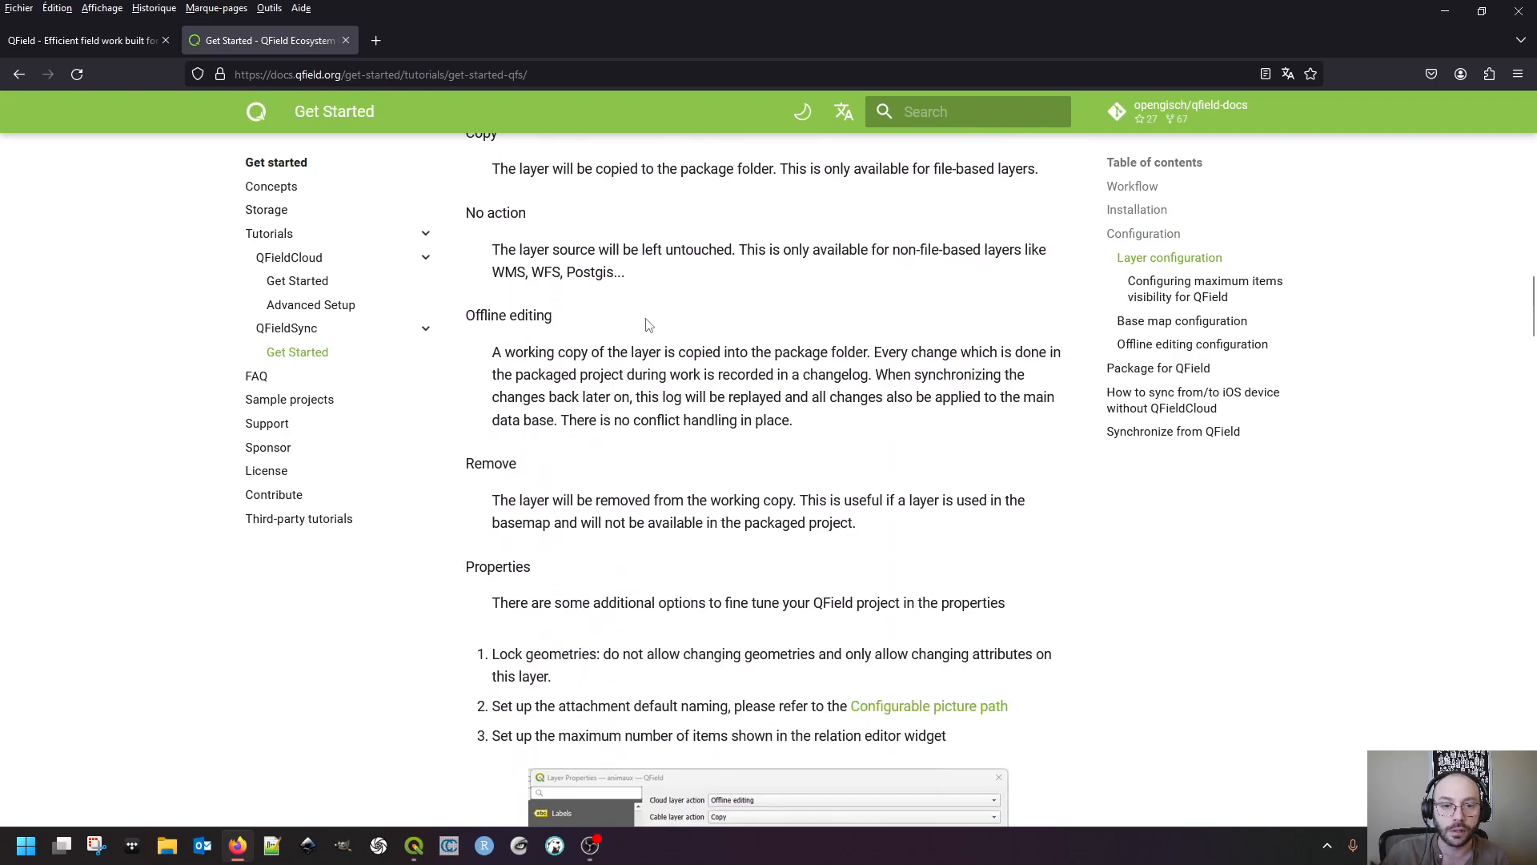
scroll(822, 373, down, 9)
scroll(822, 373, down, 15)
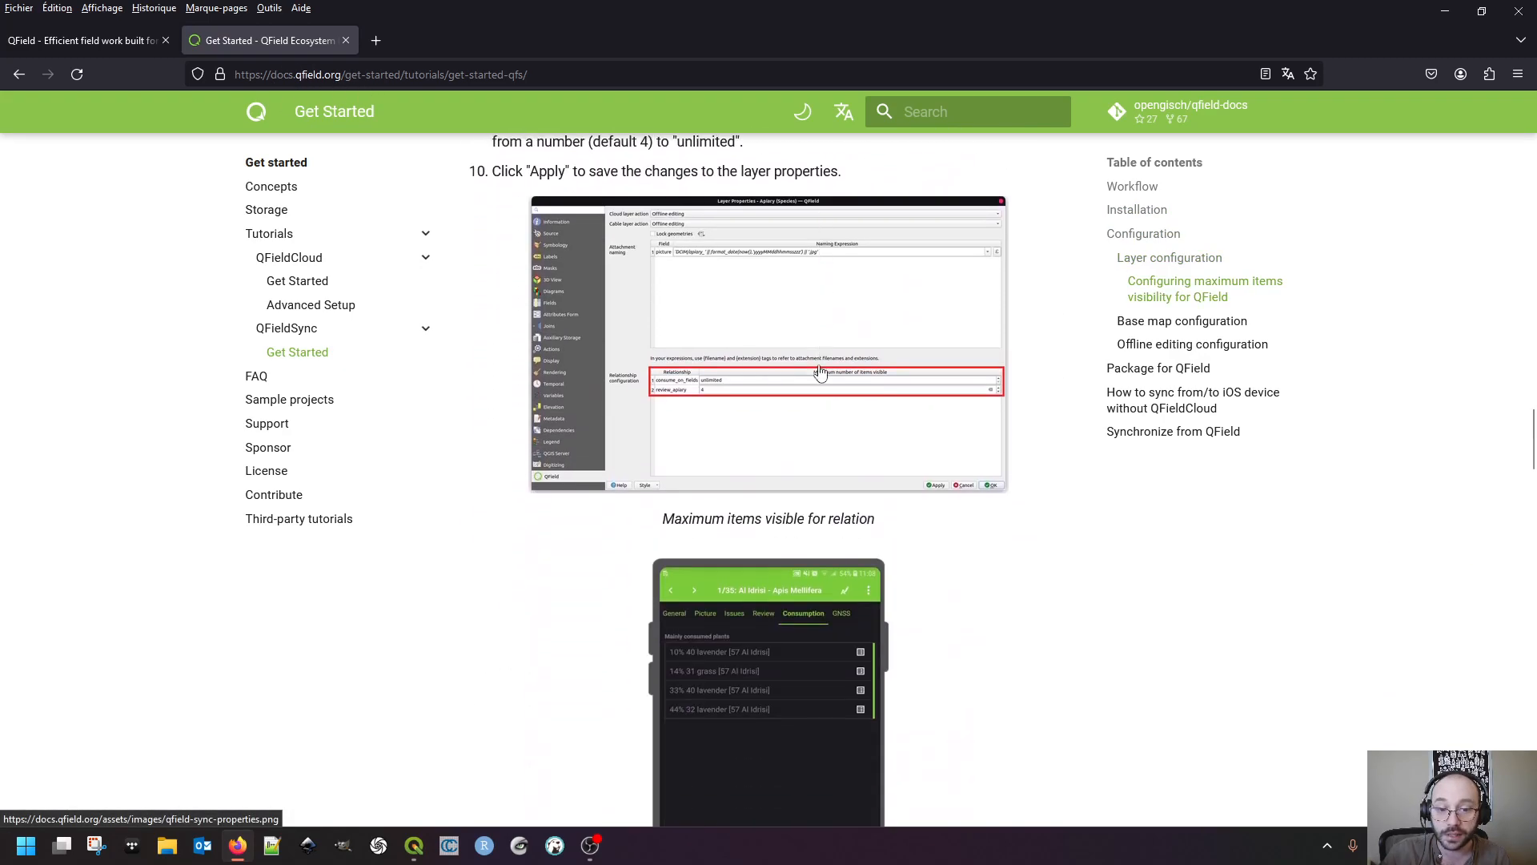
scroll(821, 369, up, 17)
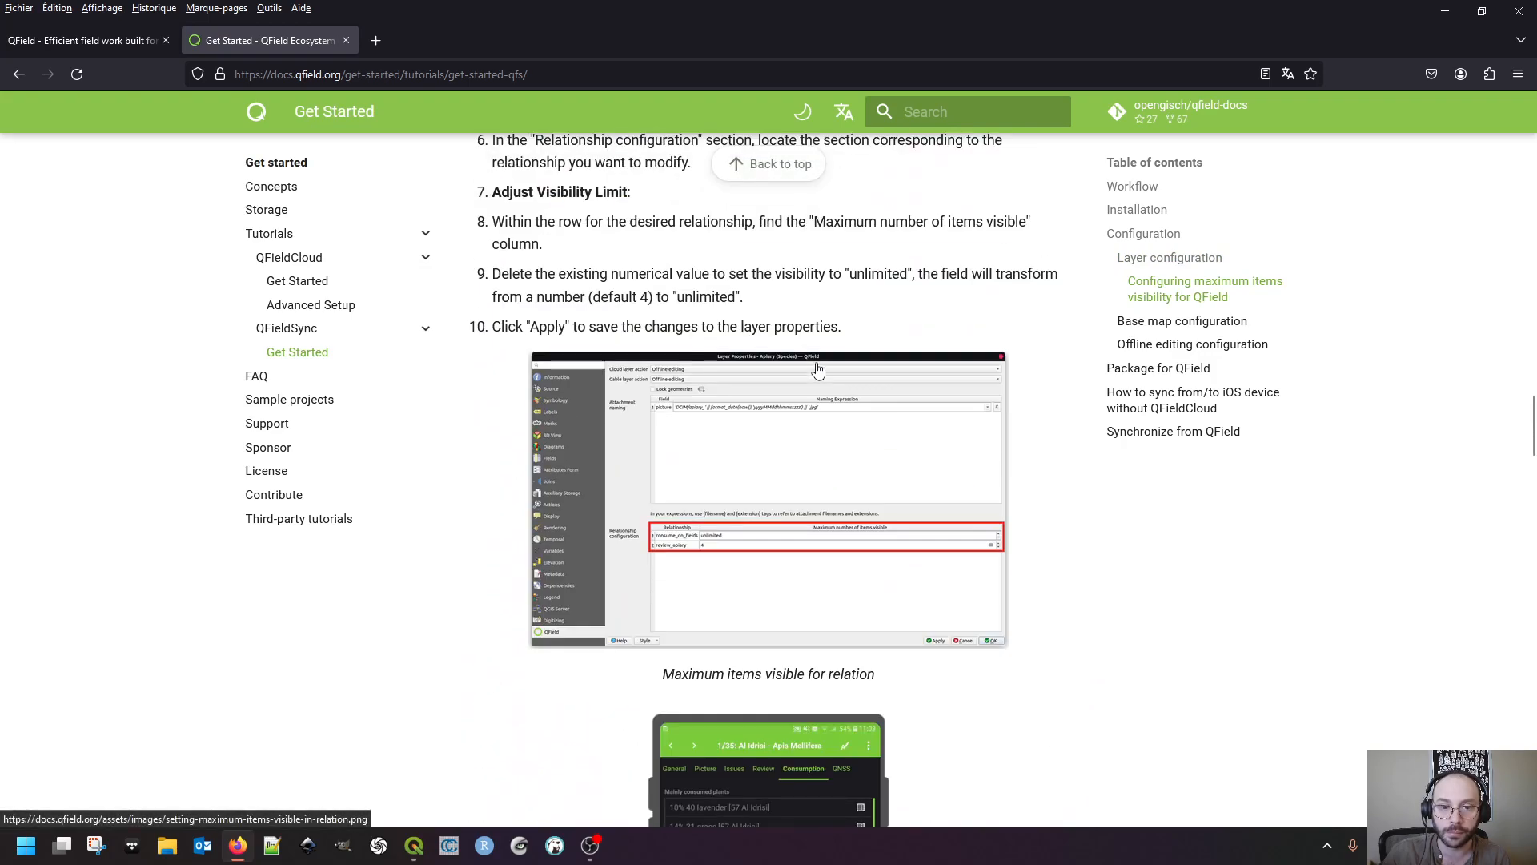
scroll(817, 368, up, 7)
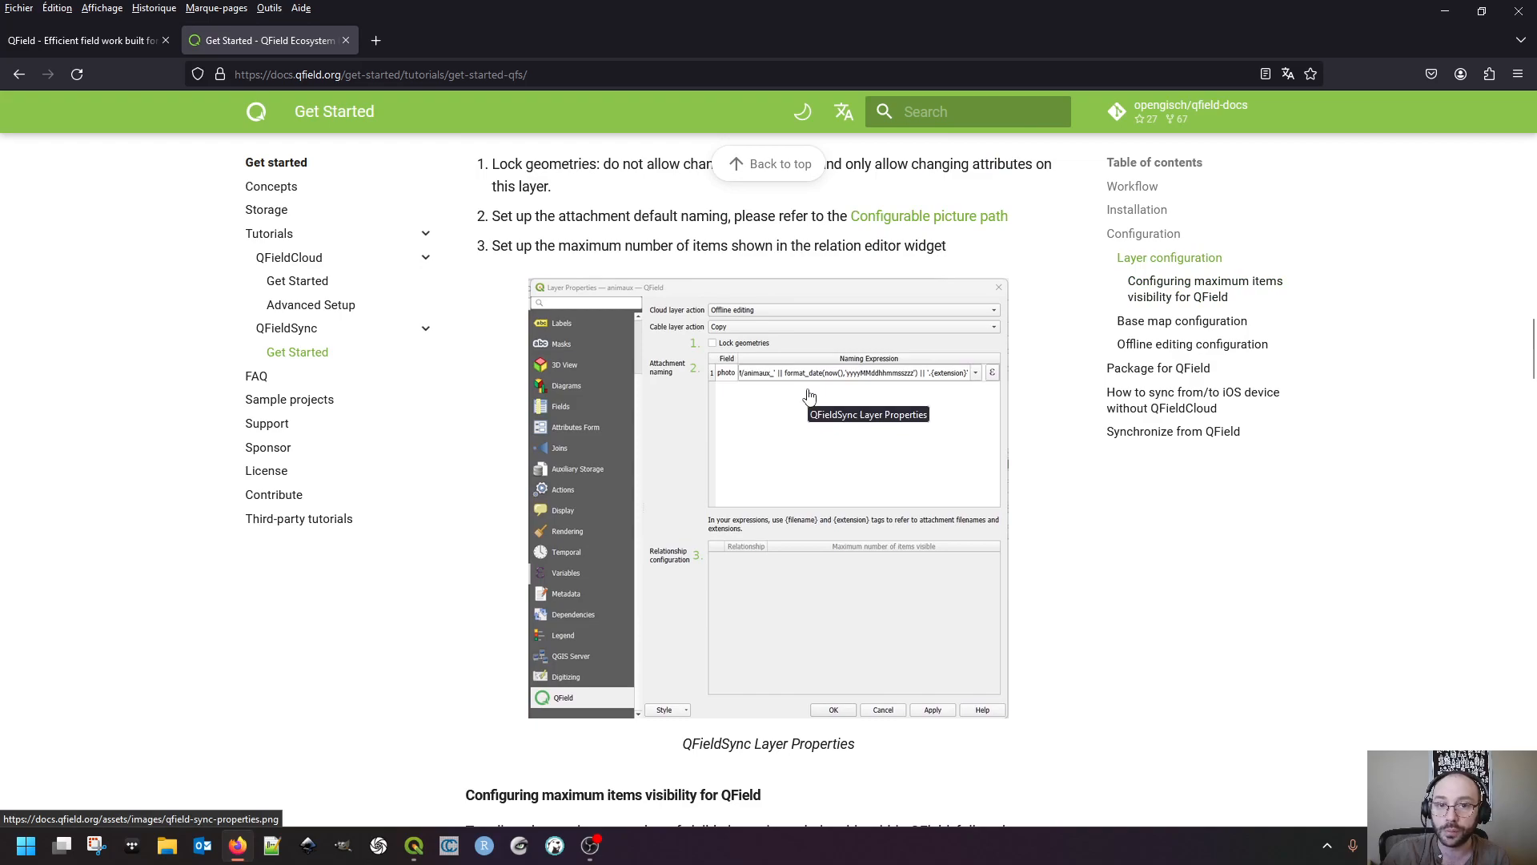
scroll(801, 393, down, 15)
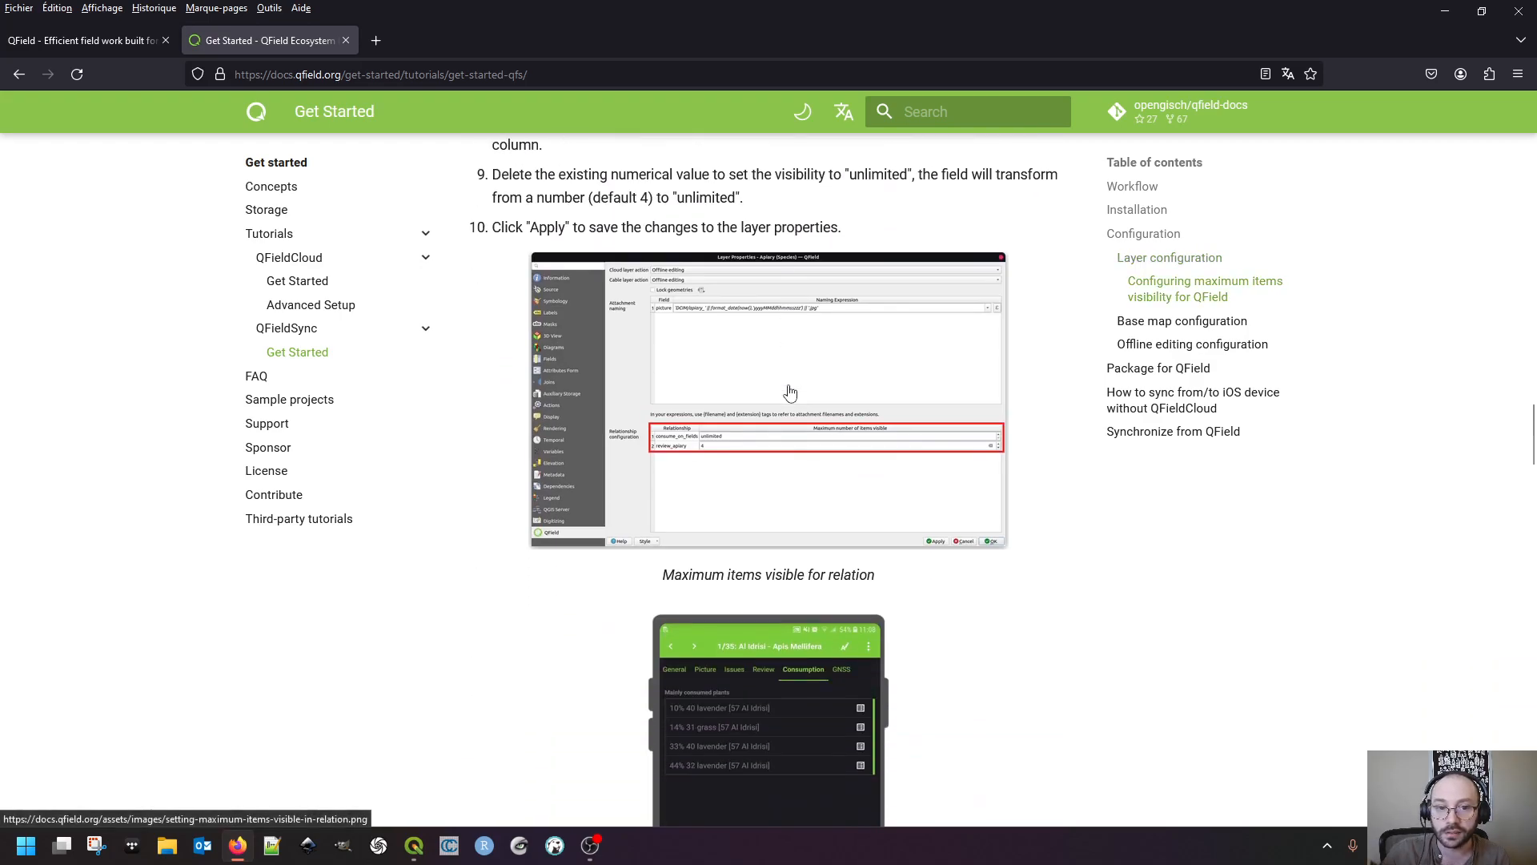
scroll(789, 392, down, 20)
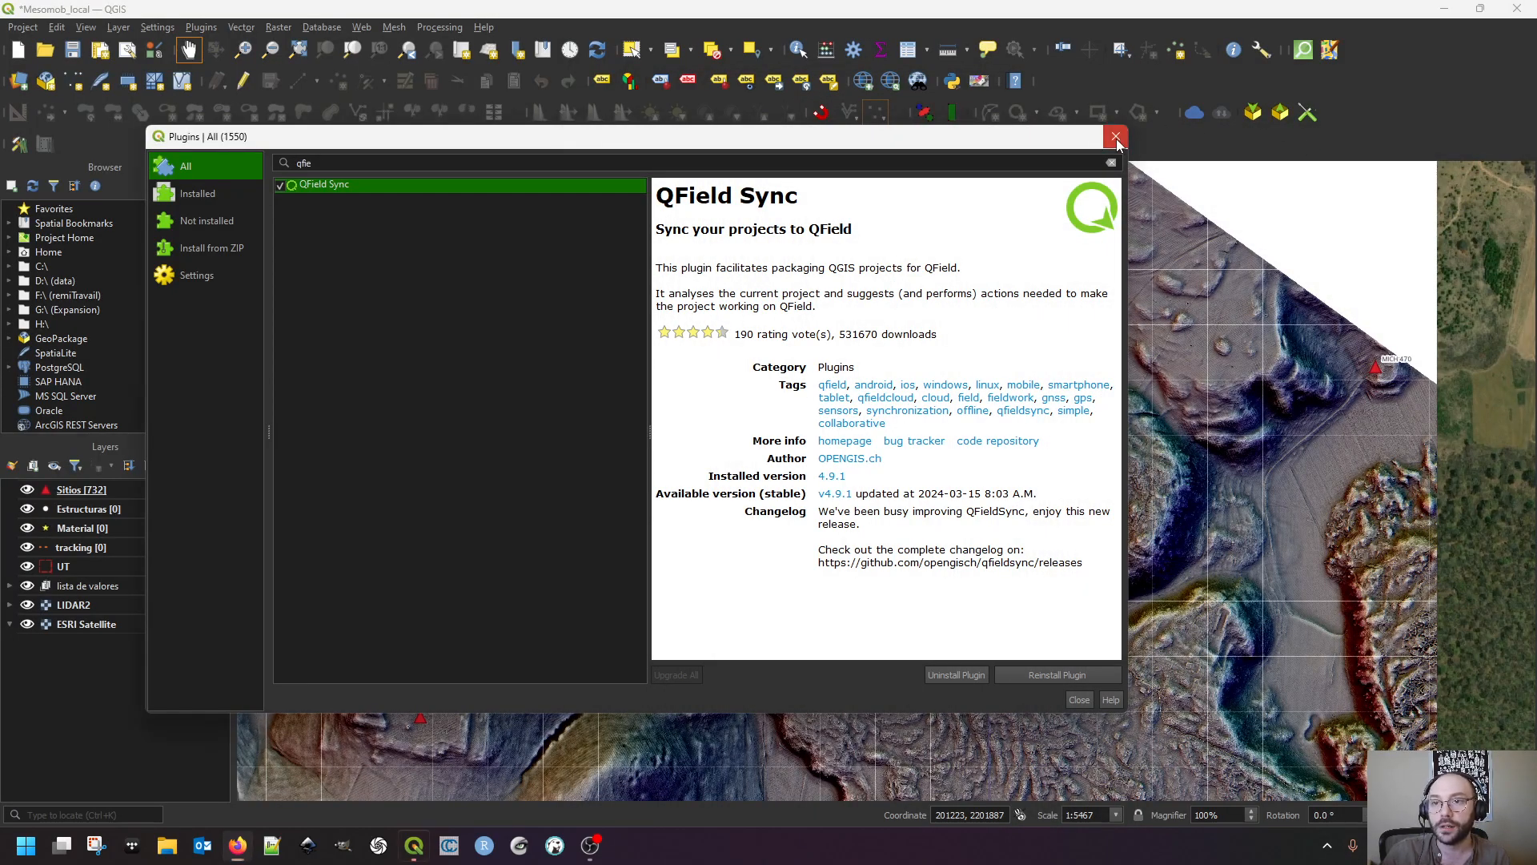
click(1115, 136)
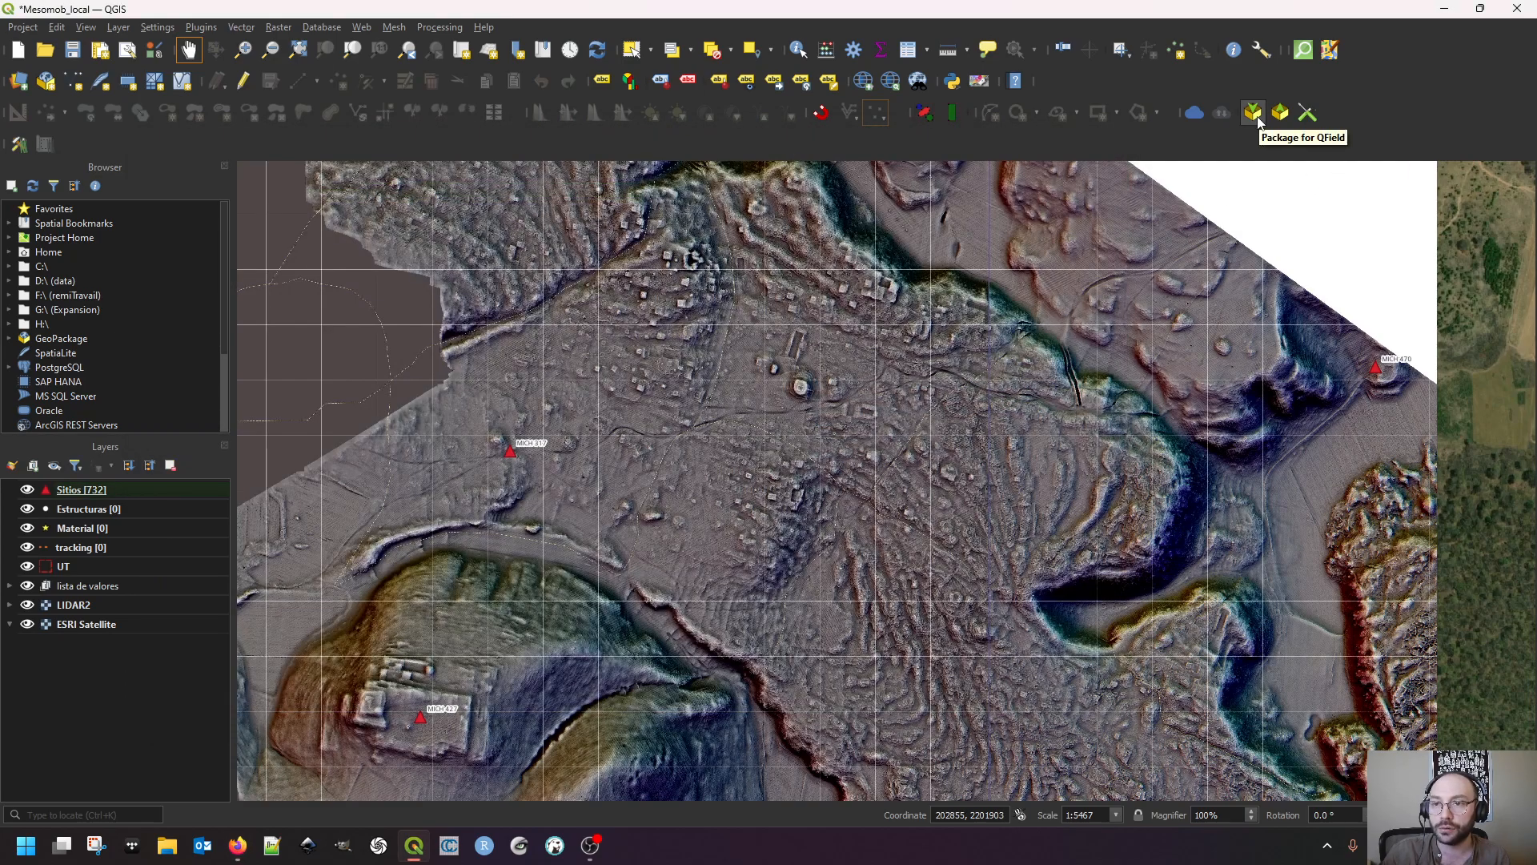
Open the project's QField configuration and review the cable export actions assigned to the lst_ value-list tables
click(1311, 117)
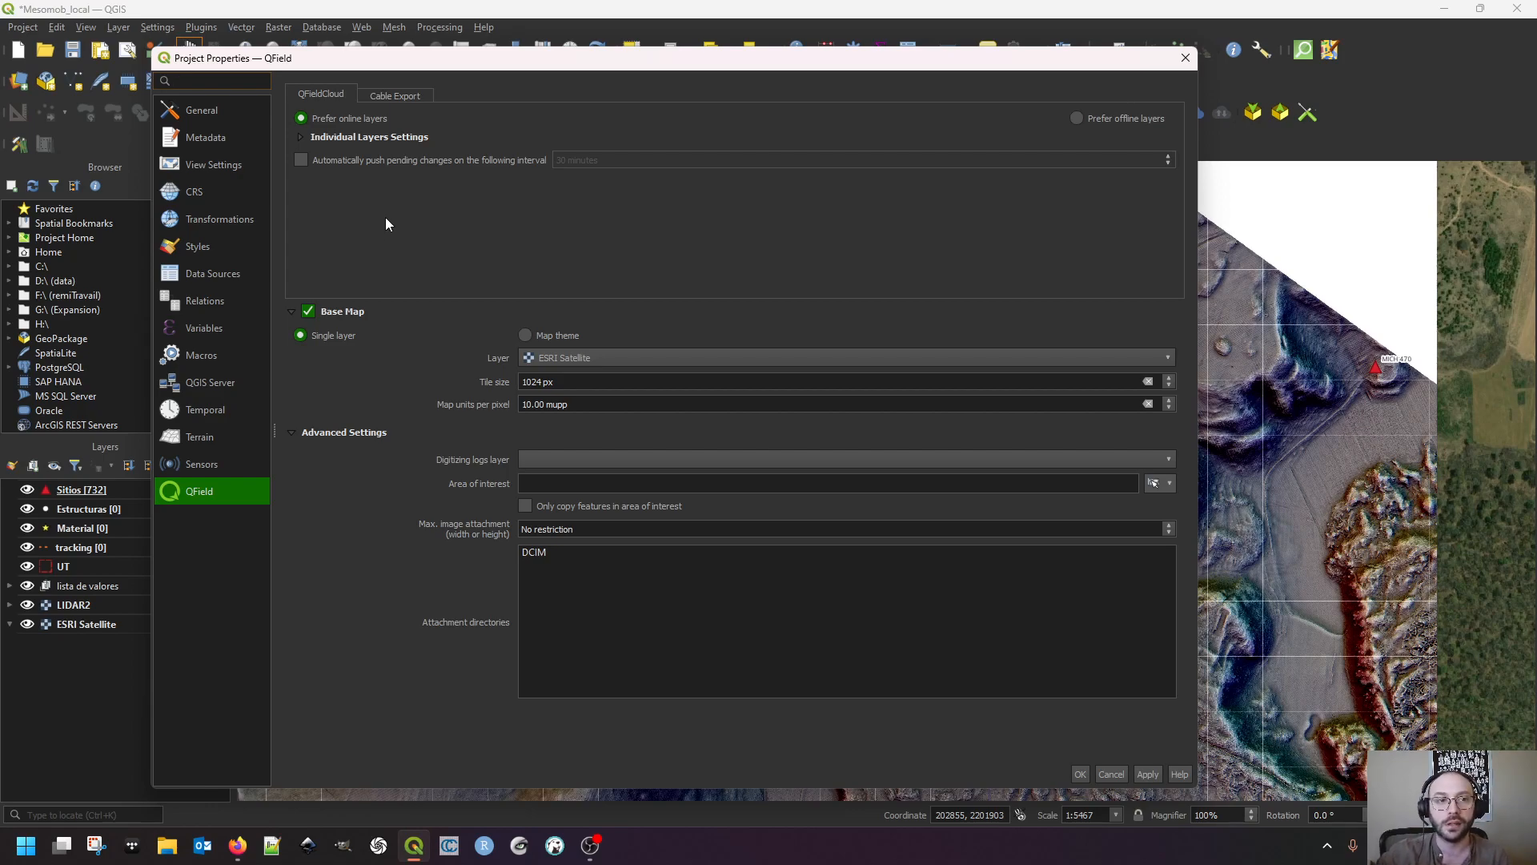
click(374, 98)
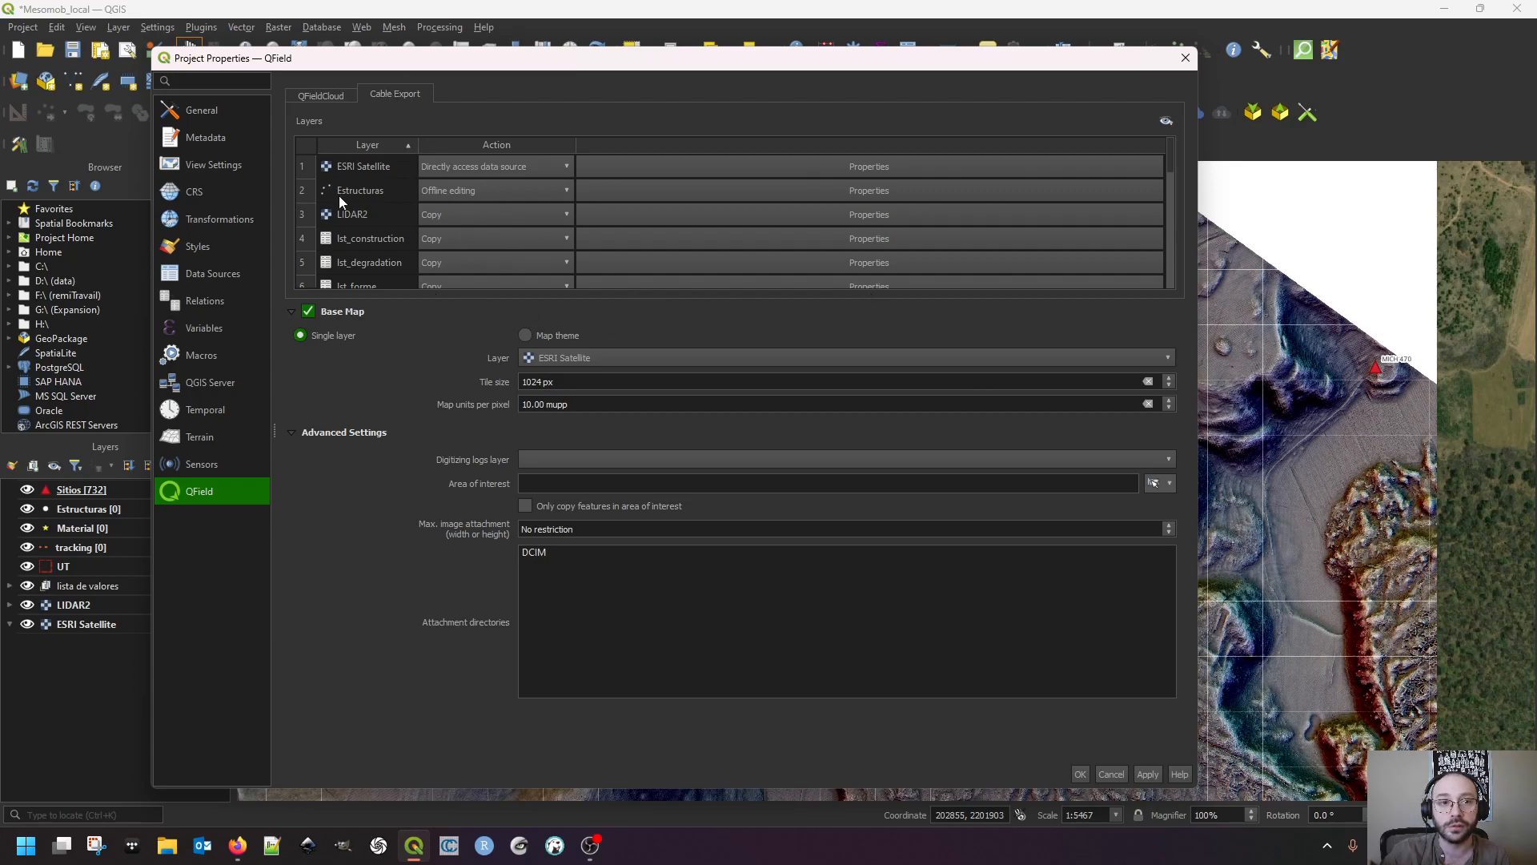
click(349, 237)
click(366, 280)
scroll(370, 242, down, 1)
scroll(370, 242, up, 1)
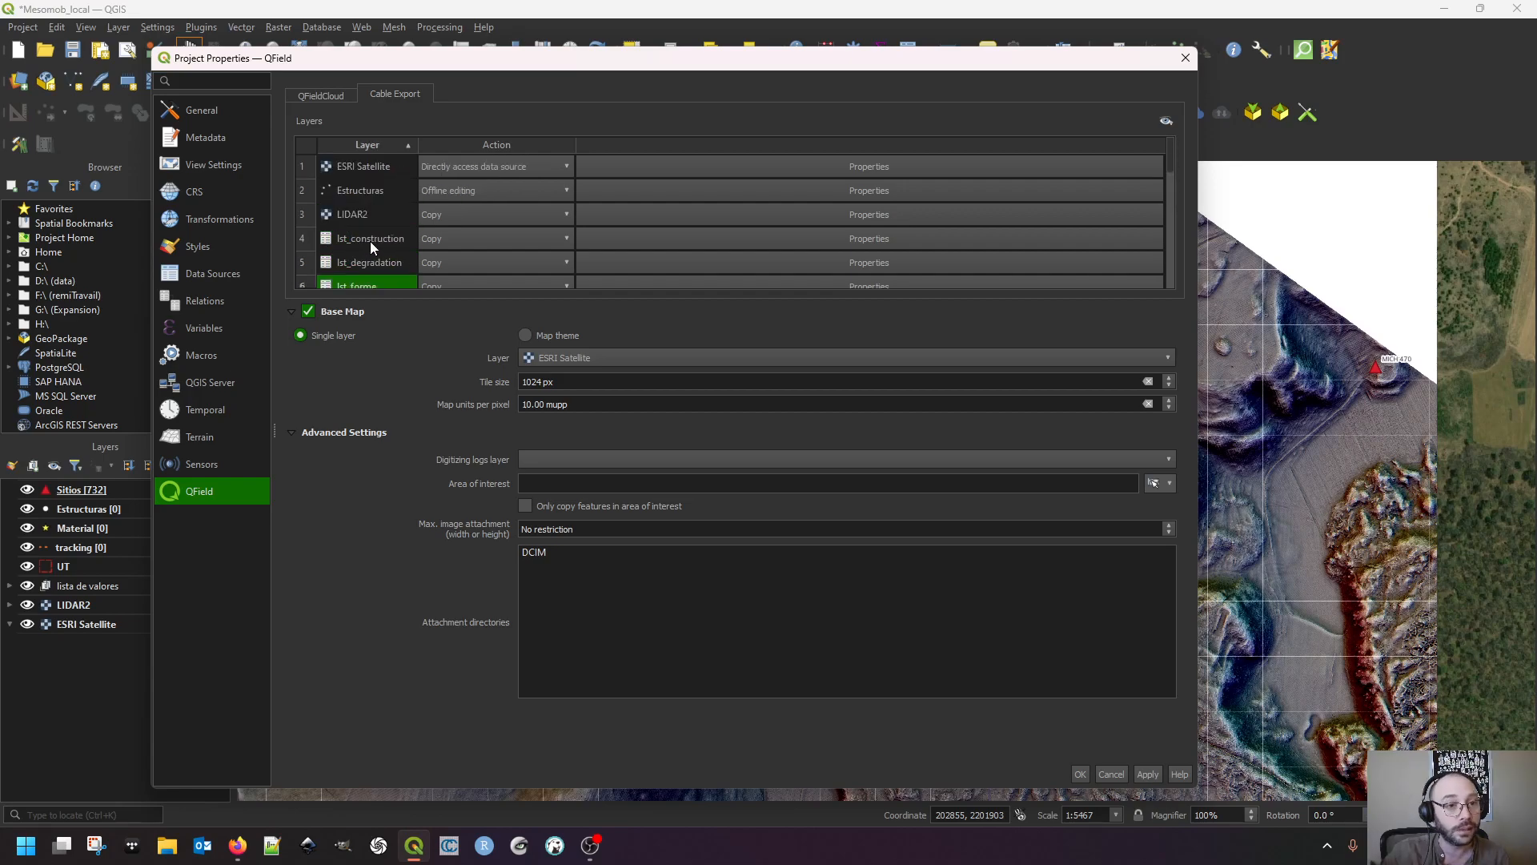
click(371, 234)
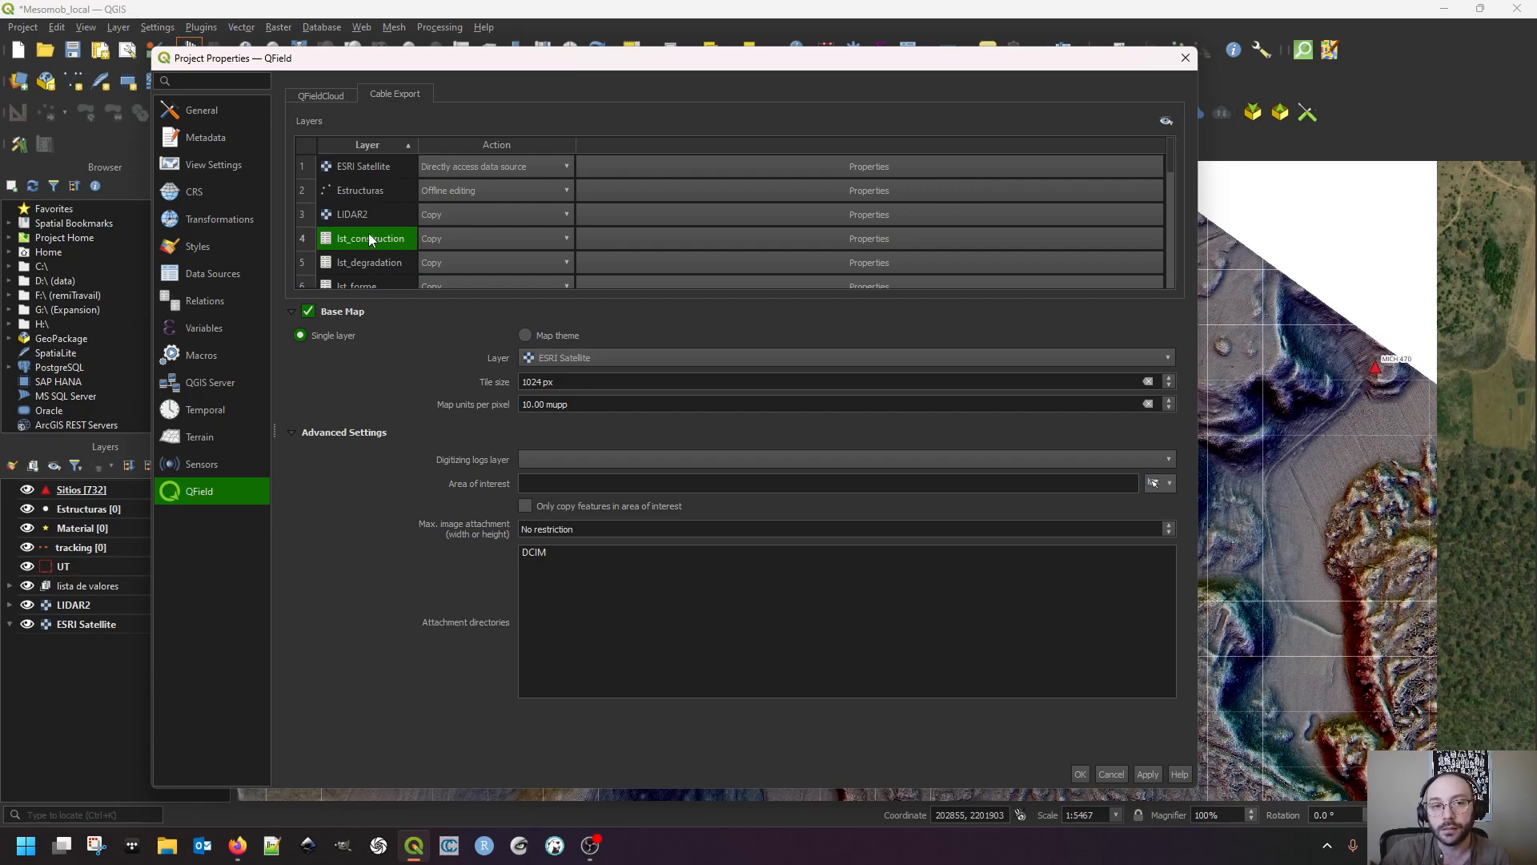
Set LIDAR2's cable export action to Copy and select the ESRI Satellite layer in the list
click(451, 214)
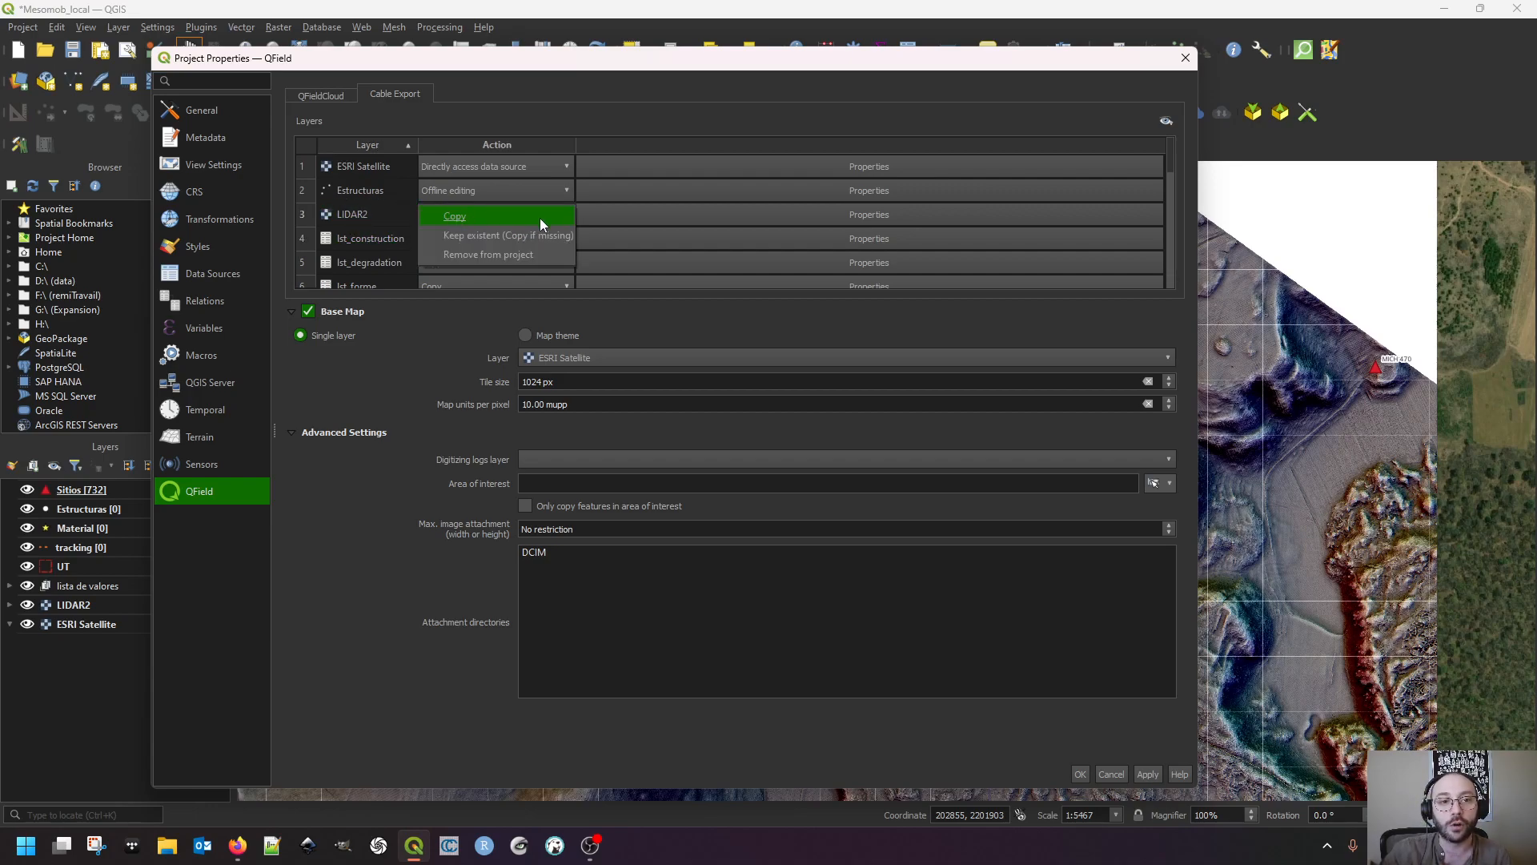
click(475, 220)
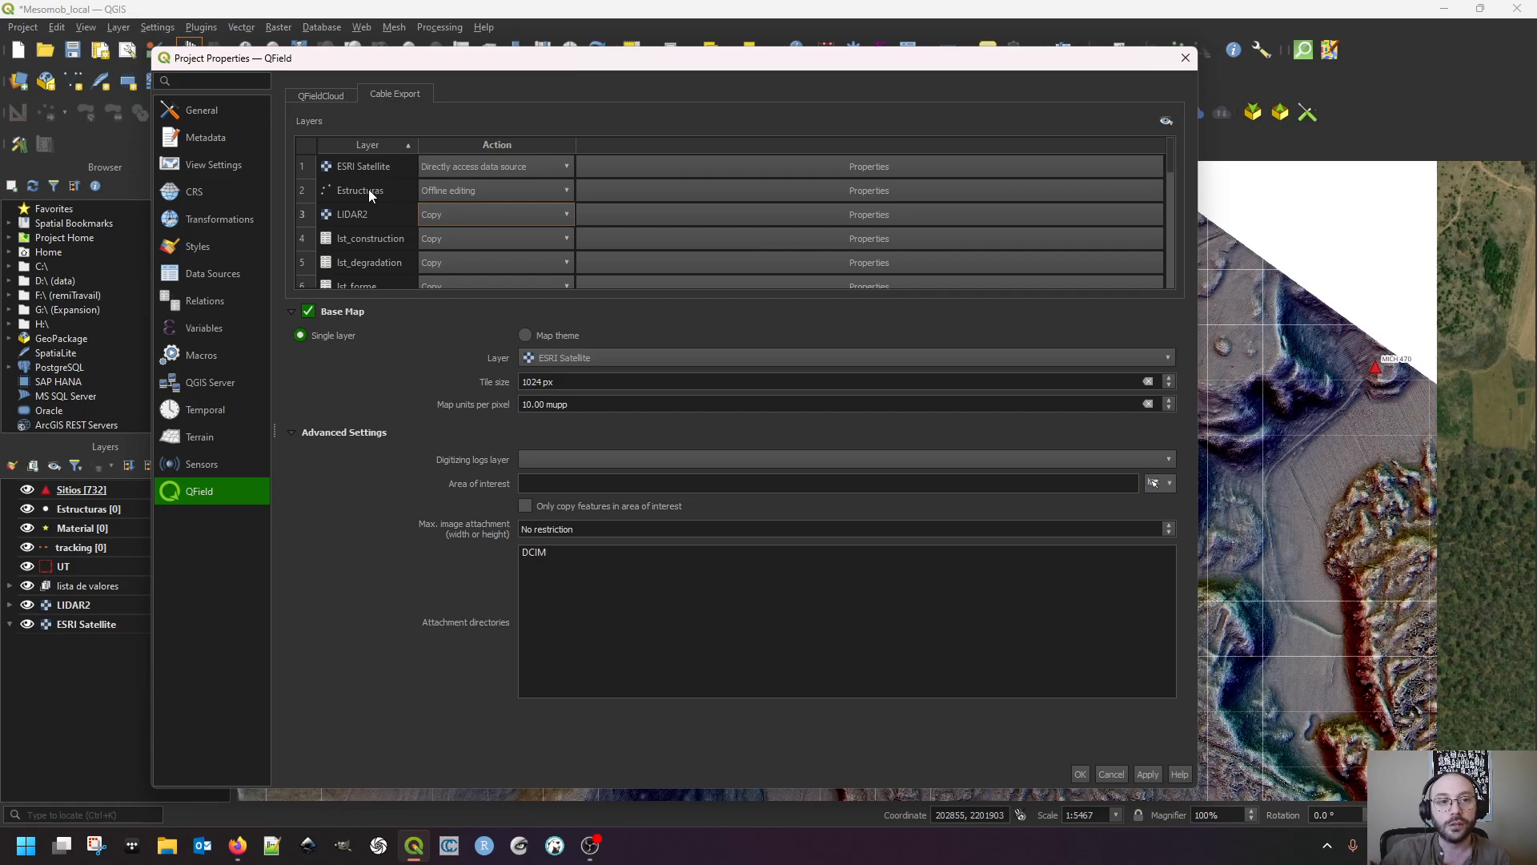
click(369, 165)
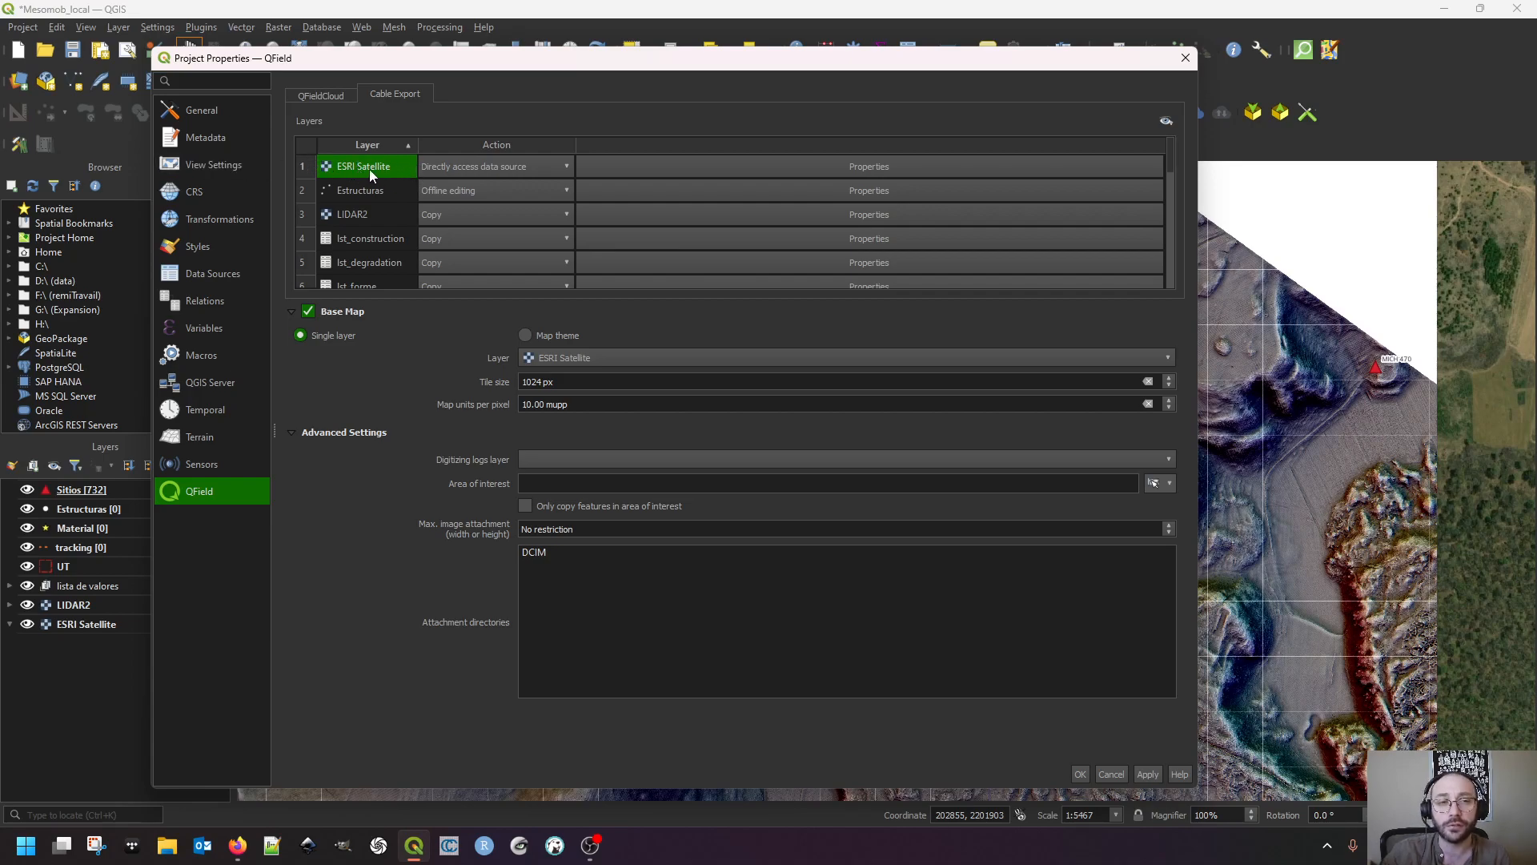
Keep ESRI Satellite's cable export action as Directly access data source and disable the Base Map option
click(468, 165)
click(543, 172)
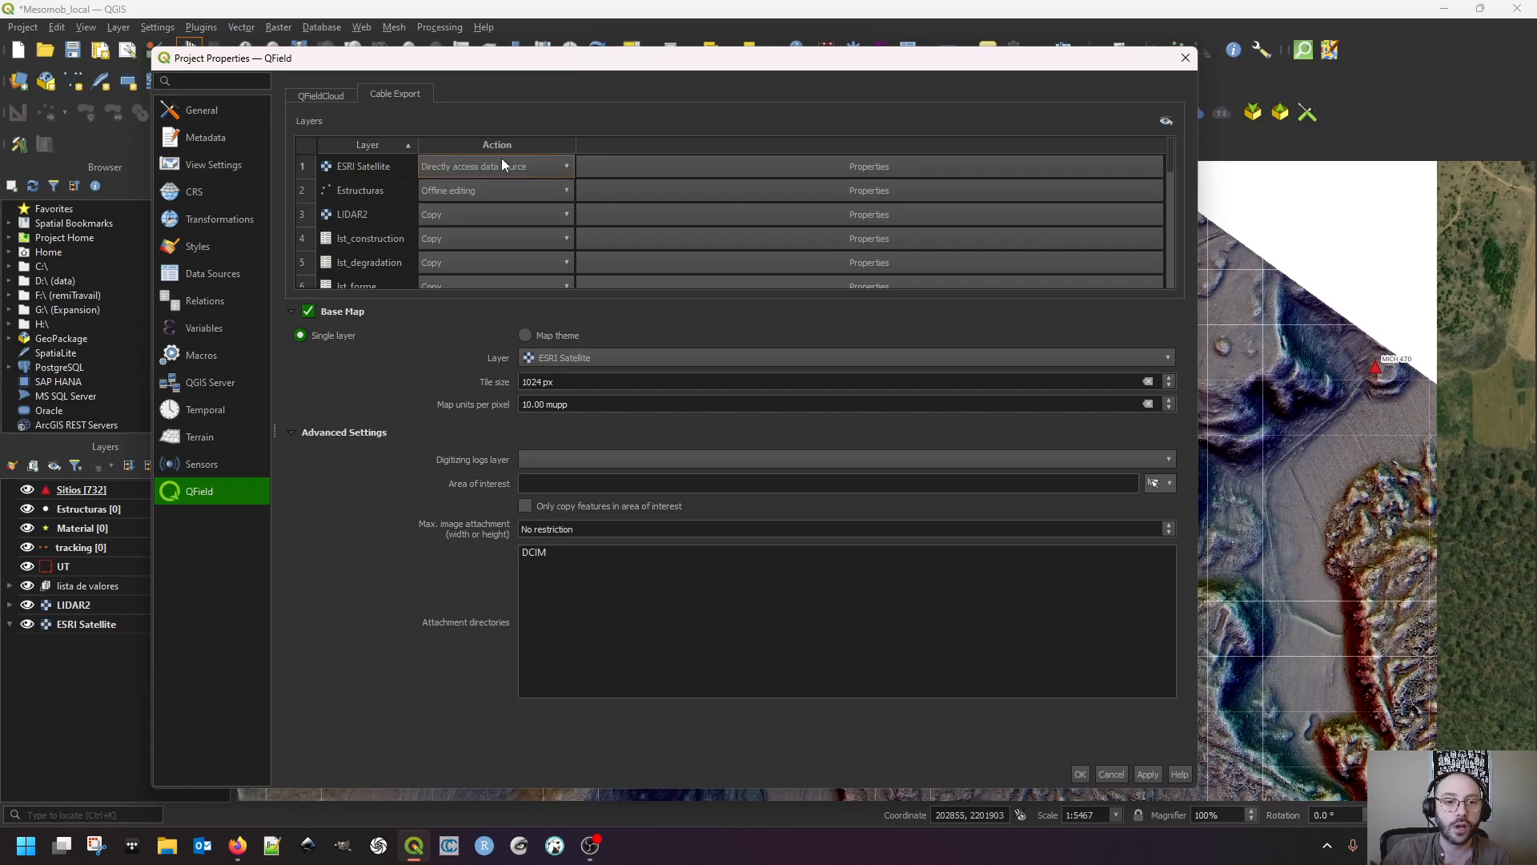
click(307, 312)
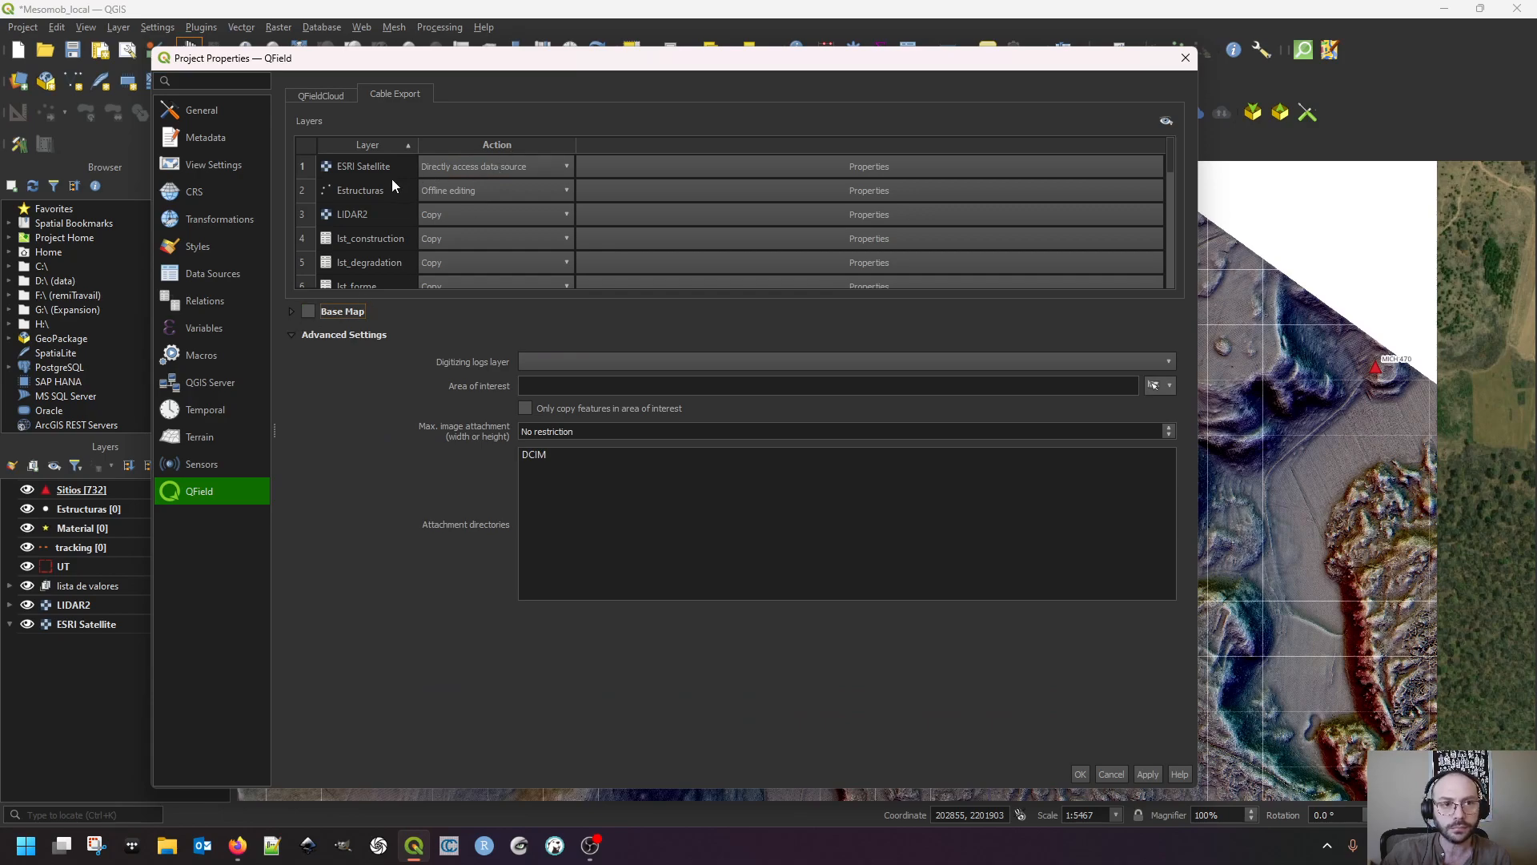
click(351, 190)
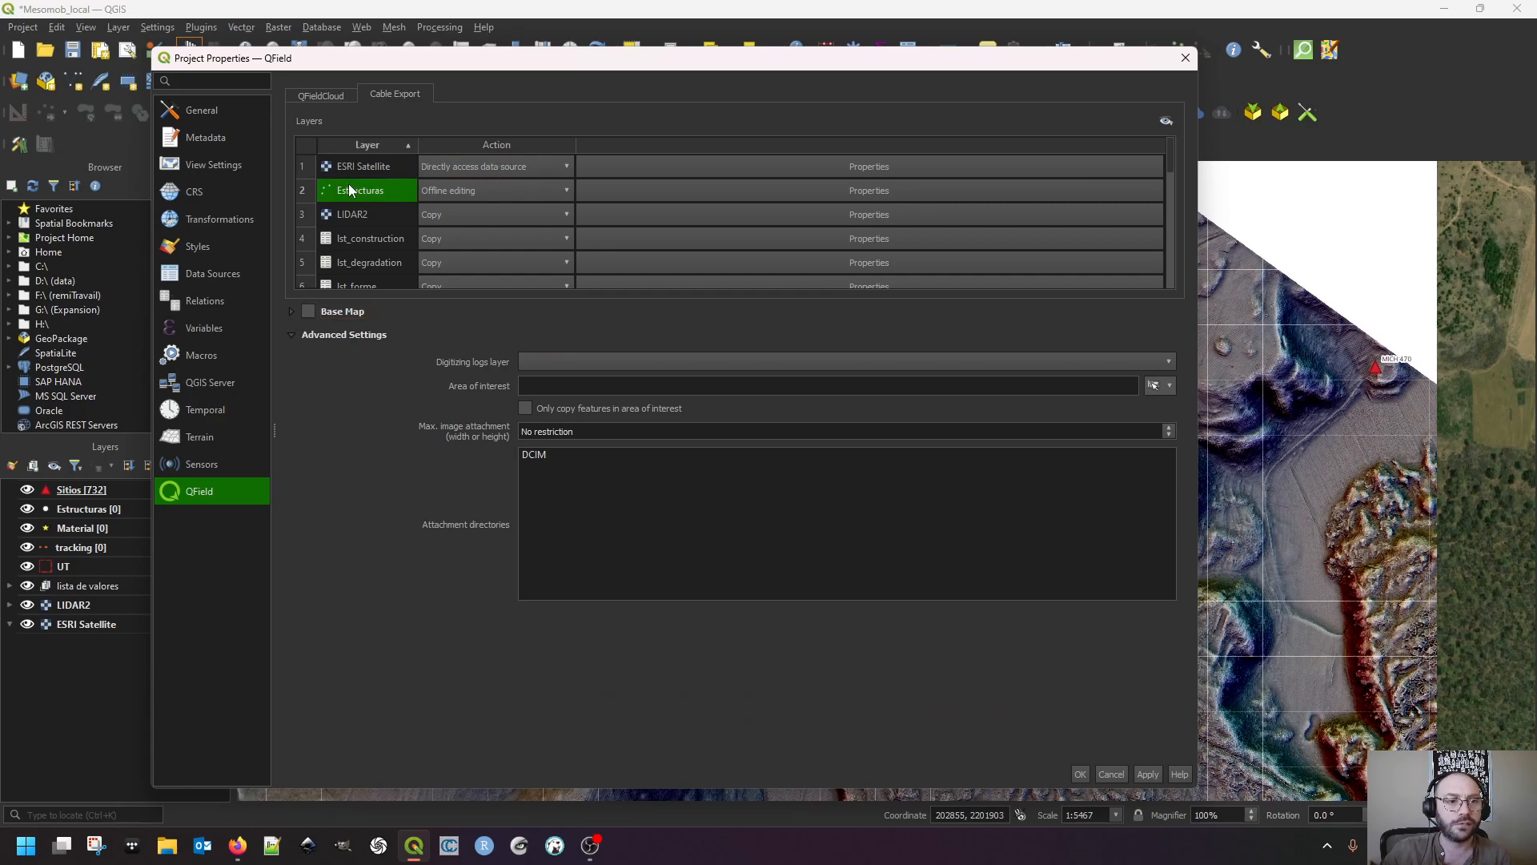
click(482, 167)
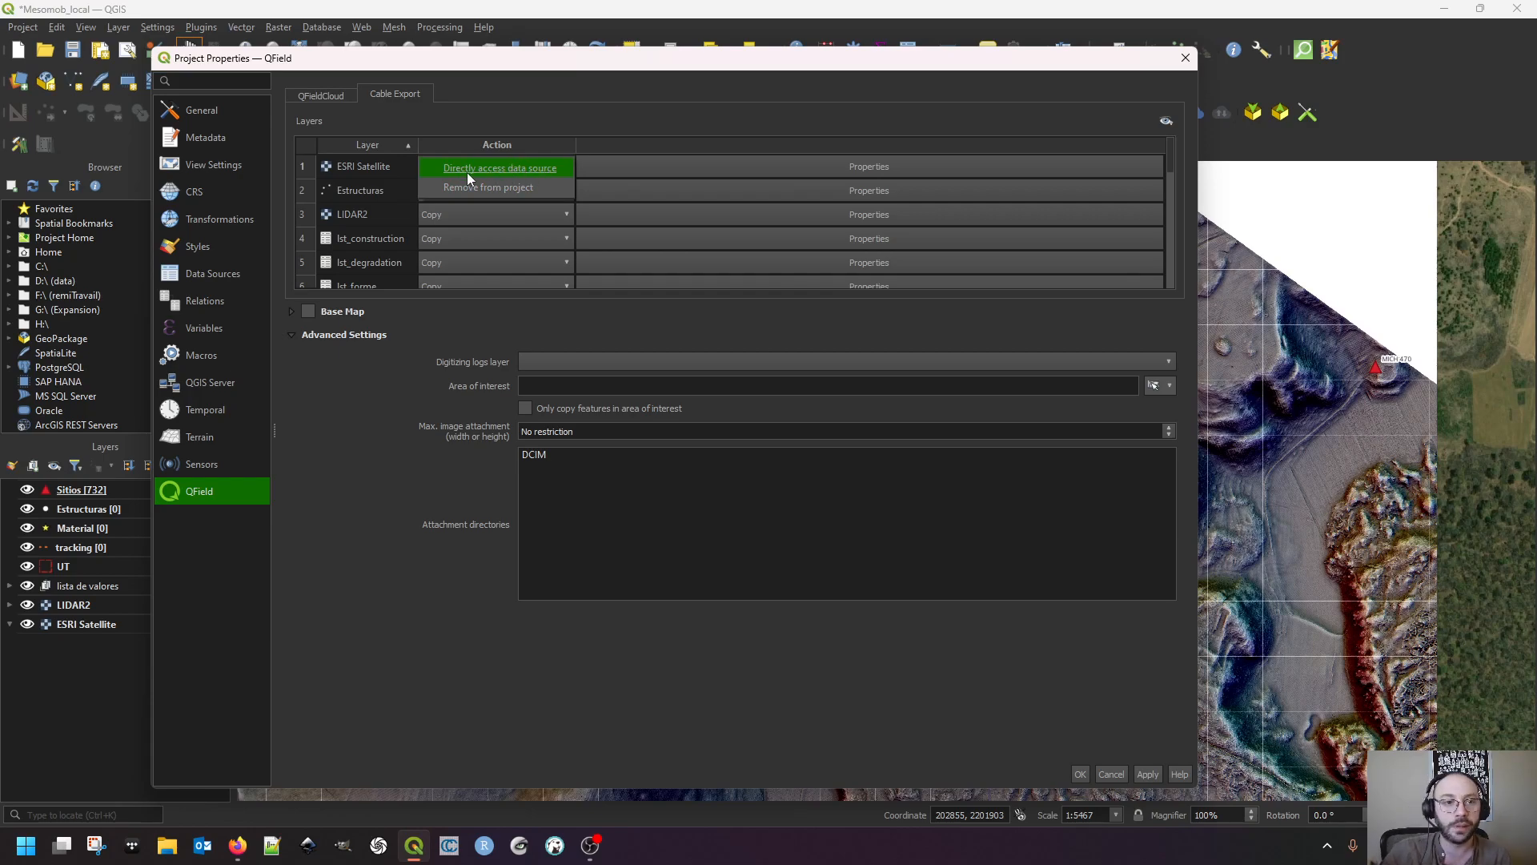
click(382, 190)
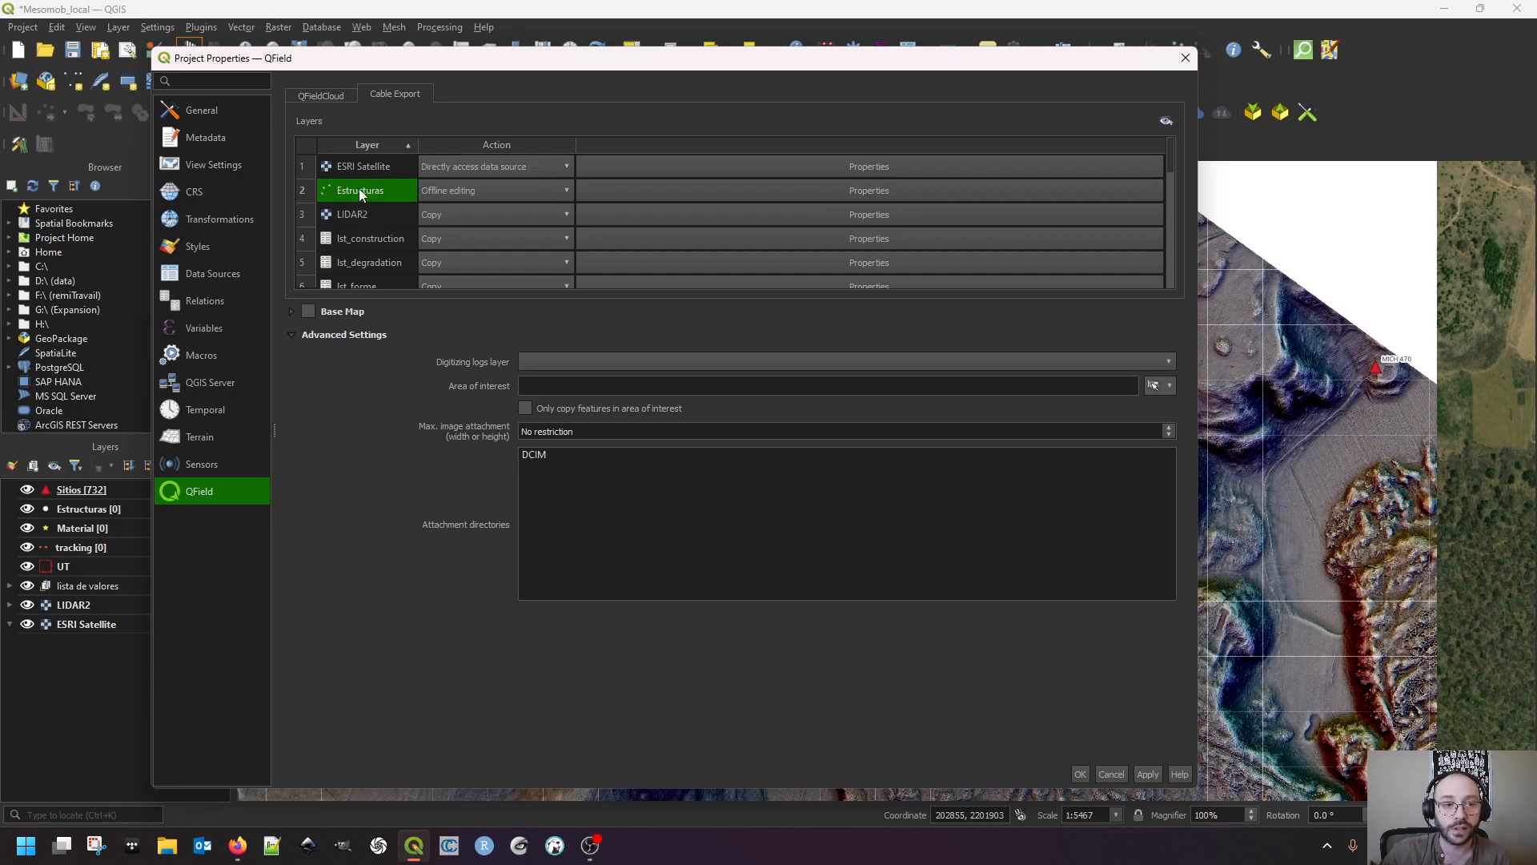
Check the cable export actions of the Material, Sitios and tracking layers, and keep UT on Offline editing
scroll(352, 196, down, 5)
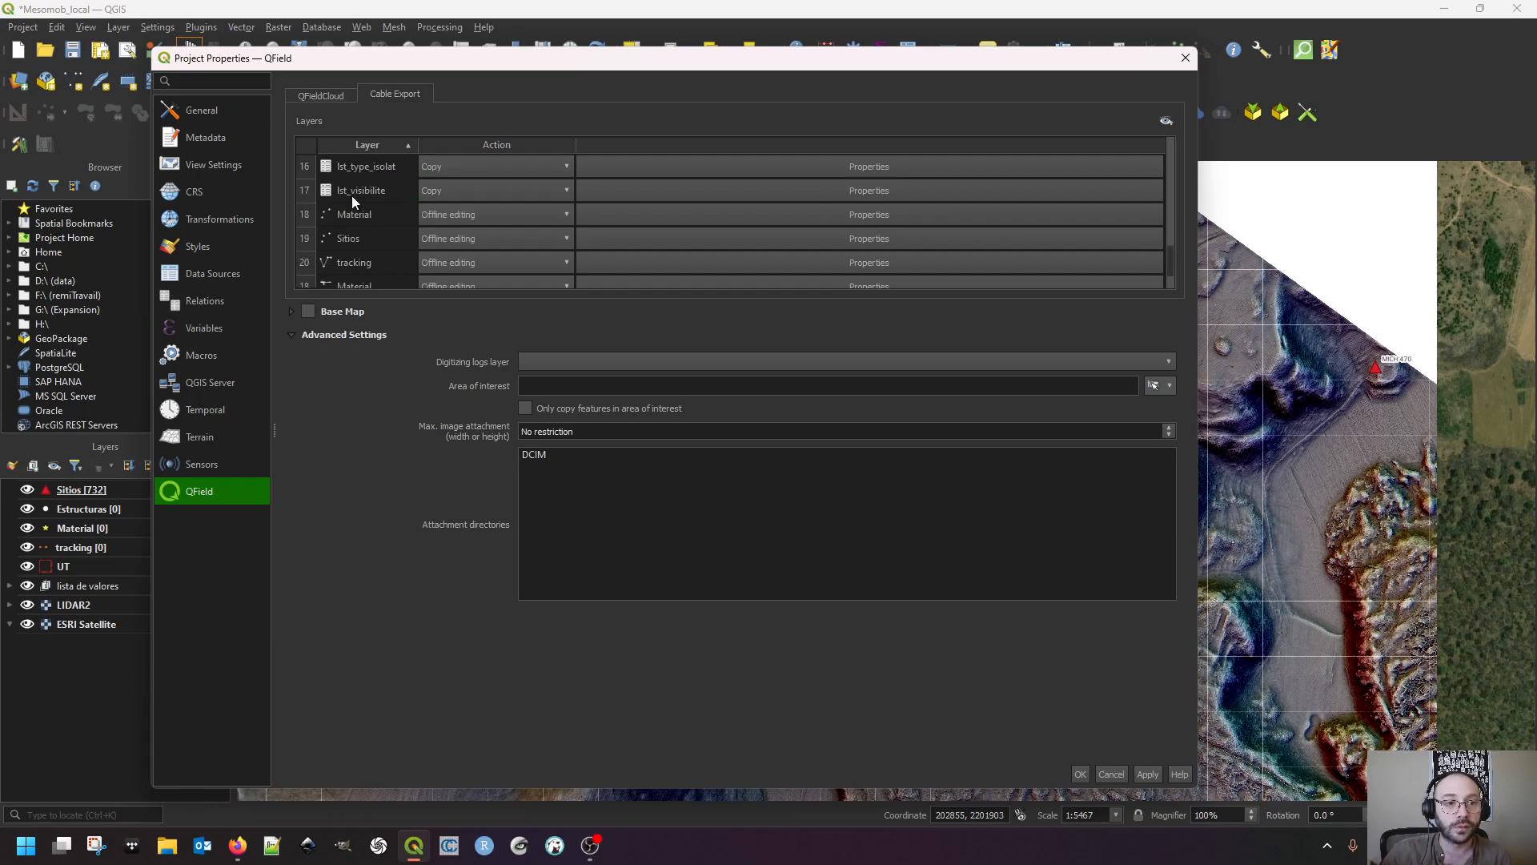
click(364, 224)
click(370, 252)
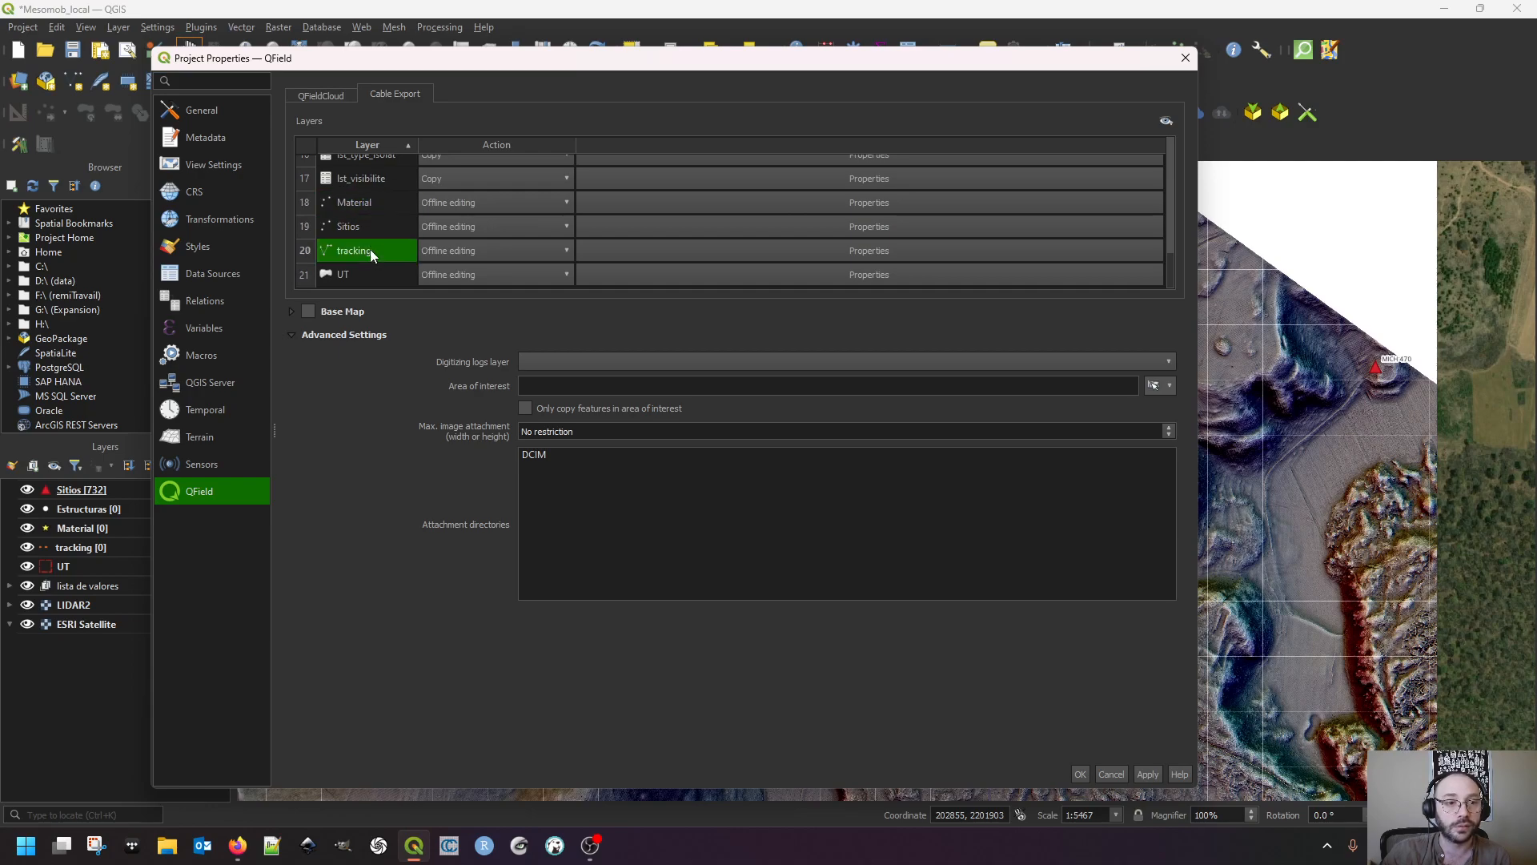
click(463, 273)
click(490, 275)
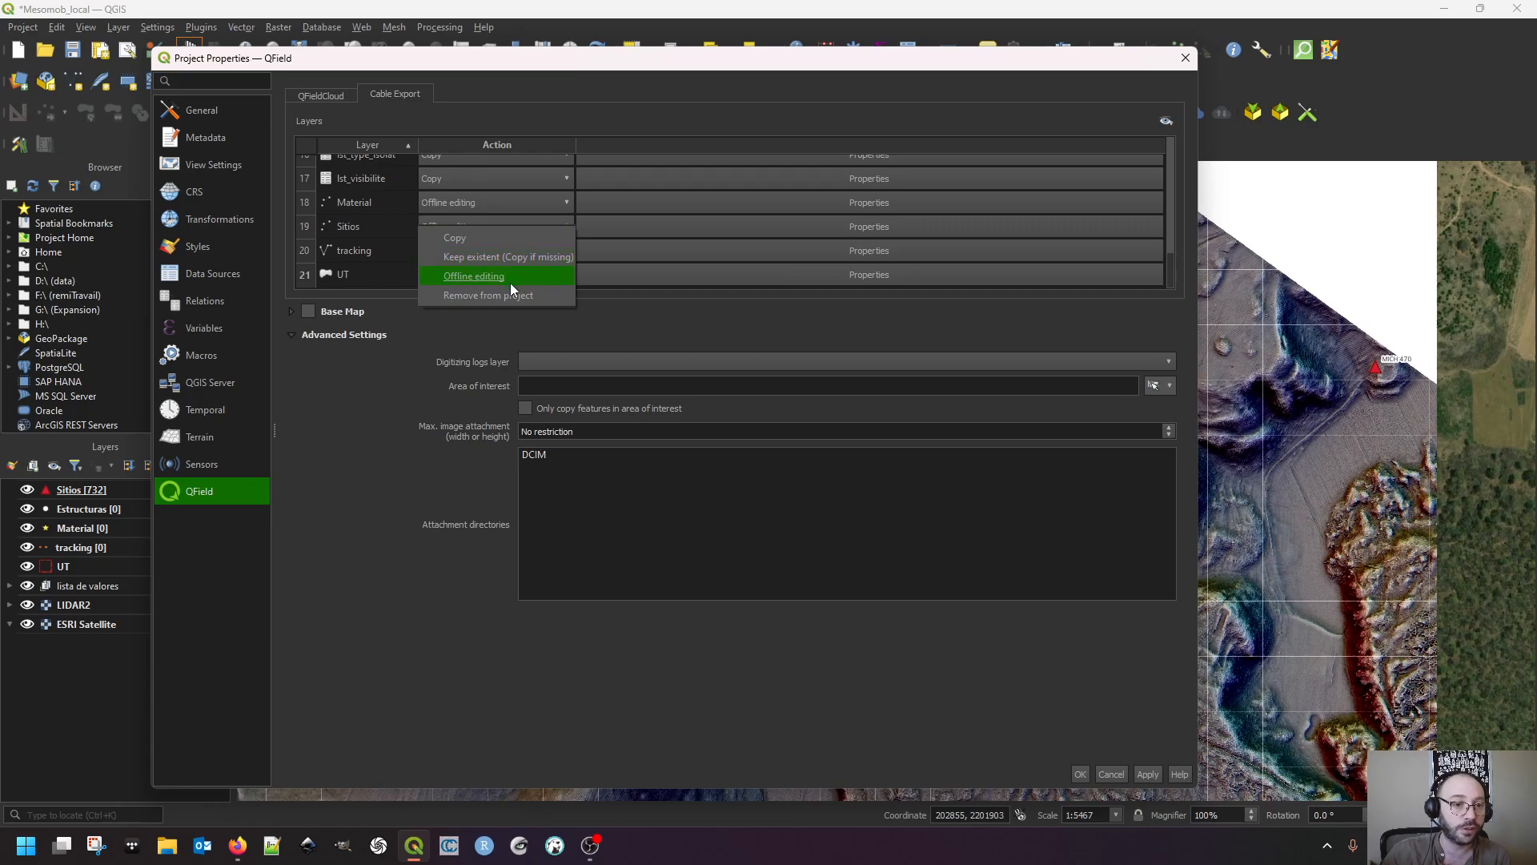
click(476, 277)
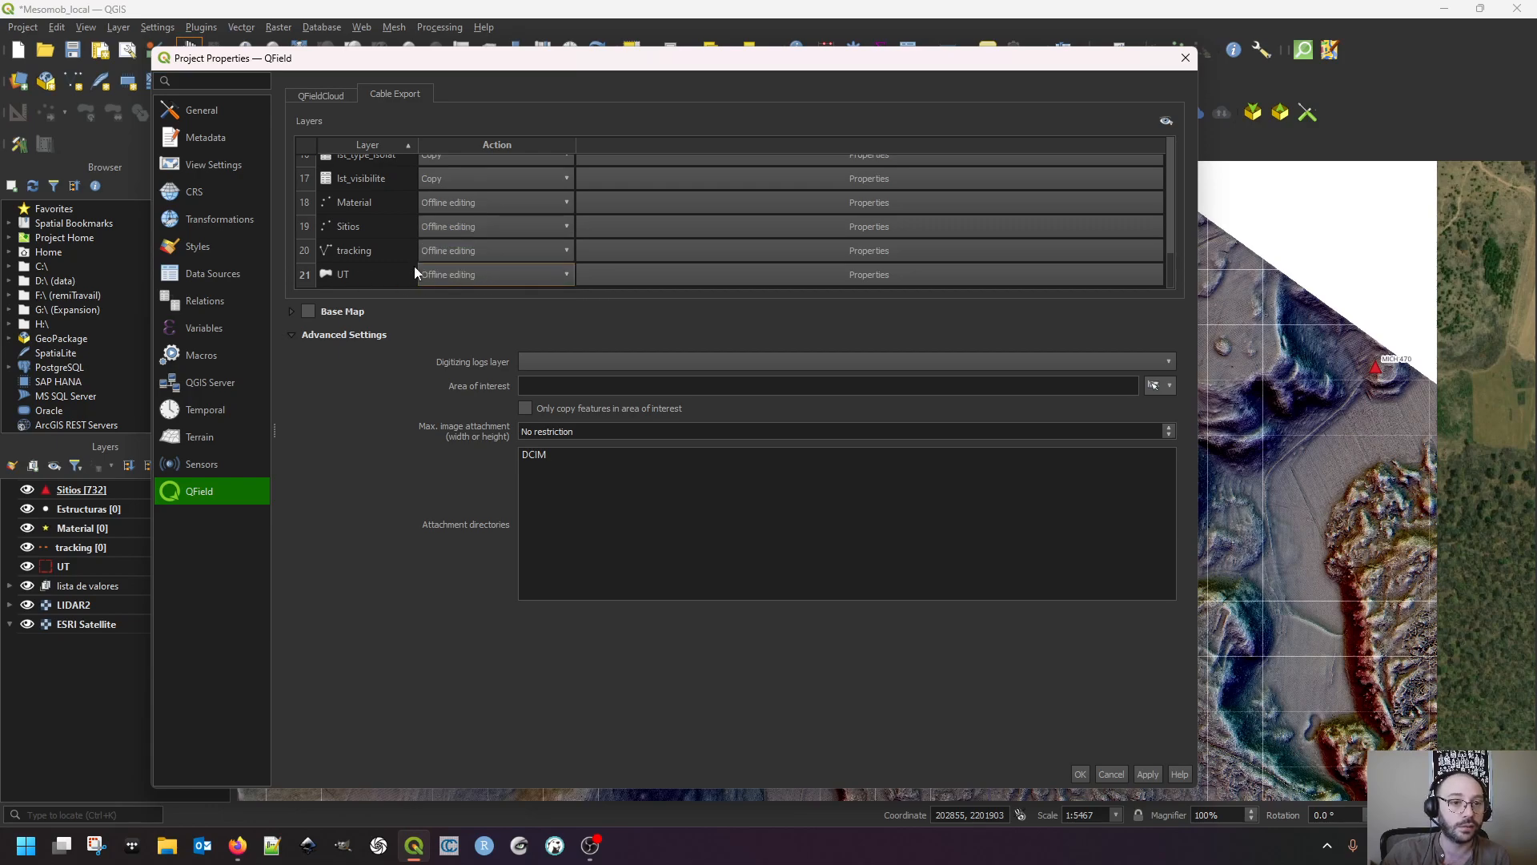
Try limiting the copied features to an area of interest taken from the map extent, and clear that restriction
scroll(356, 264, up, 5)
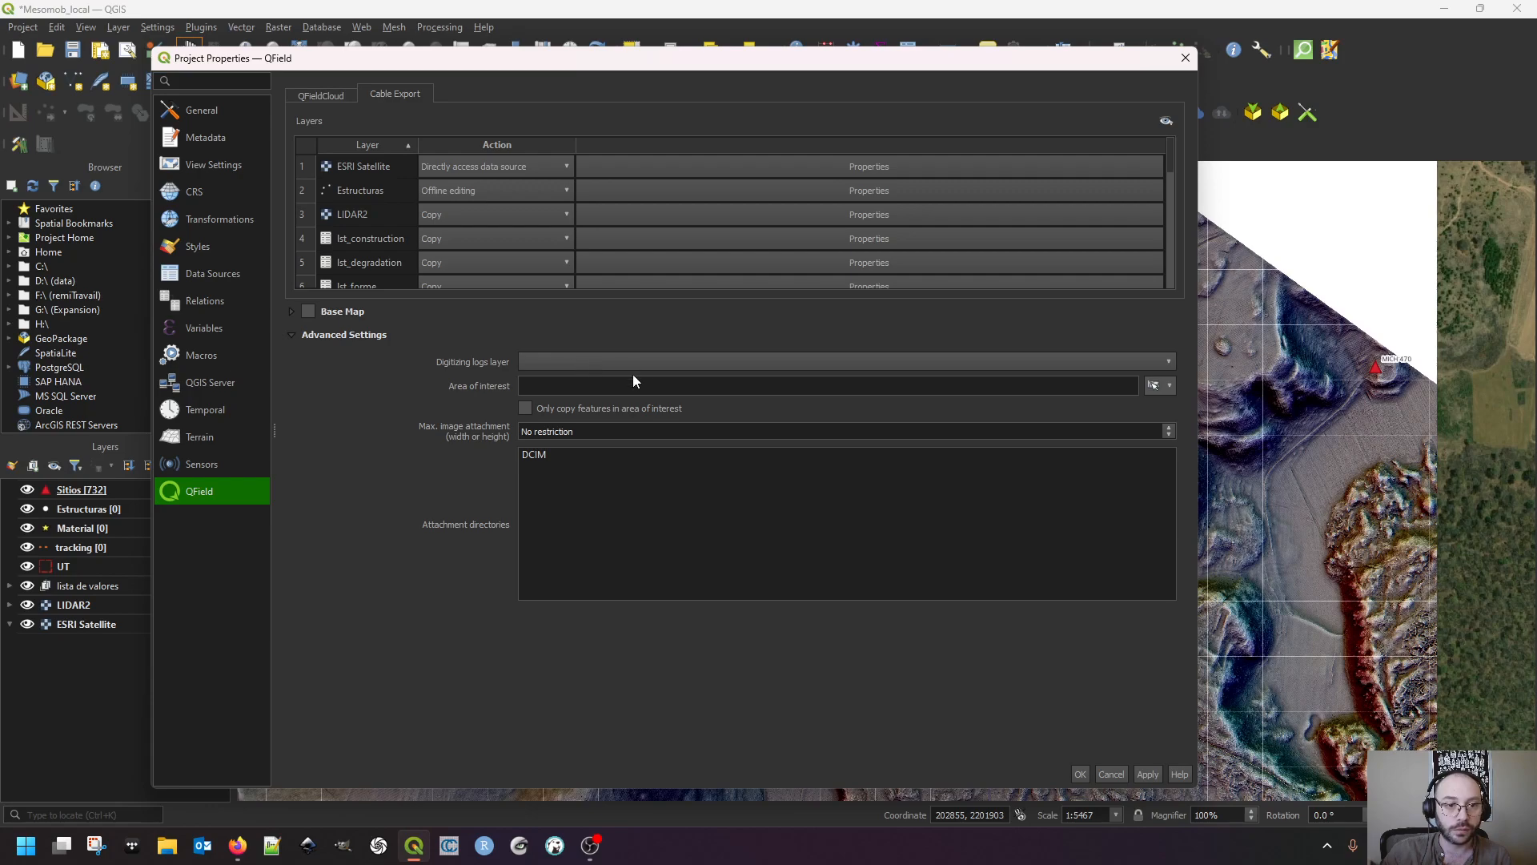
click(1153, 386)
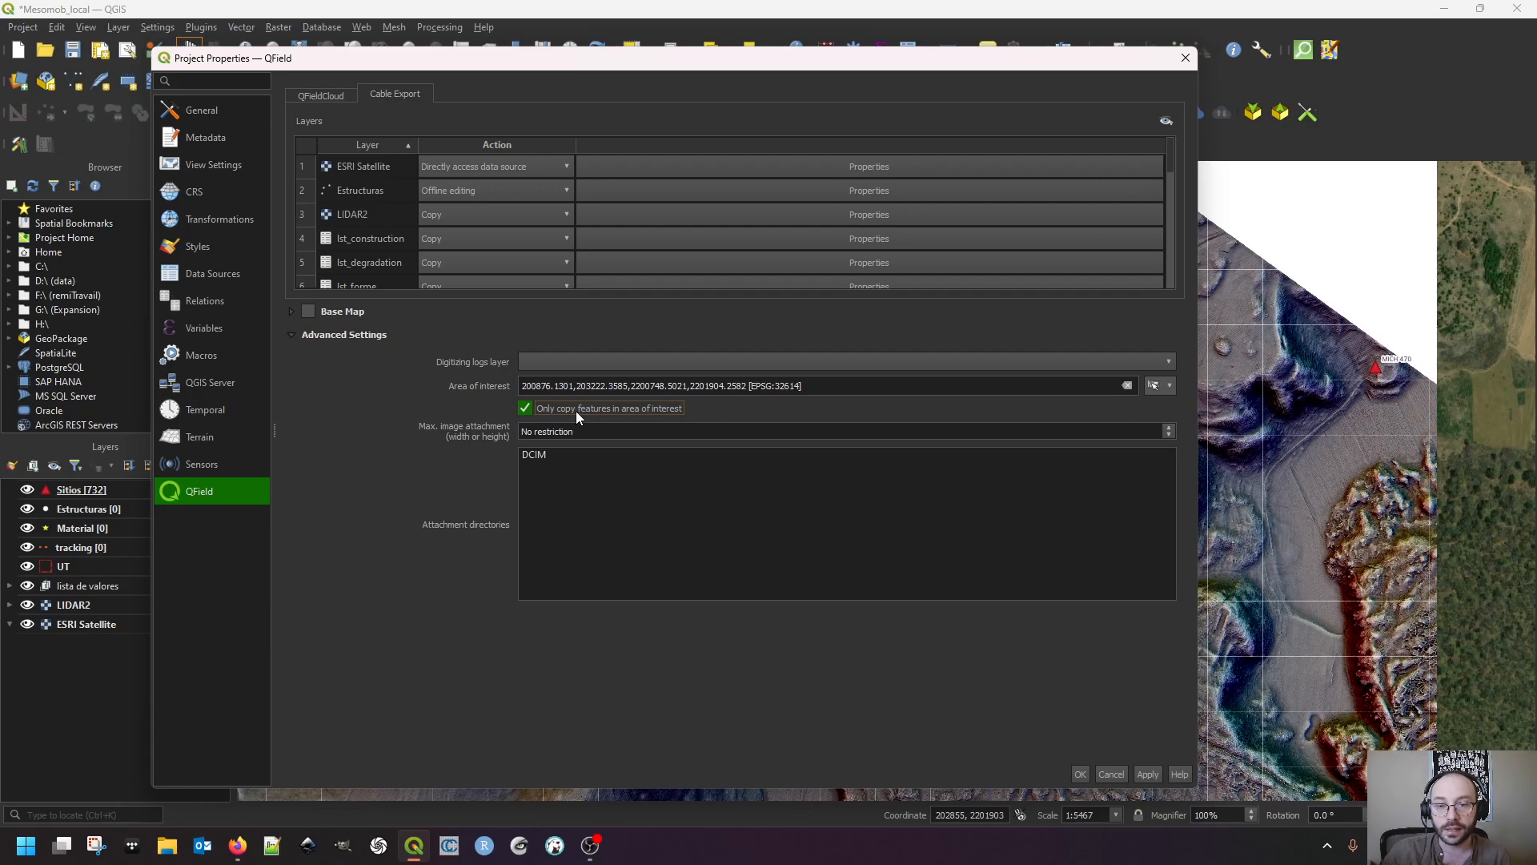
click(1127, 385)
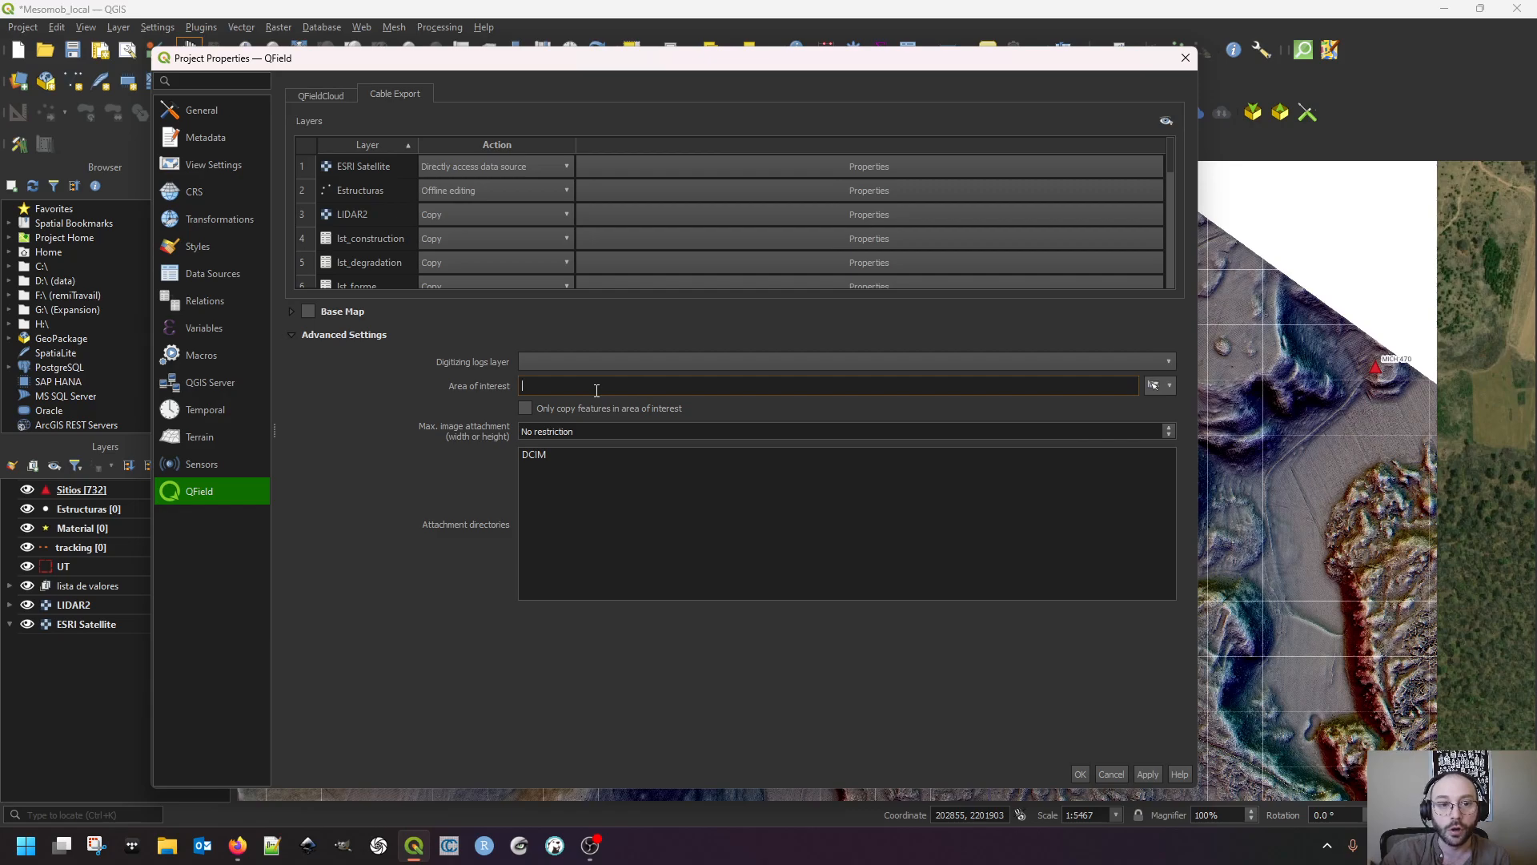
Apply the QField export settings and close the project properties
click(1147, 775)
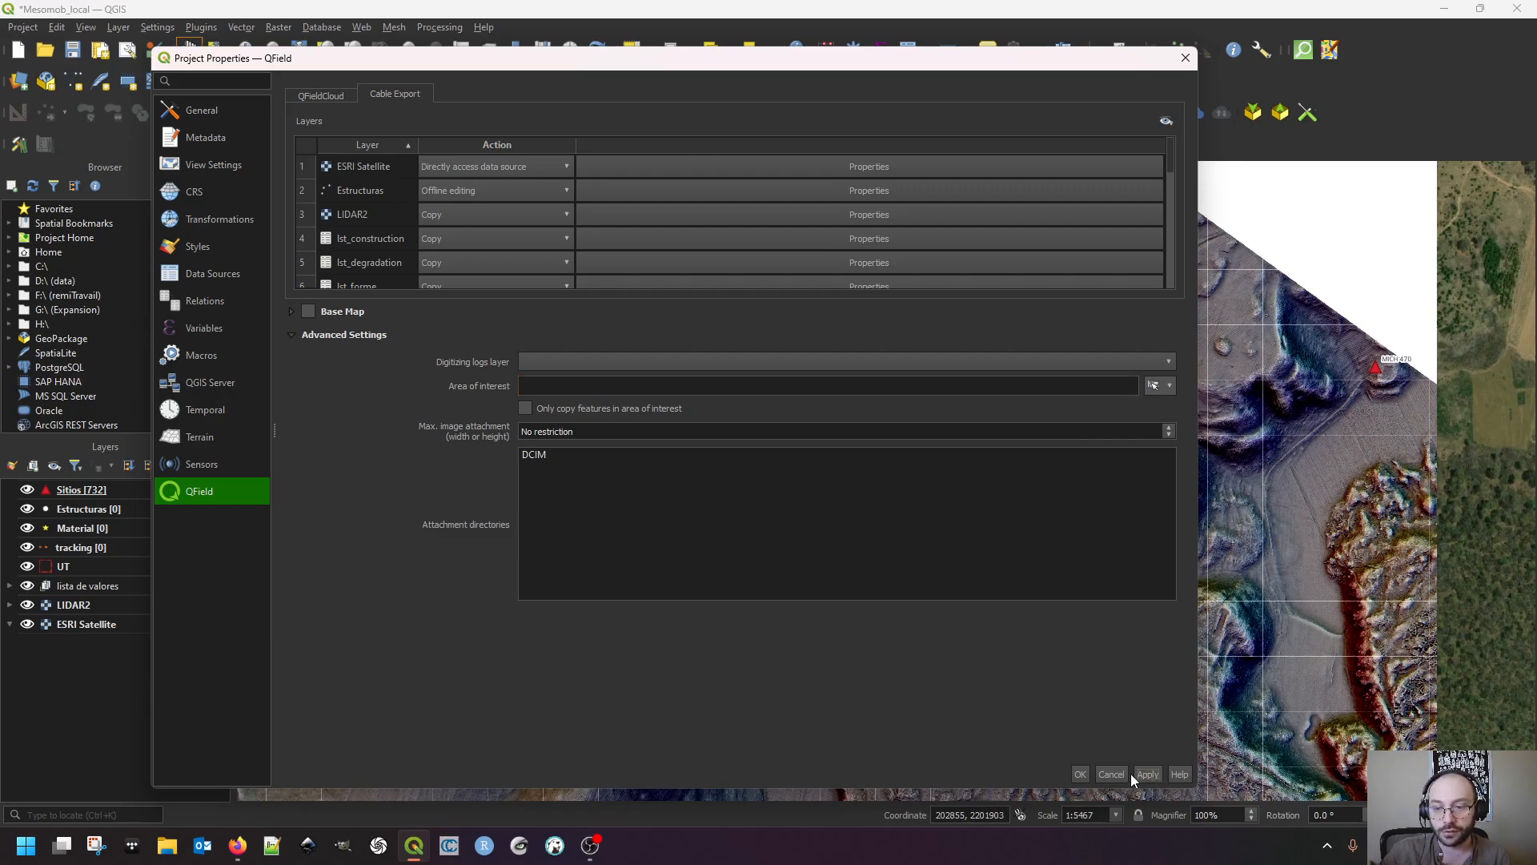
click(1079, 774)
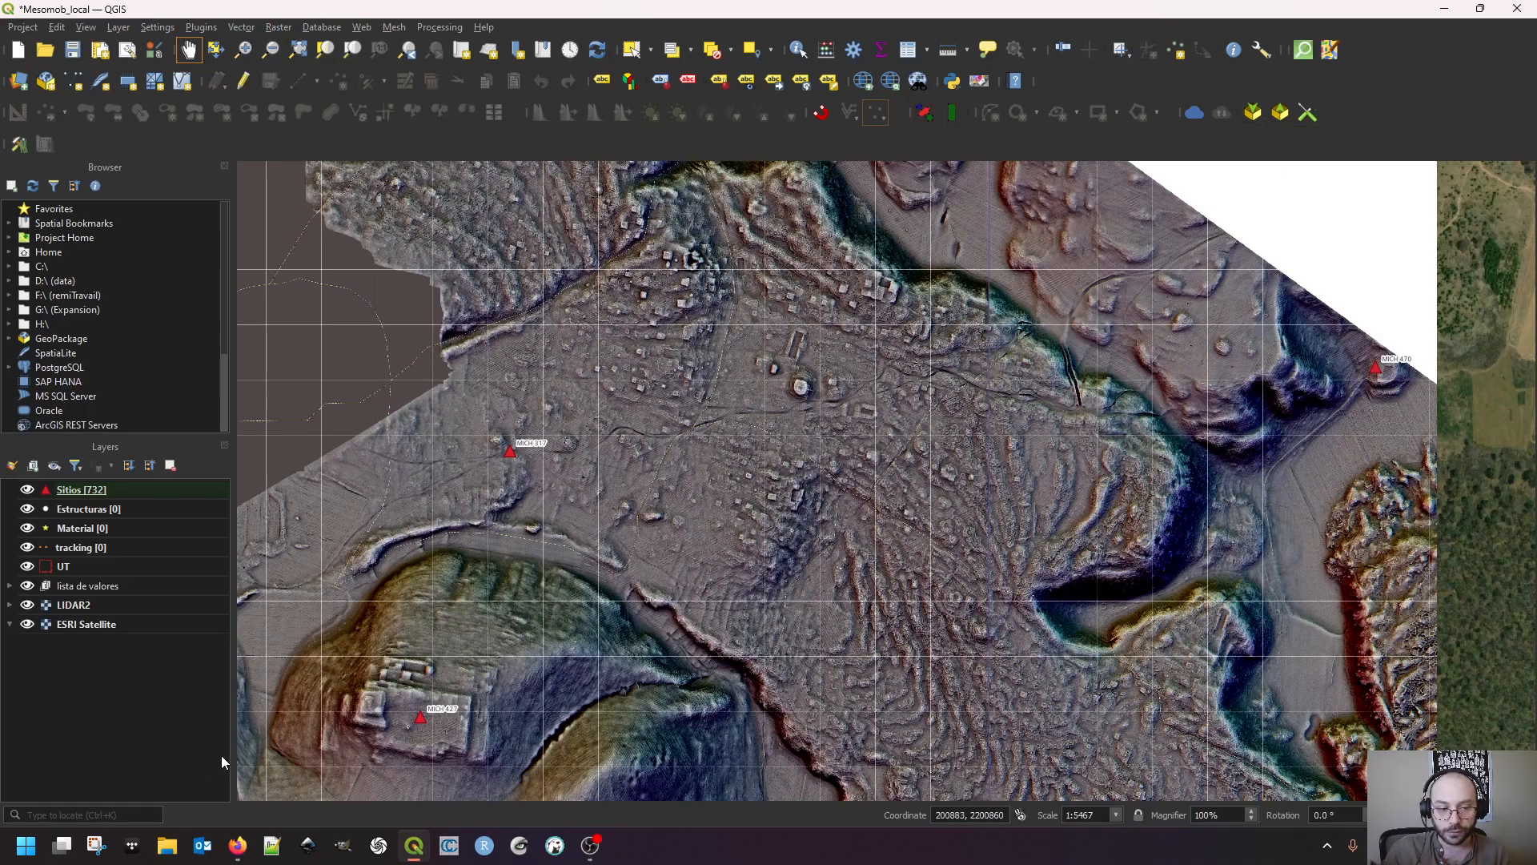
Switch to File Explorer, view the photos in the Mesomob_local project's DCIM folder, and return to the project folder
click(167, 844)
drag(834, 257, 1536, 449)
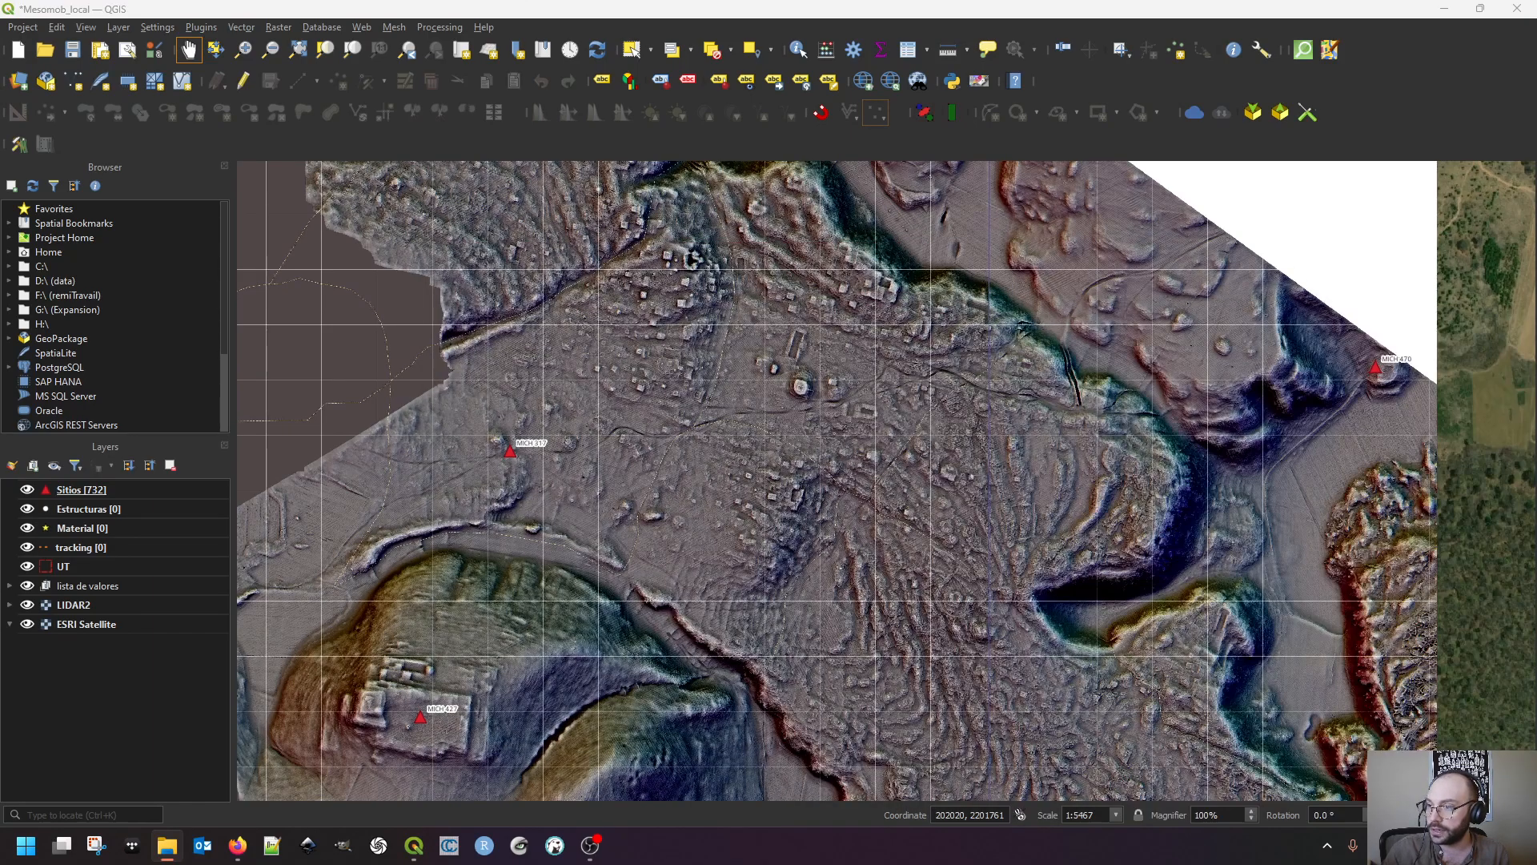
drag(1536, 449, 868, 204)
click(654, 342)
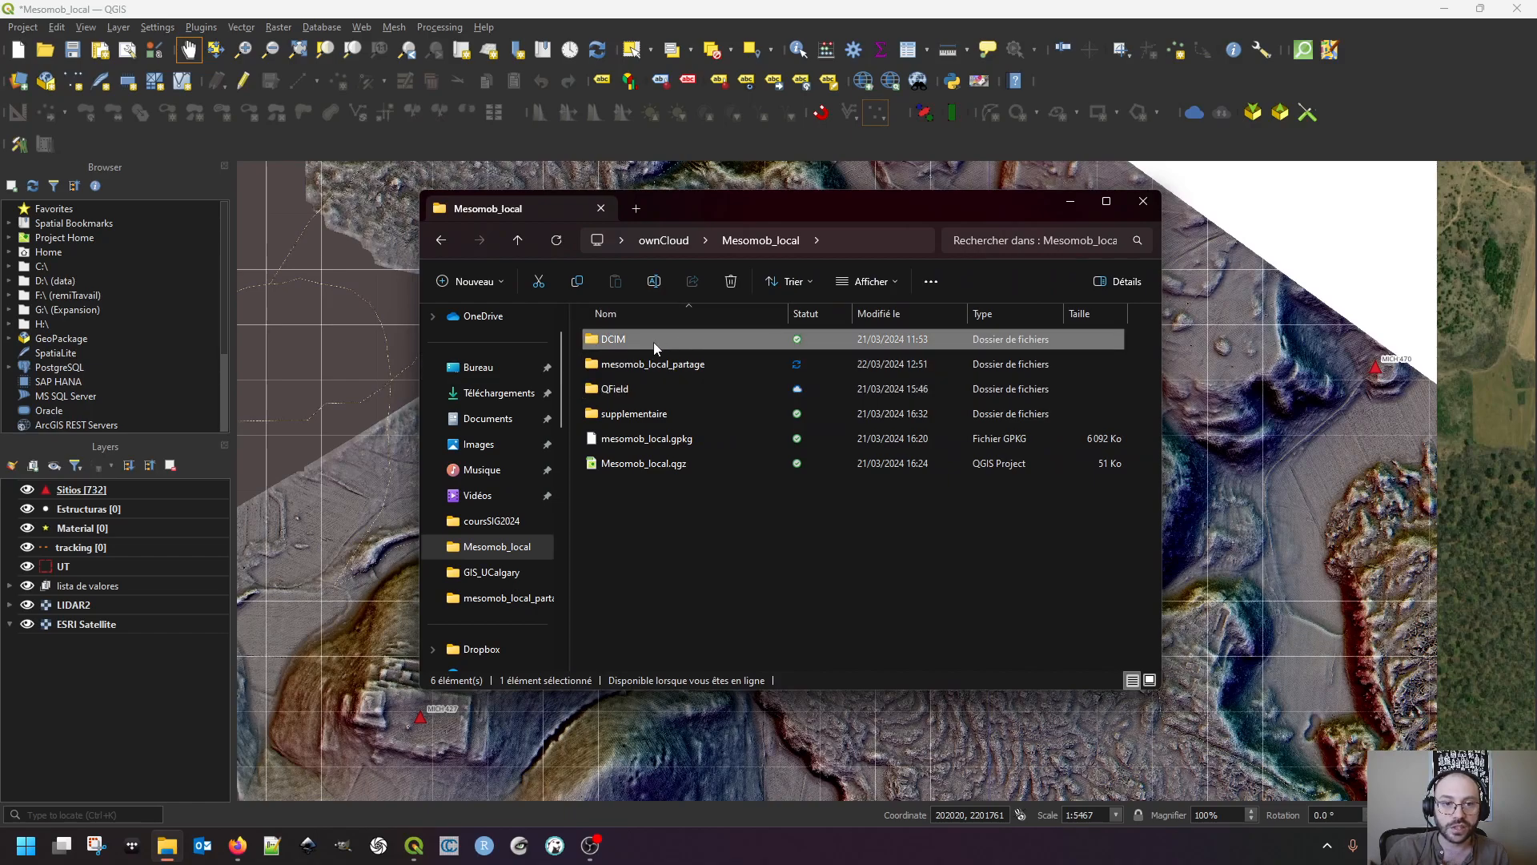
double_click(684, 343)
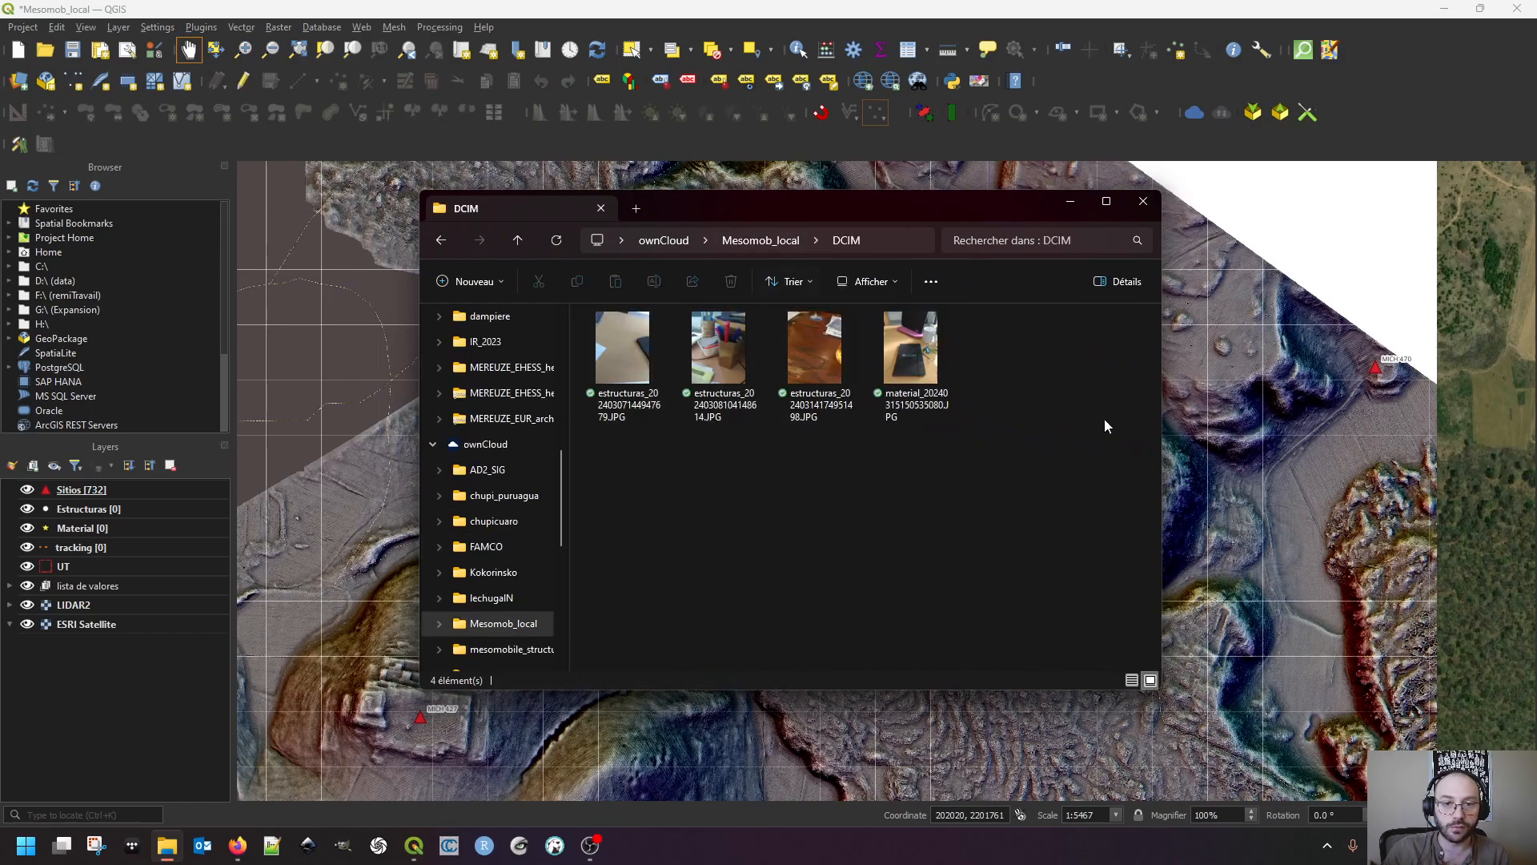
click(745, 239)
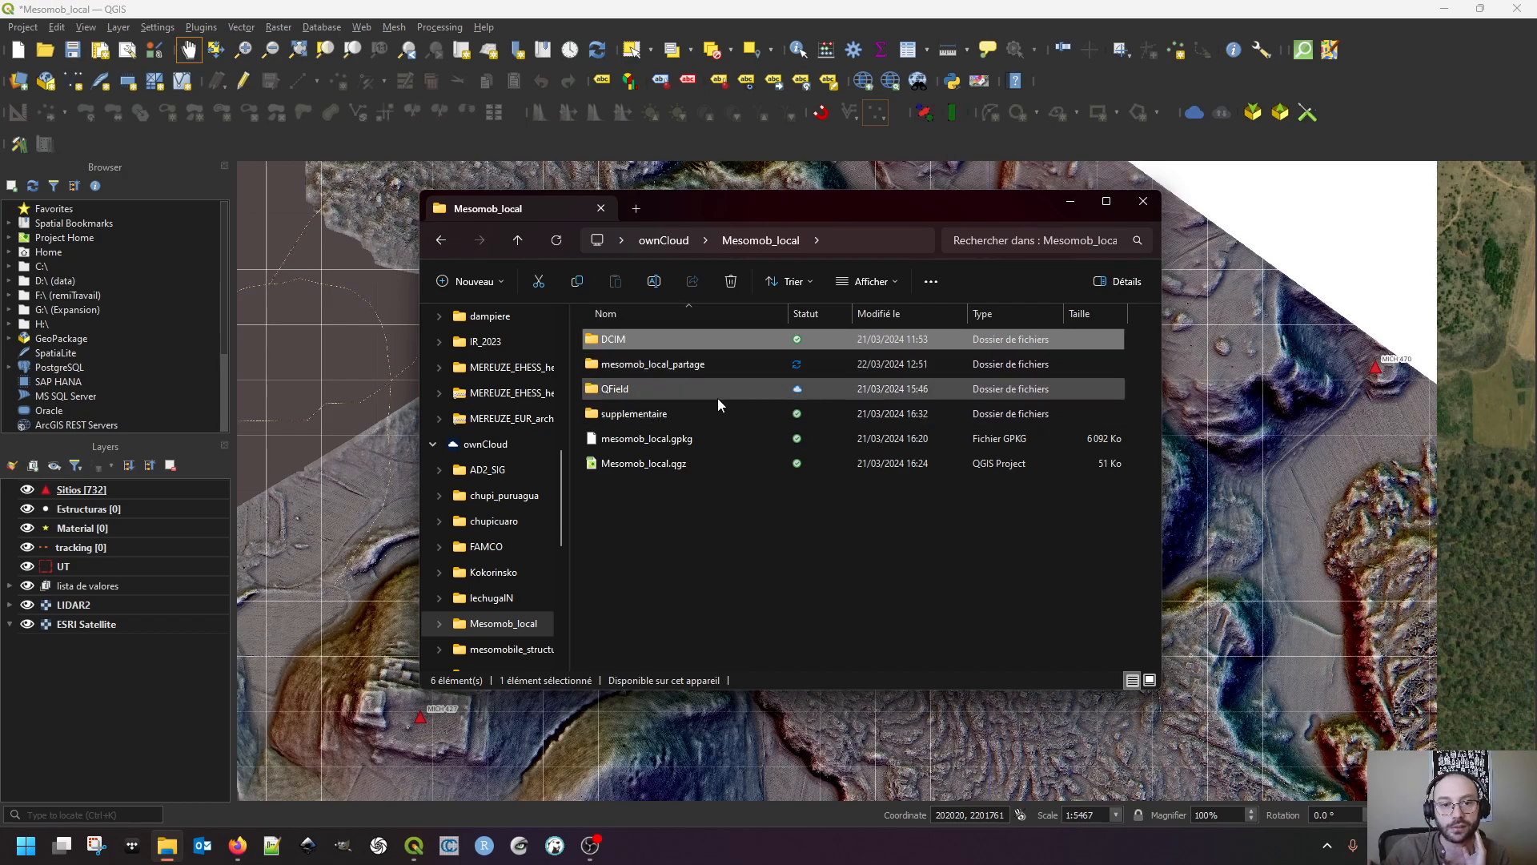
double_click(658, 389)
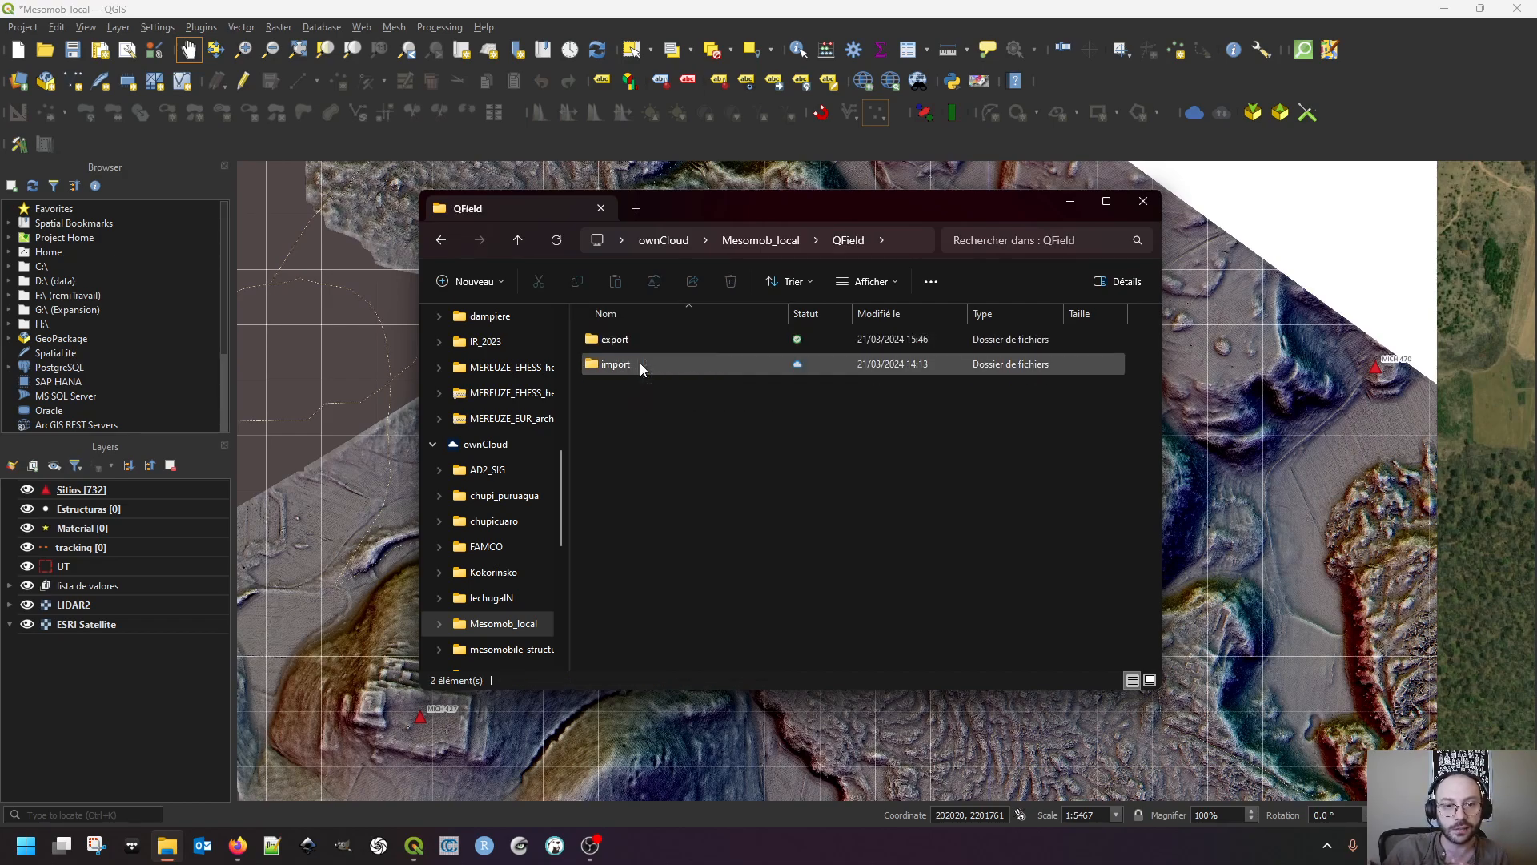
double_click(643, 343)
drag(681, 536, 596, 307)
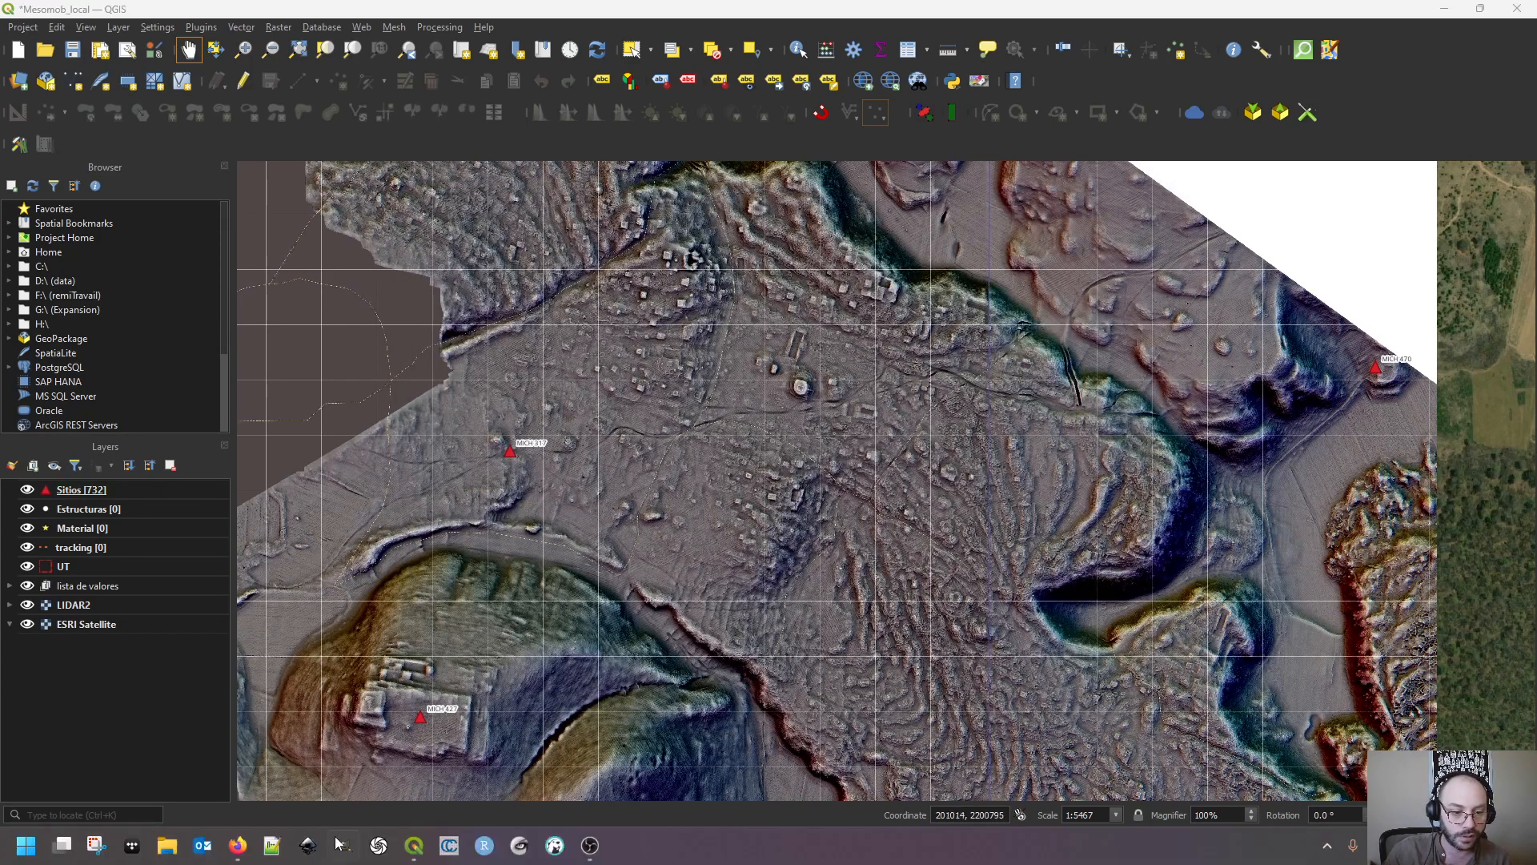
Open Mesomob_local's QField export folder in File Explorer and delete all the old packaged files in it
click(165, 855)
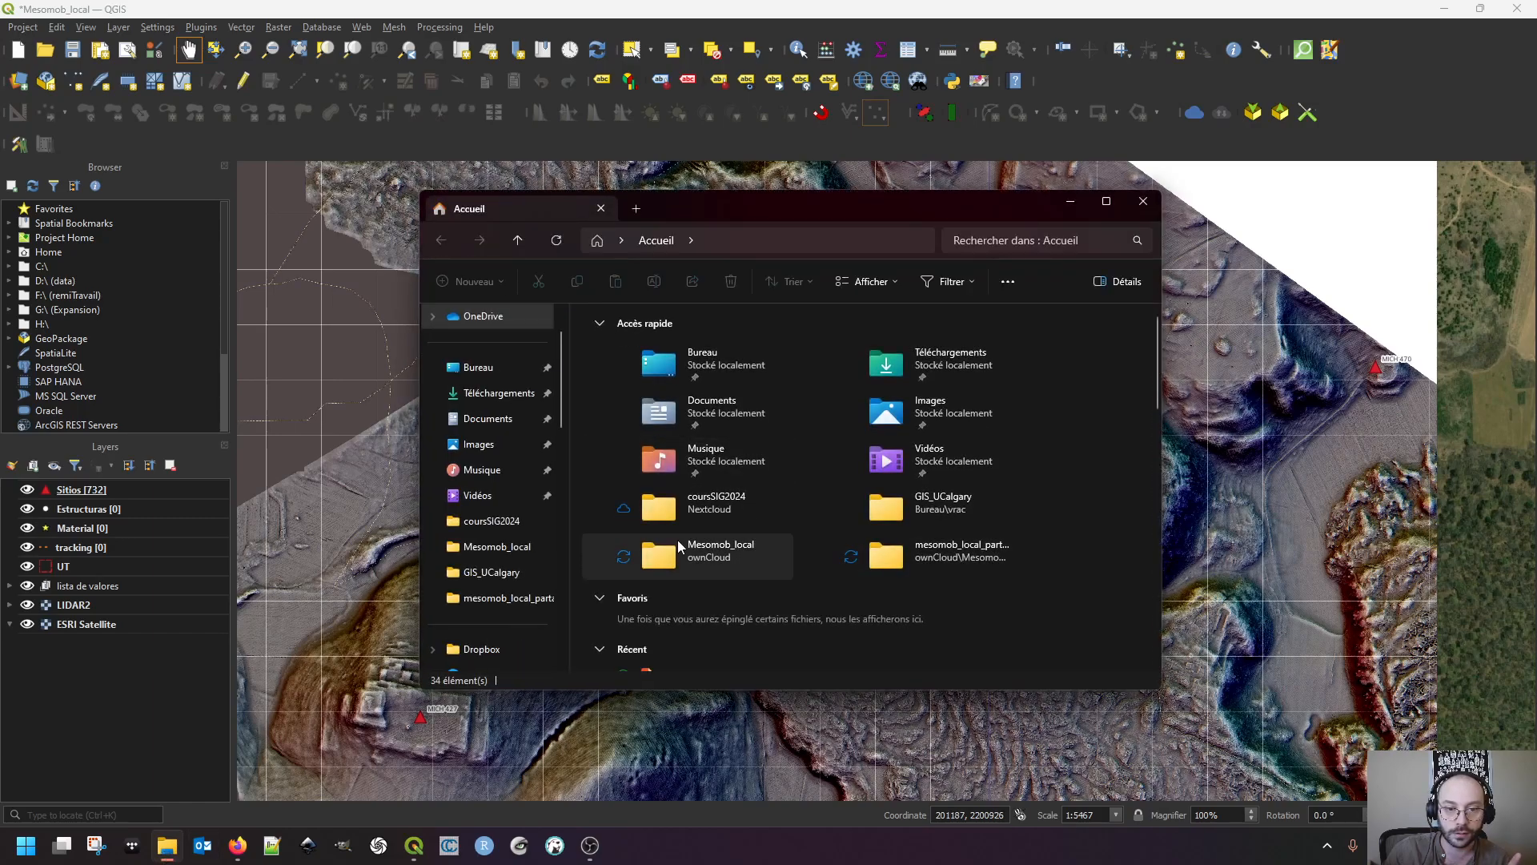
double_click(723, 551)
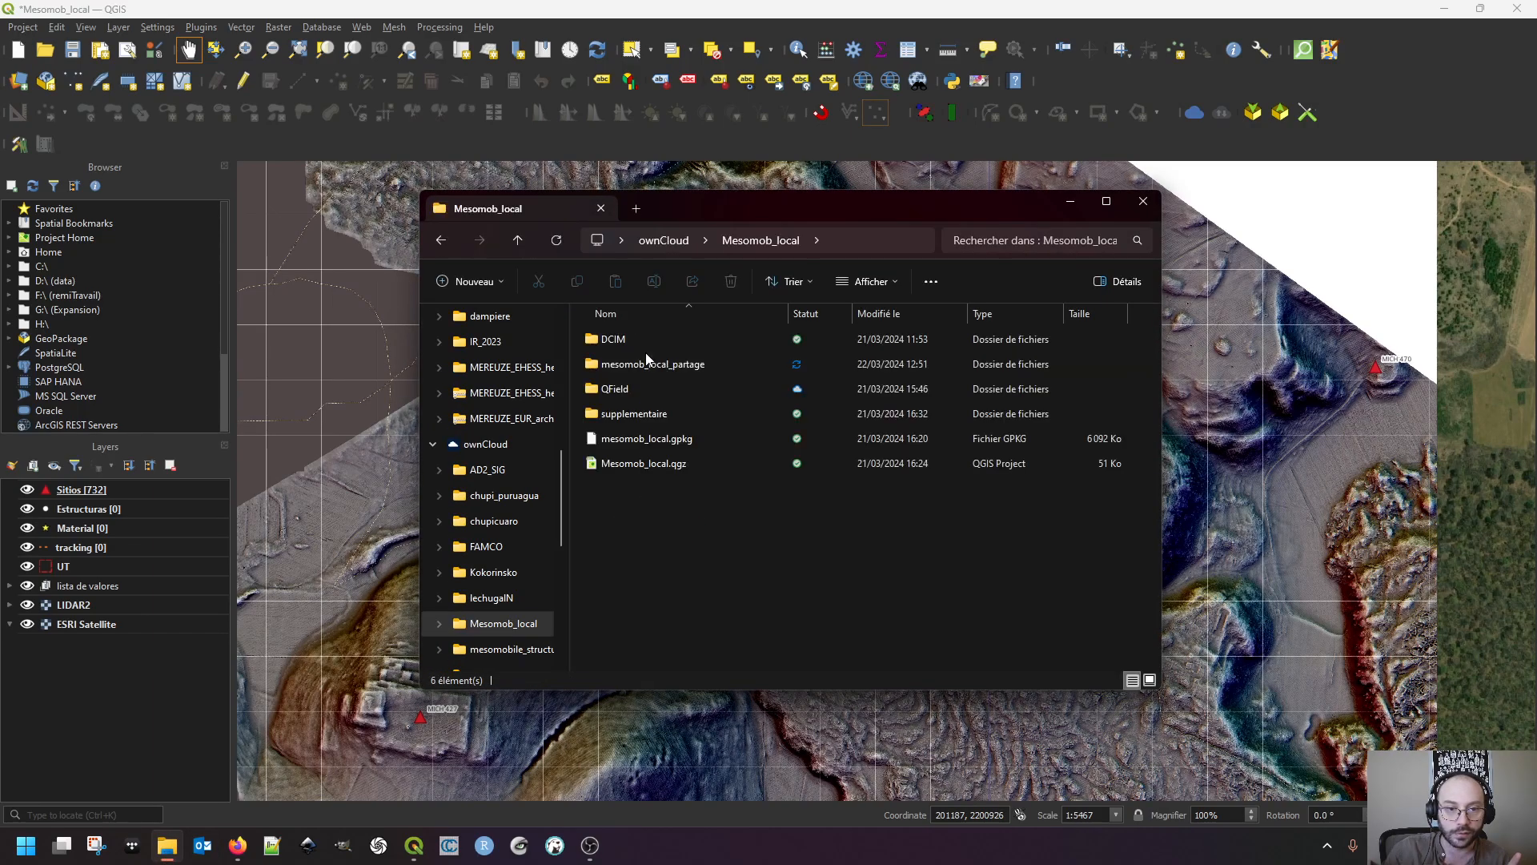
double_click(637, 396)
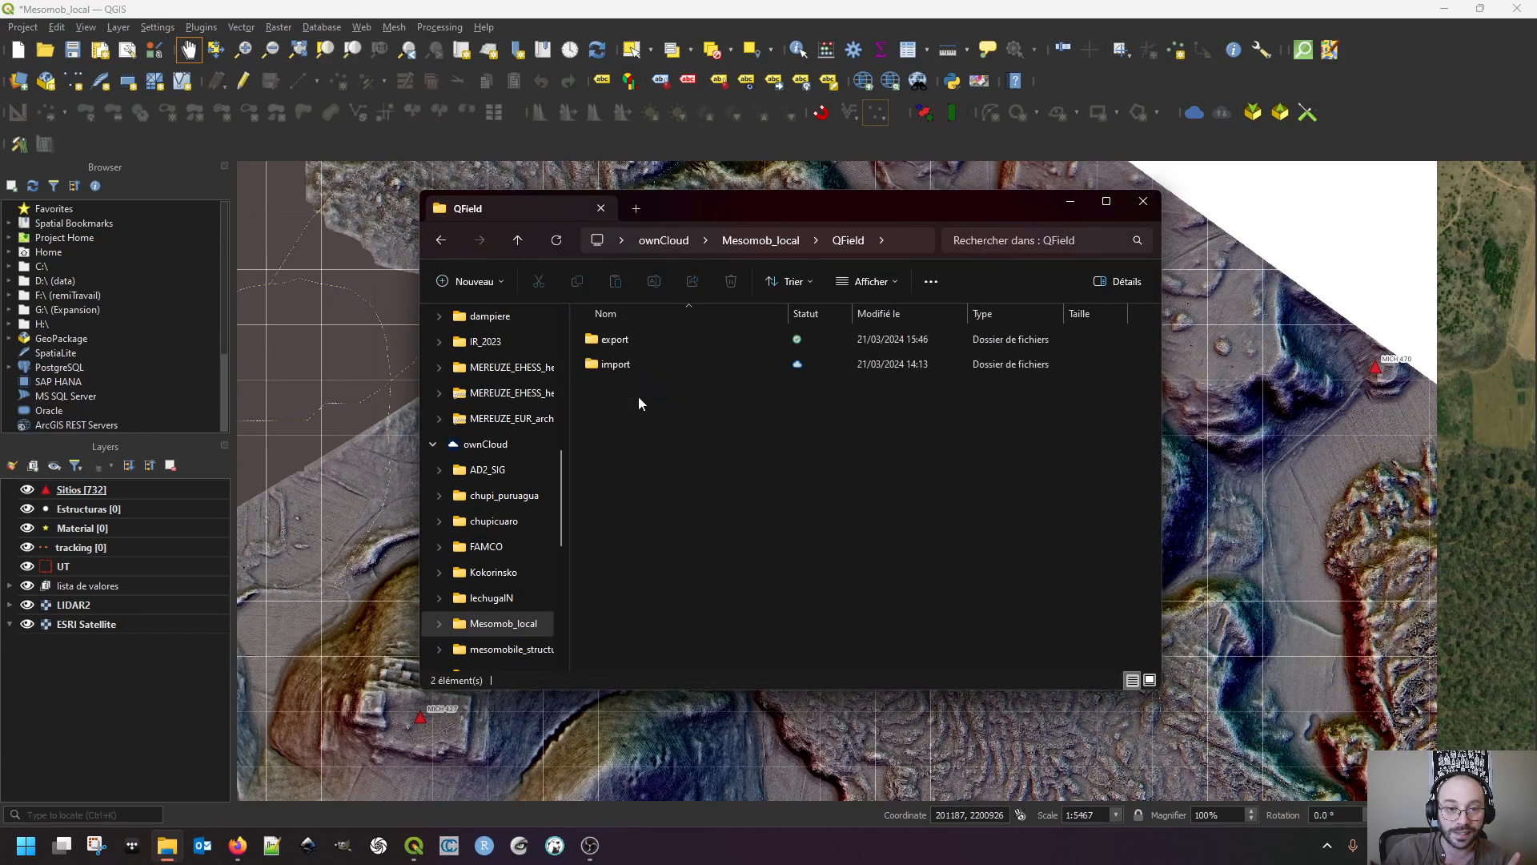
double_click(638, 338)
drag(668, 511, 604, 343)
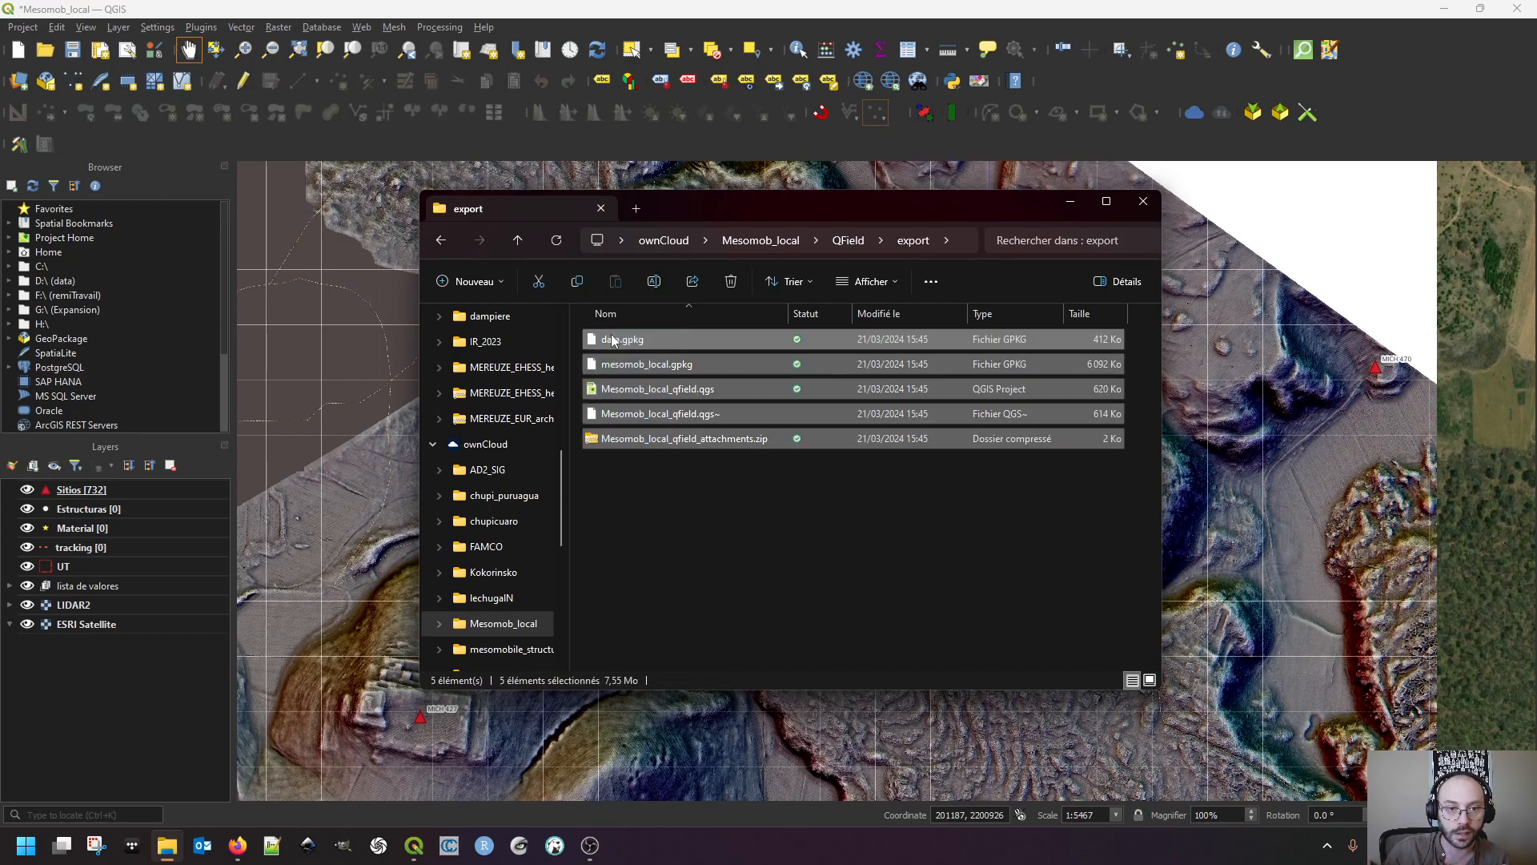
right_click(612, 340)
click(760, 348)
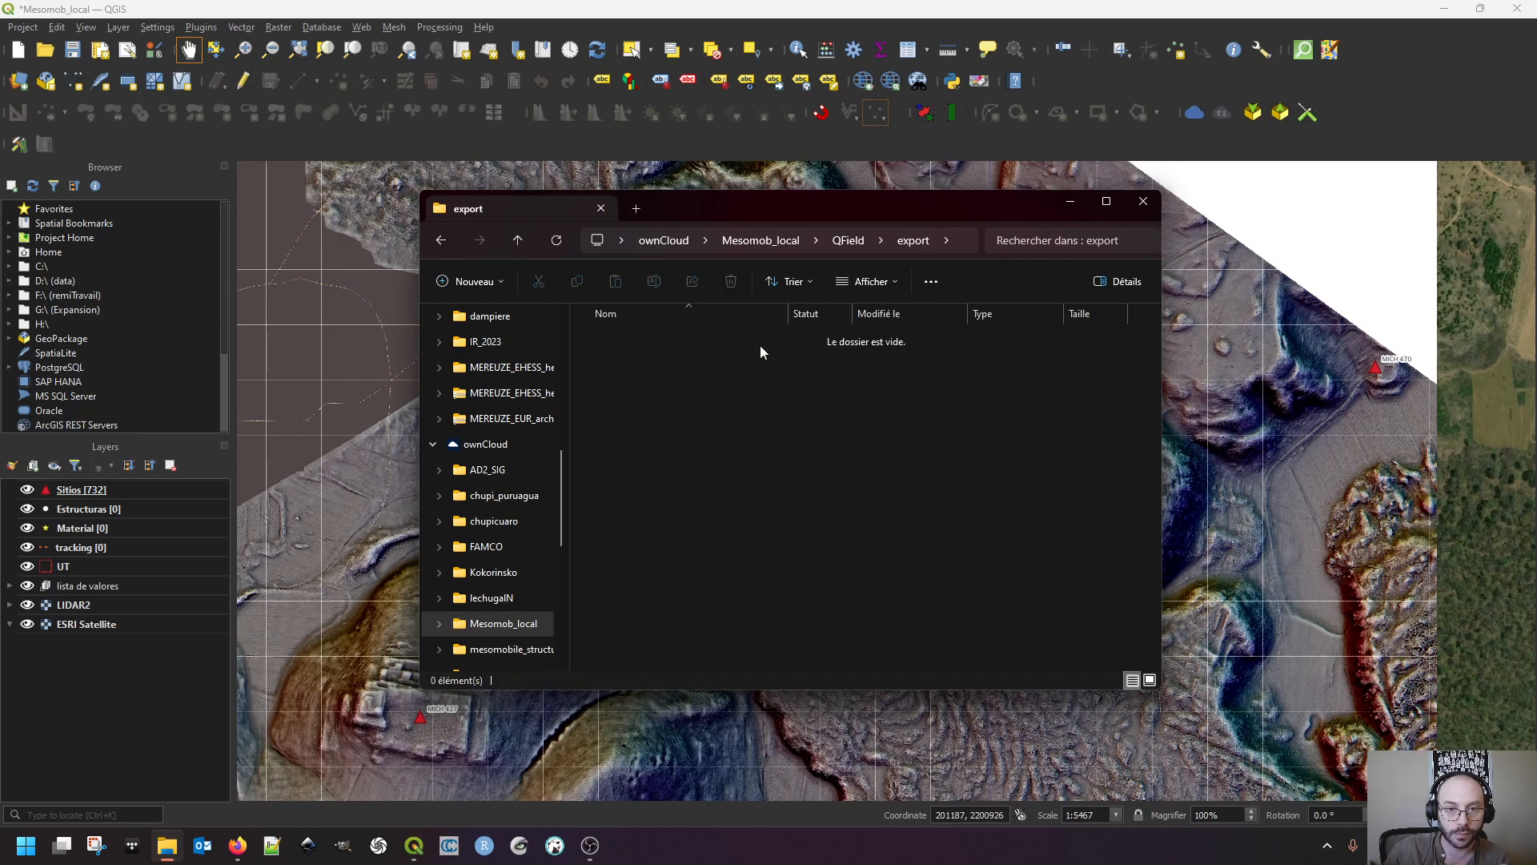
Check the contents of the QField import folder and return to the export folder
click(853, 241)
double_click(632, 365)
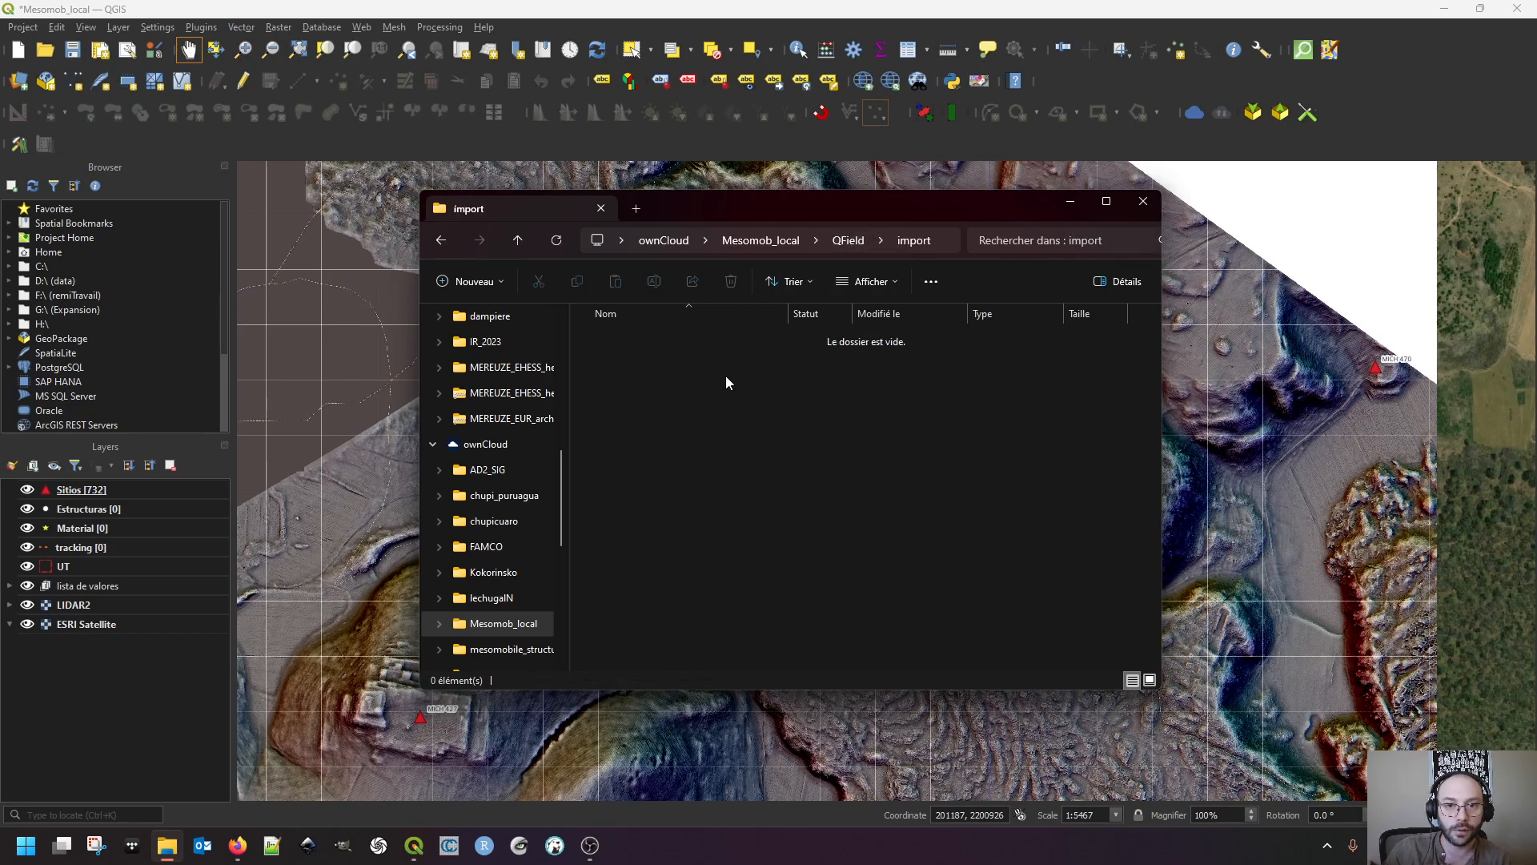
click(842, 242)
double_click(646, 347)
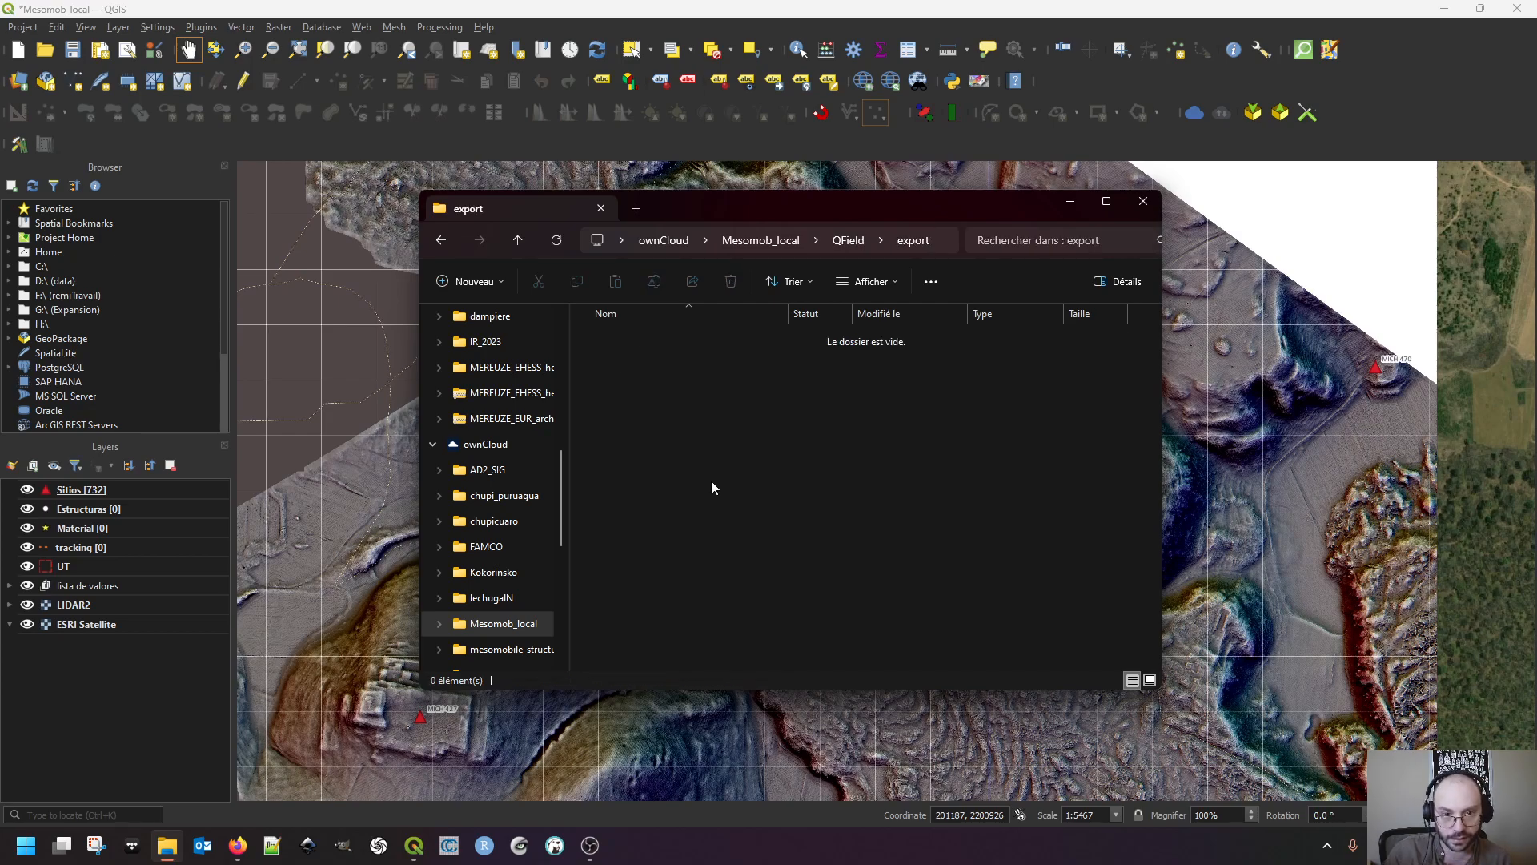
Switch to QGIS, start packaging the project for QField, and read the project check feedback
click(1254, 116)
click(1253, 115)
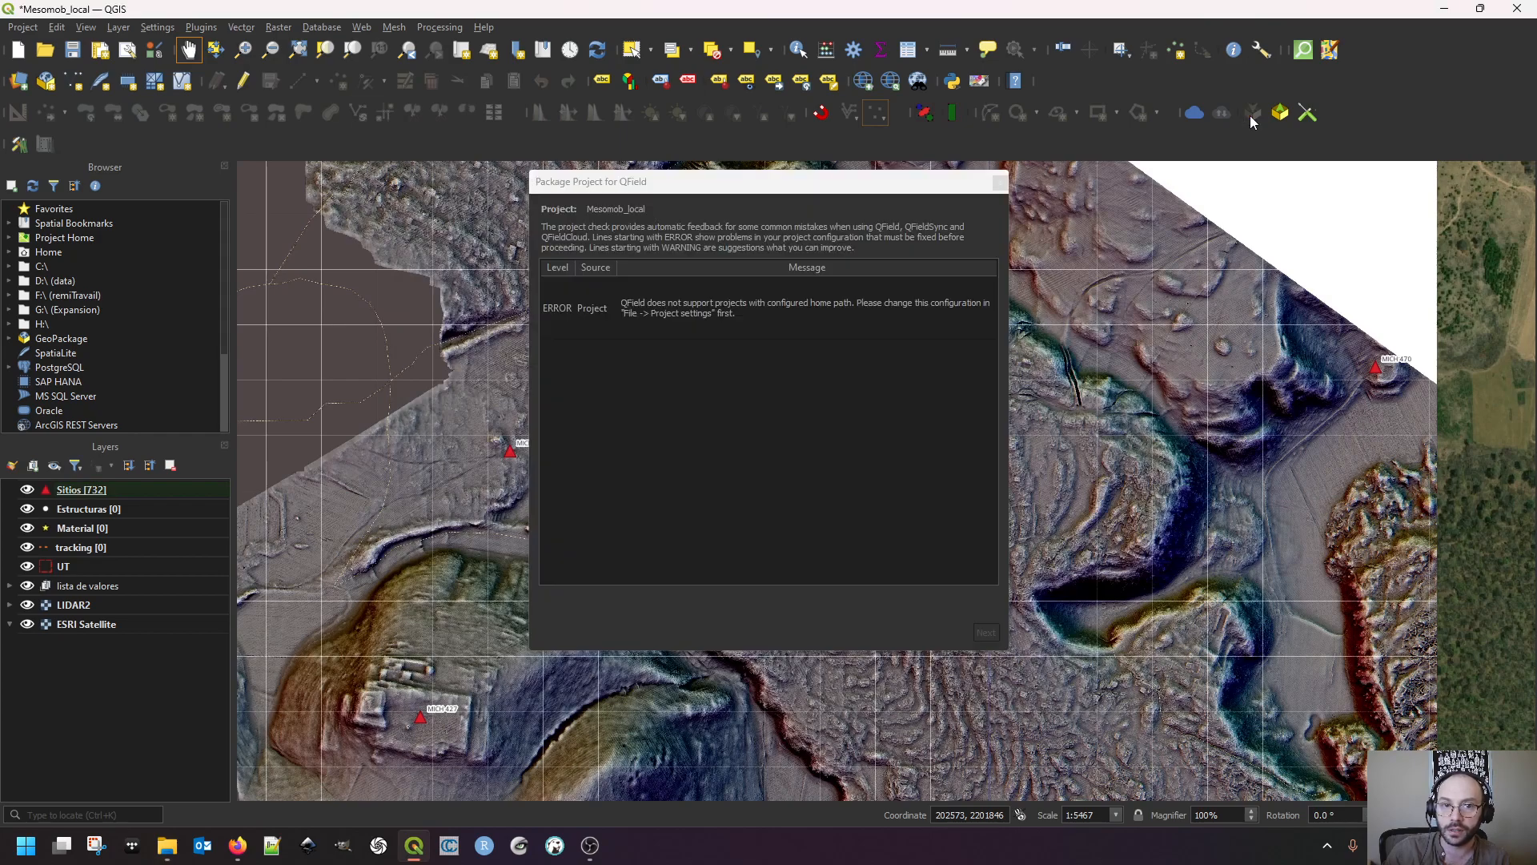
click(680, 316)
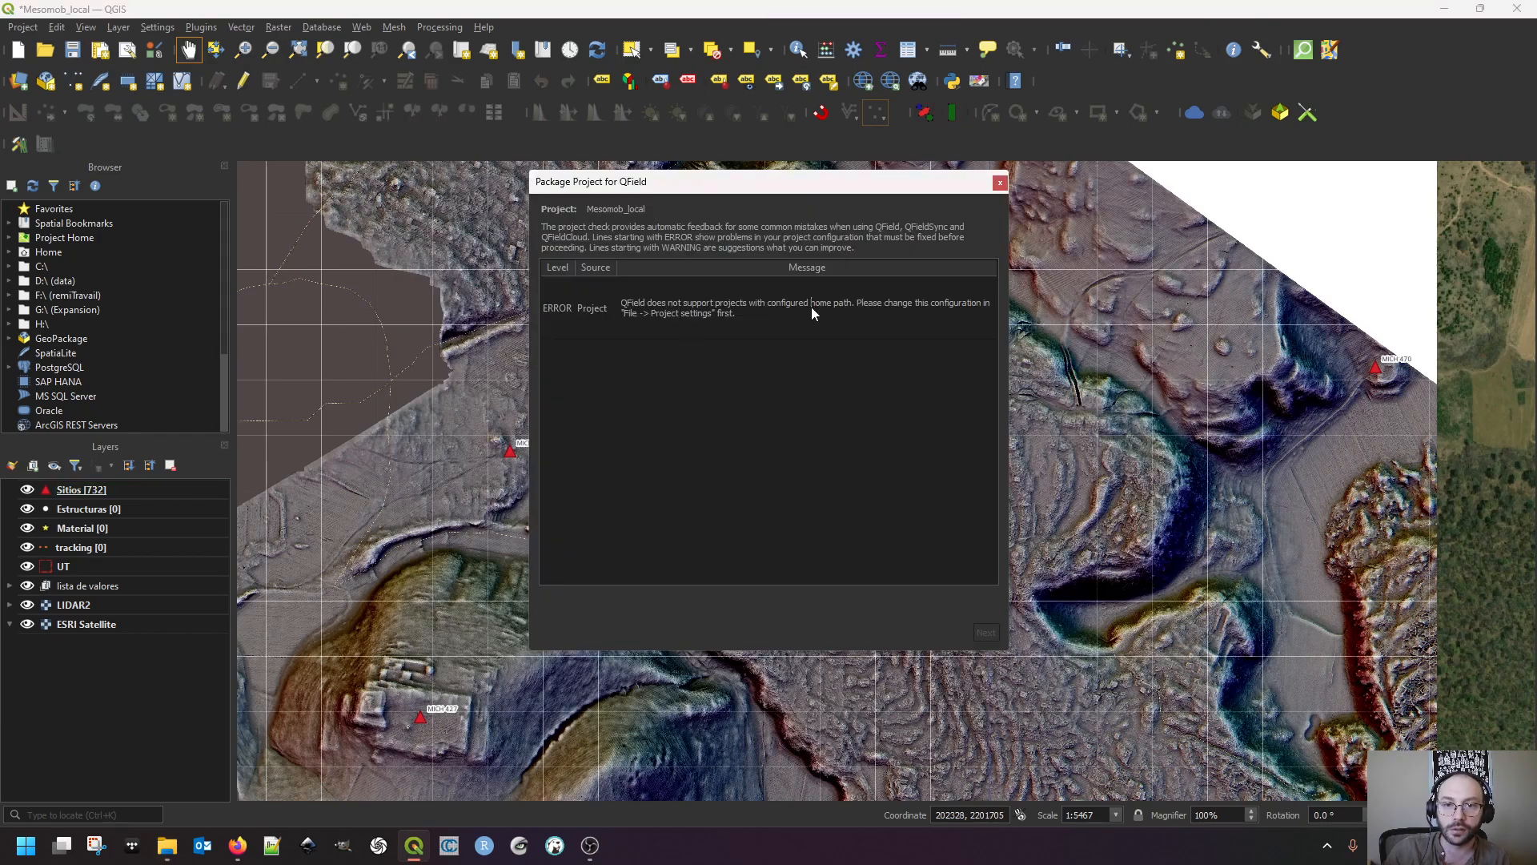
drag(629, 307, 802, 311)
click(703, 311)
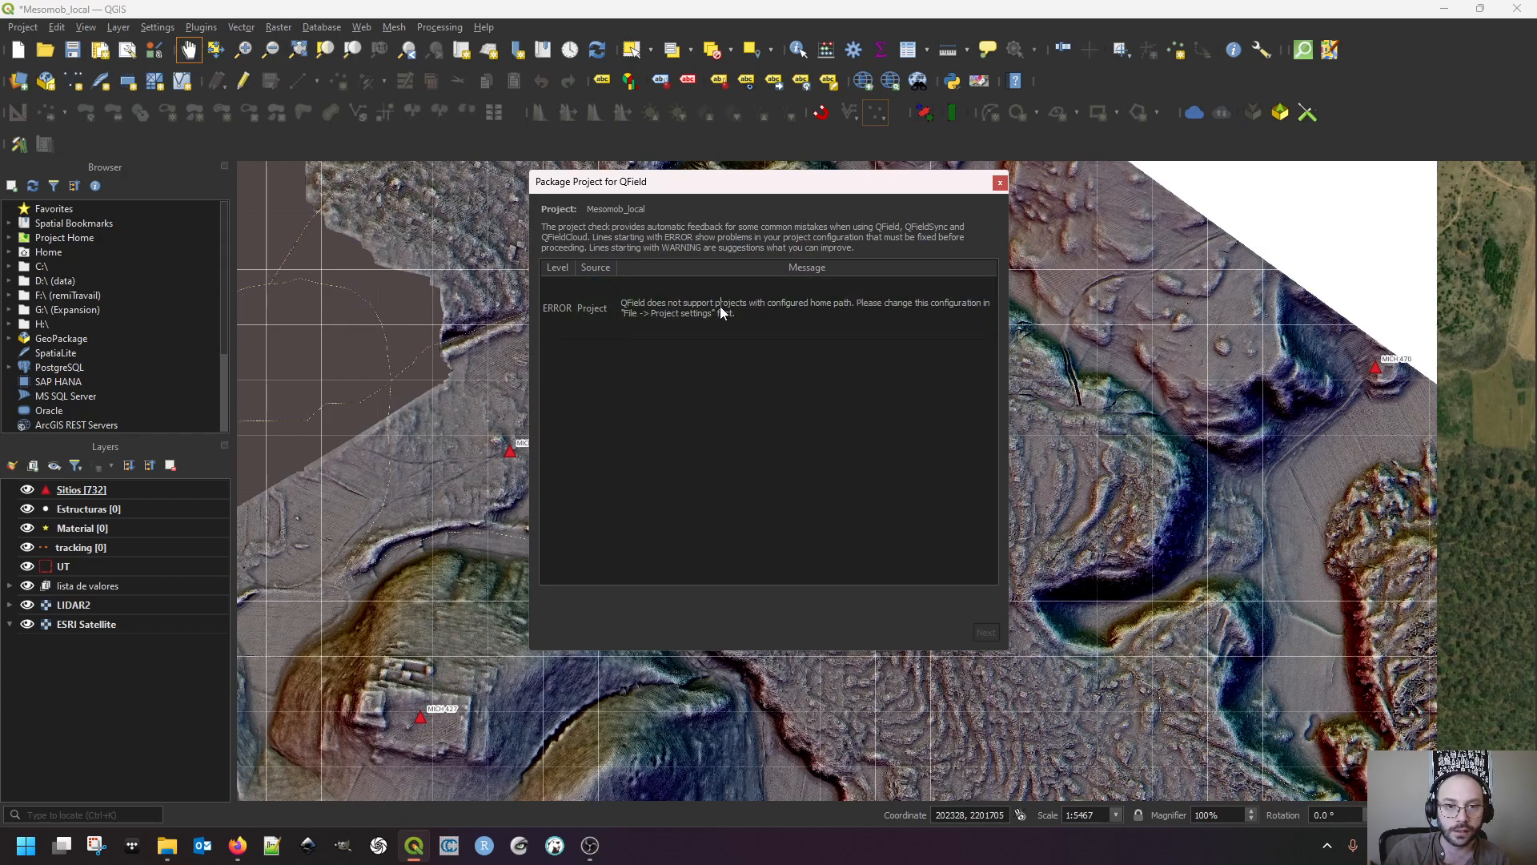
Close the packaging window and clear the Project home path in the project's general properties
click(1000, 183)
click(22, 27)
click(74, 244)
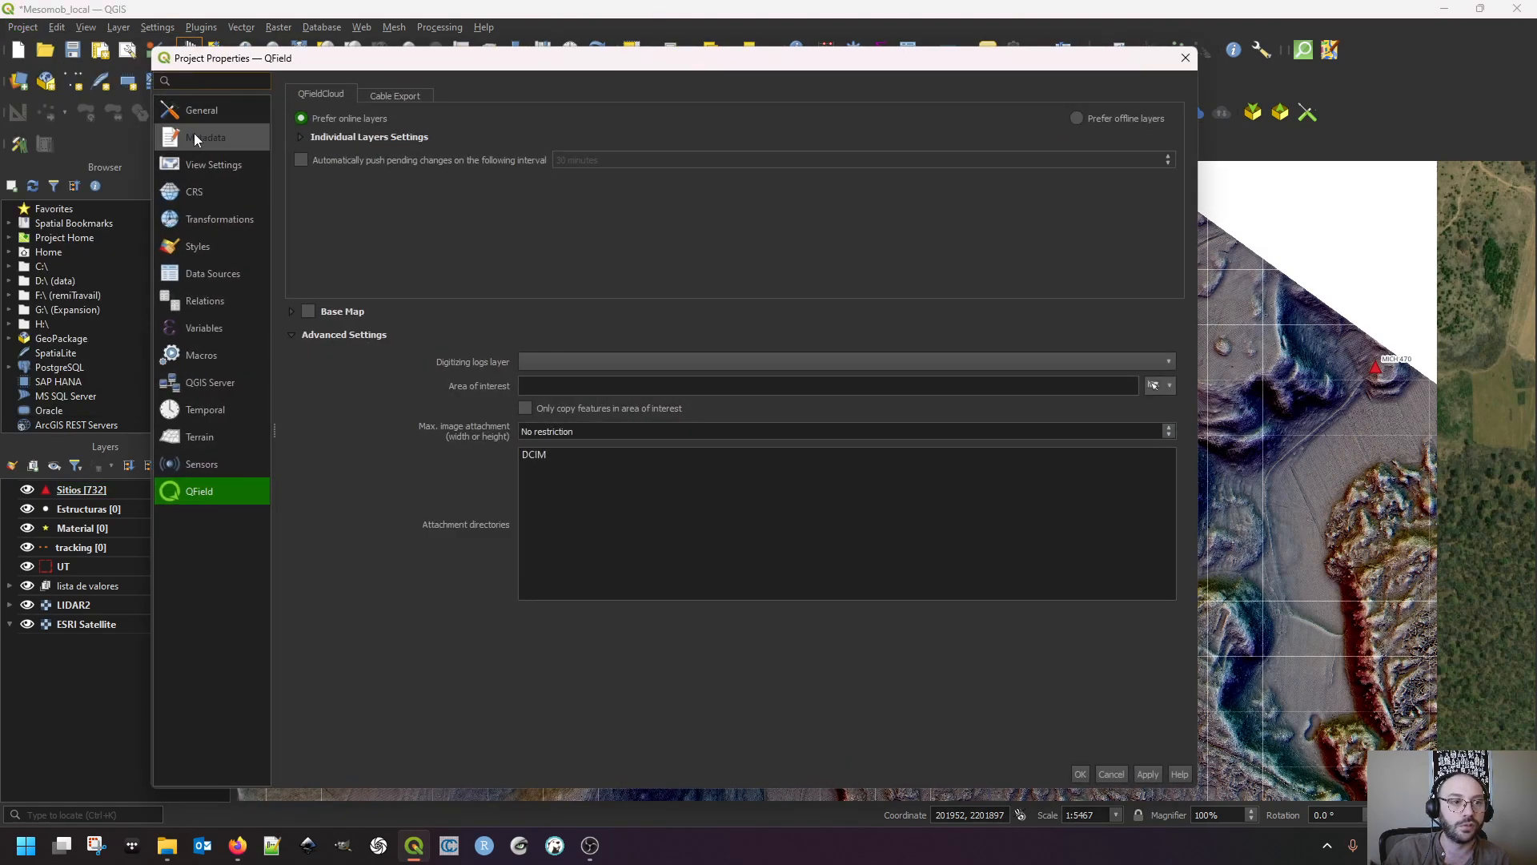
click(225, 117)
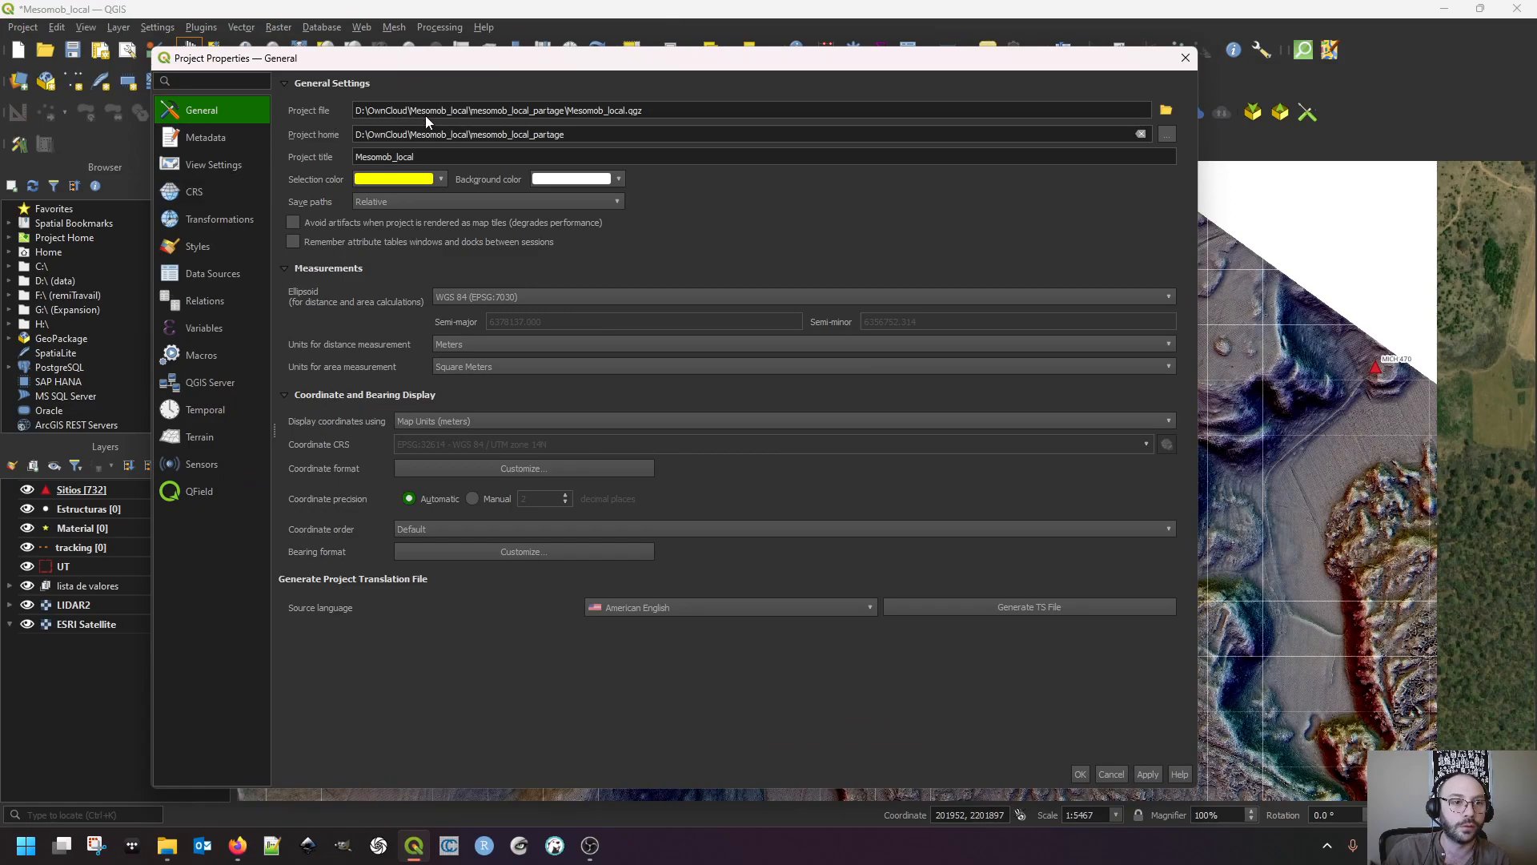
click(1137, 135)
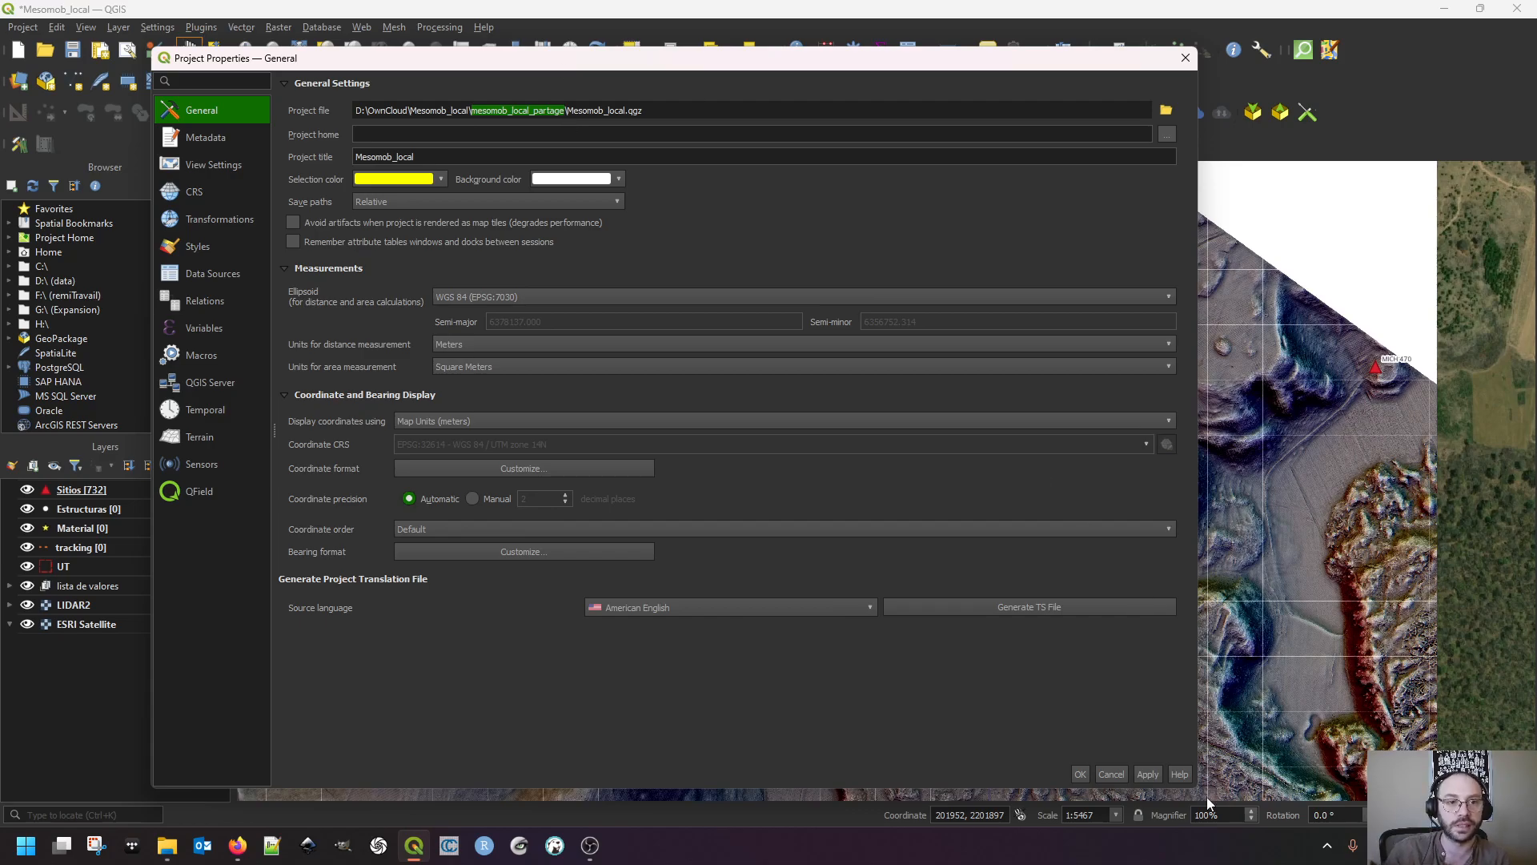
click(1080, 773)
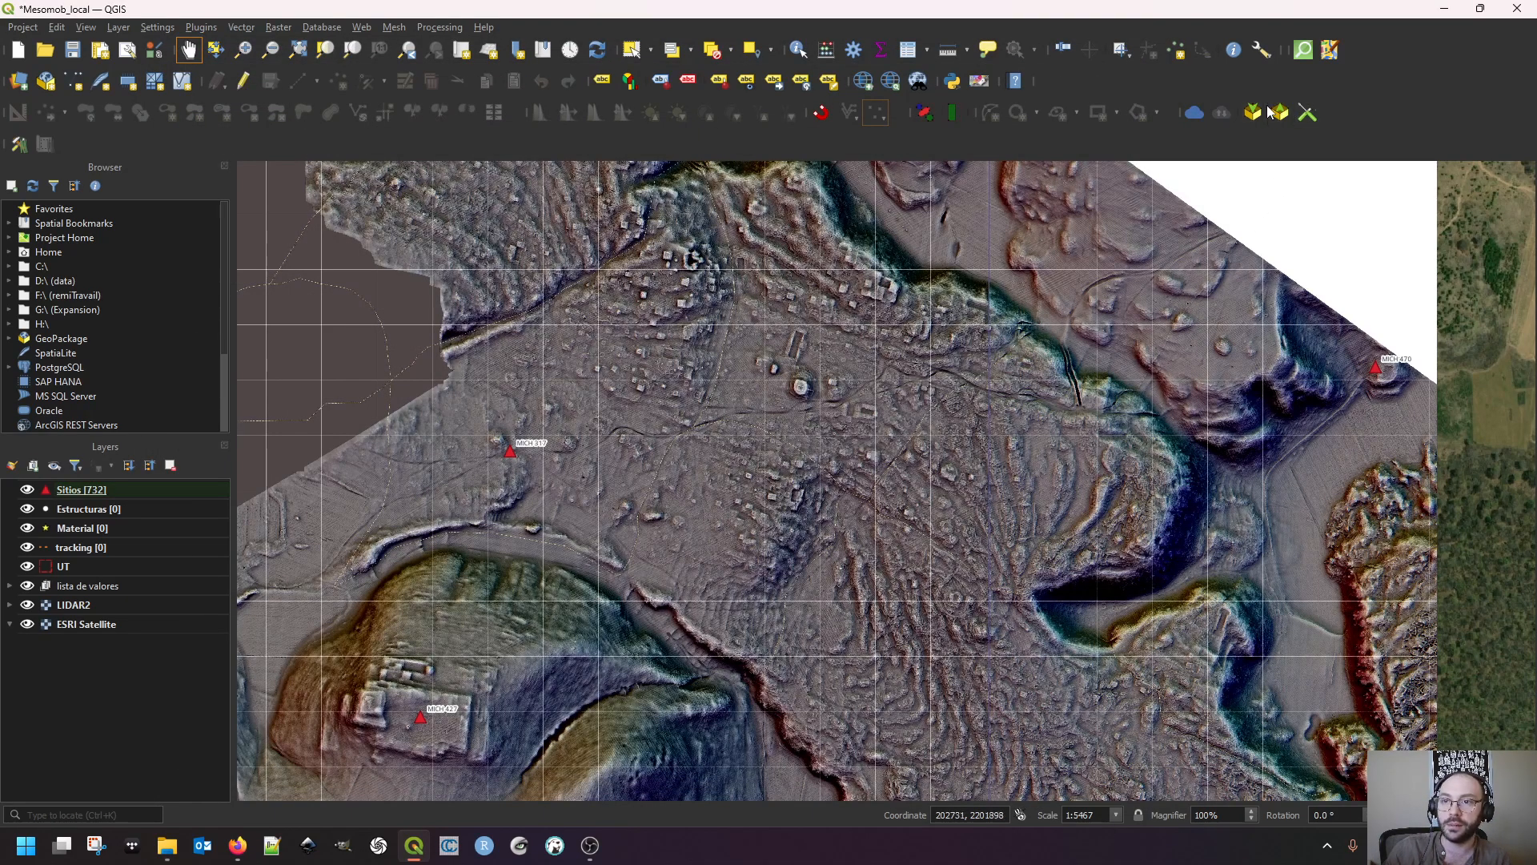
Package the project for QField with Mesomob_local's QField/export folder as the export directory
click(1254, 112)
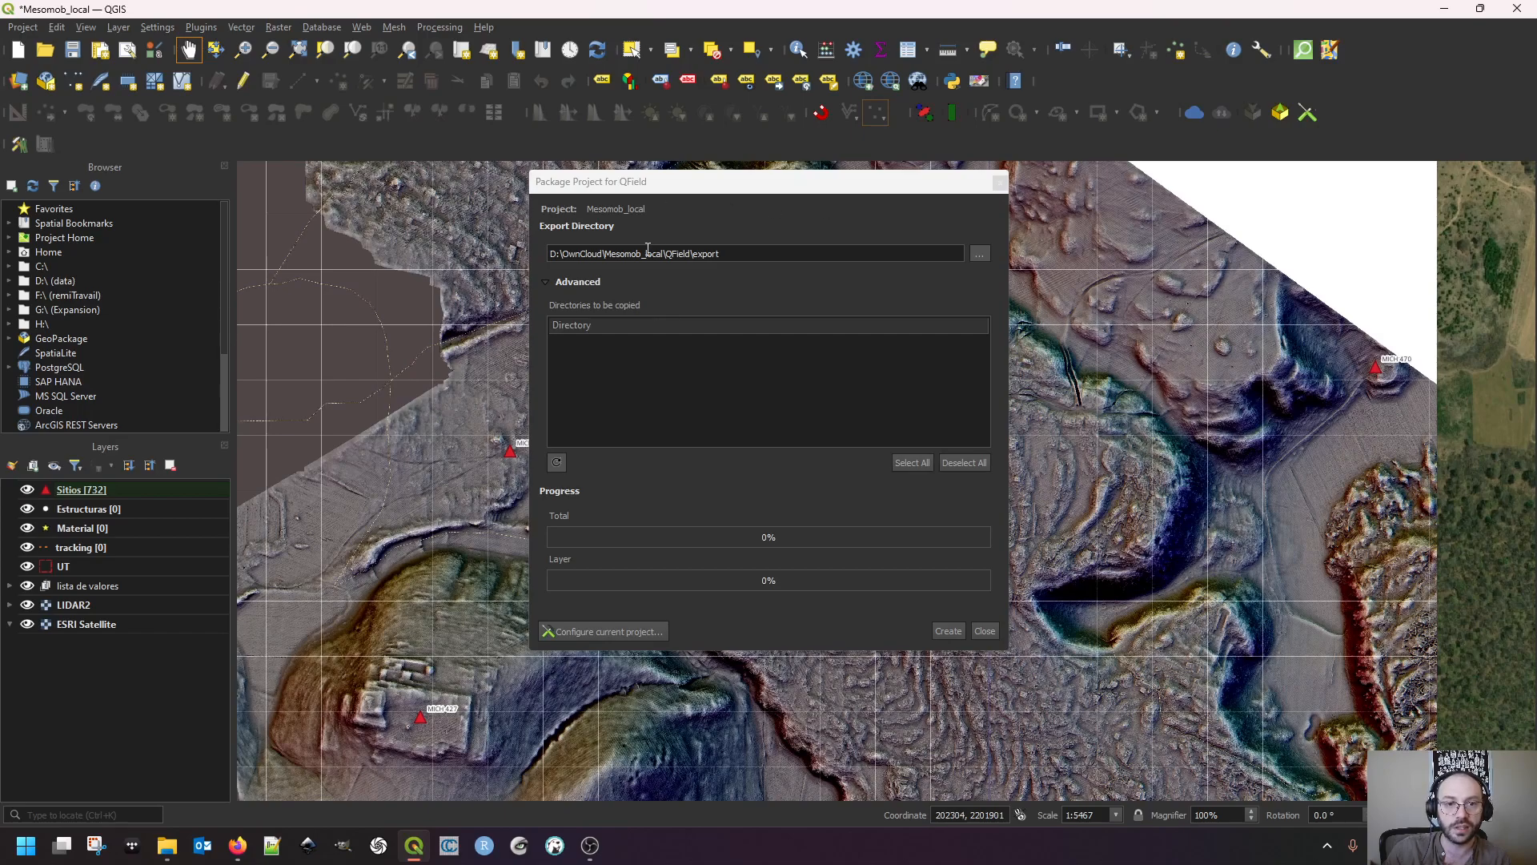
click(979, 253)
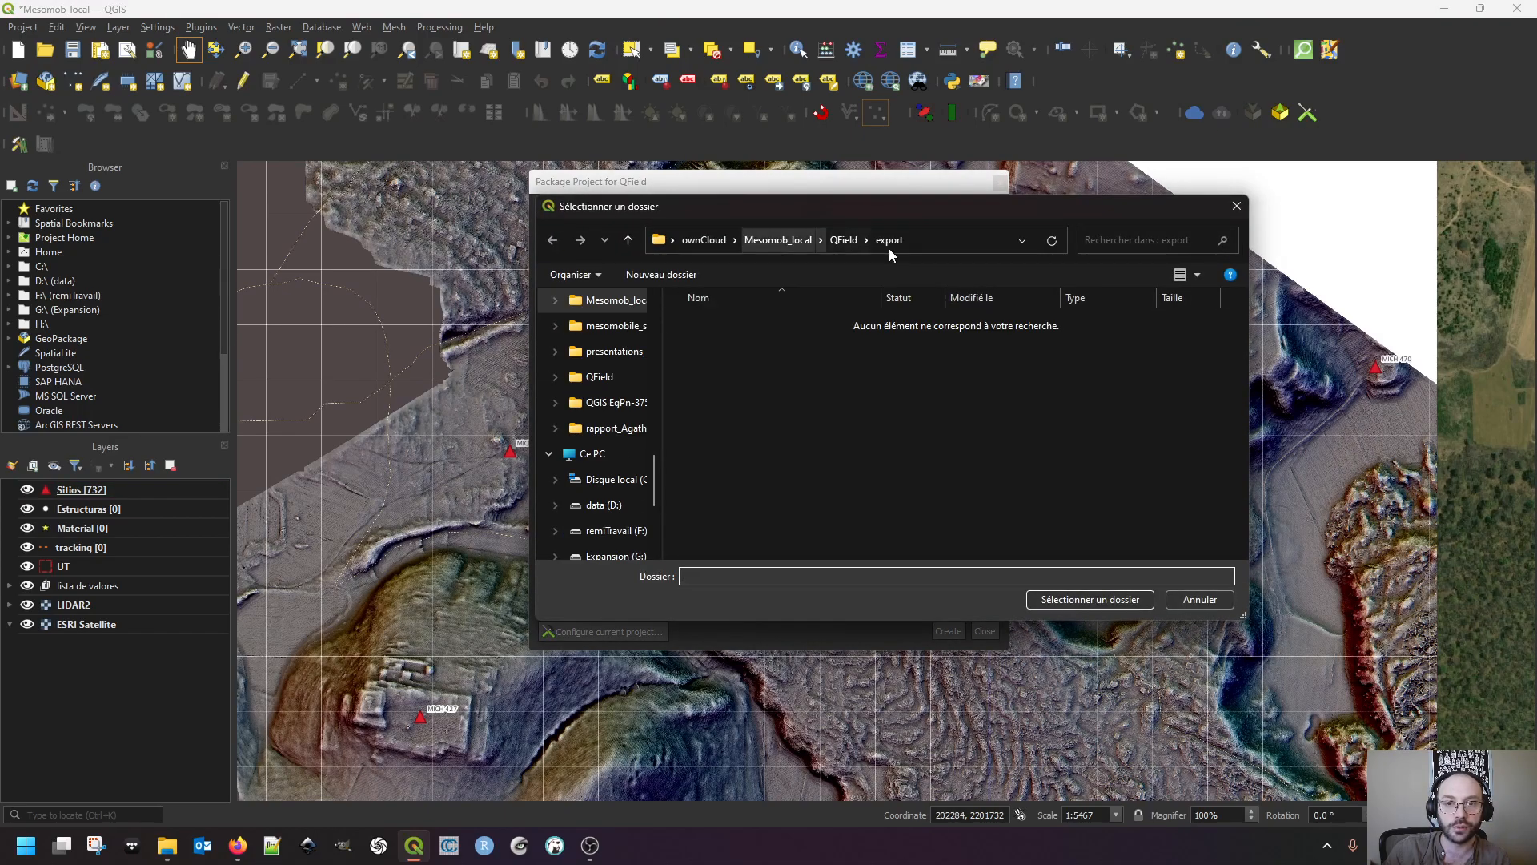
click(845, 240)
click(724, 324)
double_click(724, 324)
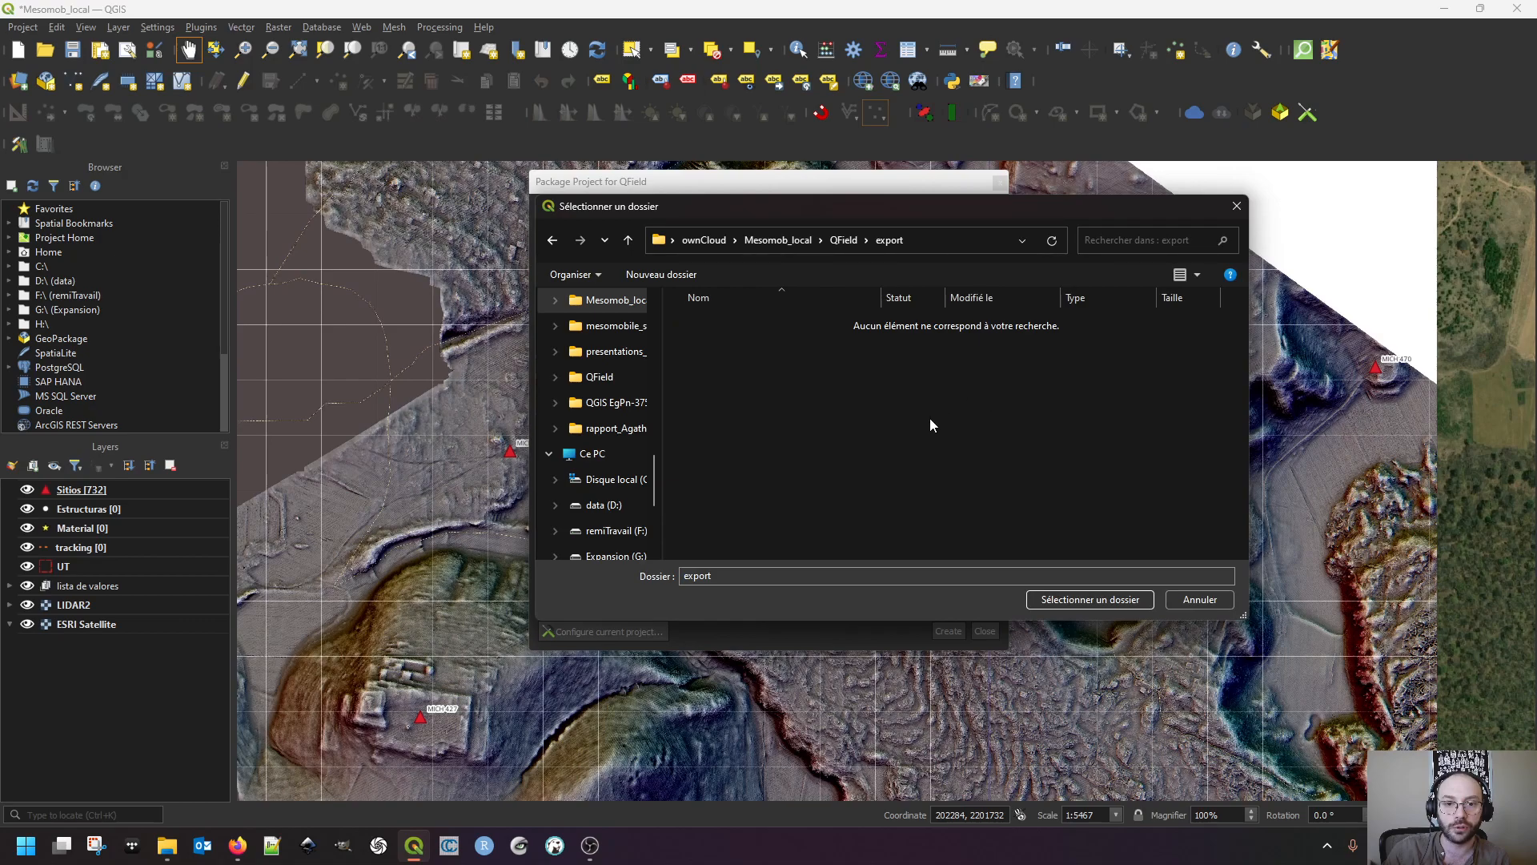
click(1066, 603)
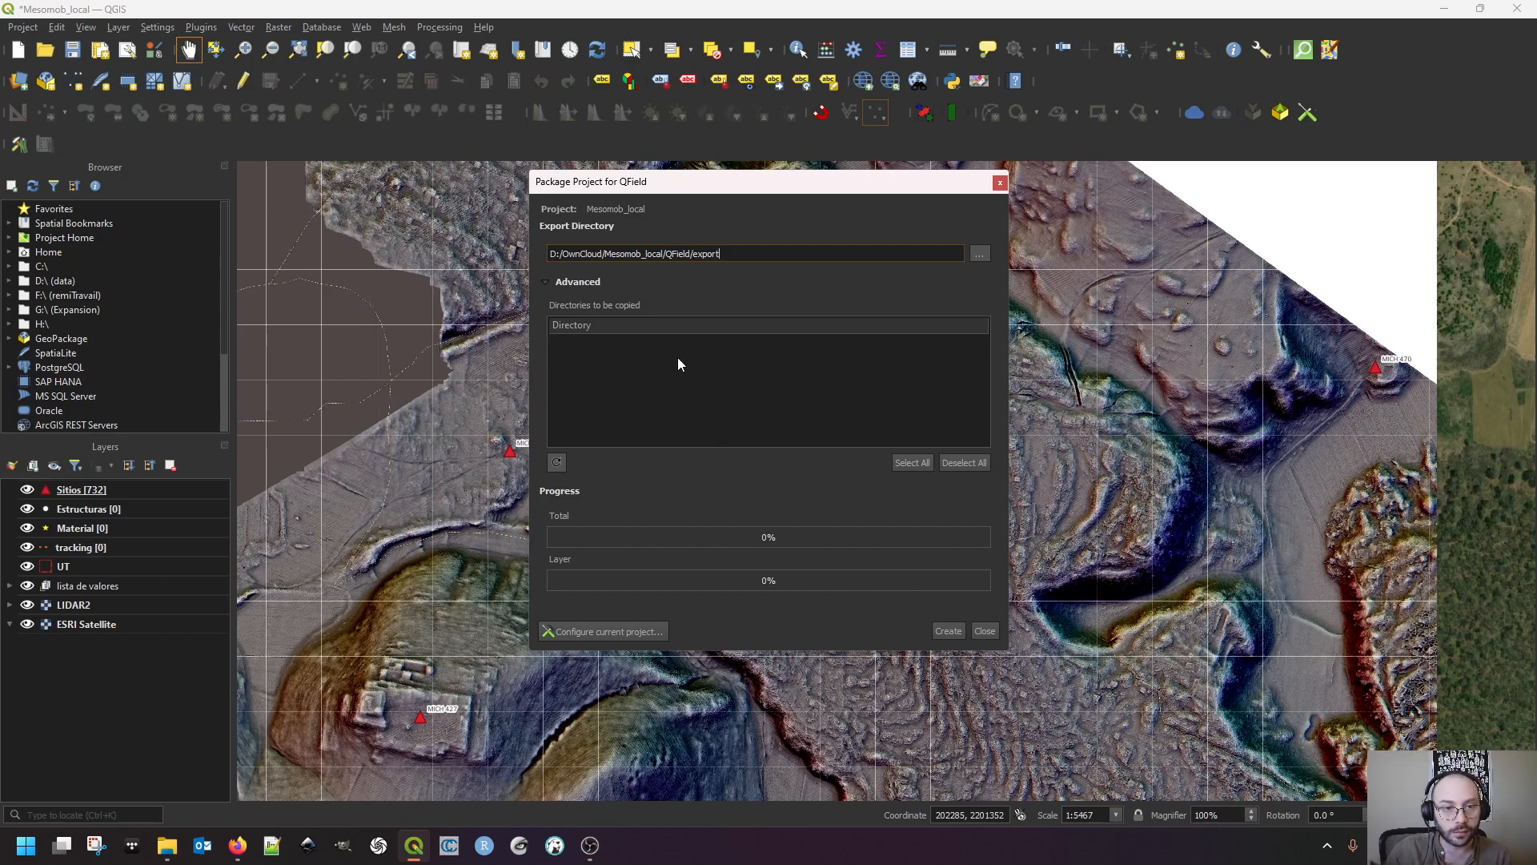
click(949, 630)
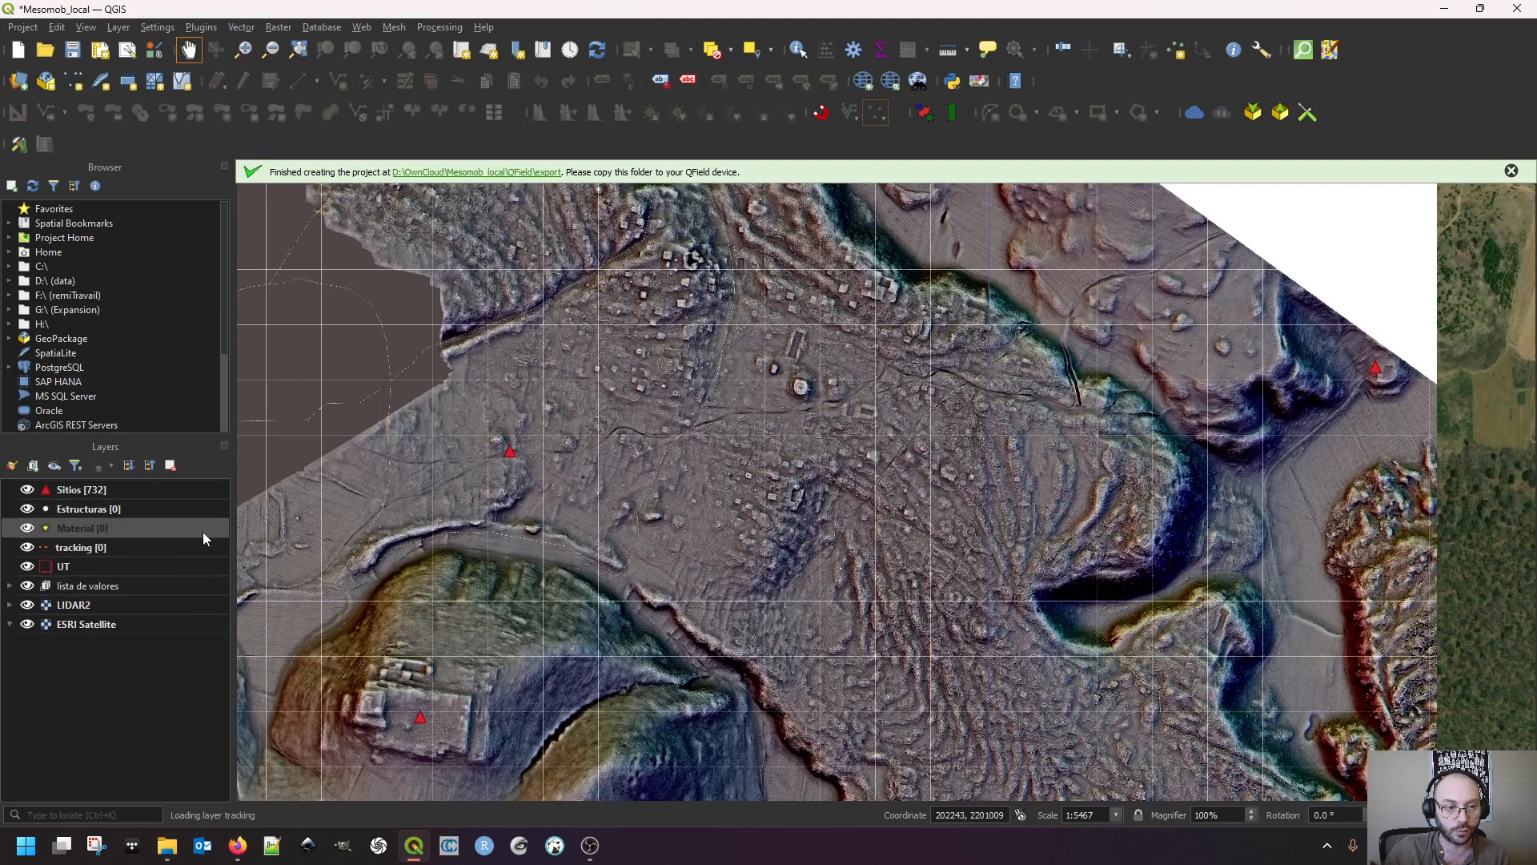
Open the finished package's export folder from the completion message and inspect the attachments archive and the two GeoPackage files
click(446, 172)
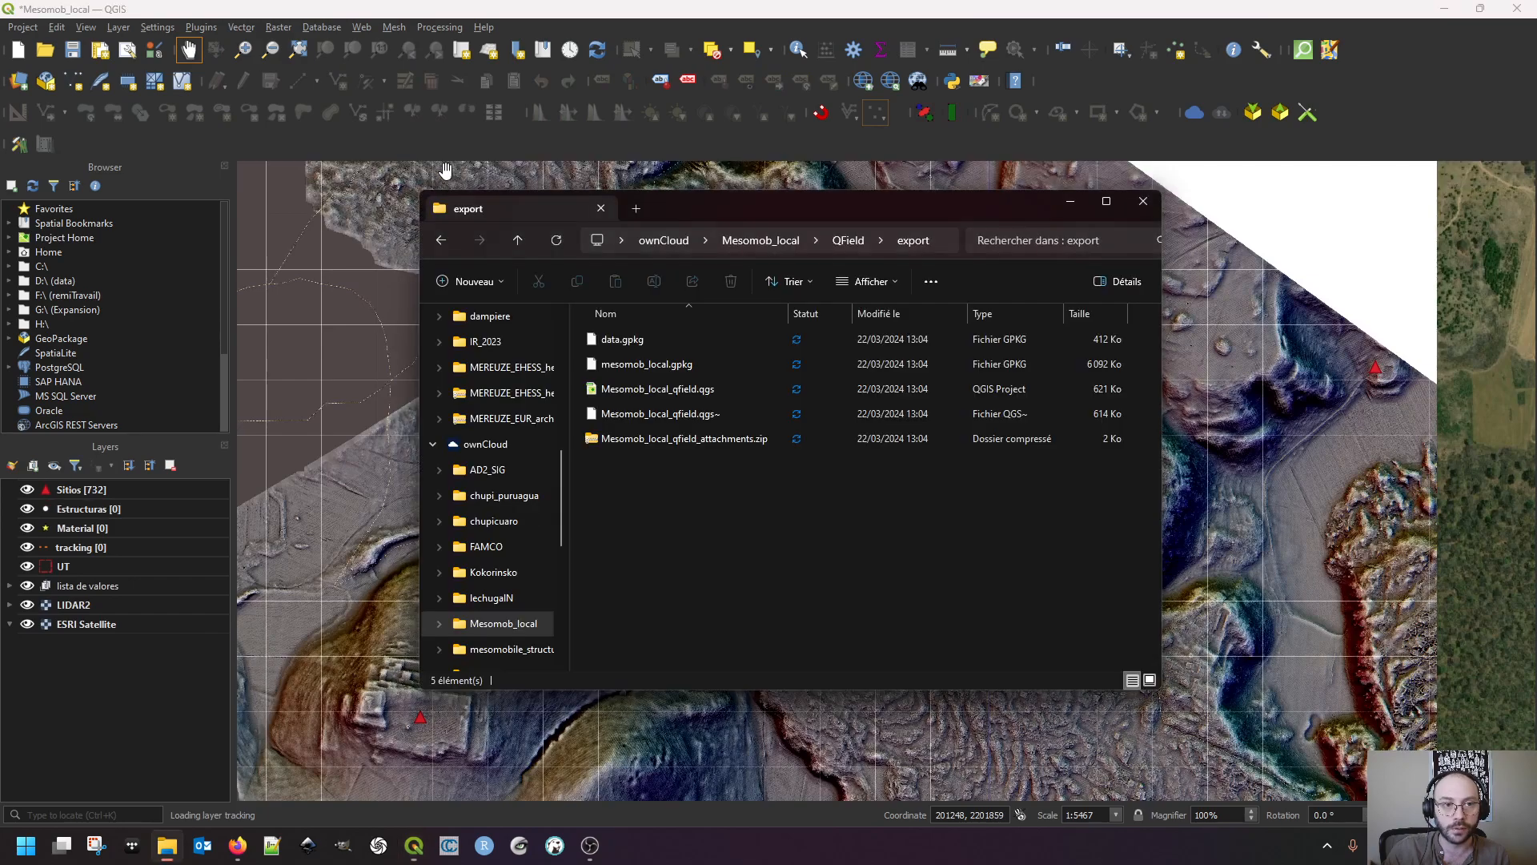
click(683, 439)
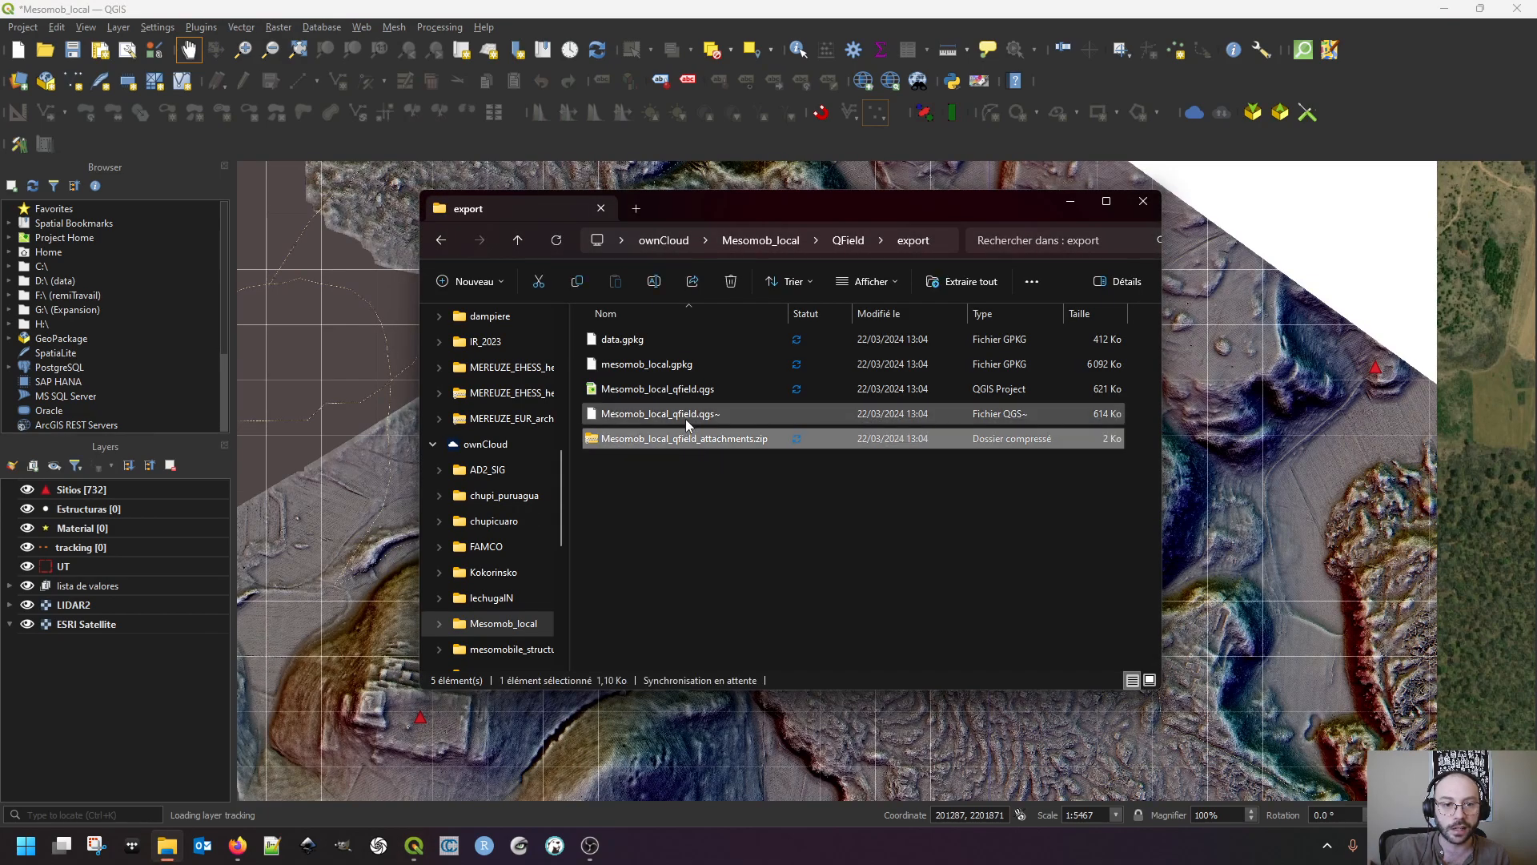
click(636, 344)
click(685, 367)
click(674, 517)
drag(675, 526, 596, 352)
click(647, 554)
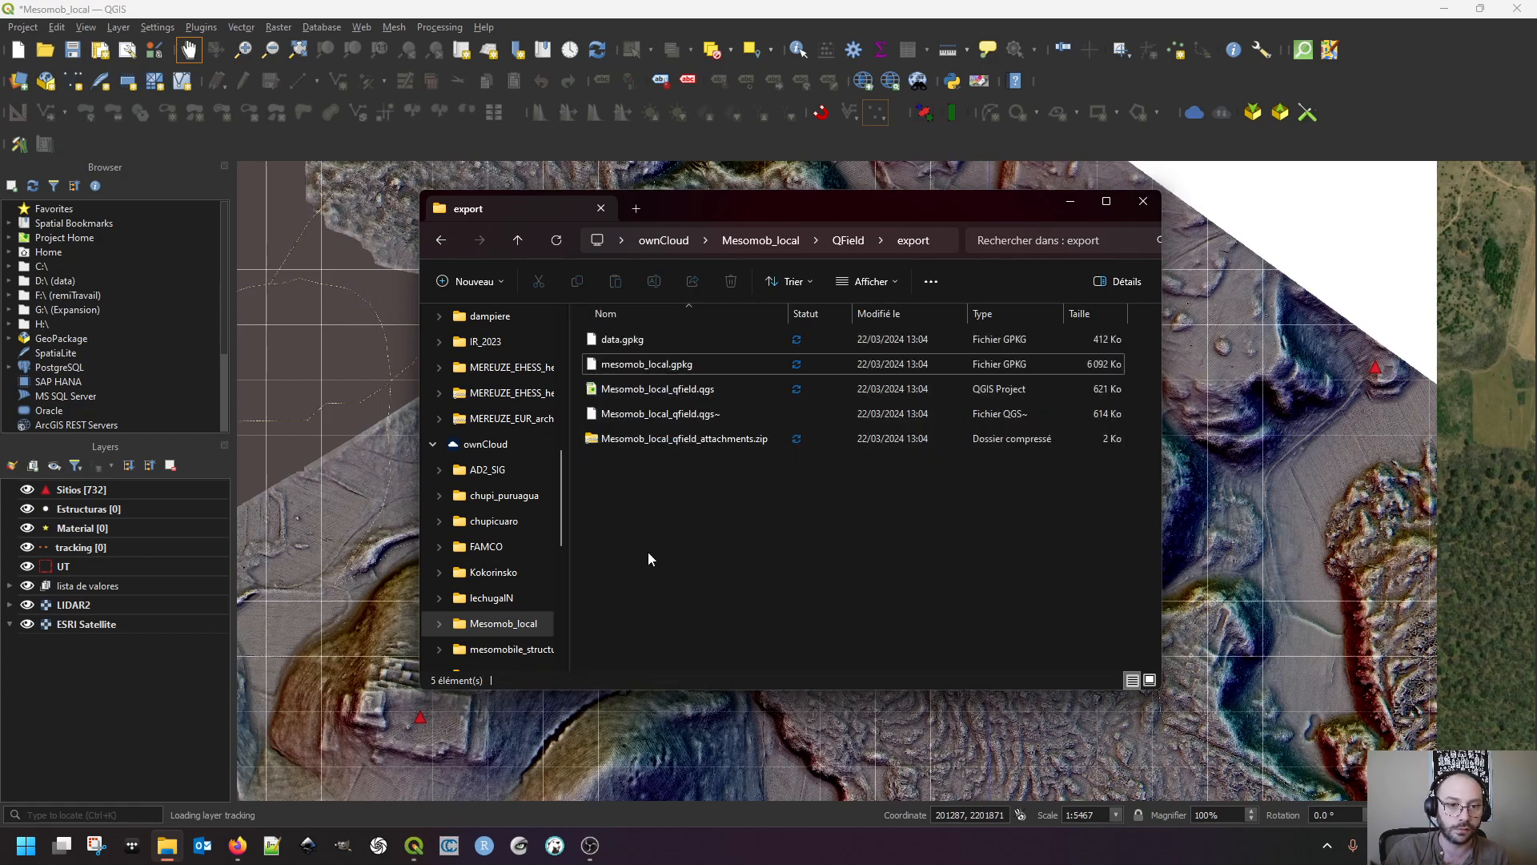
drag(654, 513, 612, 328)
click(641, 516)
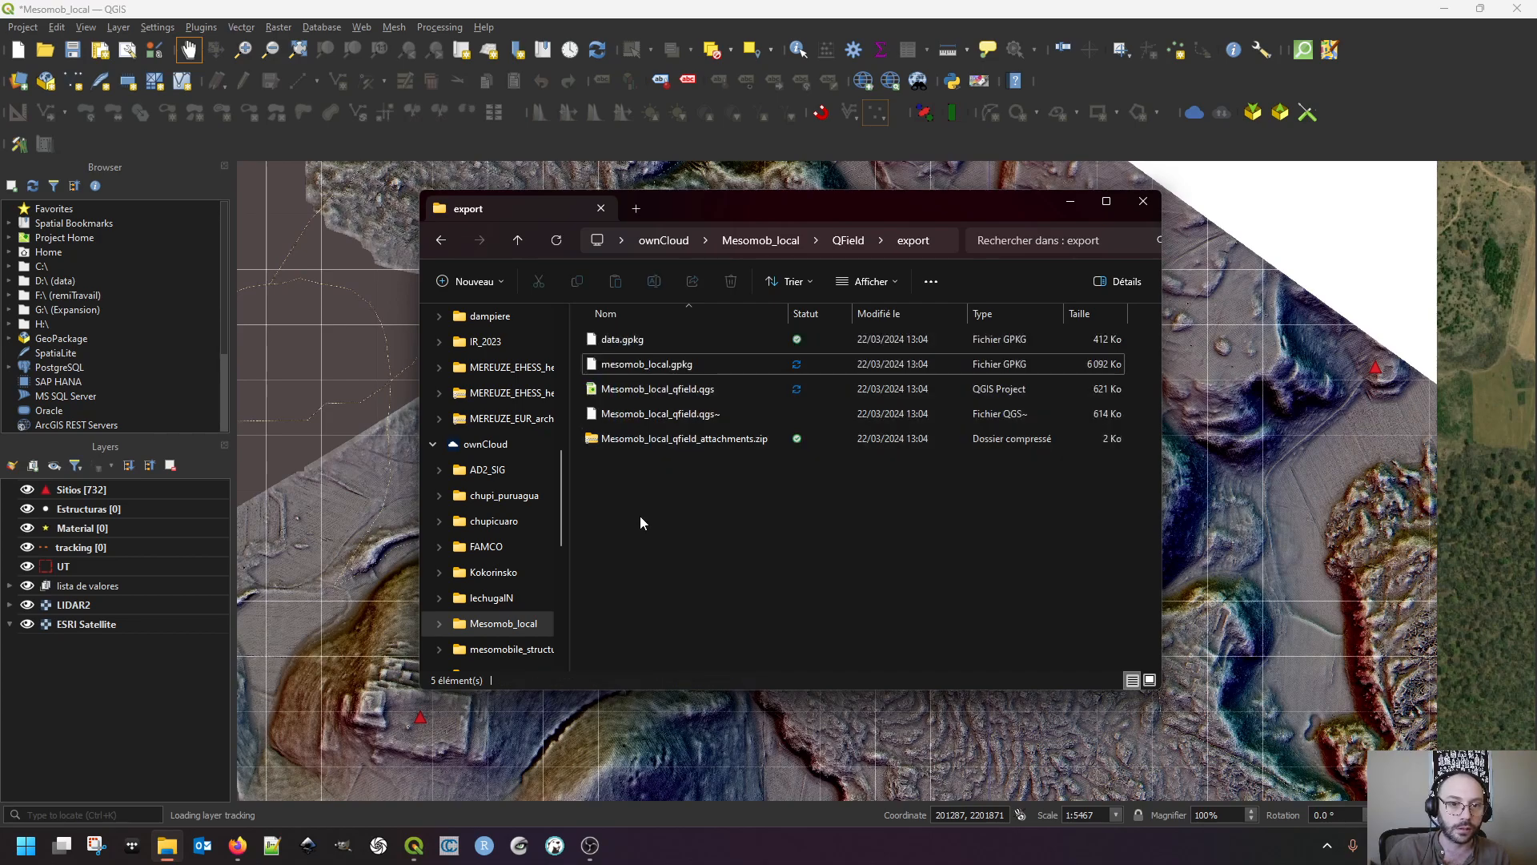
drag(640, 516, 615, 338)
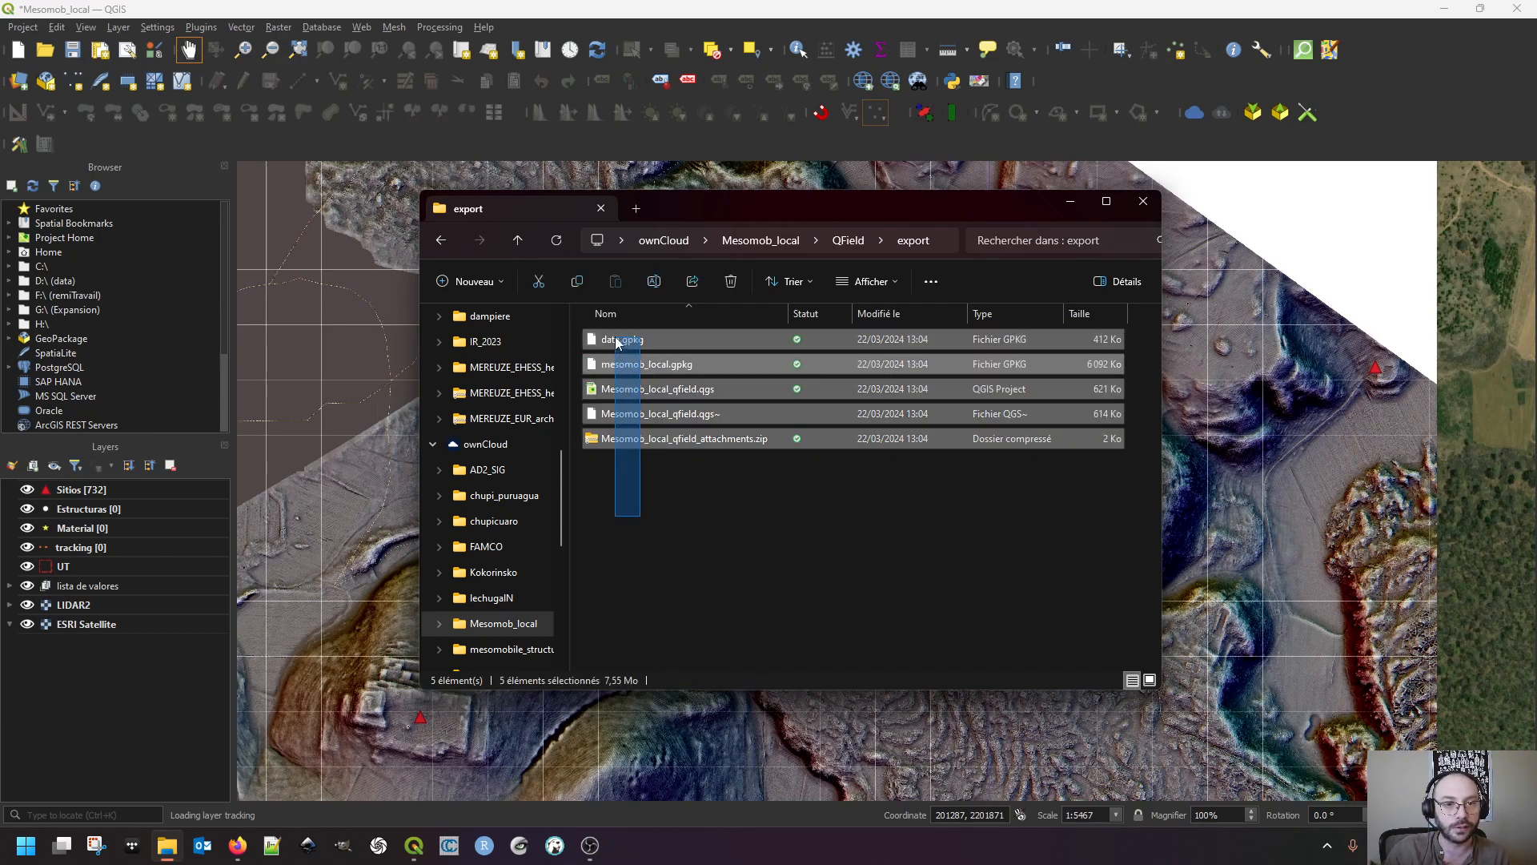
click(654, 541)
drag(734, 565, 637, 328)
click(642, 548)
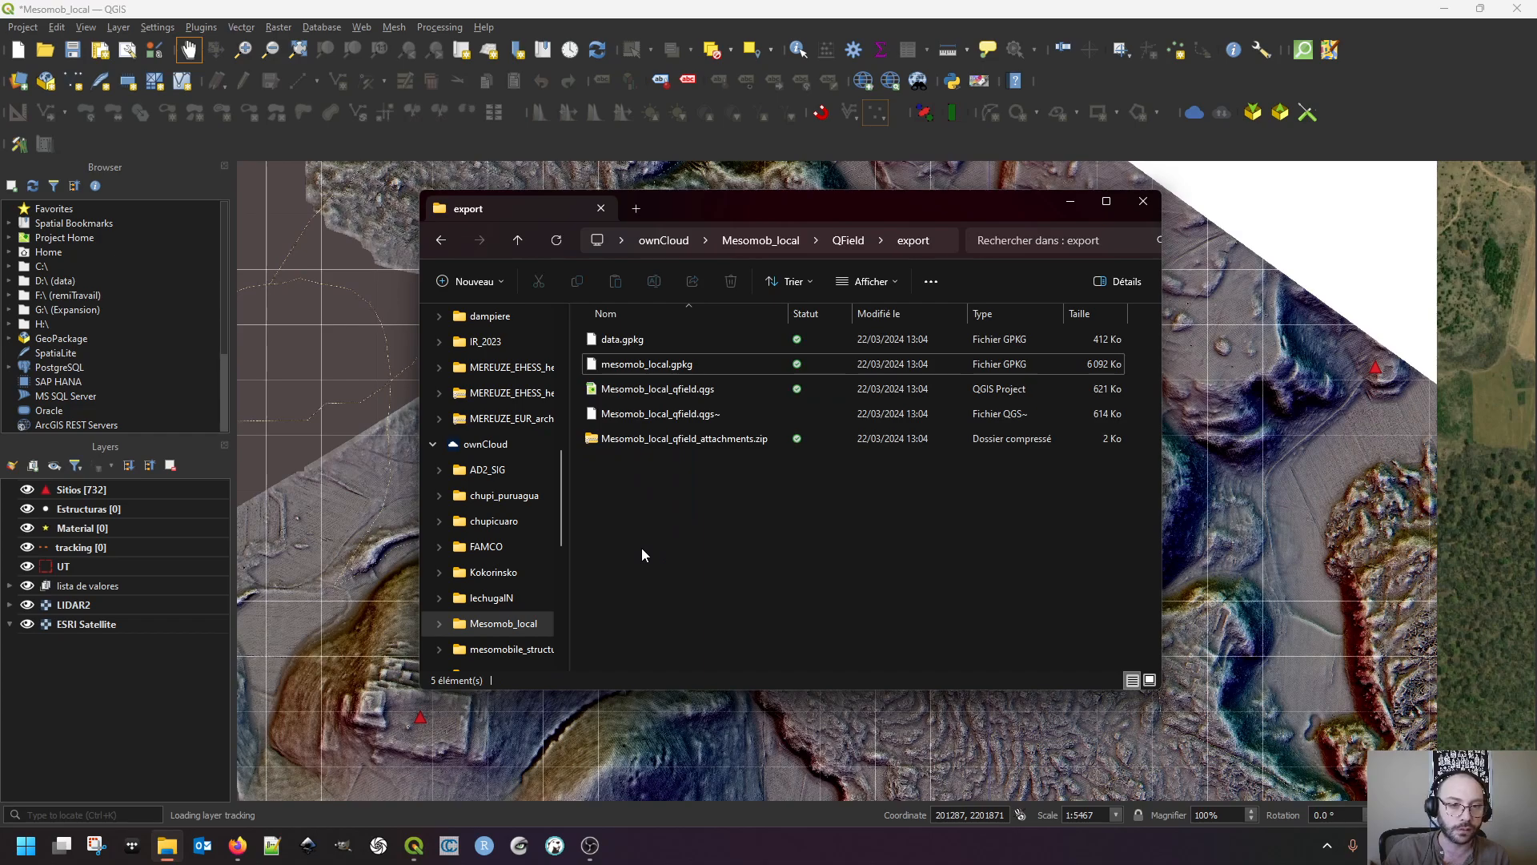
click(876, 533)
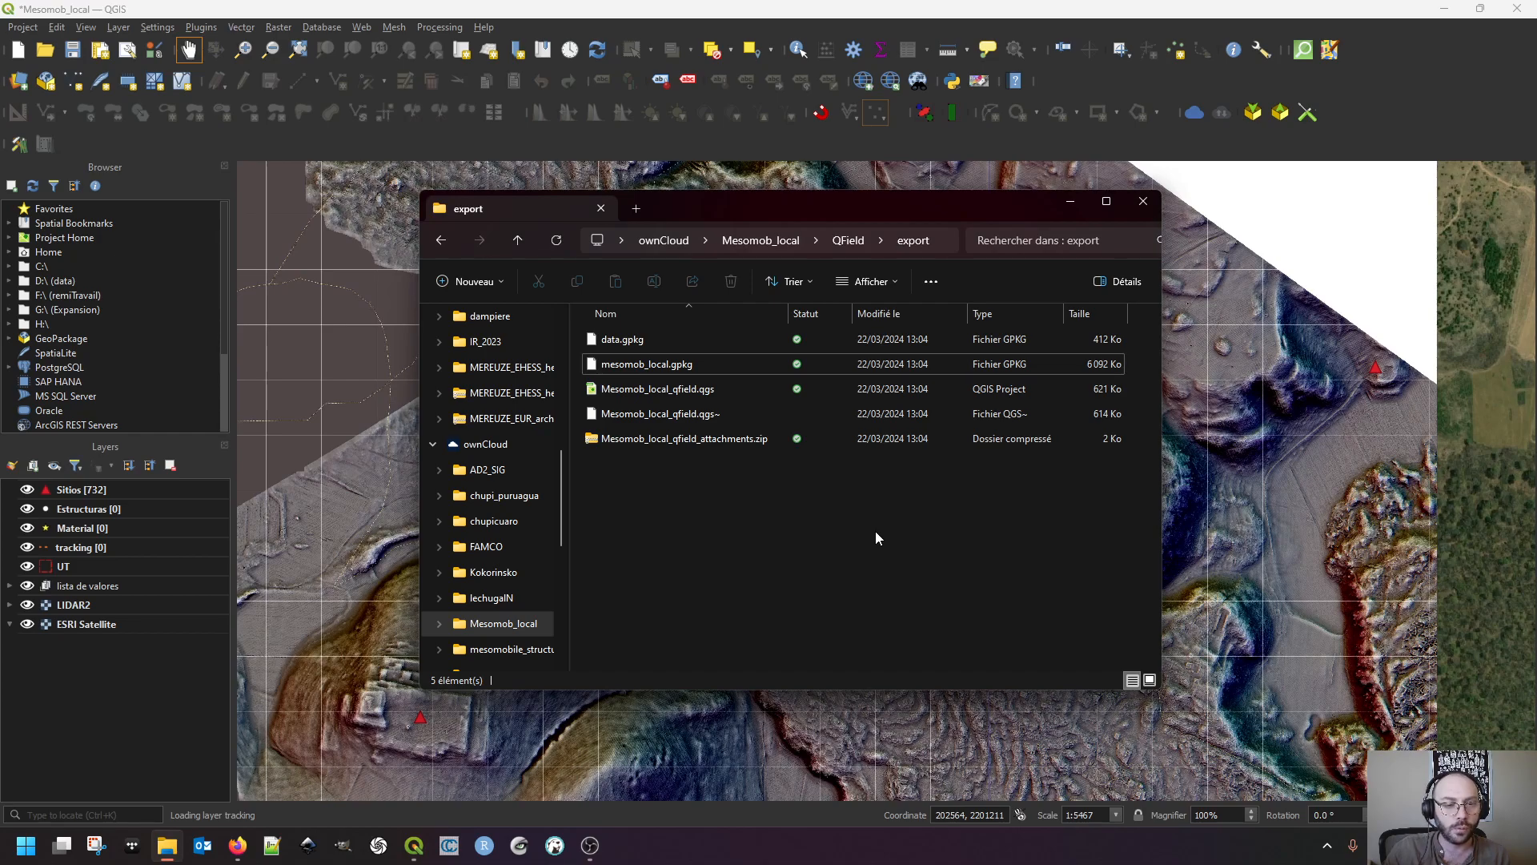